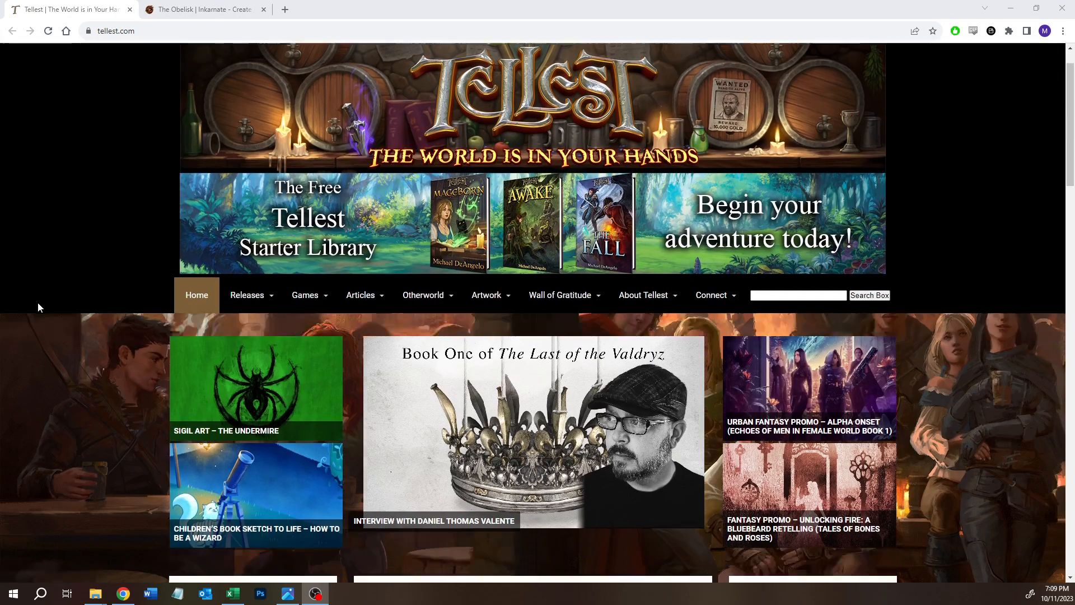
# Step: Look through the Tellest home page down to the newsletter sign-up and back up to the header
pyautogui.scroll(-7, 39, 305)
pyautogui.scroll(-19, 38, 307)
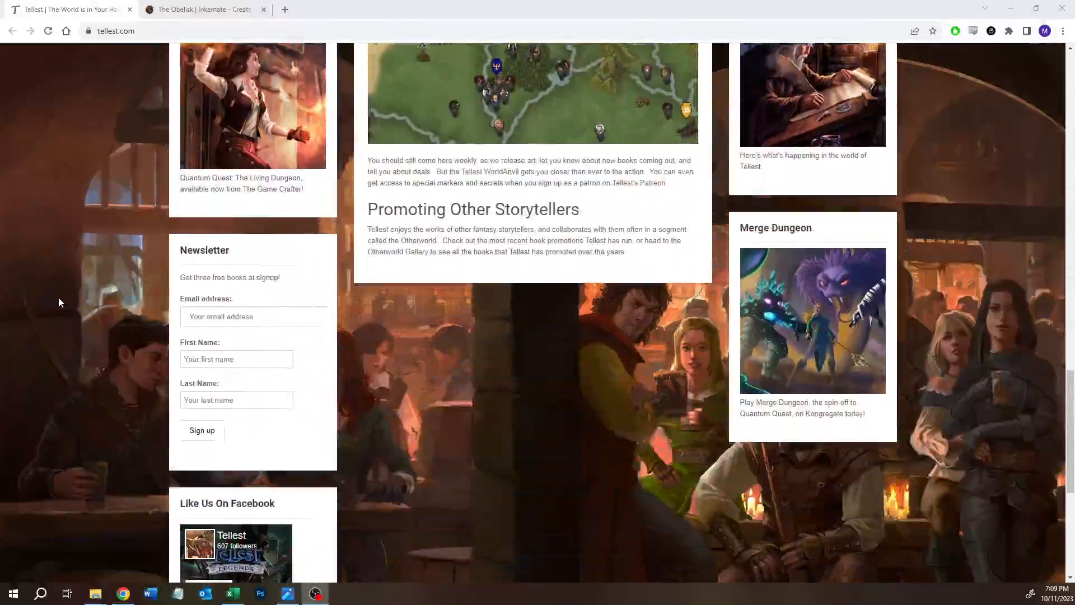
pyautogui.scroll(1, 235, 230)
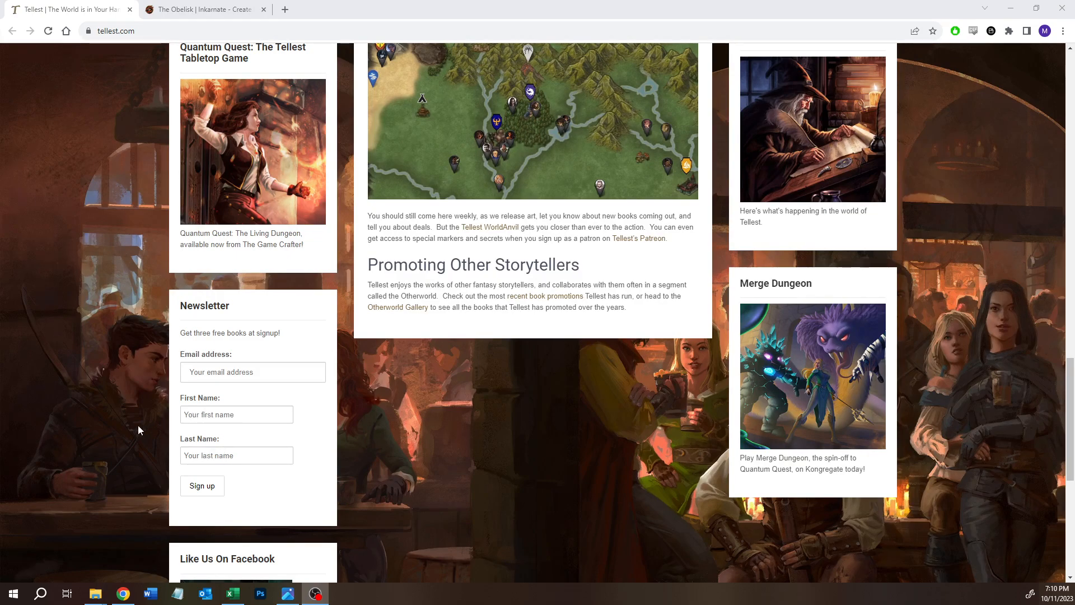
pyautogui.scroll(15, 108, 435)
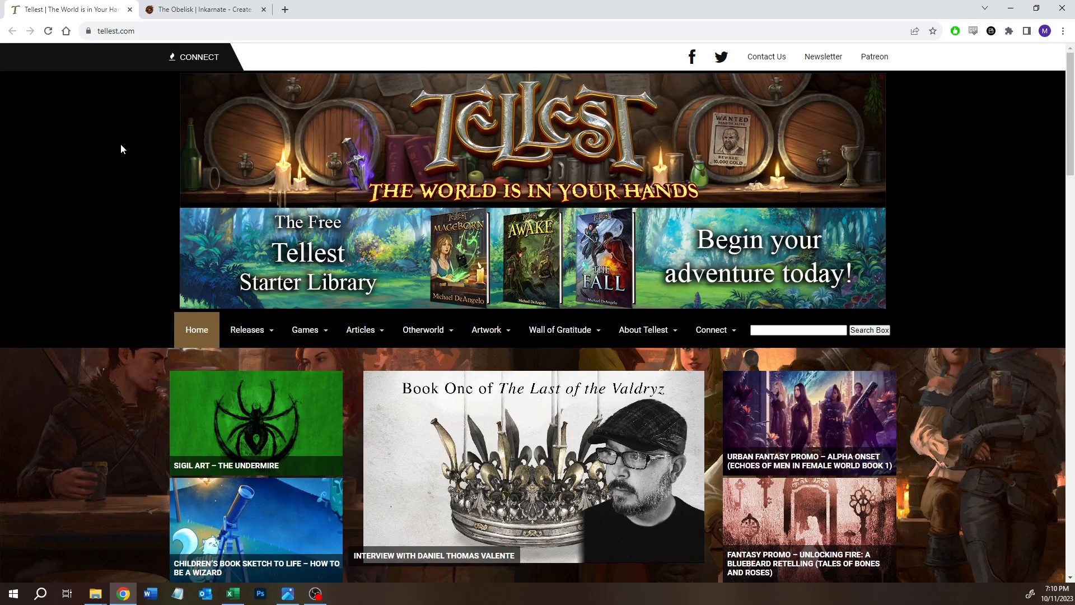
# Step: View the image Stream - Matt Map.jpg in the photo viewer, and close both it and the Tellest page
pyautogui.click(287, 594)
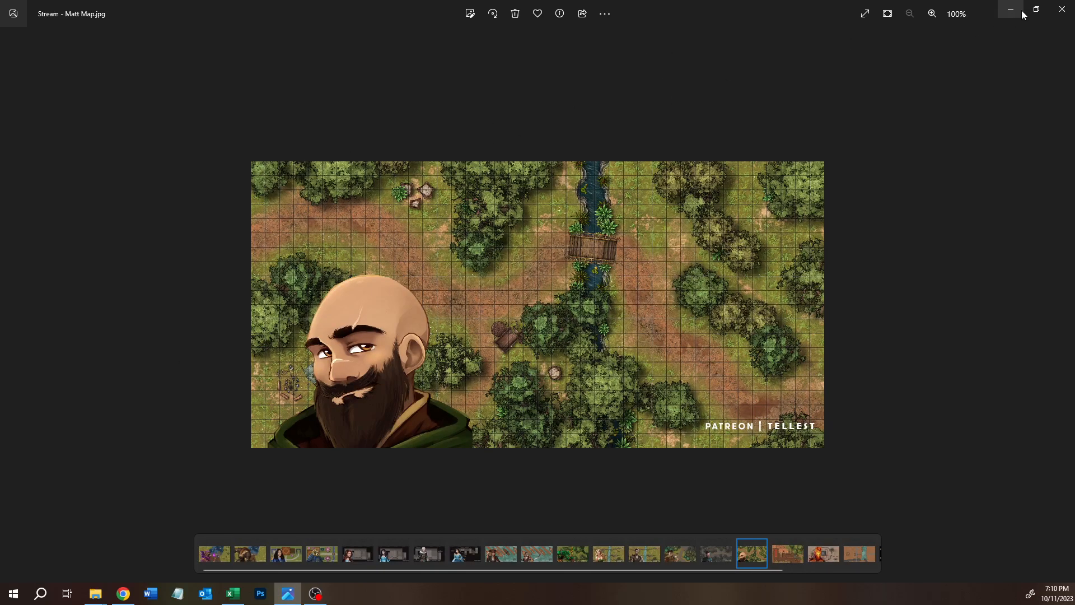
pyautogui.click(1063, 9)
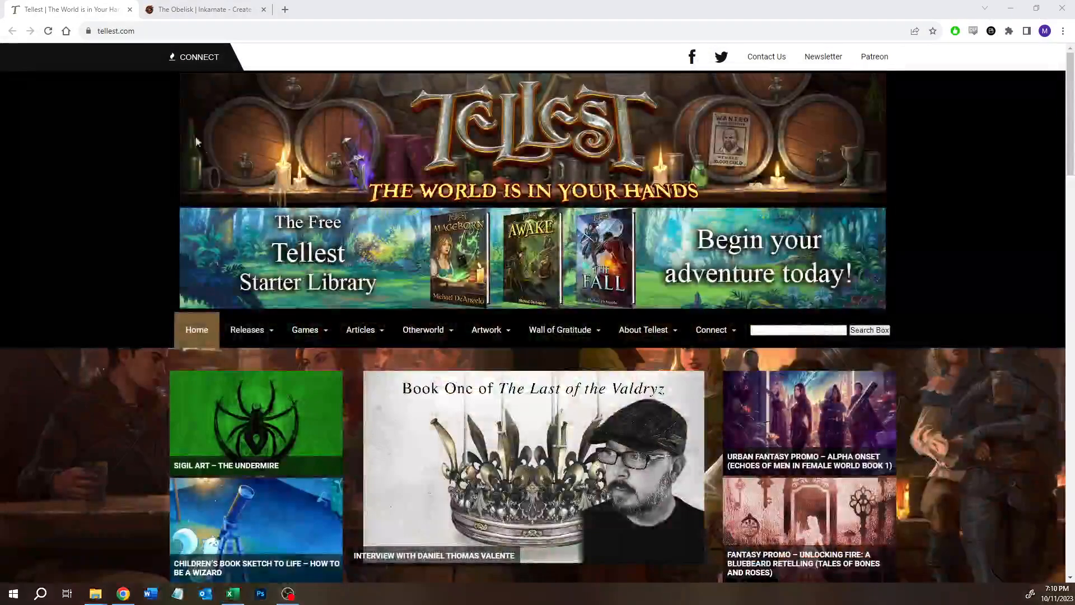
pyautogui.middleClick(71, 5)
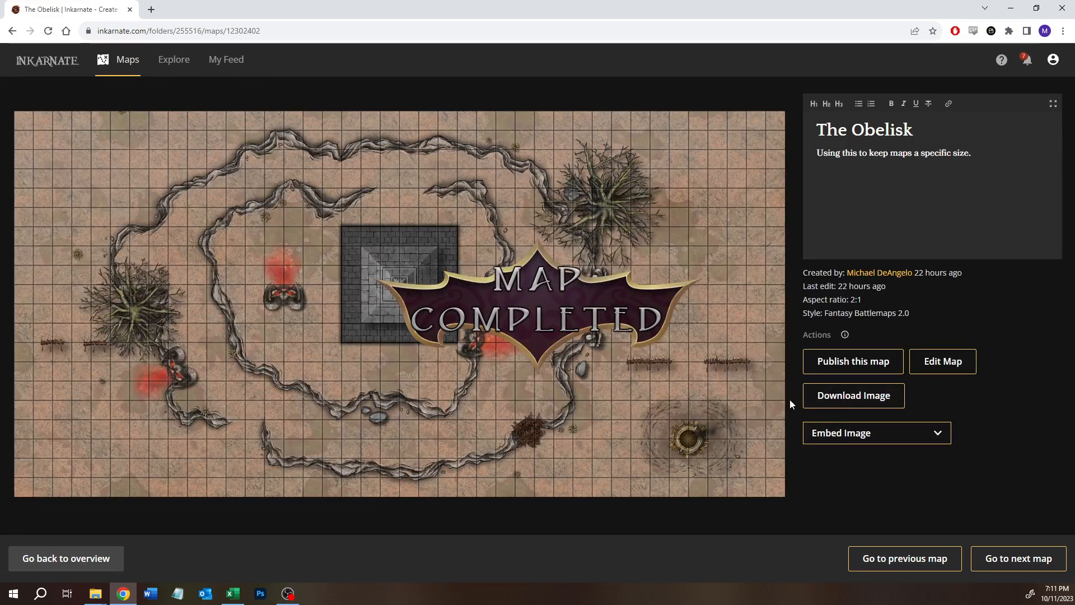
# Step: Browse the finished maps following The Obelisk as far as Cefen'adiel Dam and return to The Obelisk
pyautogui.click(1027, 559)
pyautogui.click(1028, 560)
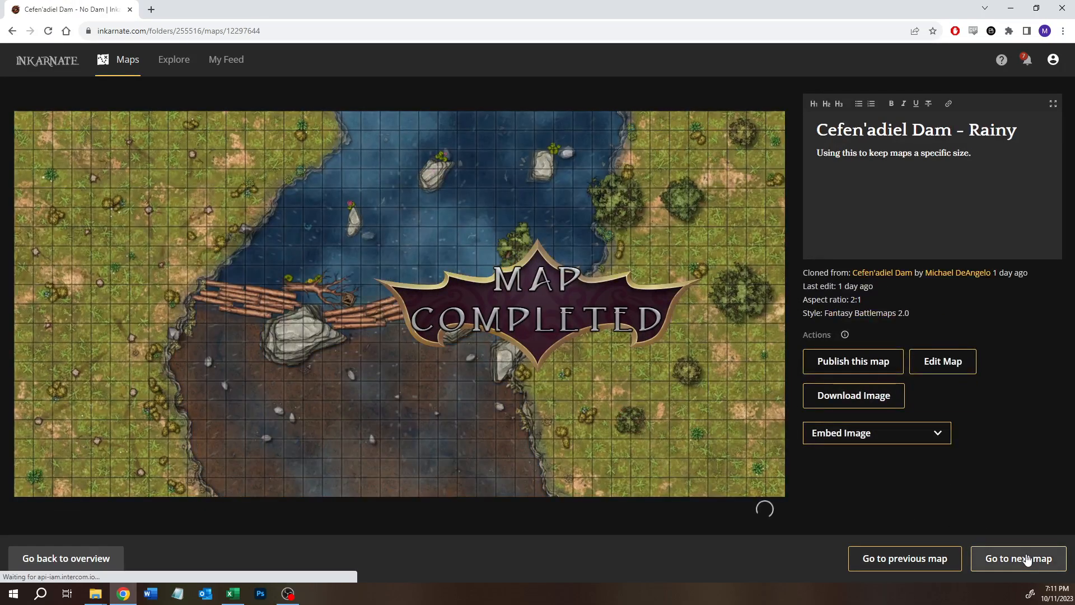
pyautogui.click(1027, 560)
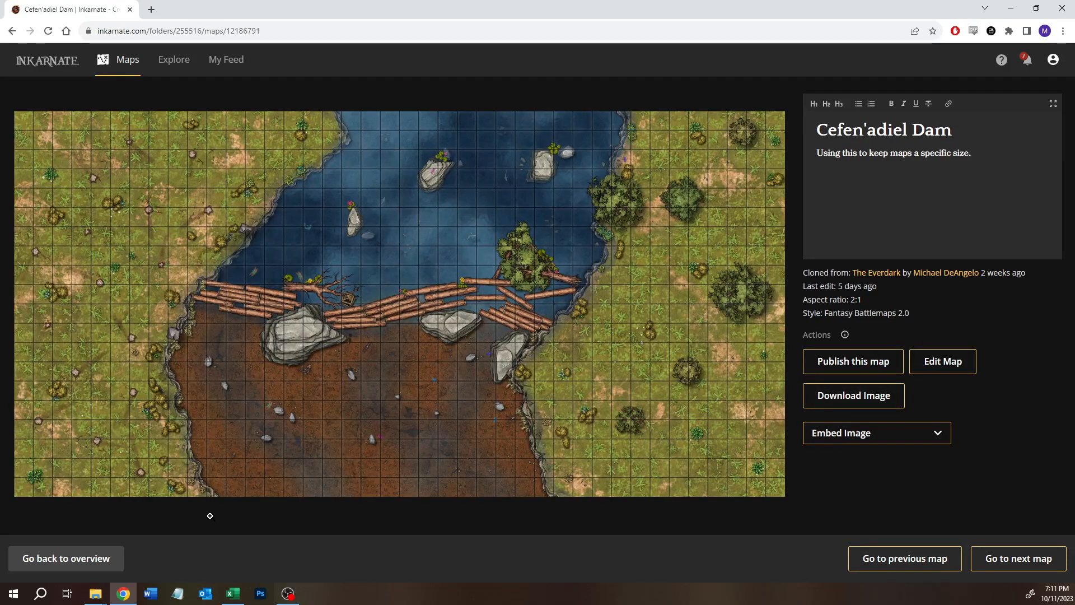
pyautogui.click(925, 558)
pyautogui.click(926, 558)
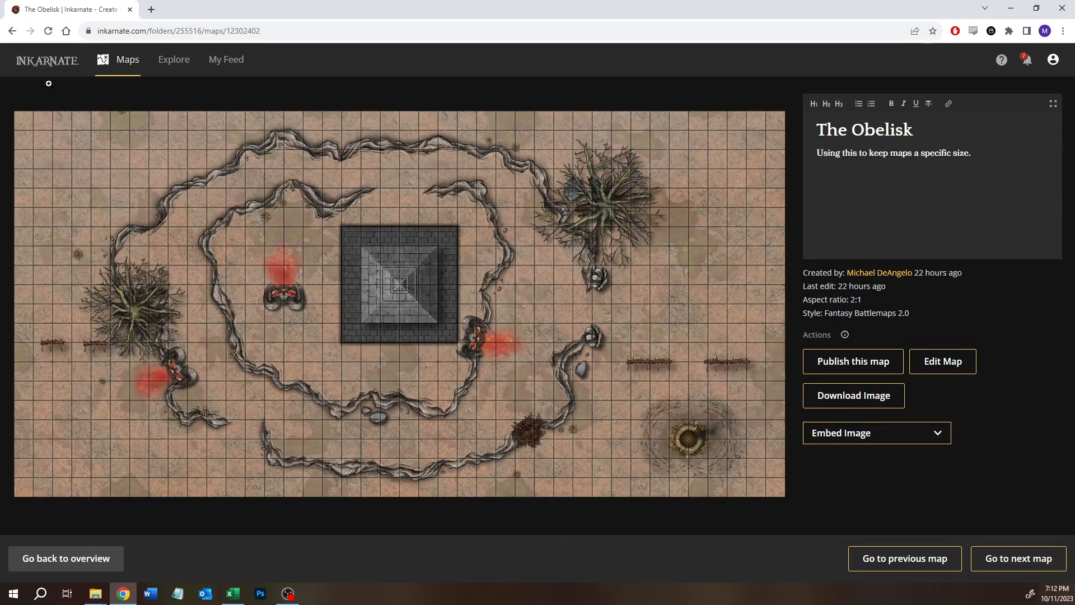
# Step: Open The Everdark from the maps overview in the map editor
pyautogui.click(127, 67)
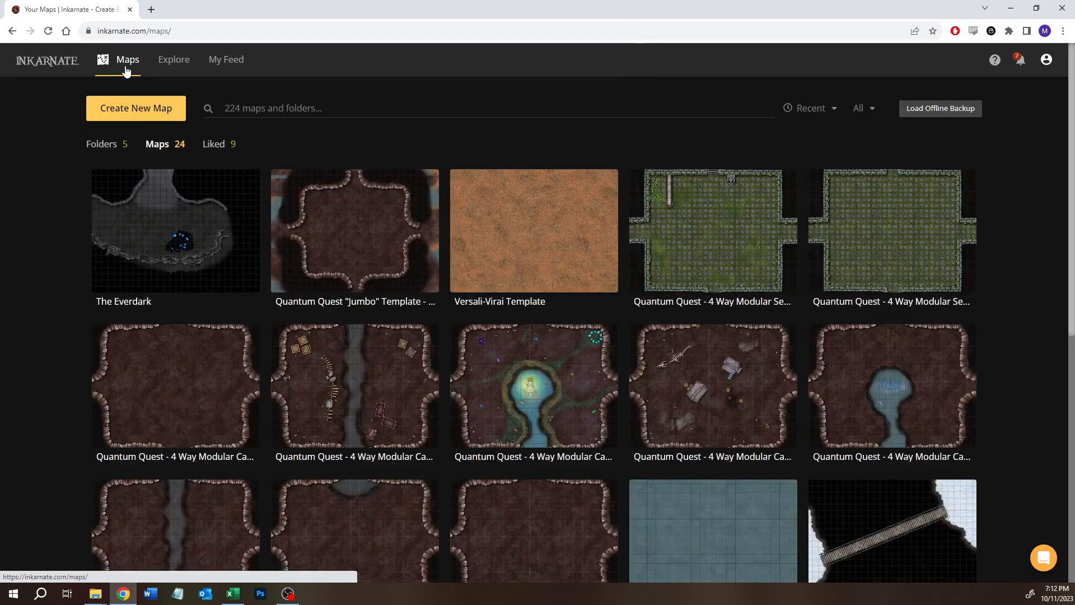
pyautogui.click(169, 232)
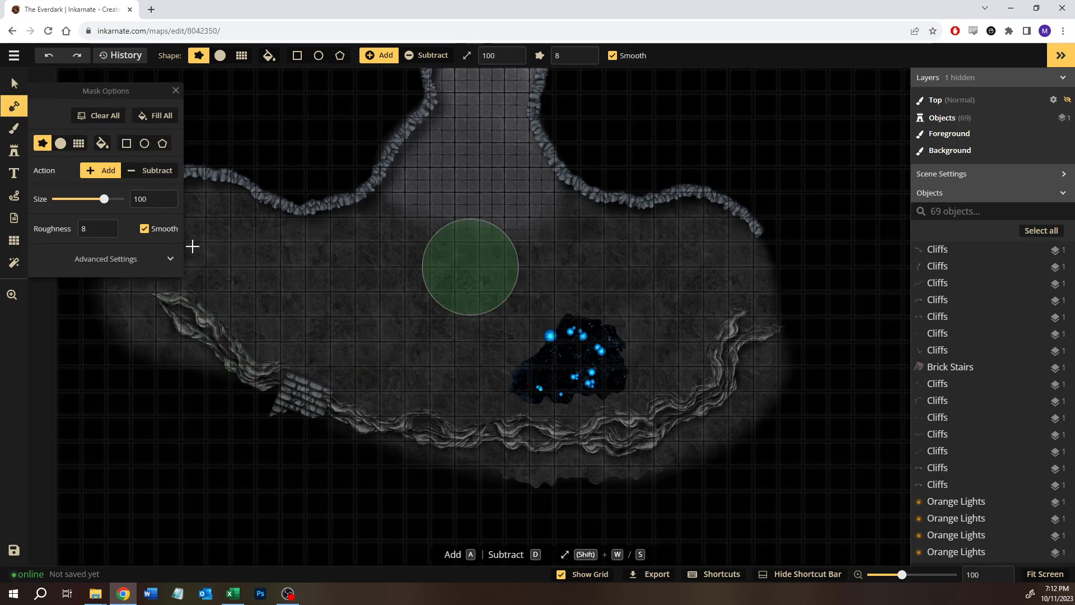
# Step: Paint the dark grey rock texture on the background layer along the map's left and lower edges with a size 80 round brush
pyautogui.press('space')
pyautogui.moveTo(389, 381); pyautogui.dragTo(520, 271)
pyautogui.moveTo(372, 314); pyautogui.dragTo(427, 351)
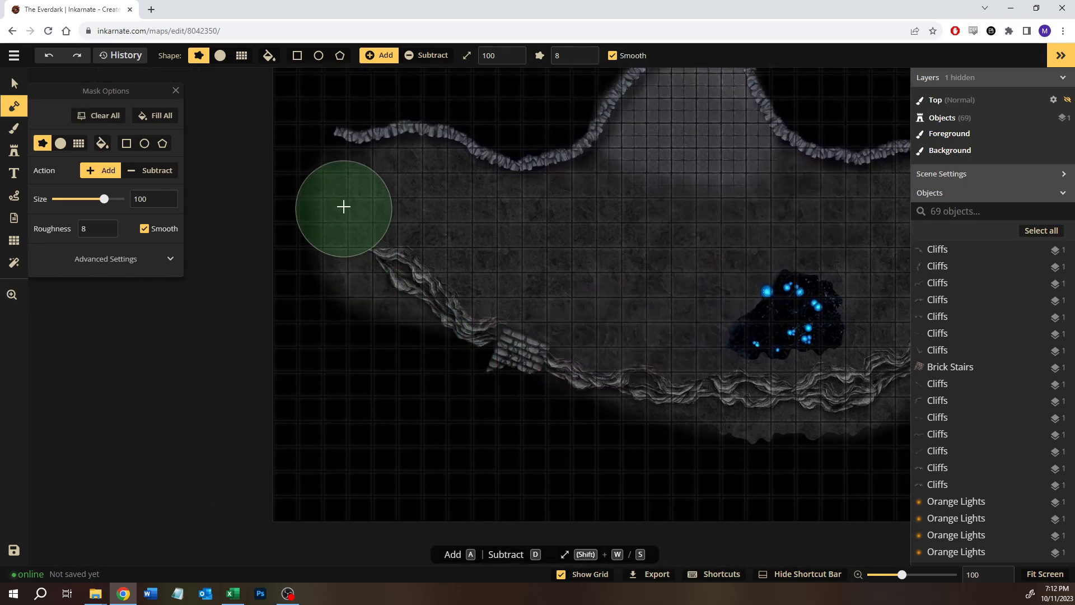
pyautogui.press('b')
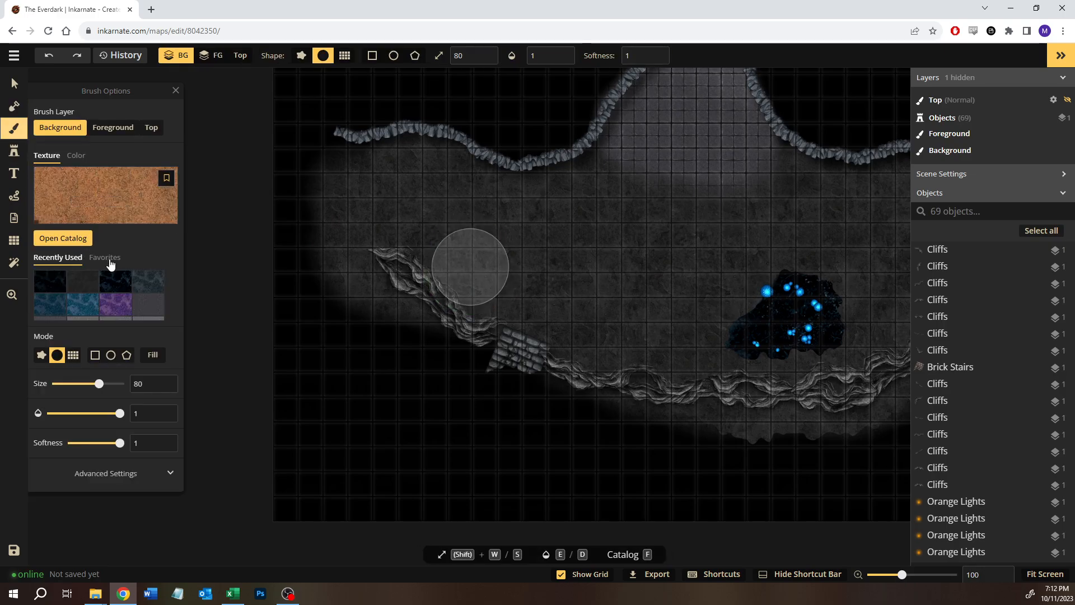
pyautogui.click(84, 281)
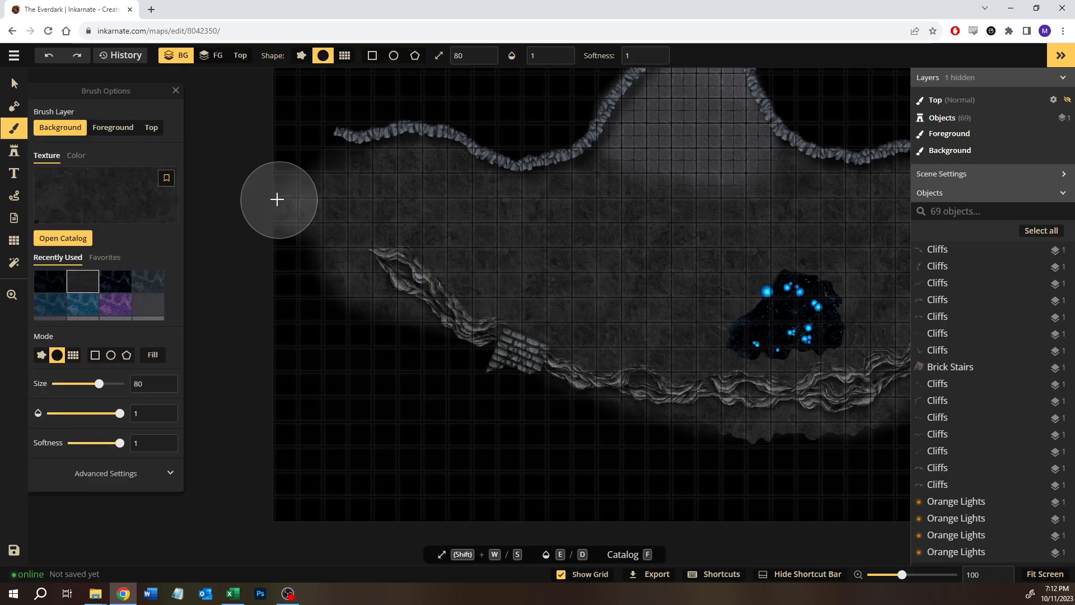
pyautogui.moveTo(276, 199)
pyautogui.mouseDown()
pyautogui.moveTo(367, 184)
pyautogui.moveTo(289, 168)
pyautogui.moveTo(275, 305)
pyautogui.moveTo(293, 245)
pyautogui.moveTo(302, 281)
pyautogui.moveTo(353, 312)
pyautogui.moveTo(367, 345)
pyautogui.moveTo(426, 351)
pyautogui.moveTo(529, 427)
pyautogui.moveTo(519, 392)
pyautogui.moveTo(488, 360)
pyautogui.moveTo(530, 414)
pyautogui.moveTo(332, 365)
pyautogui.moveTo(305, 376)
pyautogui.moveTo(294, 319)
pyautogui.moveTo(264, 439)
pyautogui.moveTo(307, 547)
pyautogui.moveTo(427, 505)
pyautogui.moveTo(360, 421)
pyautogui.moveTo(458, 469)
pyautogui.moveTo(411, 486)
pyautogui.moveTo(426, 410)
pyautogui.moveTo(355, 445)
pyautogui.moveTo(437, 505)
pyautogui.moveTo(472, 487)
pyautogui.moveTo(450, 454)
pyautogui.moveTo(492, 459)
pyautogui.moveTo(533, 379)
pyautogui.mouseUp()
pyautogui.moveTo(605, 439)
pyautogui.mouseDown()
pyautogui.moveTo(507, 443)
pyautogui.moveTo(343, 388)
pyautogui.mouseUp()
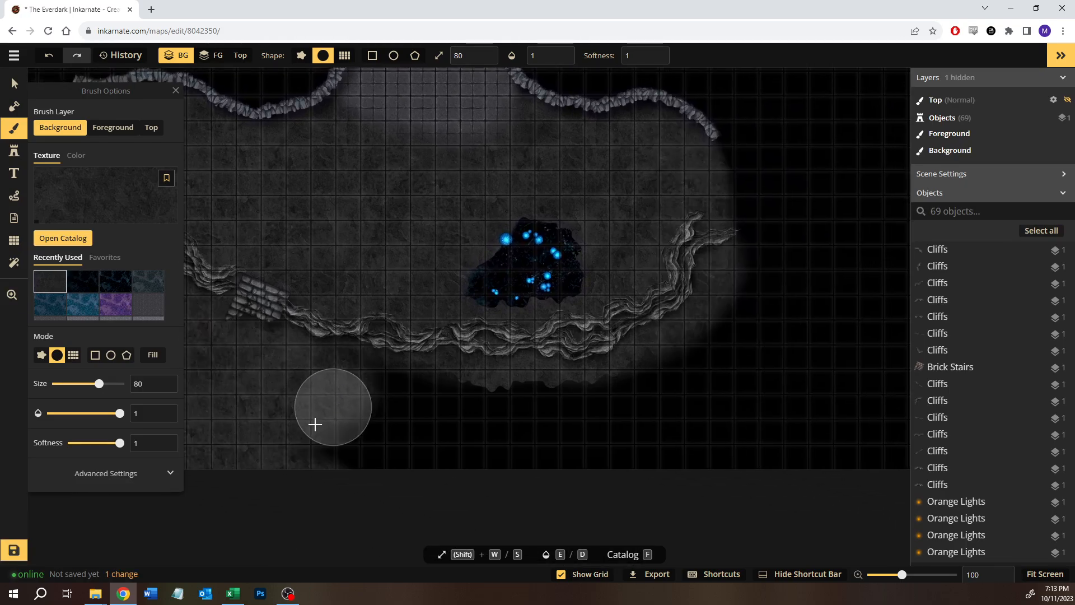
pyautogui.moveTo(315, 424)
pyautogui.mouseDown()
pyautogui.moveTo(487, 470)
pyautogui.moveTo(294, 420)
pyautogui.moveTo(419, 443)
pyautogui.moveTo(354, 348)
pyautogui.moveTo(576, 431)
pyautogui.moveTo(462, 438)
pyautogui.moveTo(530, 456)
pyautogui.moveTo(760, 459)
pyautogui.moveTo(458, 456)
pyautogui.mouseUp()
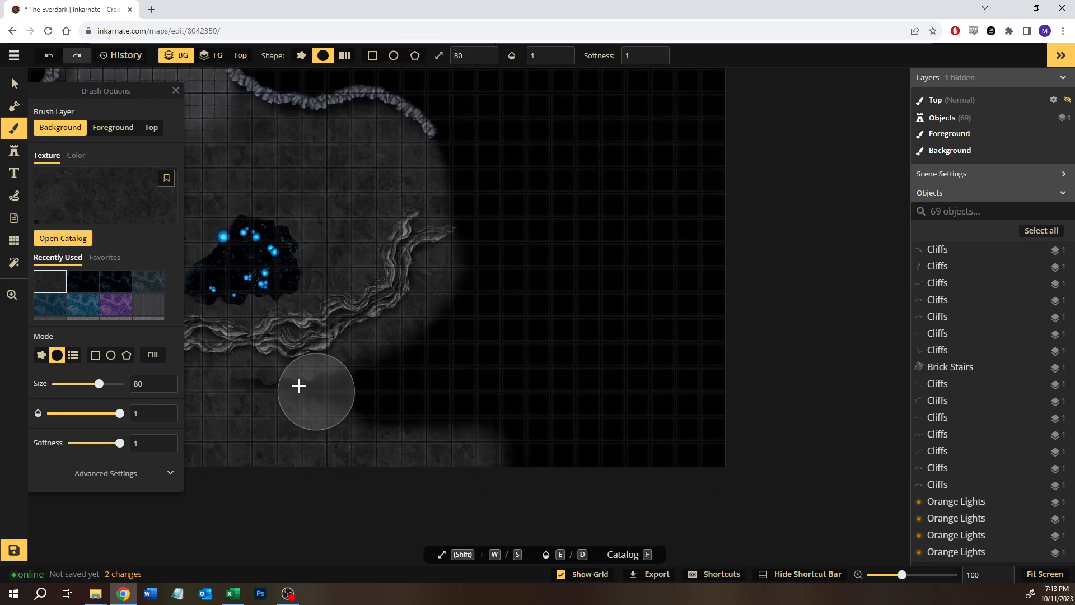
pyautogui.moveTo(299, 386)
pyautogui.mouseDown()
pyautogui.moveTo(360, 384)
pyautogui.moveTo(338, 395)
pyautogui.moveTo(387, 348)
pyautogui.moveTo(480, 476)
pyautogui.moveTo(523, 502)
pyautogui.mouseUp()
# Step: Place a size 30 Cliffs stamp rotated to 290° at the east end of the upper cave wall, continuing its line
pyautogui.click(14, 83)
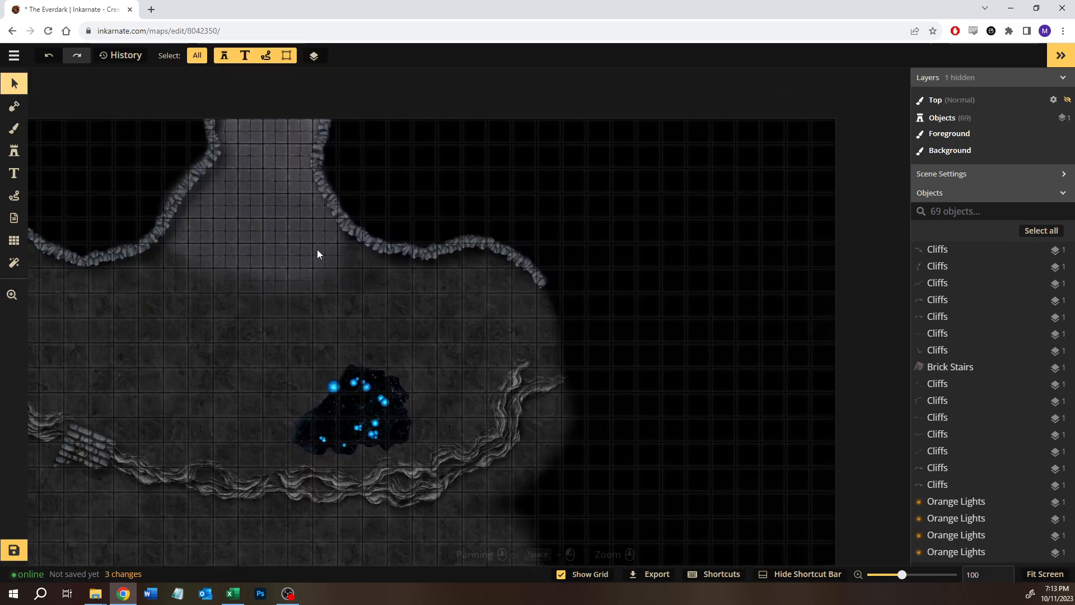
pyautogui.click(537, 272)
pyautogui.click(14, 151)
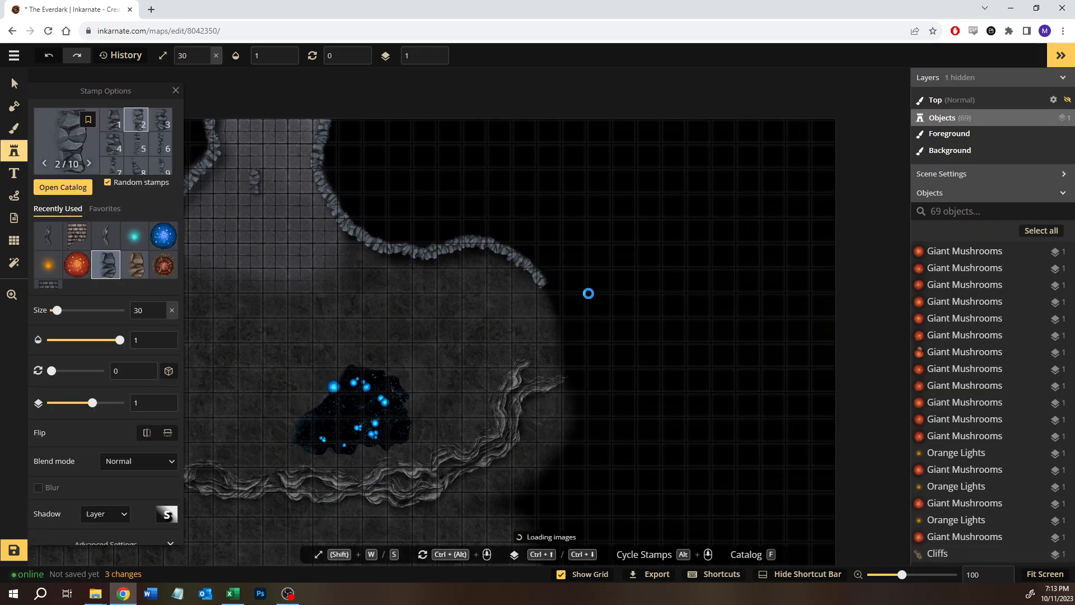
pyautogui.click(555, 297)
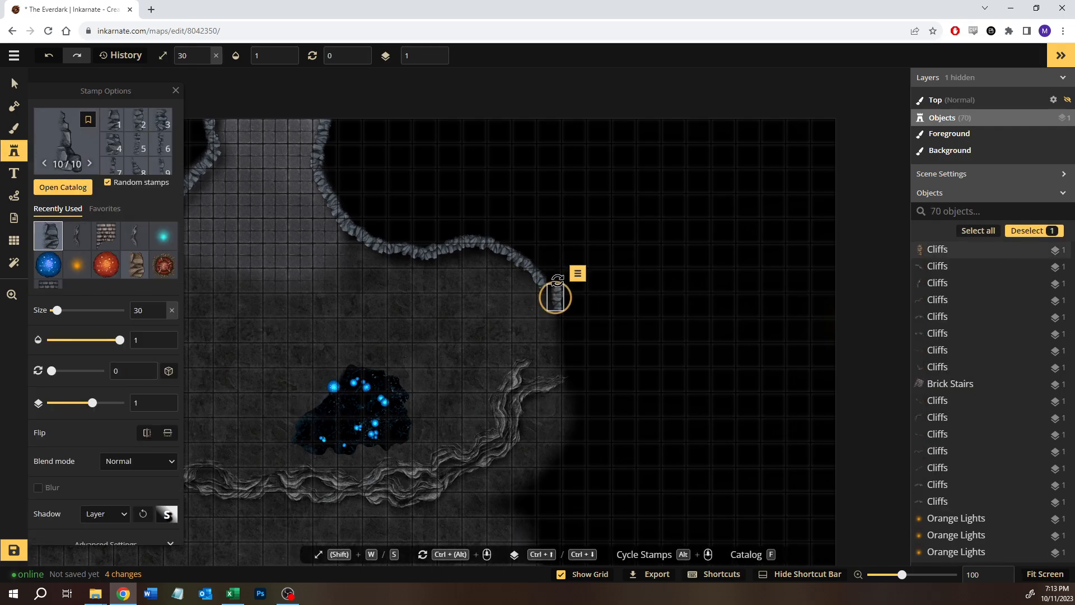
pyautogui.keyDown('ctrl'); pyautogui.scroll(-7, 557, 280); pyautogui.keyUp('ctrl')
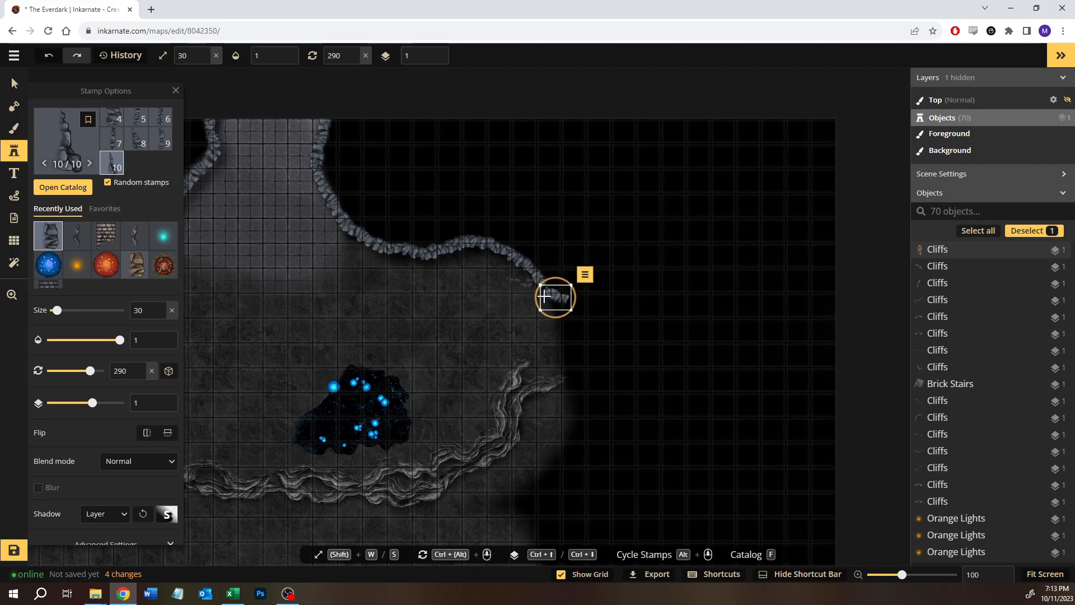
pyautogui.moveTo(552, 296); pyautogui.dragTo(548, 291)
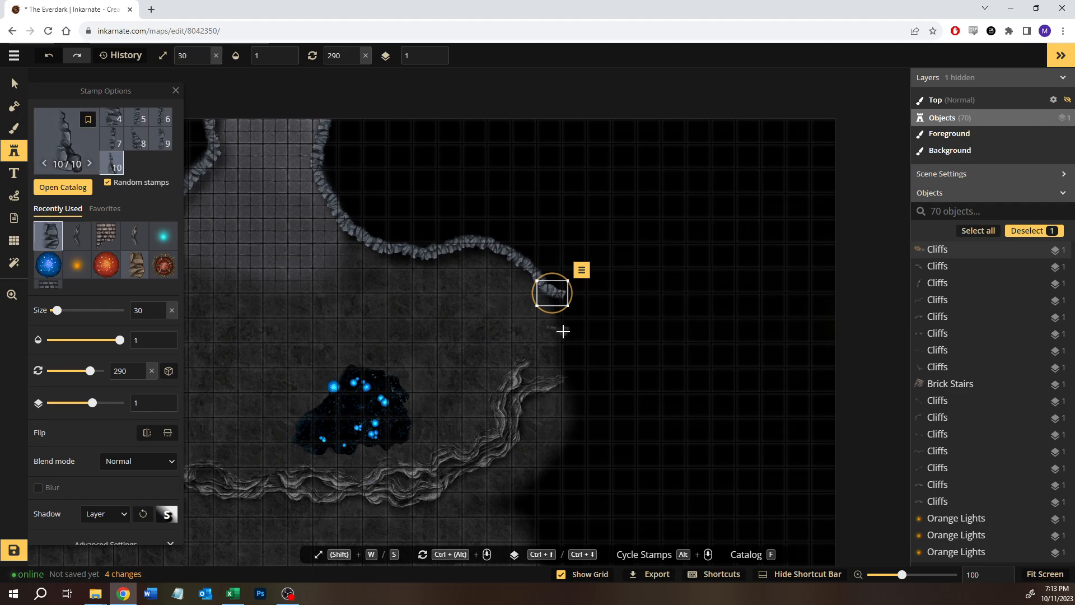
# Step: Add two size 30 Cliffs stamps rotated to 14°, one at the east end of the lower cliff ridge and one just below it
pyautogui.click(561, 353)
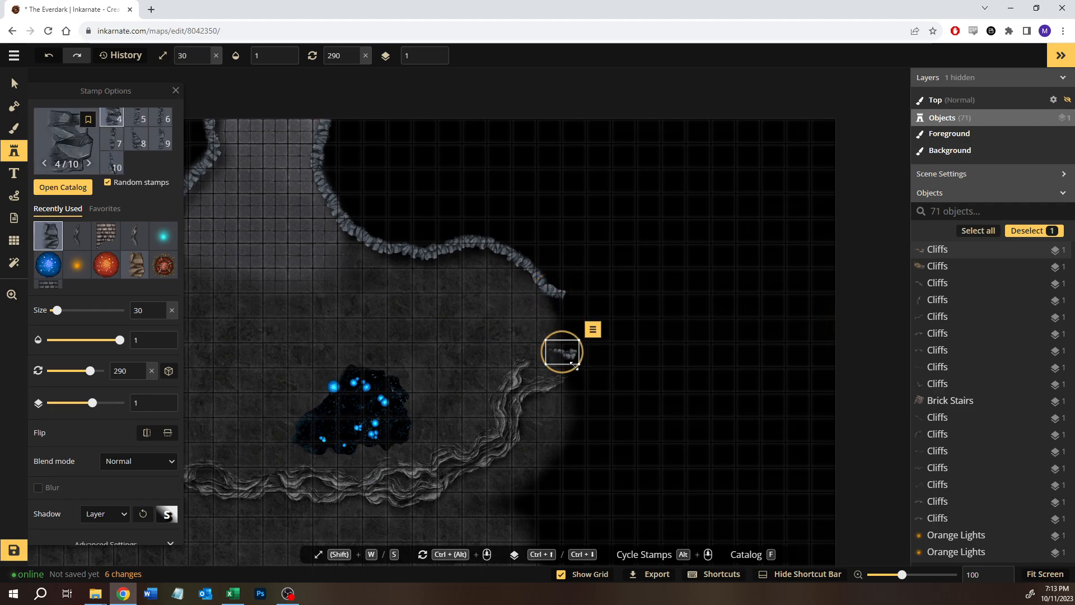
pyautogui.press('Delete')
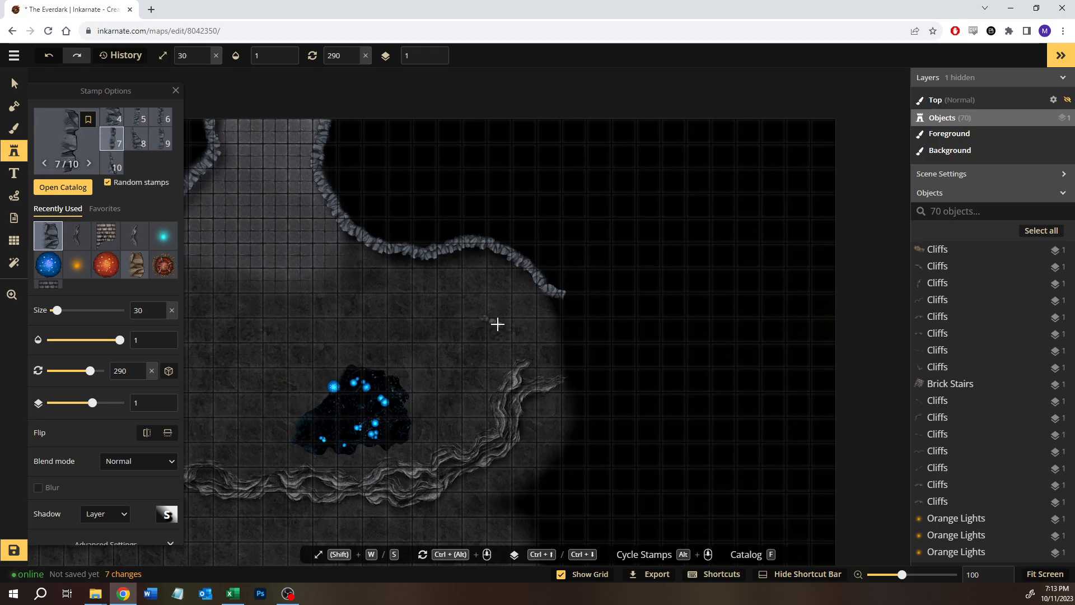
pyautogui.click(569, 353)
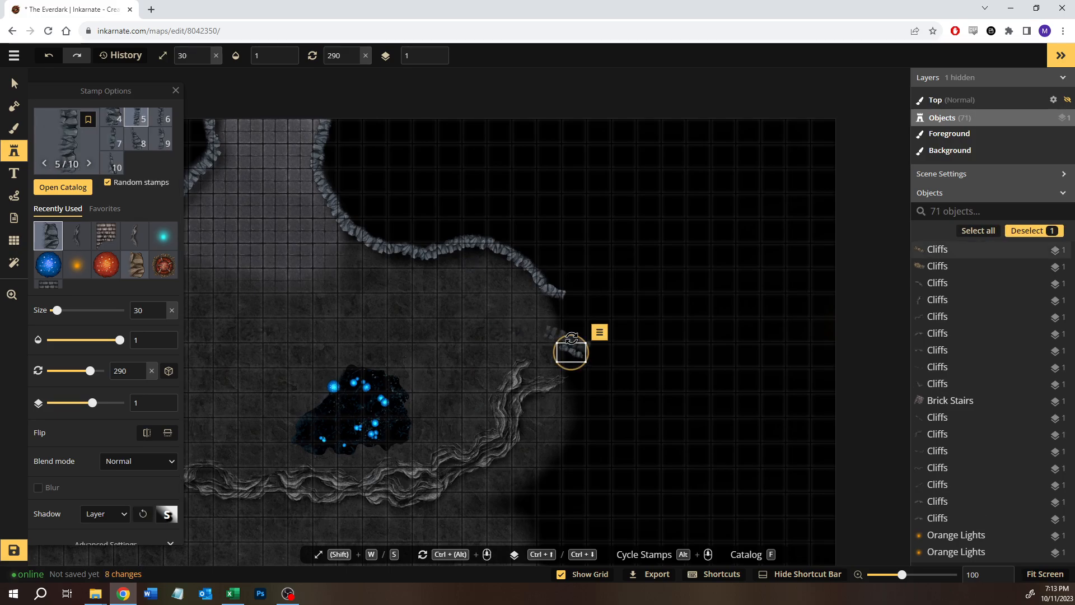
pyautogui.moveTo(572, 339); pyautogui.dragTo(568, 375)
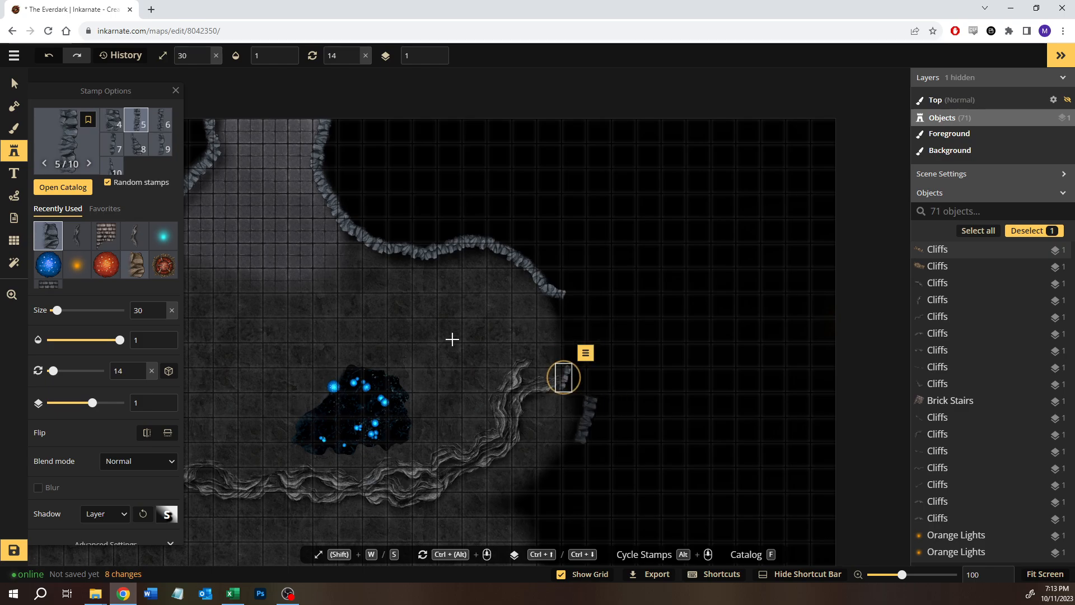
pyautogui.click(578, 407)
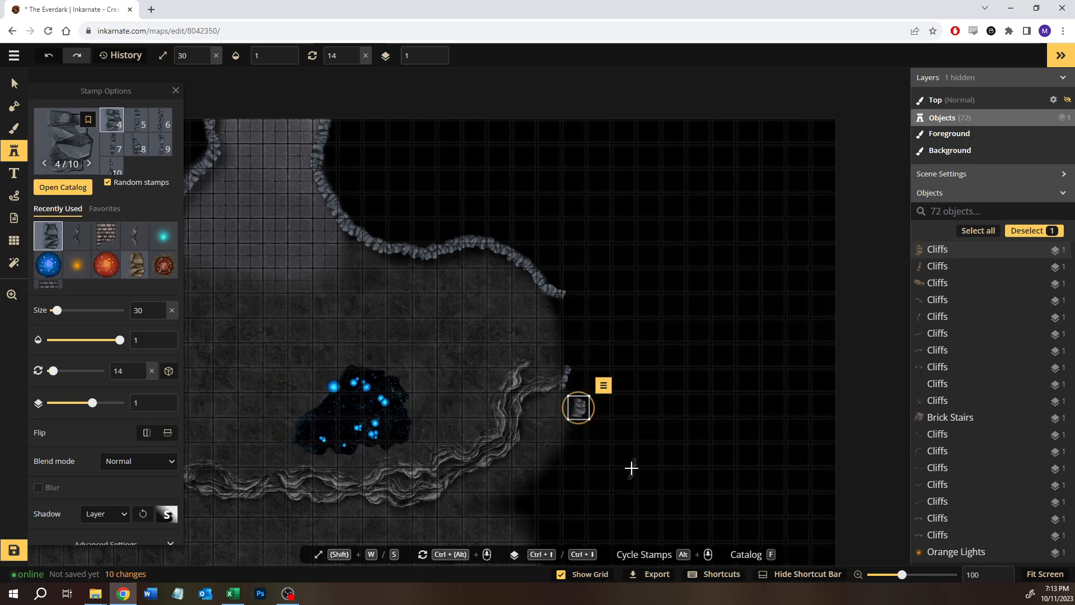
# Step: Rotate the Cliffs stamp at the ridge's end to about 195° and nudge it against the ridge
pyautogui.scroll(5, 580, 410)
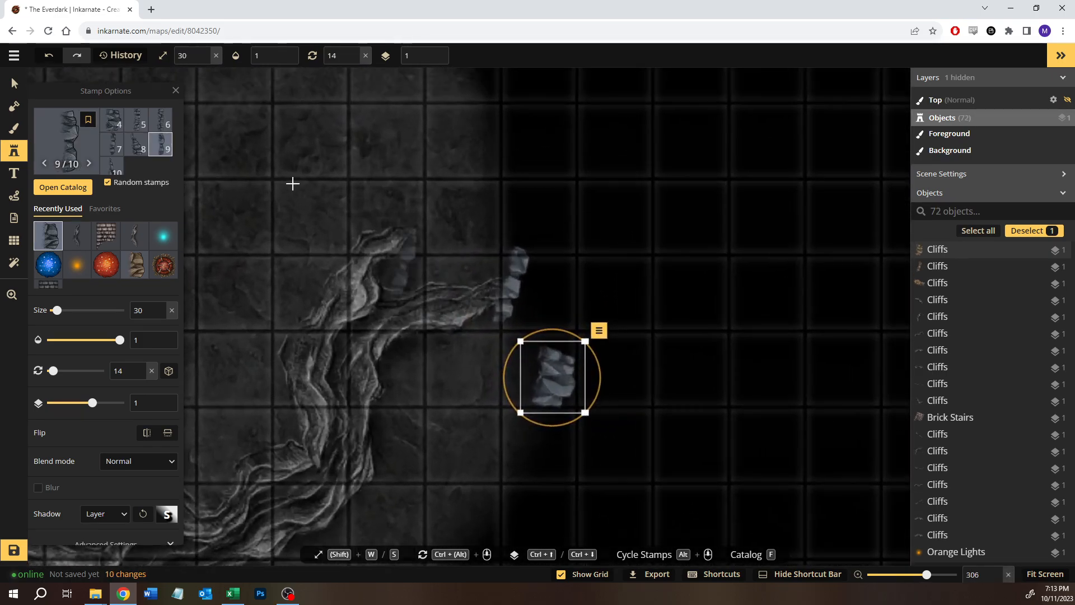
pyautogui.click(14, 83)
pyautogui.click(506, 267)
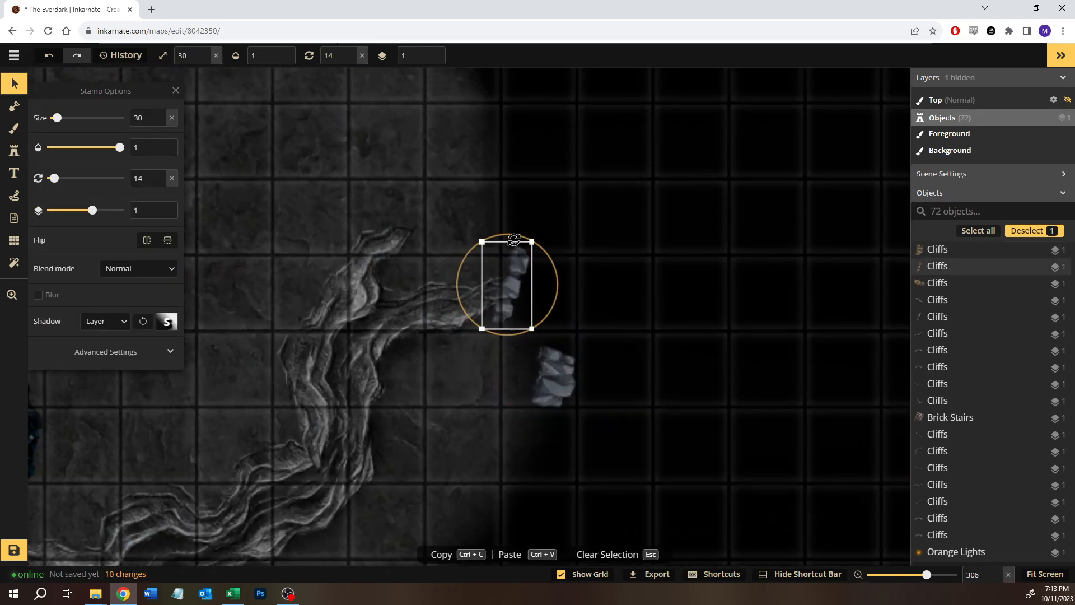
pyautogui.moveTo(508, 235); pyautogui.dragTo(505, 434)
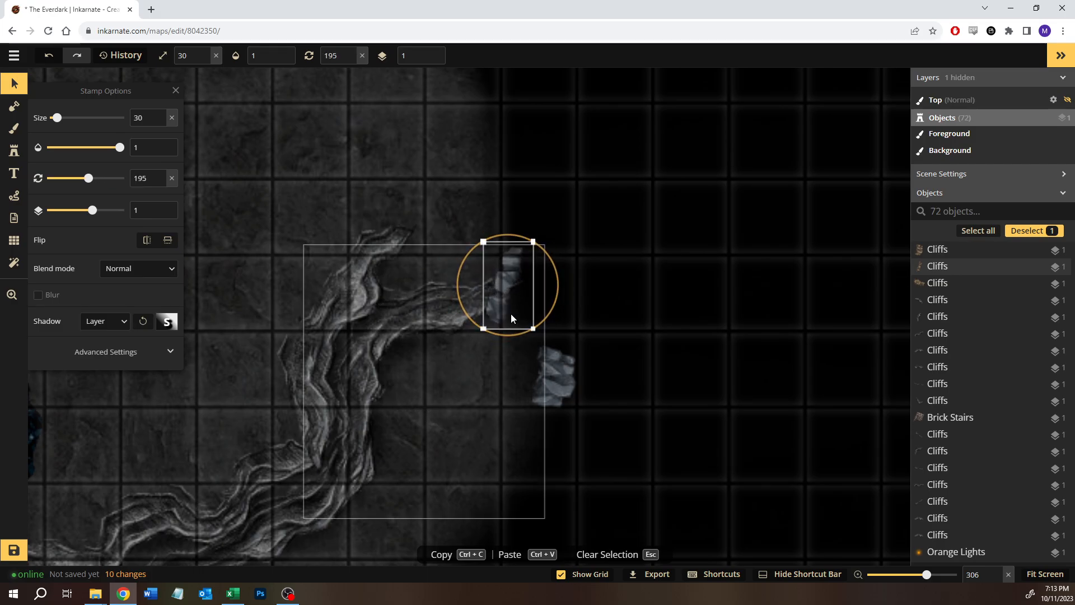
pyautogui.moveTo(503, 276); pyautogui.dragTo(510, 278)
# Step: Rotate the lower of the two new Cliffs stamps to 170° and move it directly beneath the upper one
pyautogui.click(572, 381)
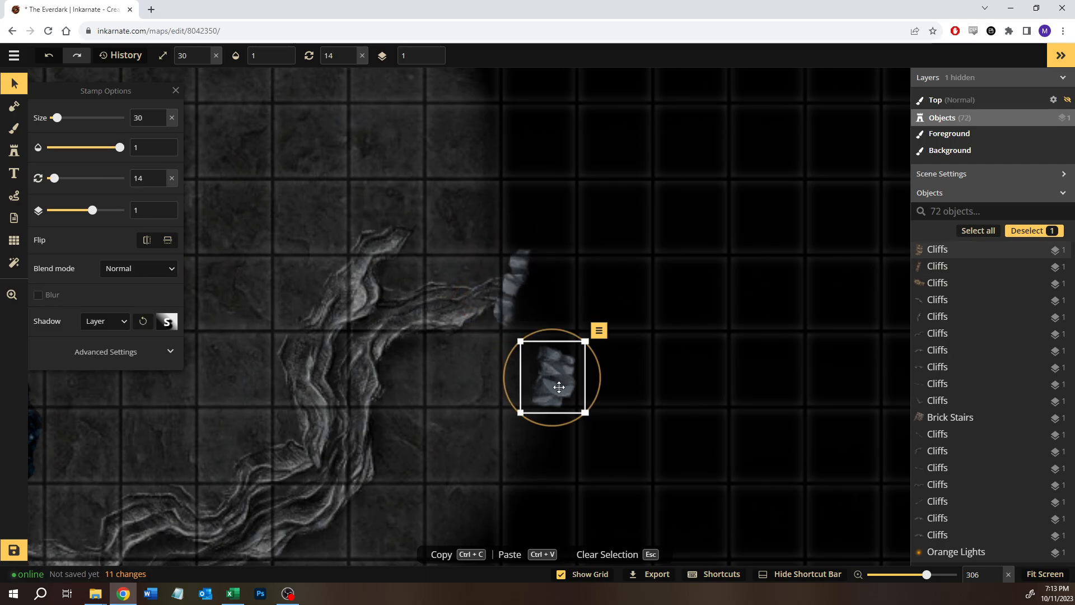
pyautogui.moveTo(534, 332); pyautogui.dragTo(523, 334)
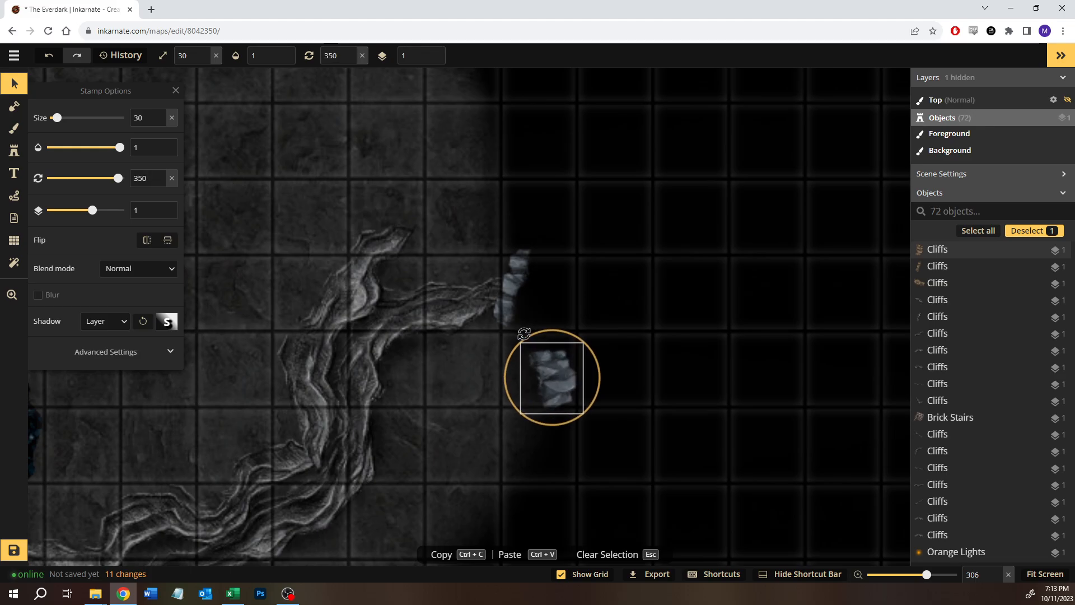
pyautogui.moveTo(538, 371); pyautogui.dragTo(515, 348)
pyautogui.moveTo(526, 299); pyautogui.dragTo(503, 413)
pyautogui.moveTo(529, 348); pyautogui.dragTo(526, 351)
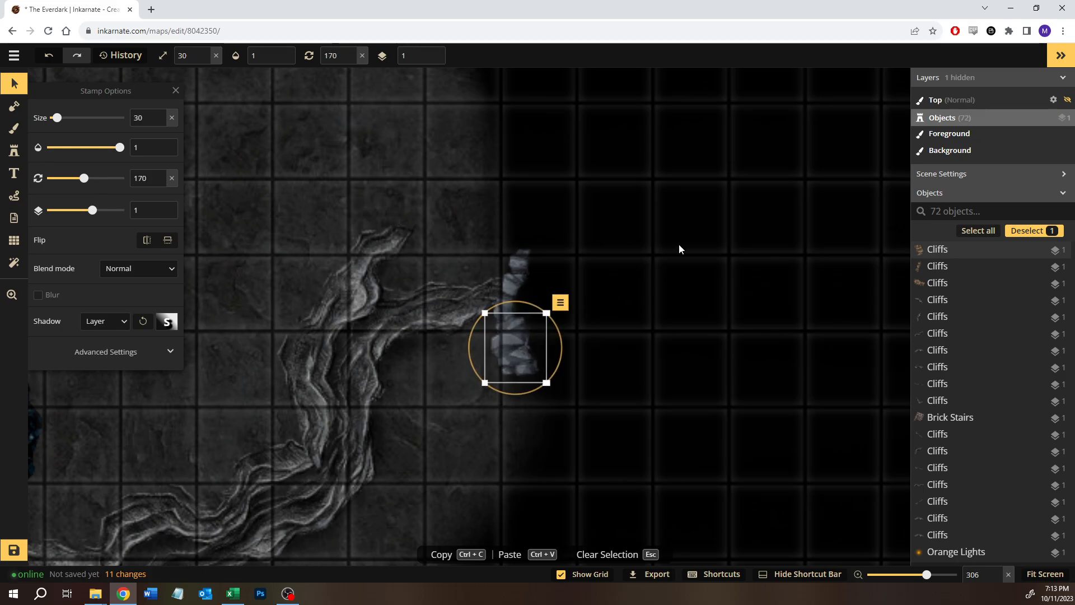
pyautogui.click(678, 244)
# Step: Place a size 30 Cliffs stamp, rotate it to 86°, and move it to the east end of the upper cave wall
pyautogui.scroll(-3, 663, 226)
pyautogui.moveTo(665, 140); pyautogui.dragTo(561, 297)
pyautogui.scroll(-4, 500, 311)
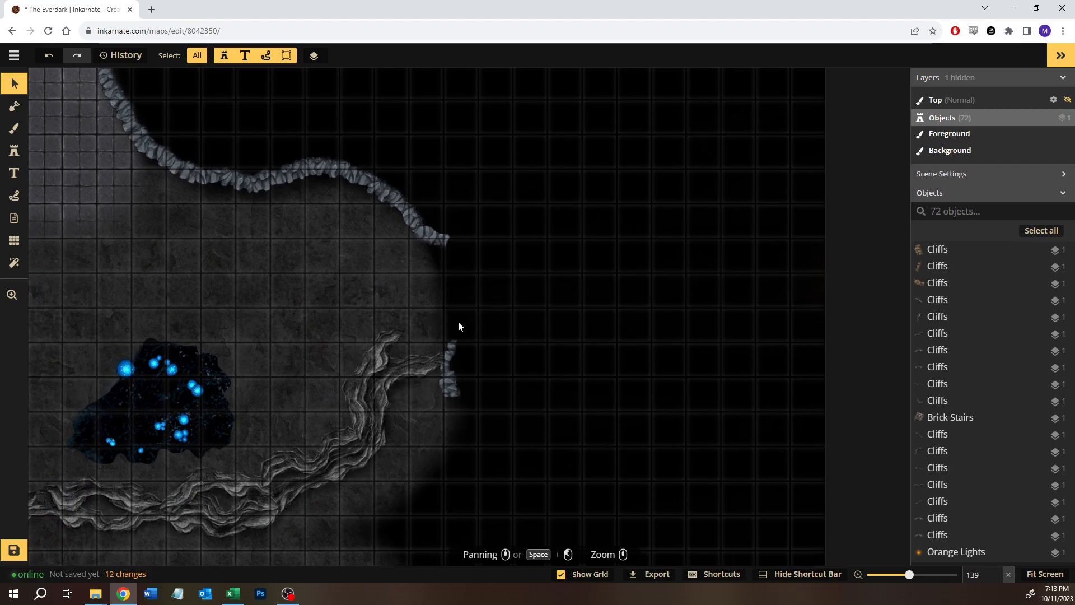
pyautogui.click(14, 151)
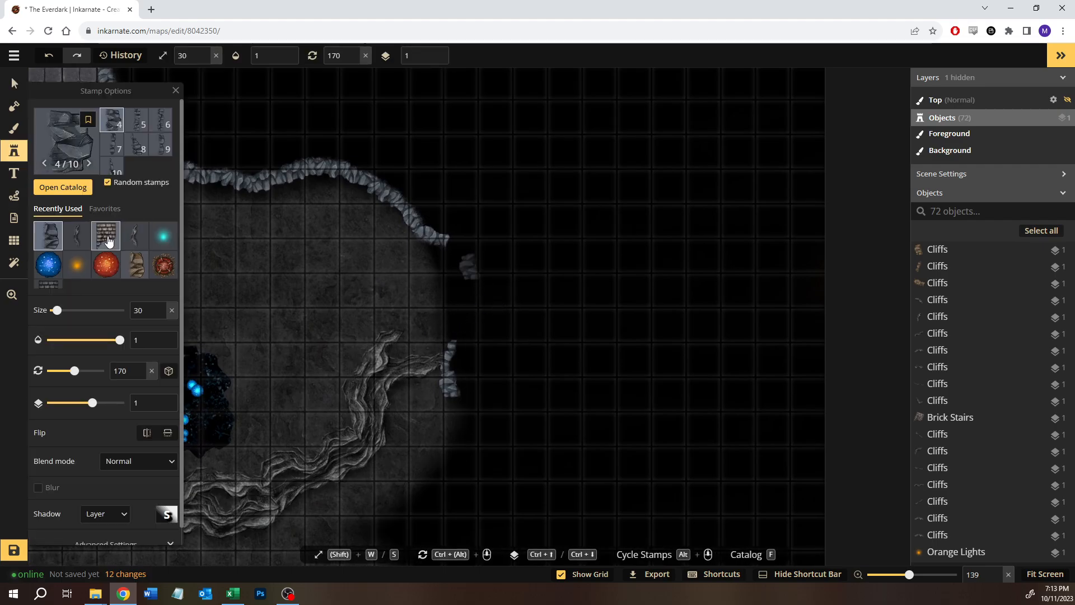
pyautogui.click(458, 334)
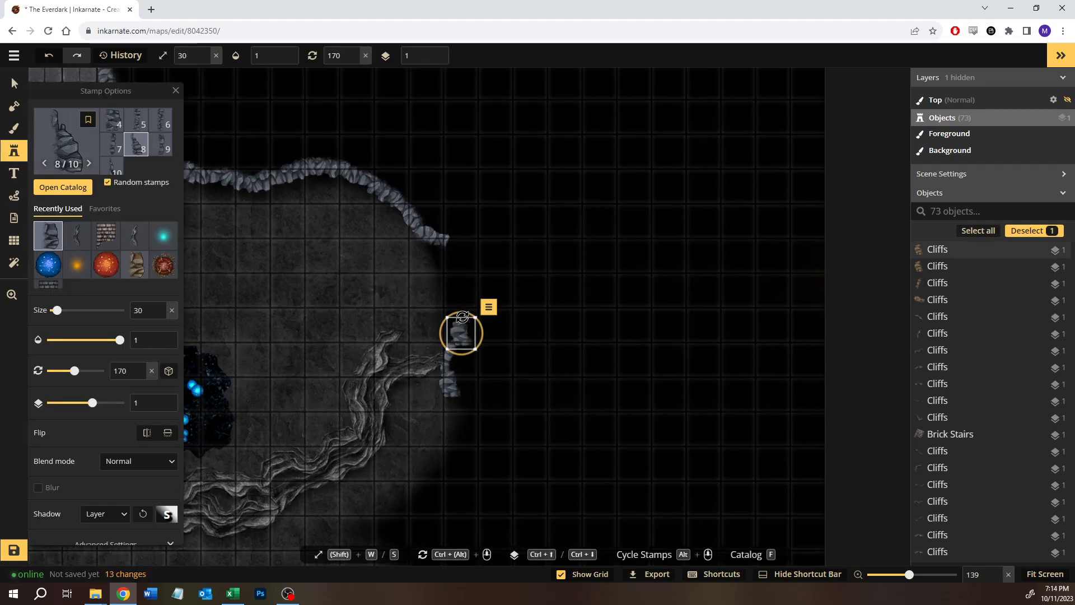
pyautogui.moveTo(463, 317); pyautogui.dragTo(461, 247)
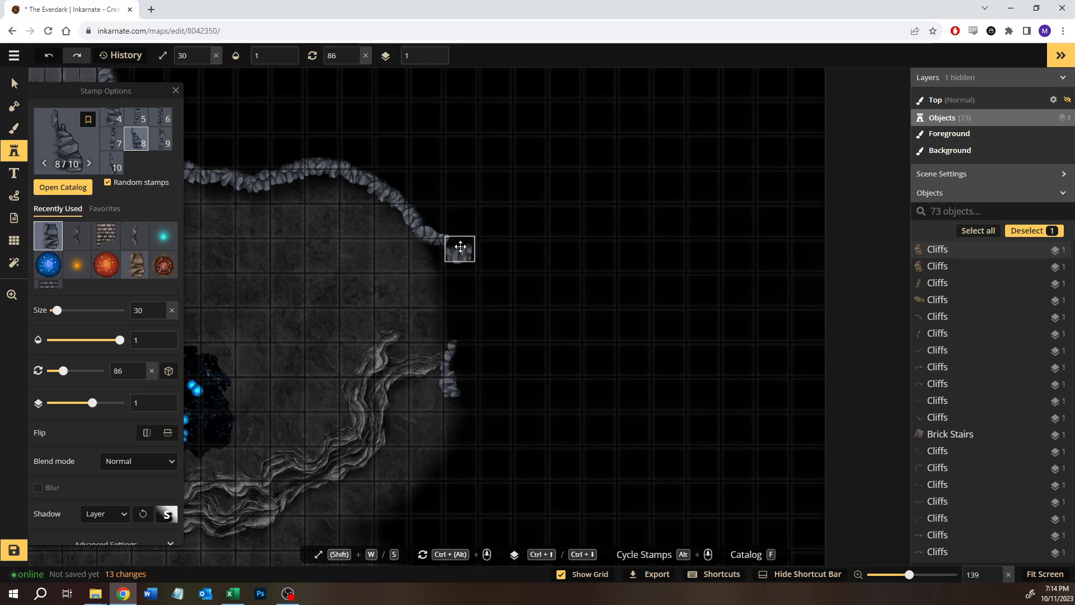
# Step: Look over the cave layout, including the upper walls, the glowing pool, the cliff ridge and the empty dark area to the east
pyautogui.press('space')
pyautogui.moveTo(383, 272); pyautogui.dragTo(717, 409)
pyautogui.press('space')
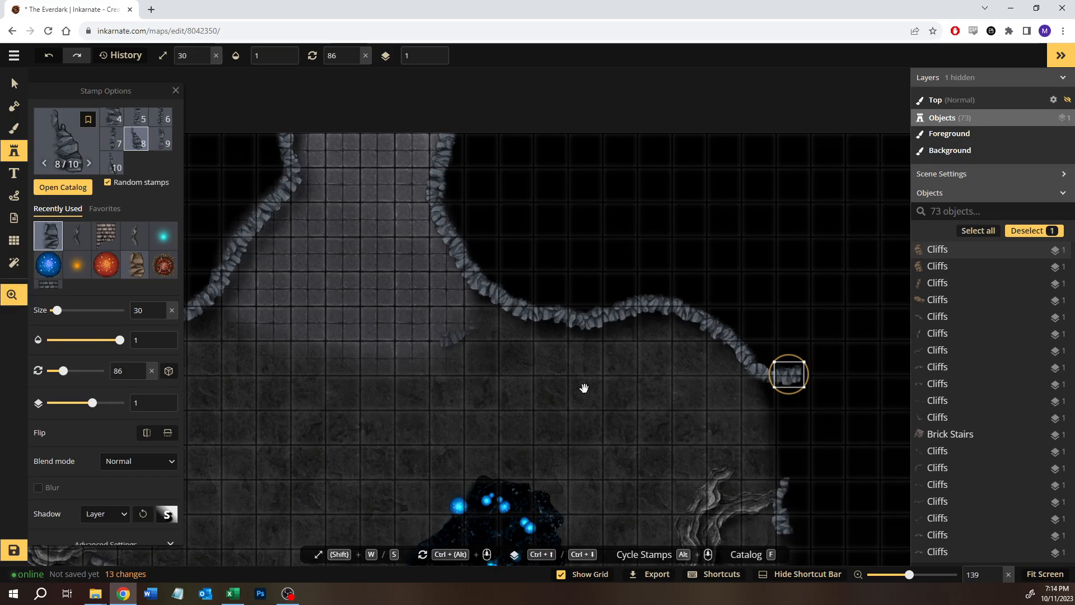
pyautogui.moveTo(583, 386); pyautogui.dragTo(386, 278)
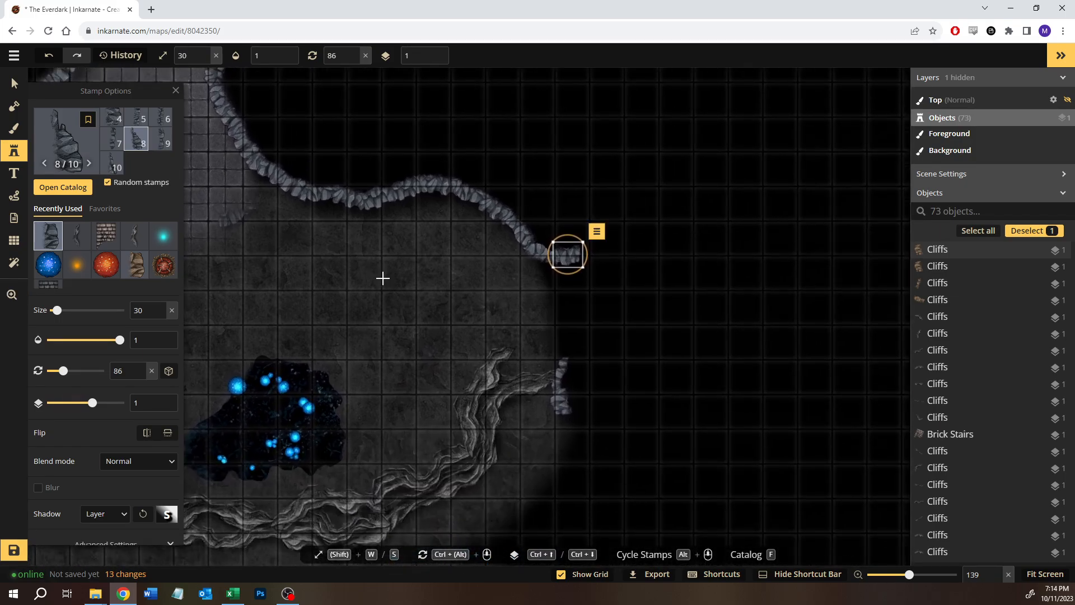
pyautogui.moveTo(642, 184); pyautogui.dragTo(451, 300)
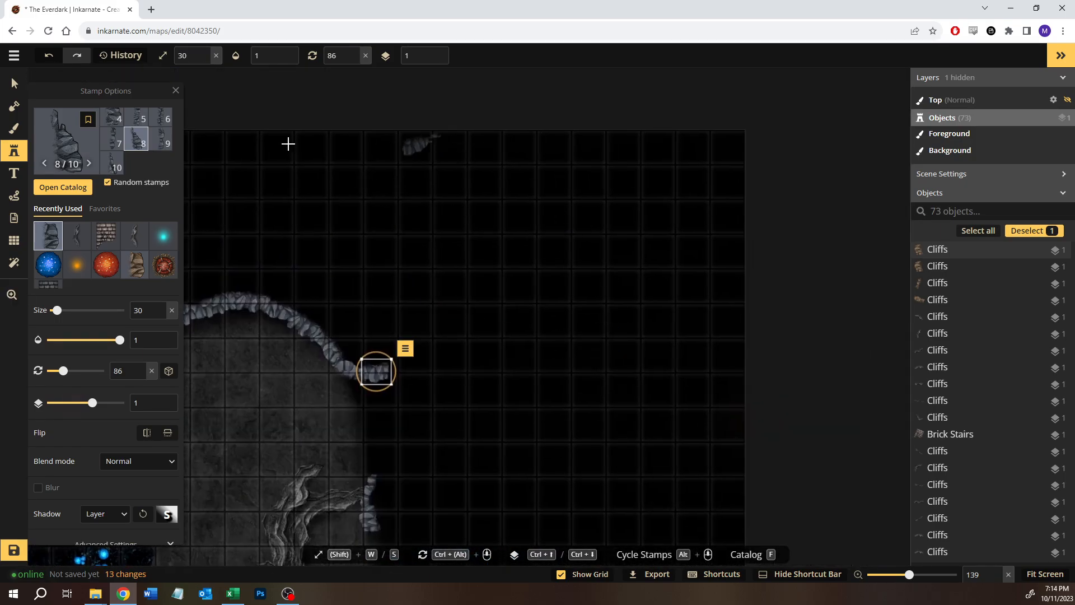
pyautogui.press('space')
pyautogui.moveTo(558, 434); pyautogui.dragTo(696, 261)
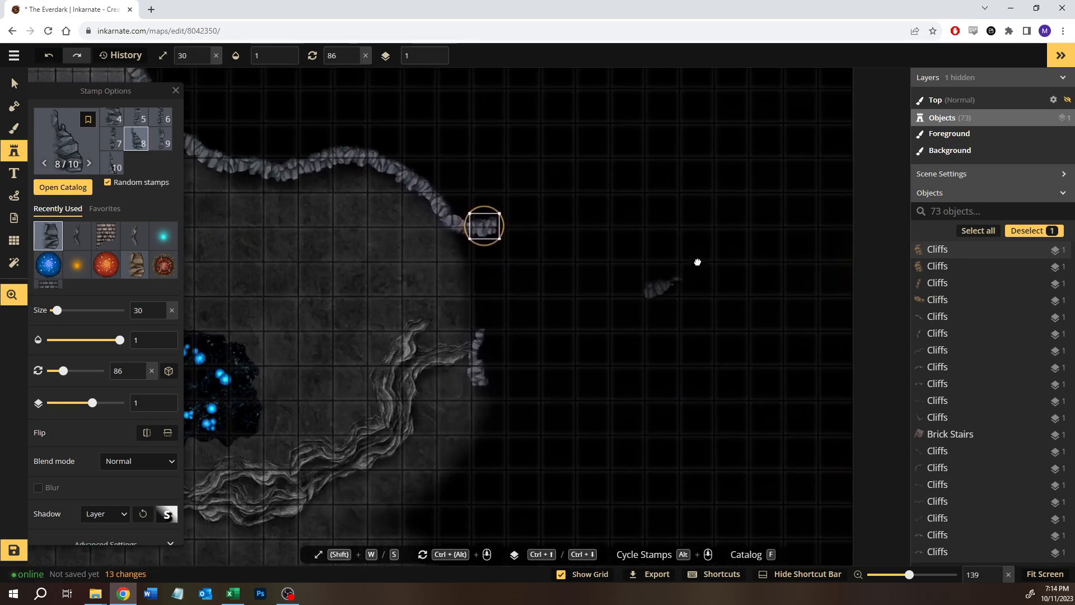
pyautogui.moveTo(310, 244); pyautogui.dragTo(576, 237)
pyautogui.scroll(-5, 491, 234)
pyautogui.press('space')
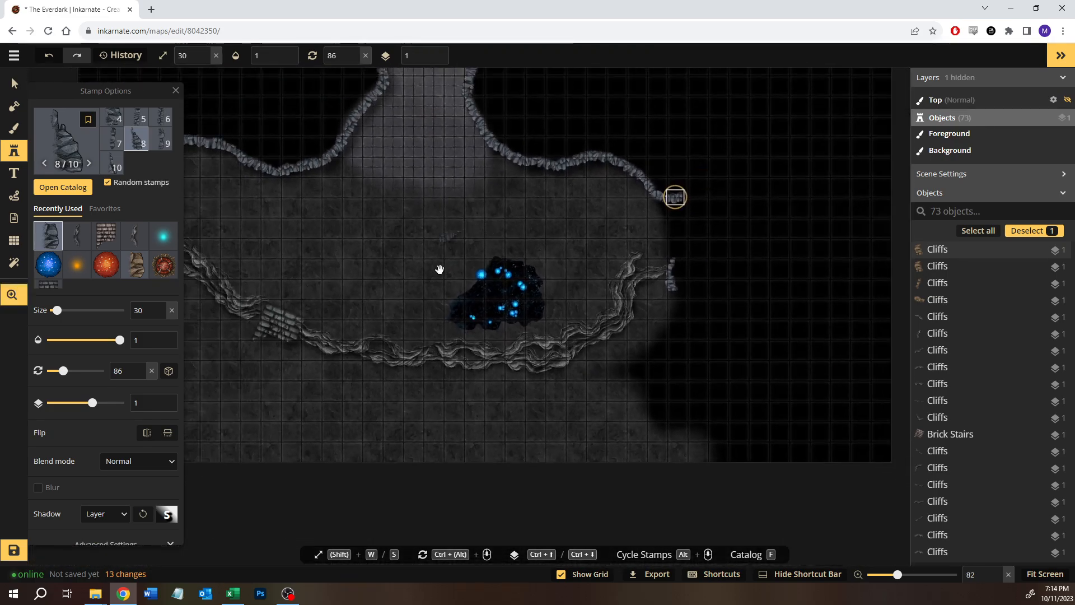
pyautogui.moveTo(439, 269); pyautogui.dragTo(581, 286)
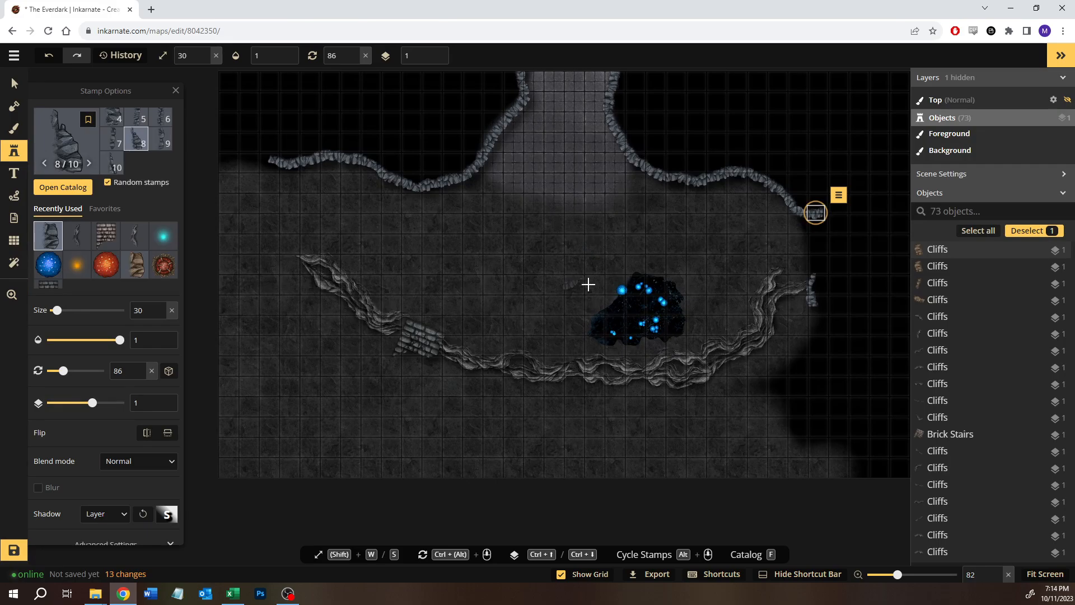
pyautogui.press('space')
pyautogui.moveTo(717, 334); pyautogui.dragTo(435, 321)
# Step: Place the sixth Cliffs stamp variant at size 30, running east from the top of the short lower wall, rotated to 260°
pyautogui.scroll(2, 527, 265)
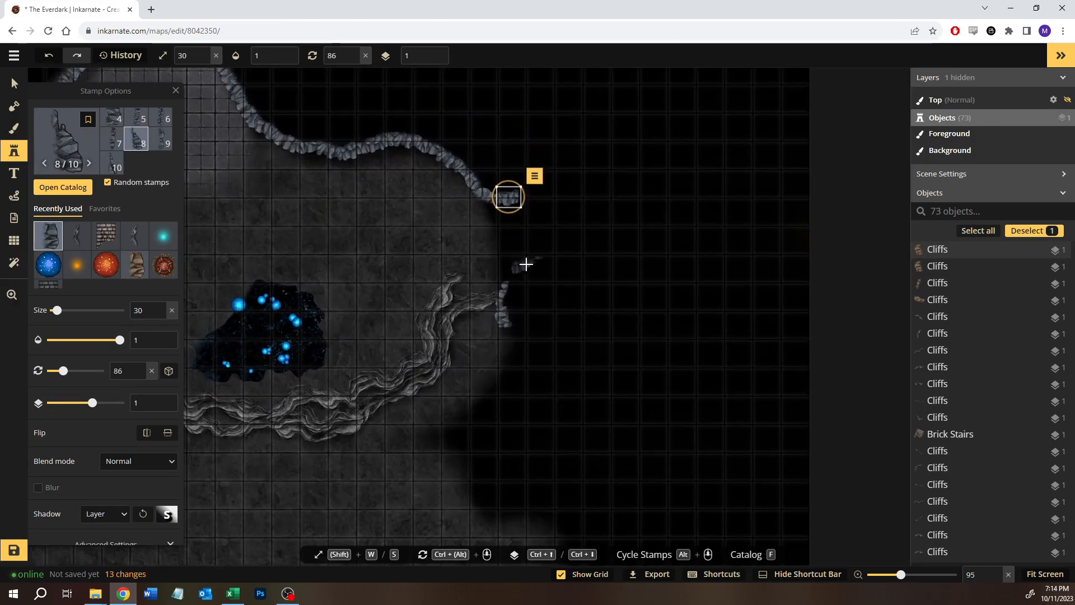
pyautogui.scroll(10, 527, 264)
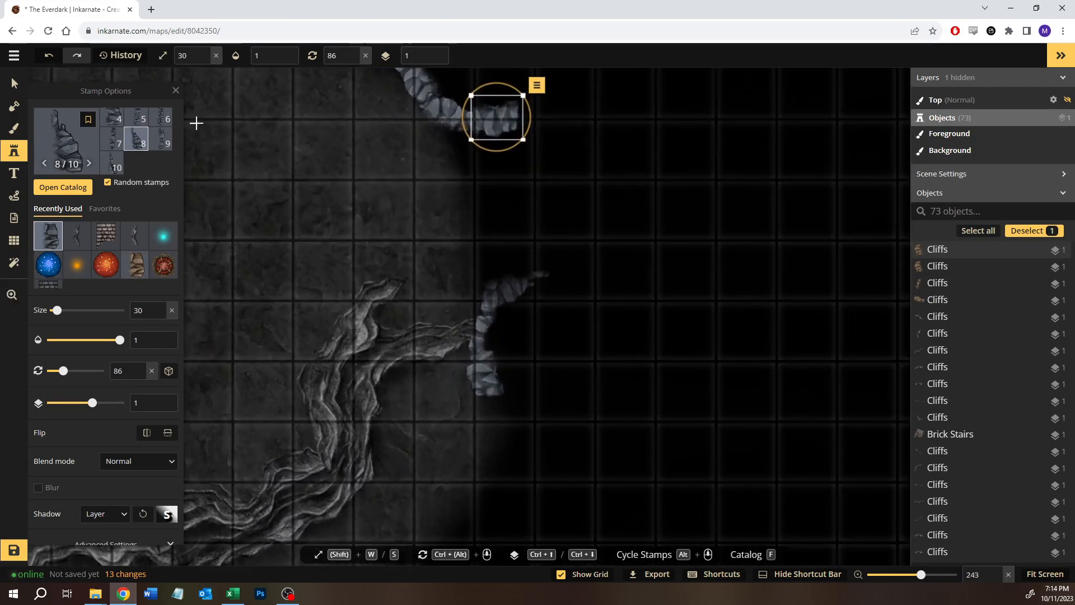
pyautogui.click(161, 119)
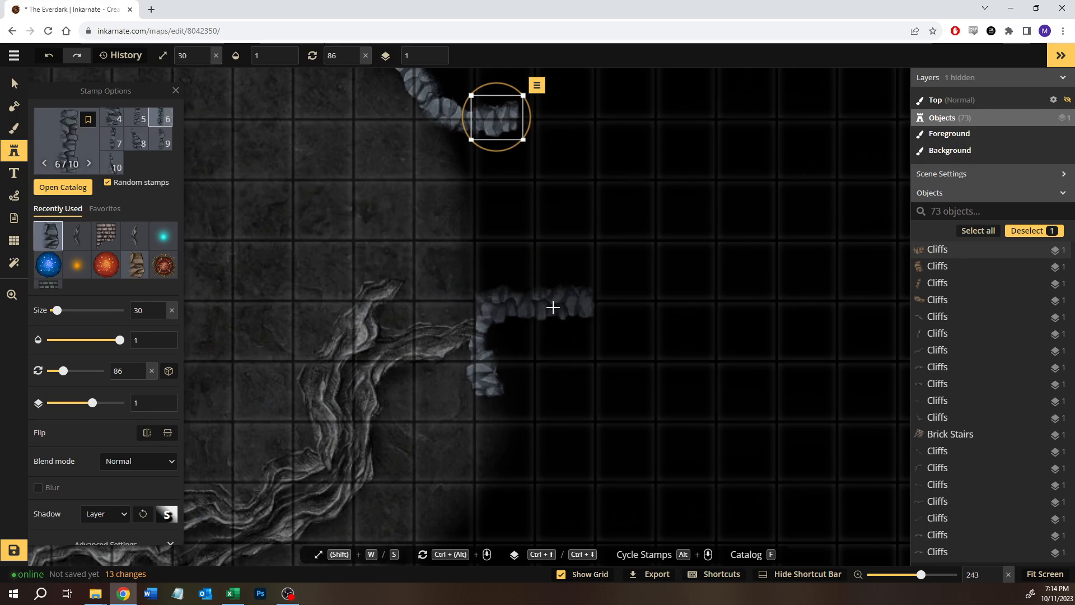
pyautogui.click(553, 308)
pyautogui.moveTo(543, 244); pyautogui.dragTo(566, 367)
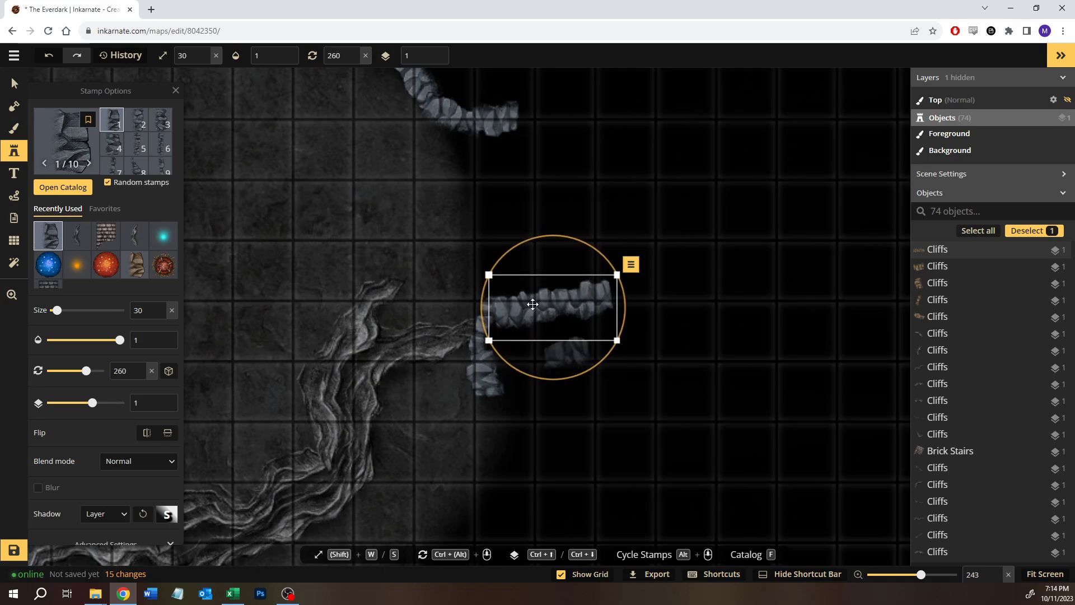
# Step: Rotate the long Cliffs stamp to 66° and move it up to continue the east end of the upper cave wall
pyautogui.press('space')
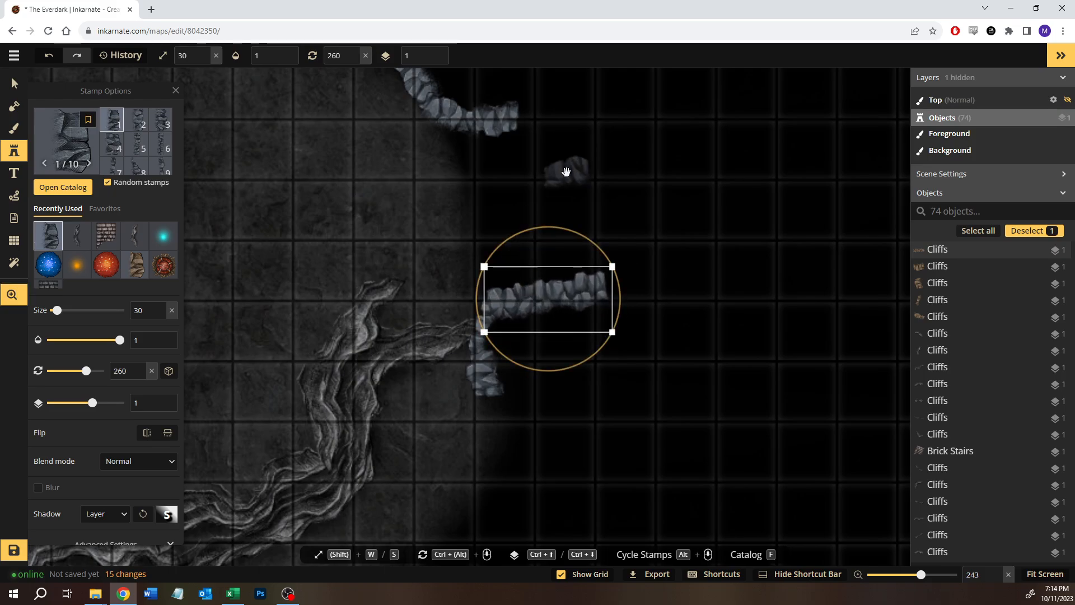
pyautogui.moveTo(566, 172); pyautogui.dragTo(478, 252)
pyautogui.moveTo(480, 325); pyautogui.dragTo(465, 430)
pyautogui.press('space')
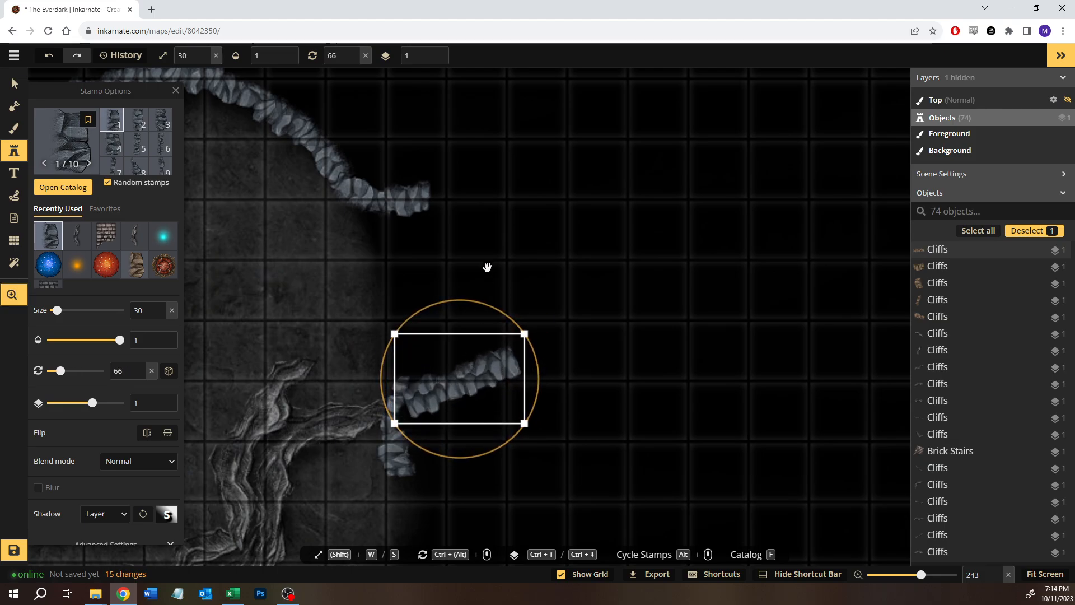
pyautogui.moveTo(487, 266); pyautogui.dragTo(452, 350)
pyautogui.moveTo(430, 462); pyautogui.dragTo(434, 257)
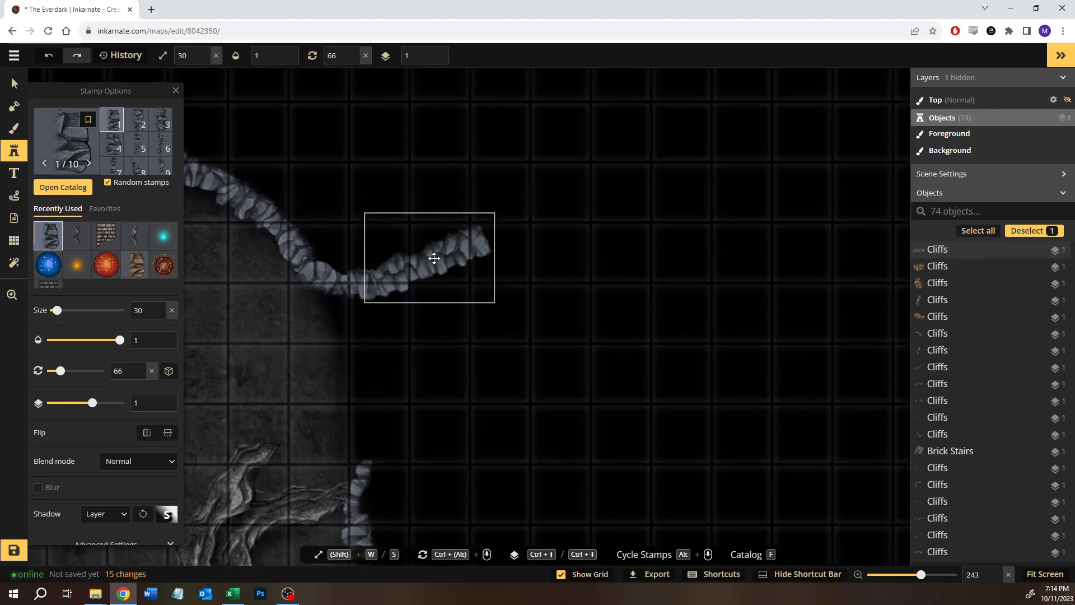
# Step: Place a size 30 Cliffs stamp at the top of the short lower wall, rotated to 267° so the wall turns east
pyautogui.press('space')
pyautogui.moveTo(427, 413); pyautogui.dragTo(444, 397)
pyautogui.click(465, 345)
pyautogui.moveTo(464, 344); pyautogui.dragTo(454, 338)
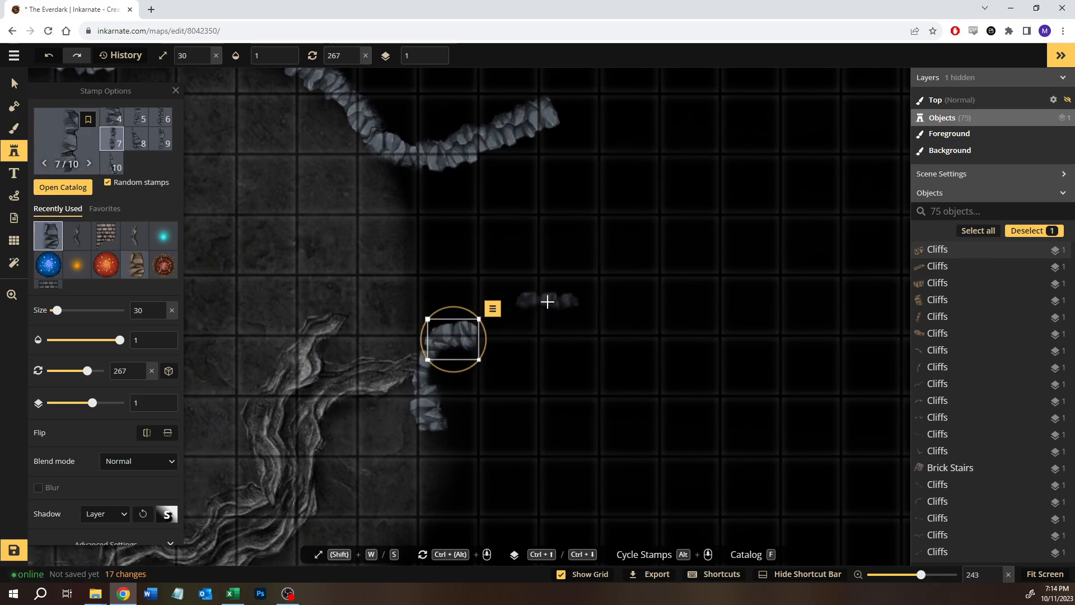
# Step: Extend the lower passage wall eastward with Cliffs variants 4 and 2, rotating the last stamp to 248°
pyautogui.click(116, 119)
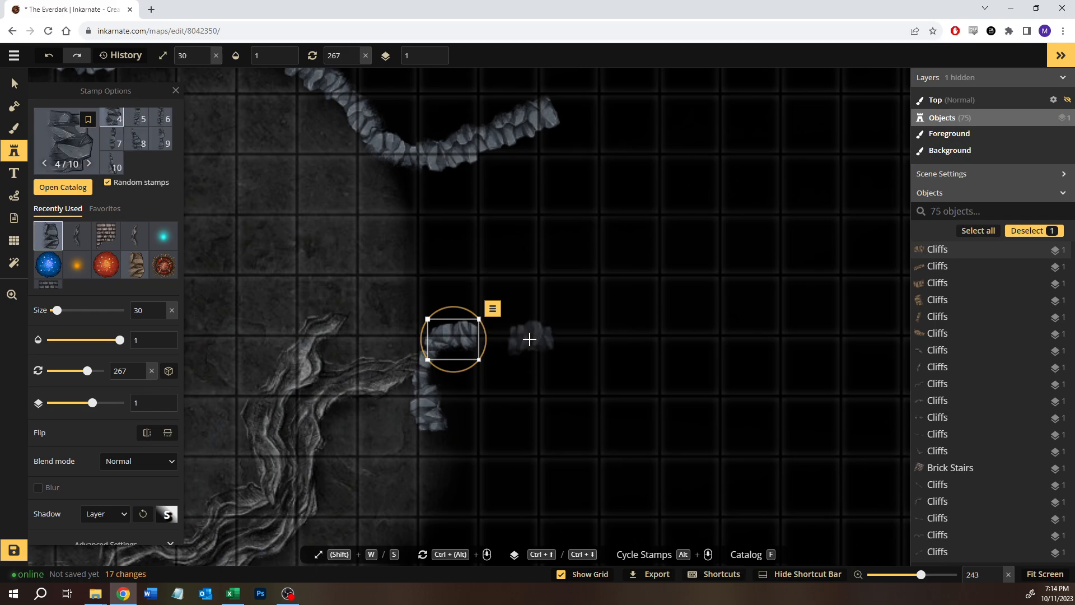
pyautogui.click(500, 332)
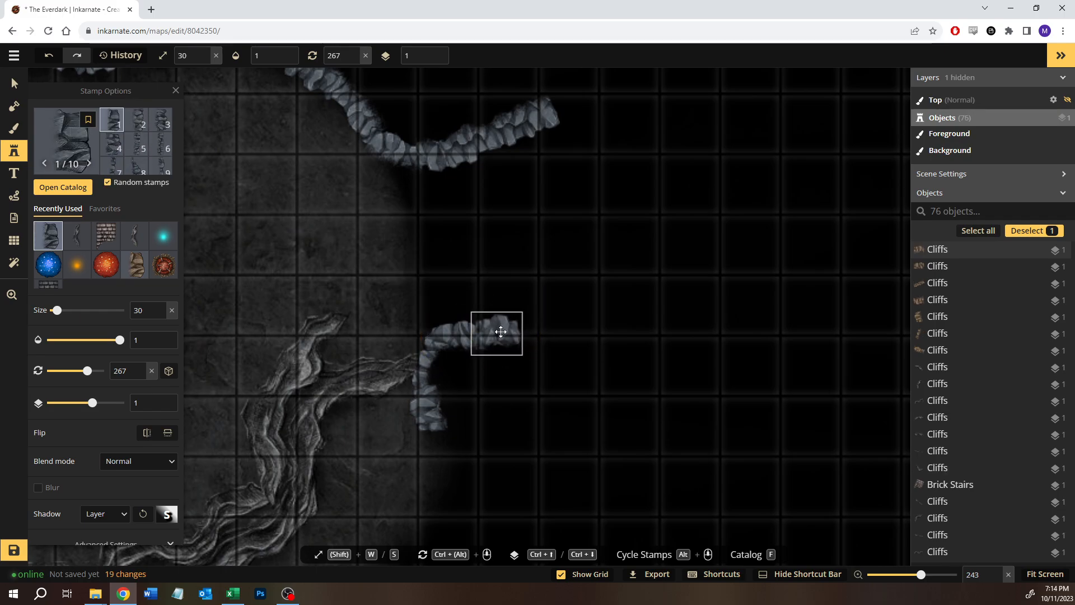
pyautogui.click(136, 124)
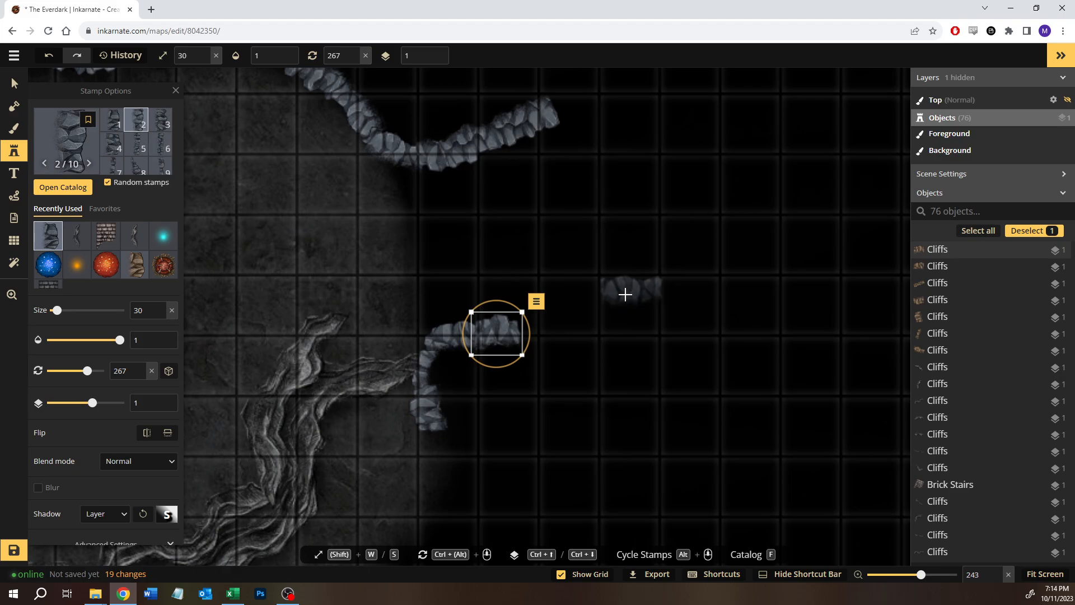
pyautogui.click(549, 328)
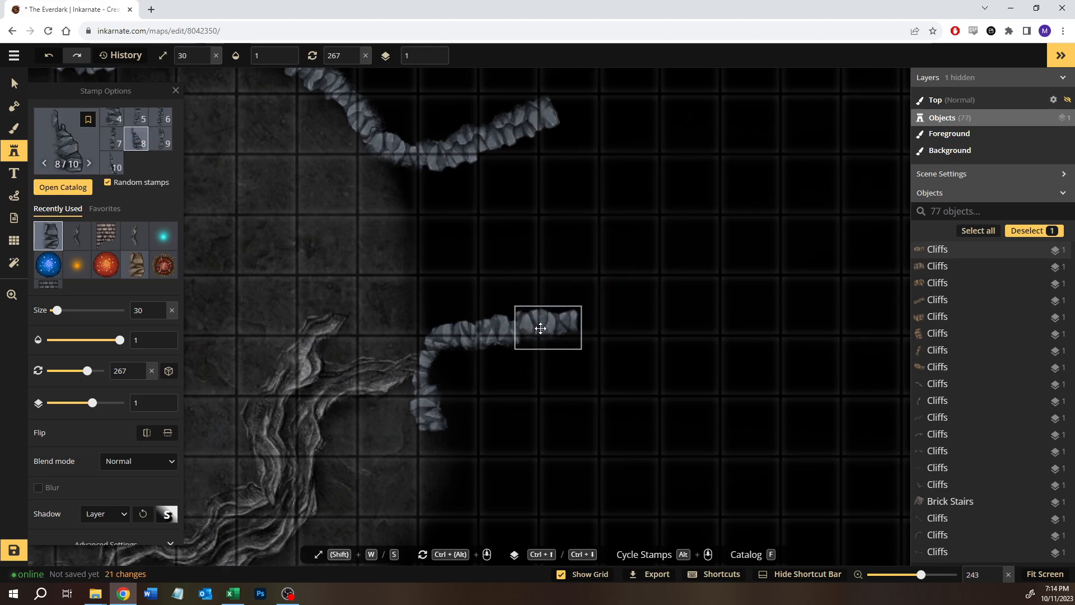
pyautogui.moveTo(572, 297); pyautogui.dragTo(554, 319)
# Step: Paint the dark rock texture on the background between the two passage walls with a round brush of size 50
pyautogui.press('space')
pyautogui.moveTo(588, 218); pyautogui.dragTo(499, 355)
pyautogui.click(20, 86)
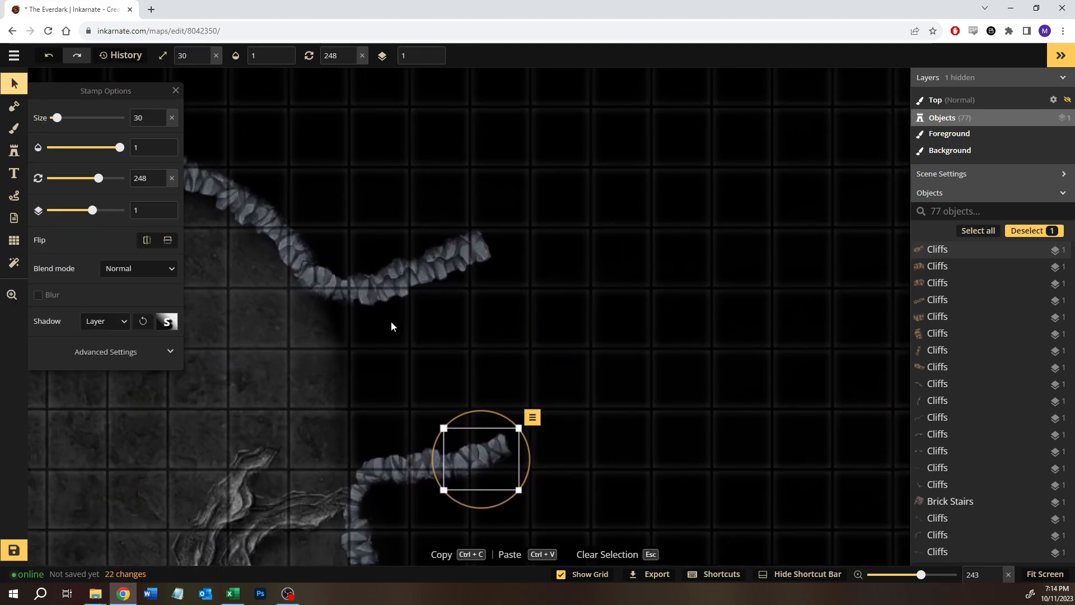
pyautogui.click(303, 332)
pyautogui.moveTo(301, 332); pyautogui.dragTo(481, 360)
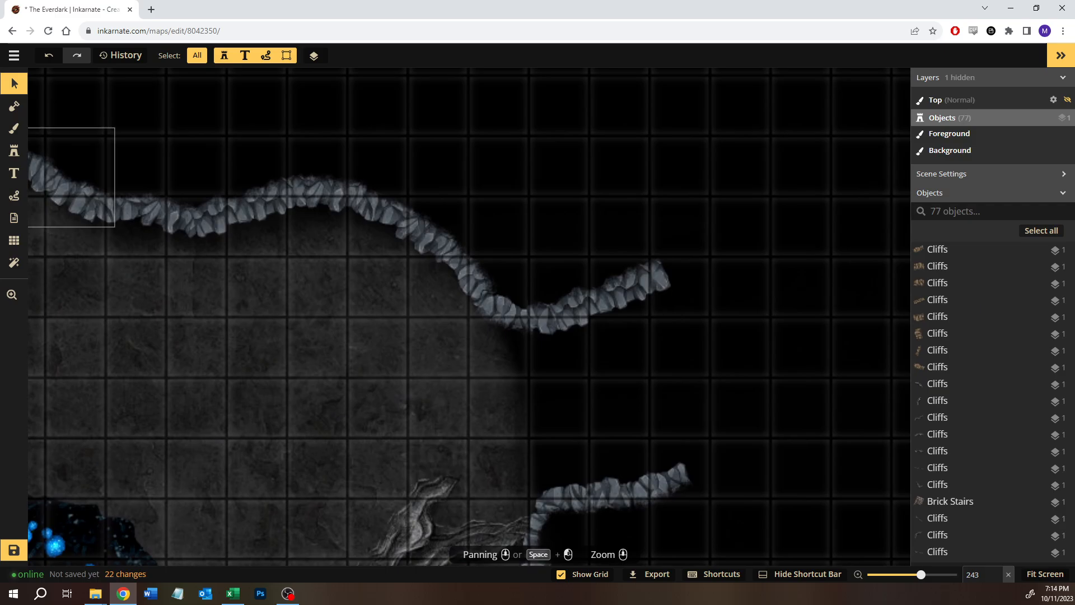
pyautogui.click(21, 138)
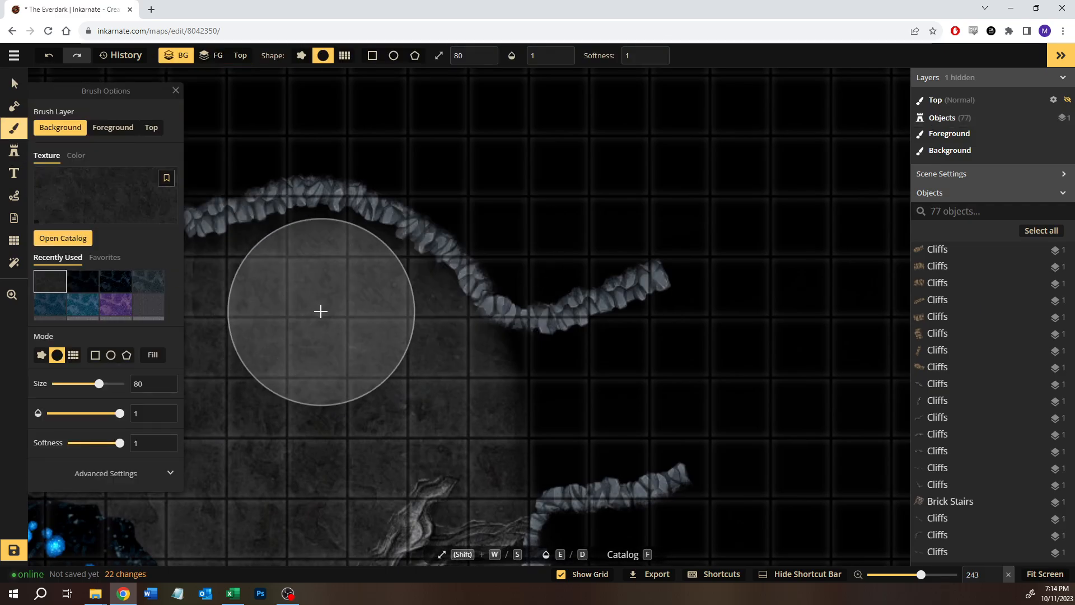
pyautogui.press('s')
pyautogui.press('s')
pyautogui.press('s')
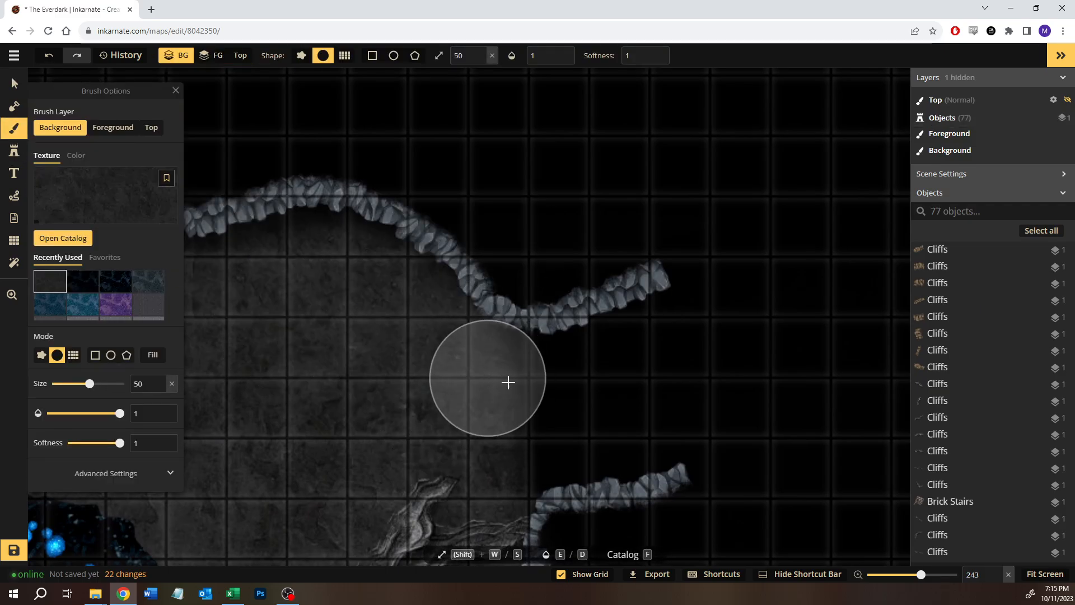
pyautogui.moveTo(508, 381)
pyautogui.mouseDown()
pyautogui.moveTo(602, 372)
pyautogui.moveTo(602, 385)
pyautogui.moveTo(503, 439)
pyautogui.moveTo(569, 439)
pyautogui.moveTo(609, 426)
pyautogui.moveTo(649, 385)
pyautogui.moveTo(606, 415)
pyautogui.moveTo(647, 350)
pyautogui.moveTo(634, 350)
pyautogui.moveTo(608, 403)
pyautogui.moveTo(614, 435)
pyautogui.moveTo(648, 432)
pyautogui.mouseUp()
# Step: Review the extended cave map and look through the grid and mask options
pyautogui.press('space')
pyautogui.scroll(-3, 606, 368)
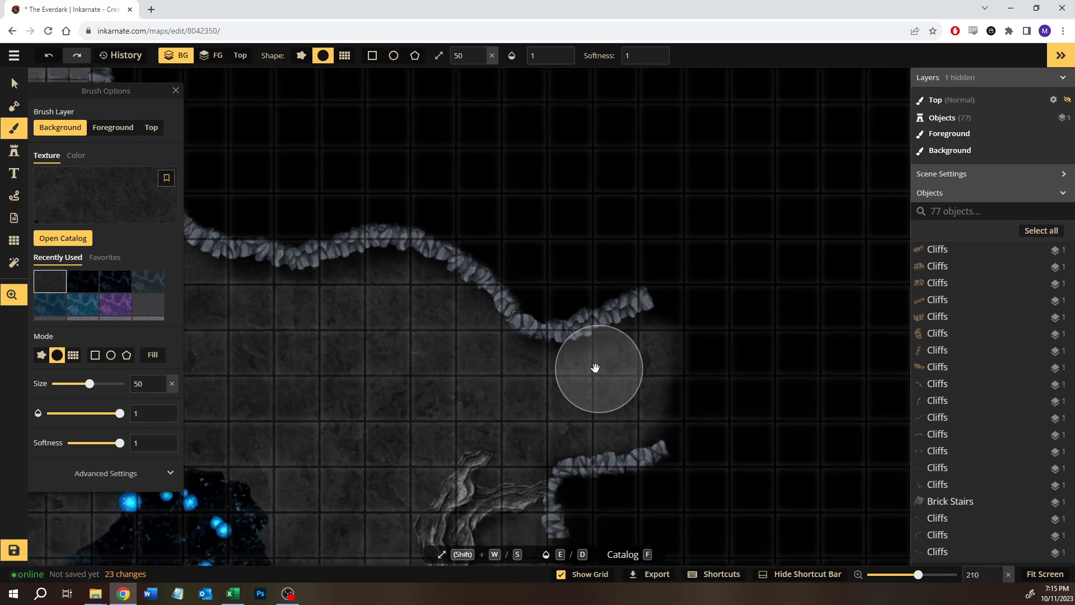
pyautogui.scroll(-5, 595, 368)
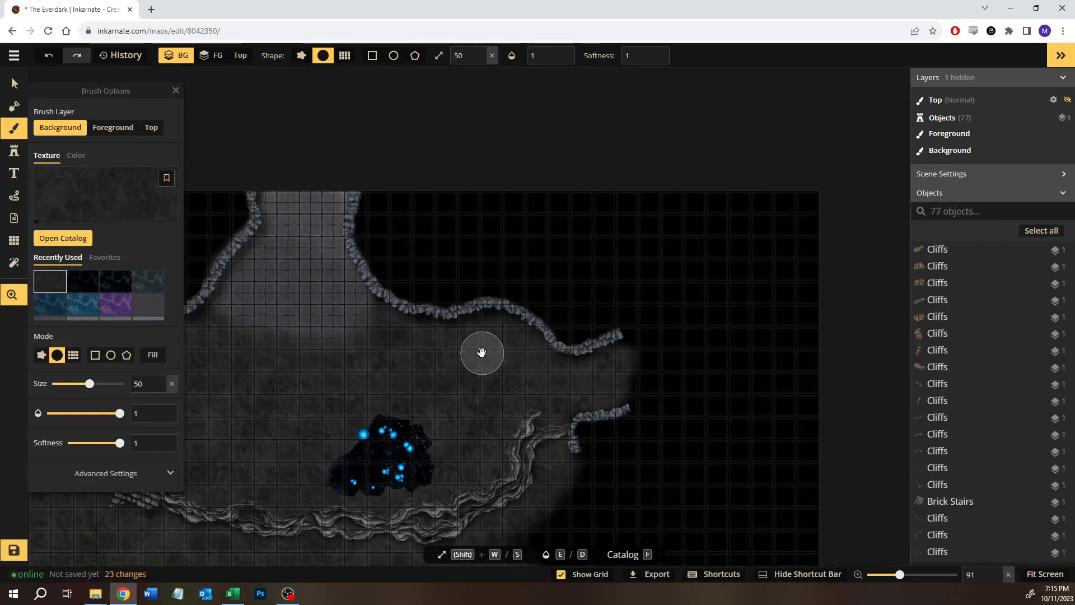
pyautogui.moveTo(481, 351); pyautogui.dragTo(631, 365)
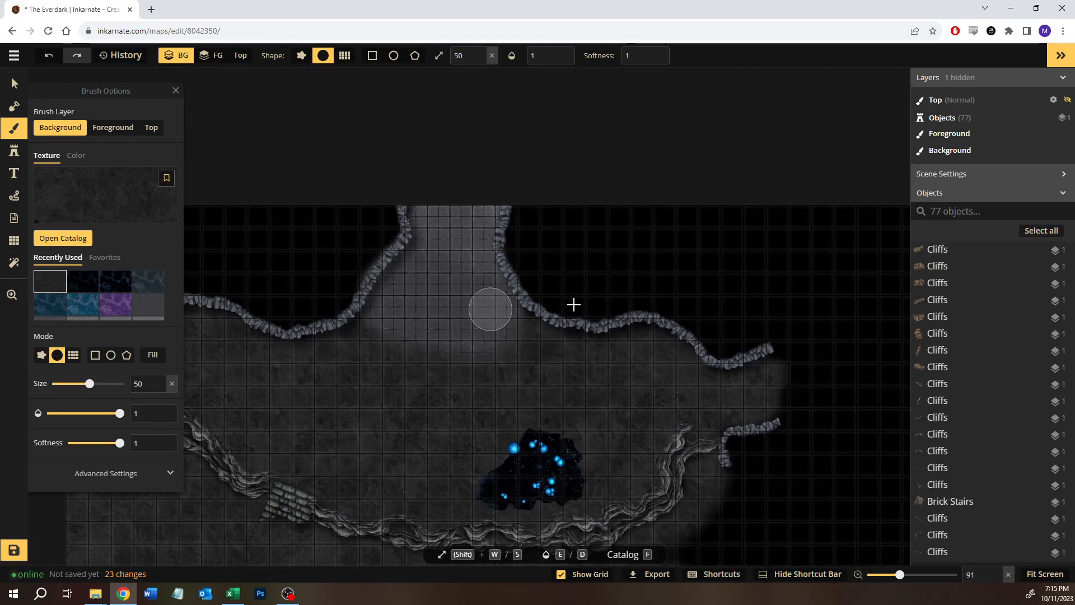
pyautogui.moveTo(574, 304); pyautogui.dragTo(288, 278)
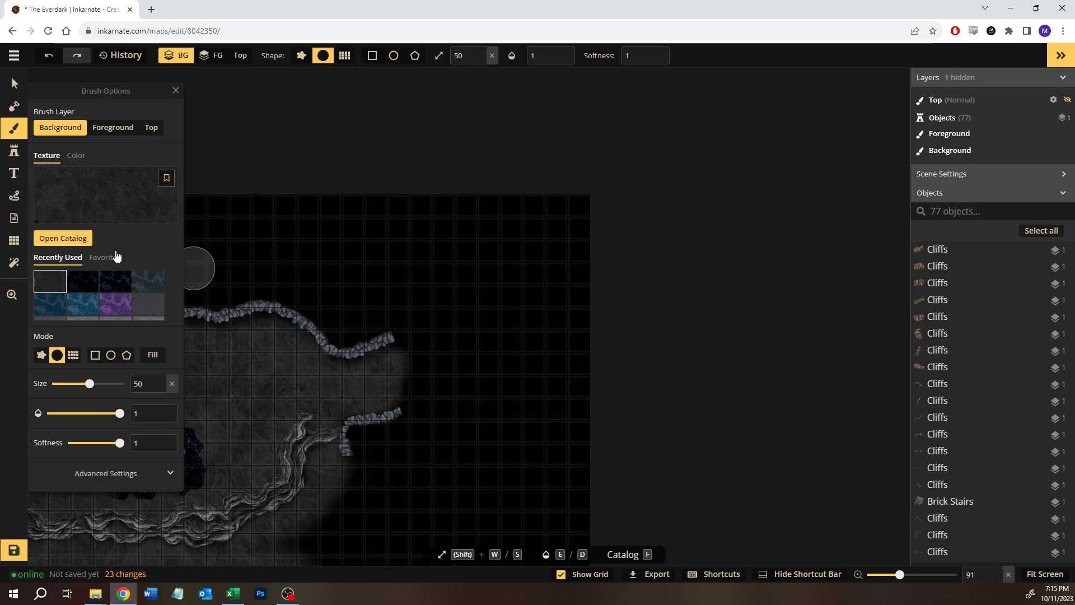
pyautogui.click(14, 244)
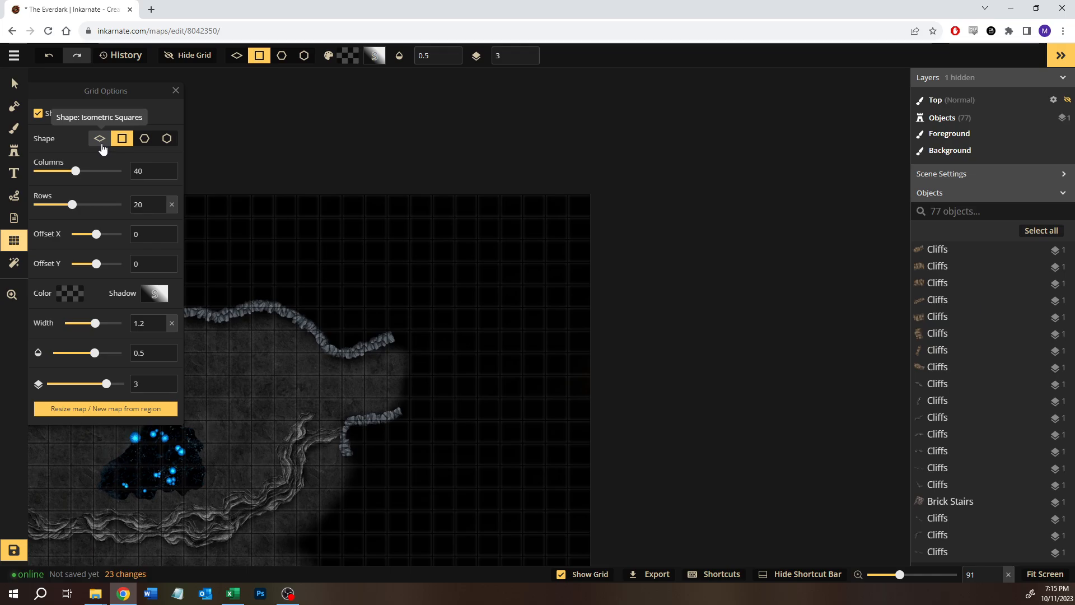
pyautogui.click(14, 106)
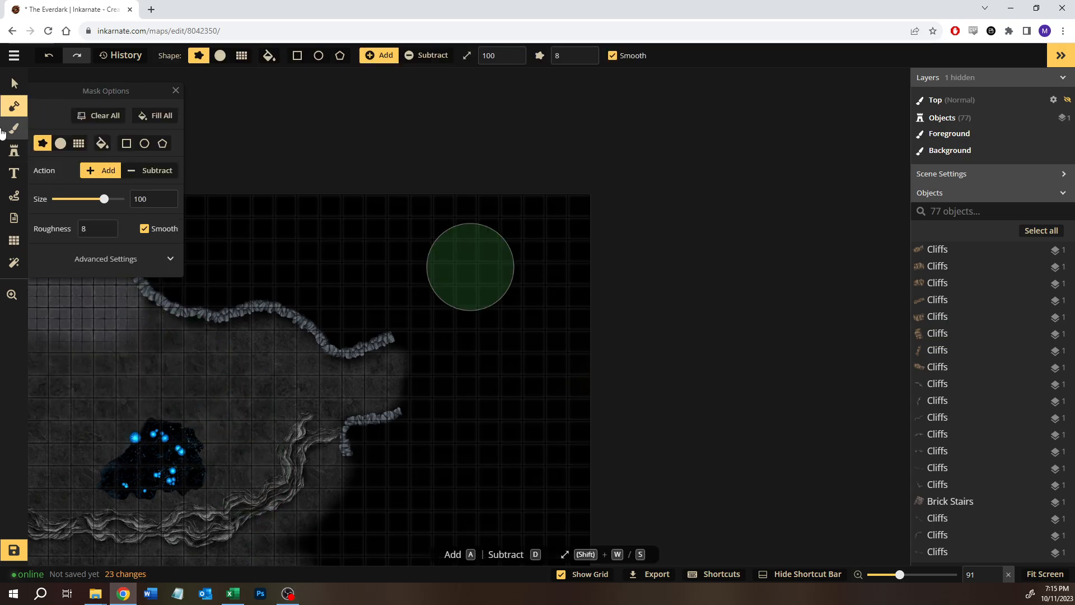
# Step: Try outlining a background brush shape at the eastern passage opening, switching it from a rectangle to an enlarged five-sided polygon
pyautogui.press('b')
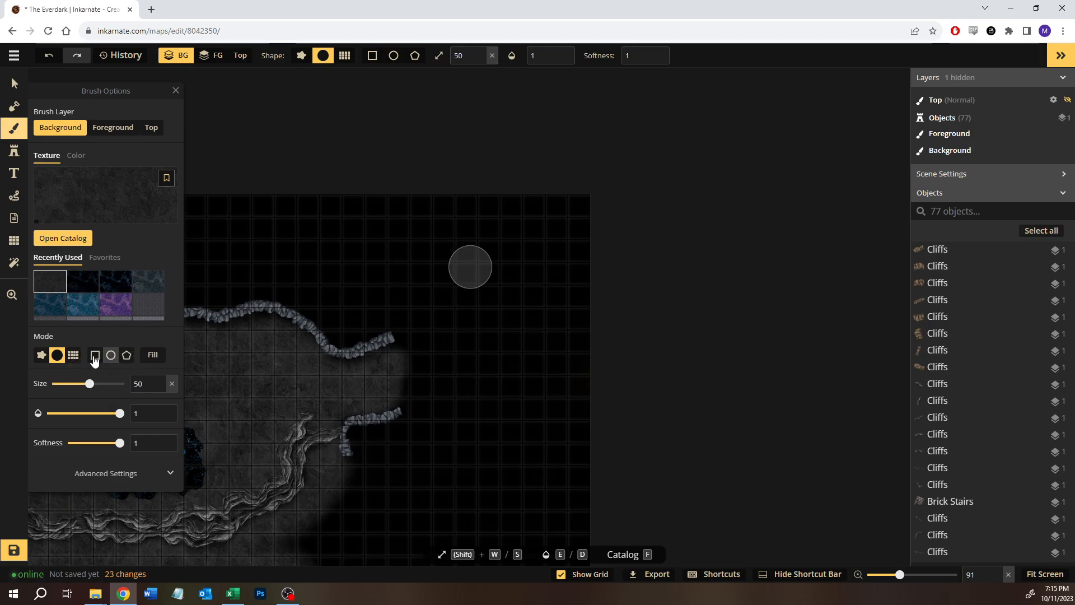
pyautogui.click(95, 355)
pyautogui.moveTo(410, 329)
pyautogui.mouseDown()
pyautogui.moveTo(408, 255)
pyautogui.moveTo(499, 328)
pyautogui.moveTo(518, 327)
pyautogui.mouseUp()
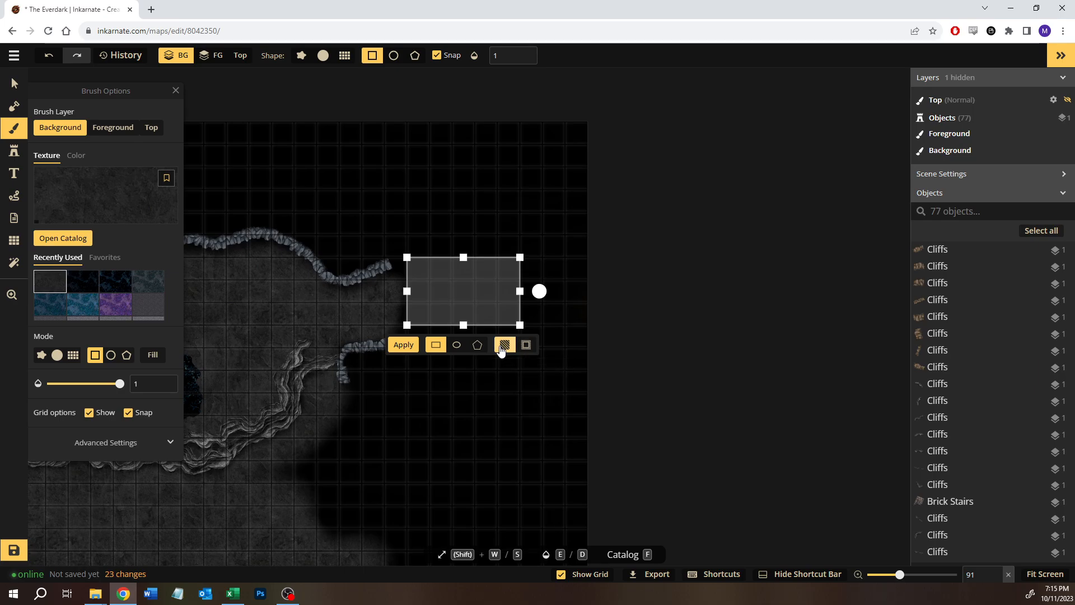
pyautogui.click(477, 345)
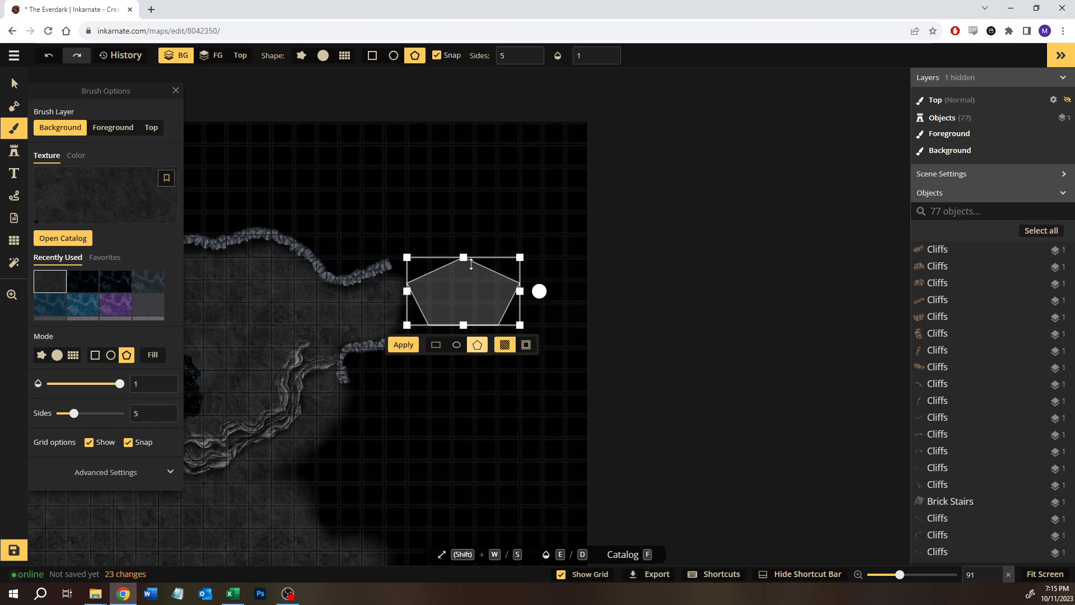
pyautogui.moveTo(514, 319); pyautogui.dragTo(470, 315)
pyautogui.moveTo(401, 258); pyautogui.dragTo(363, 219)
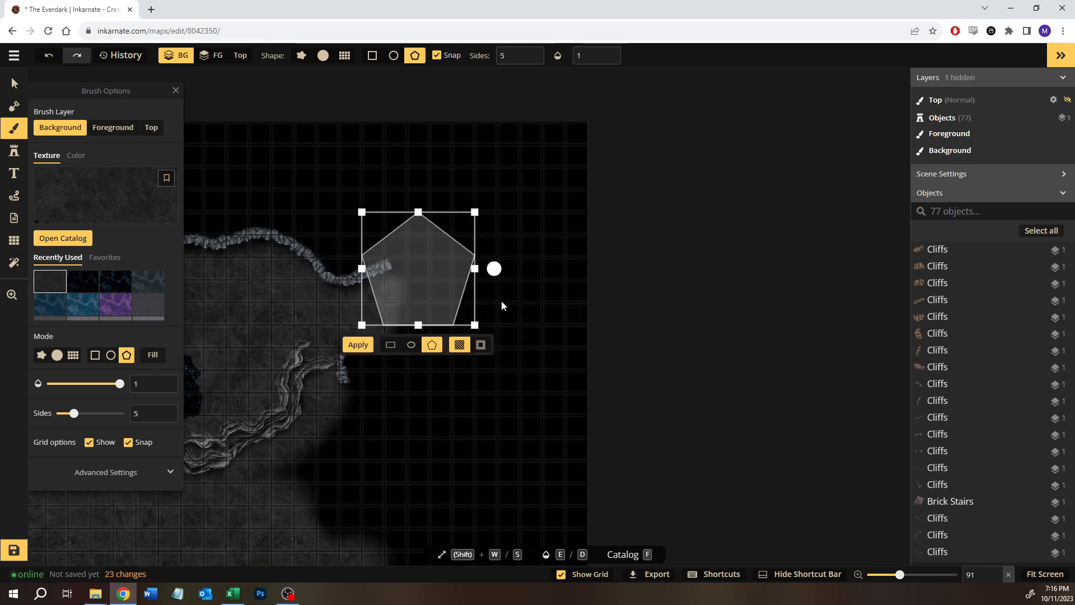
pyautogui.click(511, 307)
pyautogui.click(95, 355)
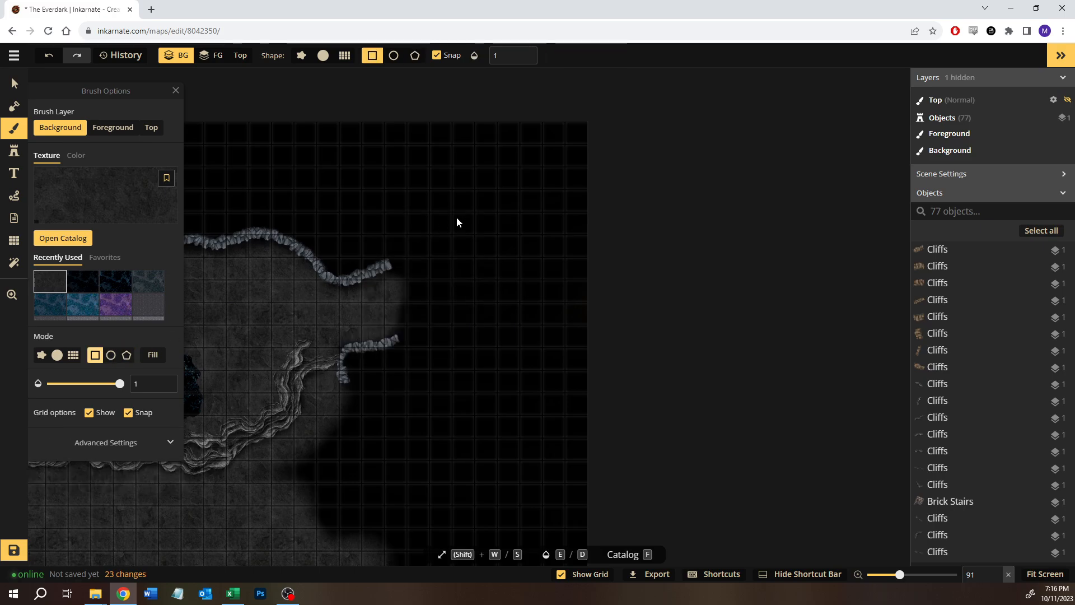
pyautogui.moveTo(454, 236); pyautogui.dragTo(544, 347)
pyautogui.moveTo(561, 290); pyautogui.dragTo(529, 264)
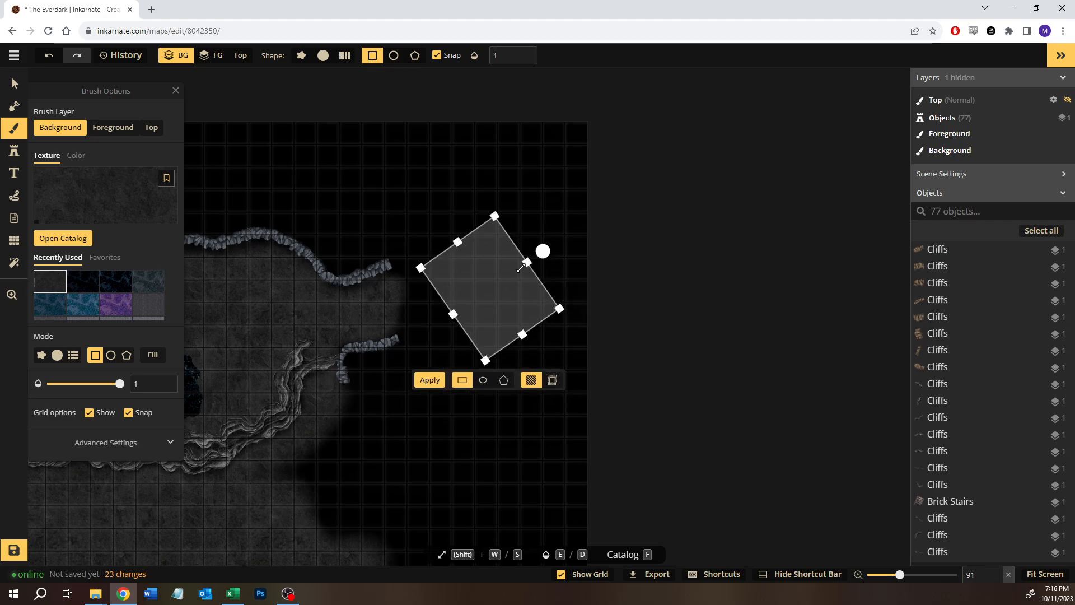
pyautogui.hotkey('ctrl', 'z')
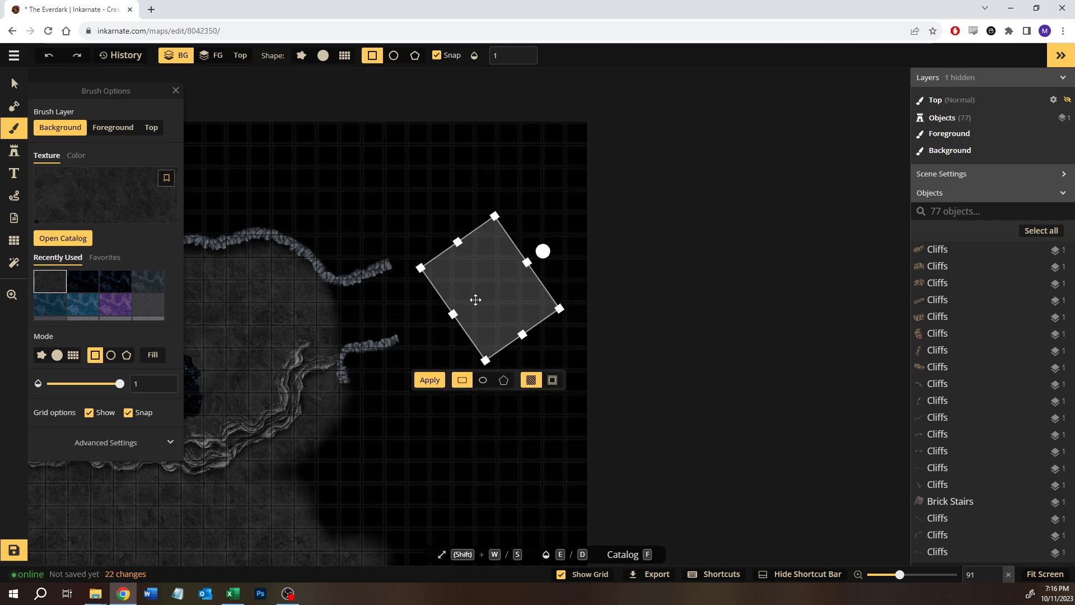
pyautogui.click(81, 54)
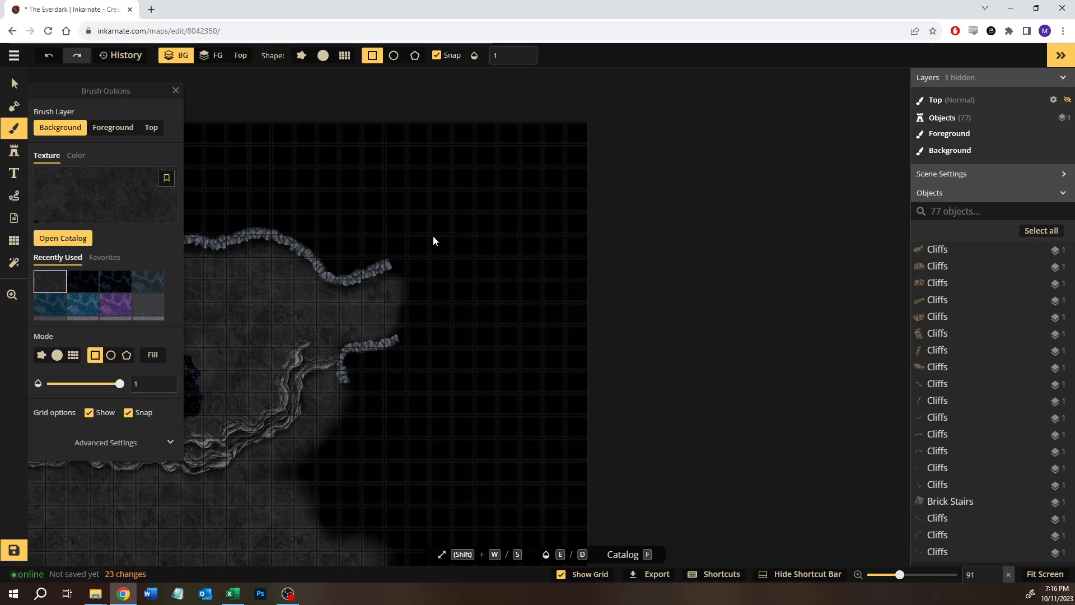
pyautogui.moveTo(434, 235)
pyautogui.mouseDown()
pyautogui.moveTo(473, 305)
pyautogui.moveTo(513, 326)
pyautogui.mouseUp()
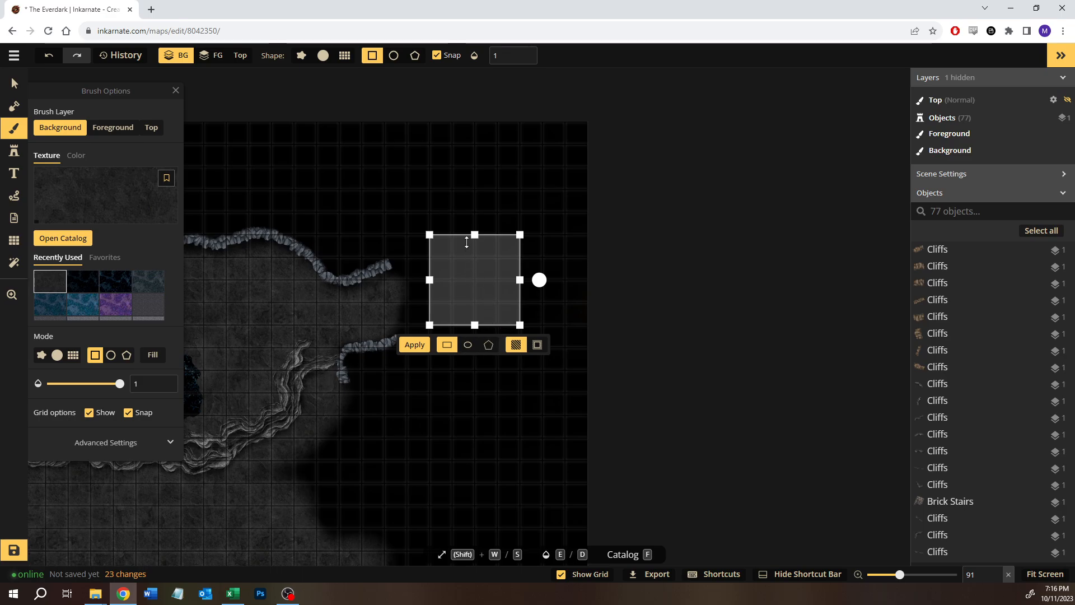
pyautogui.click(453, 216)
# Step: Fill a rectangle about 4 by 5 grid cells, tilted counterclockwise, with the dark rock texture just east of the passage
pyautogui.moveTo(438, 217)
pyautogui.mouseDown()
pyautogui.moveTo(533, 329)
pyautogui.moveTo(522, 329)
pyautogui.mouseUp()
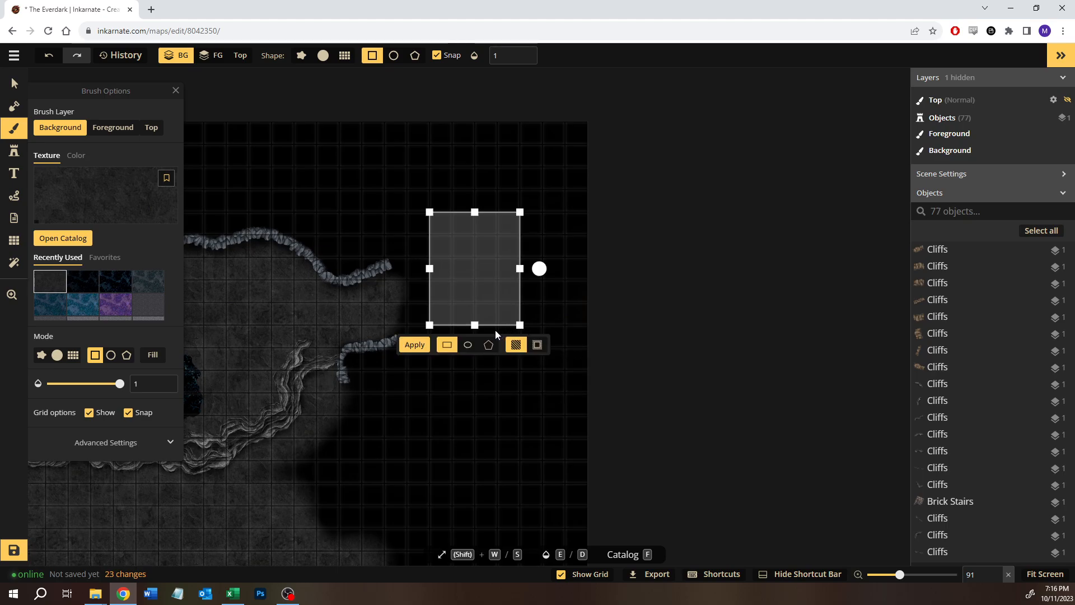
pyautogui.moveTo(475, 269)
pyautogui.mouseDown()
pyautogui.moveTo(476, 294)
pyautogui.moveTo(547, 284)
pyautogui.moveTo(547, 269)
pyautogui.moveTo(409, 288)
pyautogui.moveTo(415, 300)
pyautogui.moveTo(465, 280)
pyautogui.moveTo(482, 314)
pyautogui.moveTo(465, 269)
pyautogui.mouseUp()
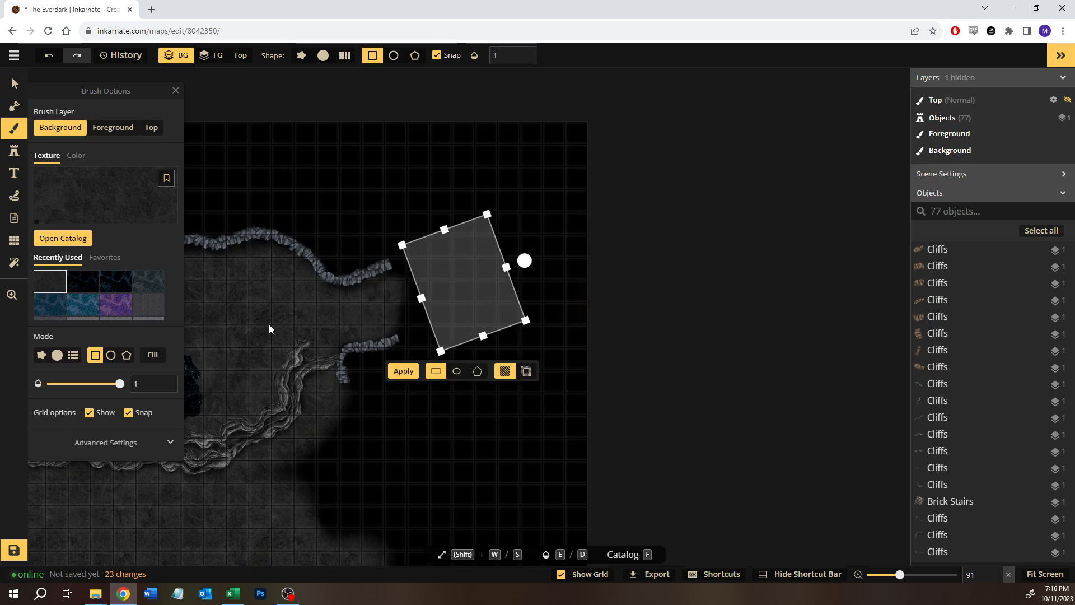
pyautogui.click(403, 370)
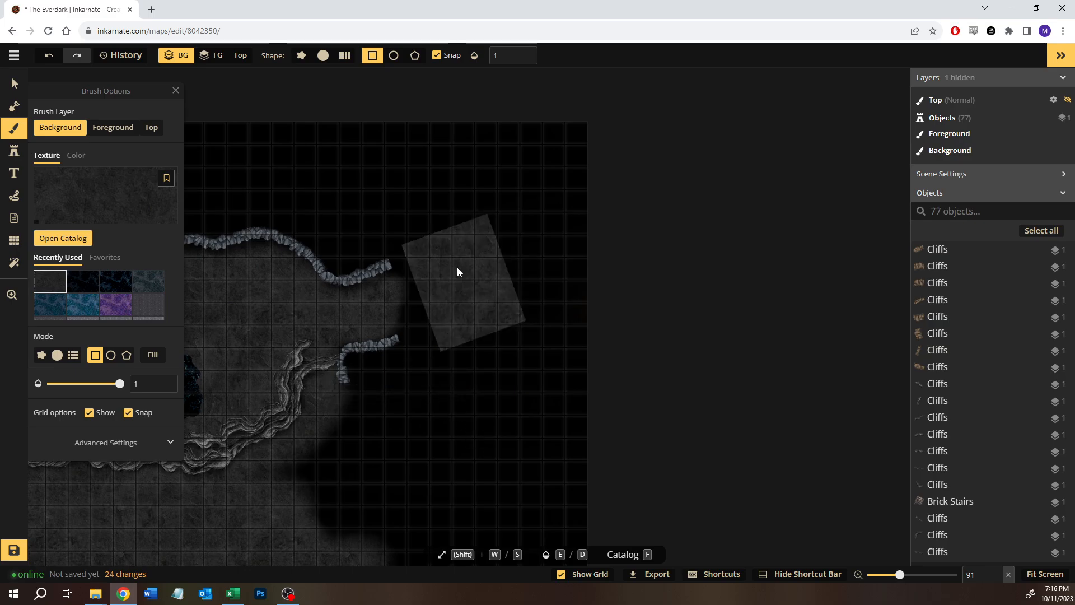
# Step: Fit an unsnapped tilted rectangle over the new rock patch and fill it with the grey stone tile texture
pyautogui.moveTo(413, 255); pyautogui.dragTo(498, 373)
pyautogui.moveTo(451, 300); pyautogui.dragTo(530, 255)
pyautogui.moveTo(473, 278)
pyautogui.mouseDown()
pyautogui.moveTo(465, 293)
pyautogui.moveTo(462, 278)
pyautogui.mouseUp()
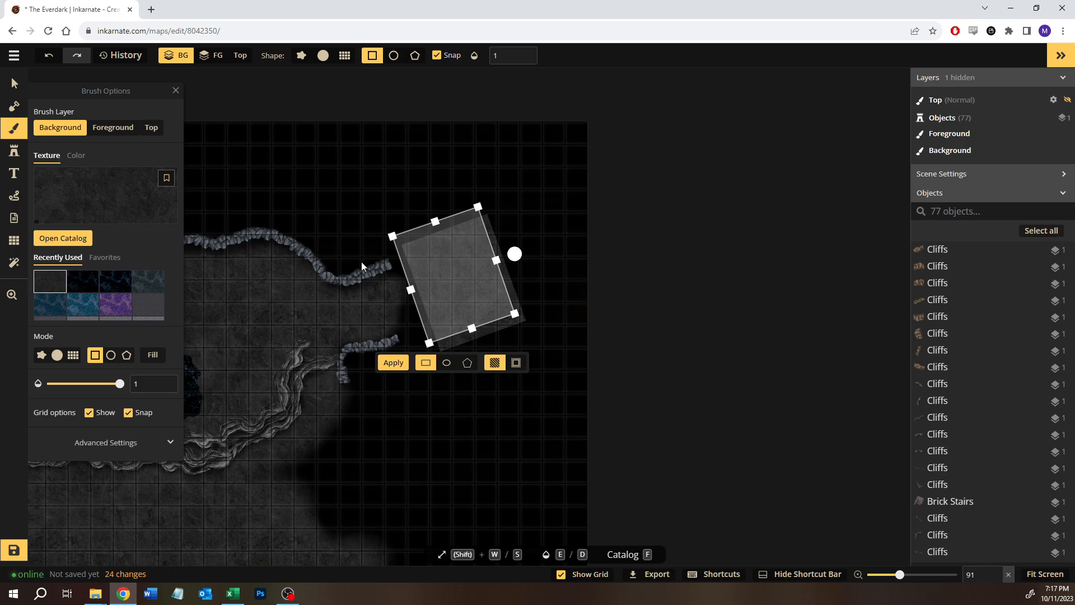
pyautogui.moveTo(459, 267); pyautogui.dragTo(469, 274)
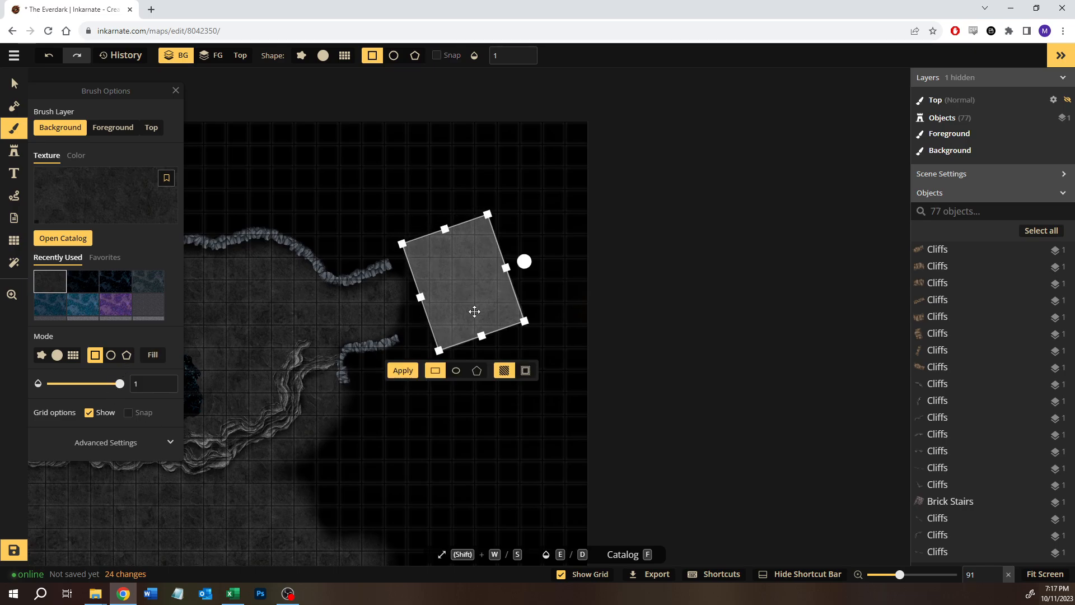
pyautogui.click(148, 309)
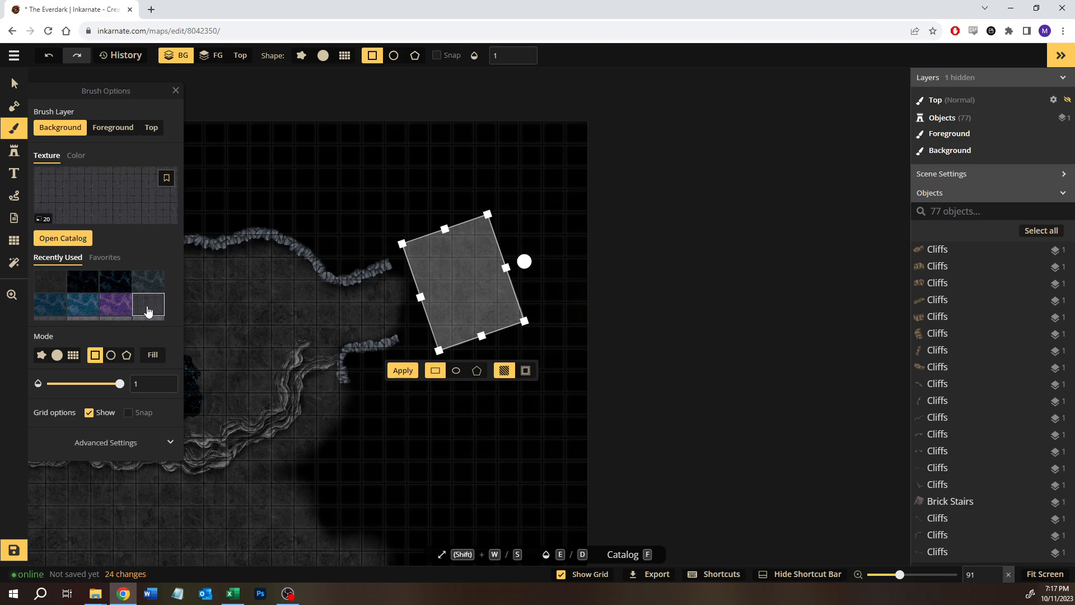
pyautogui.click(400, 372)
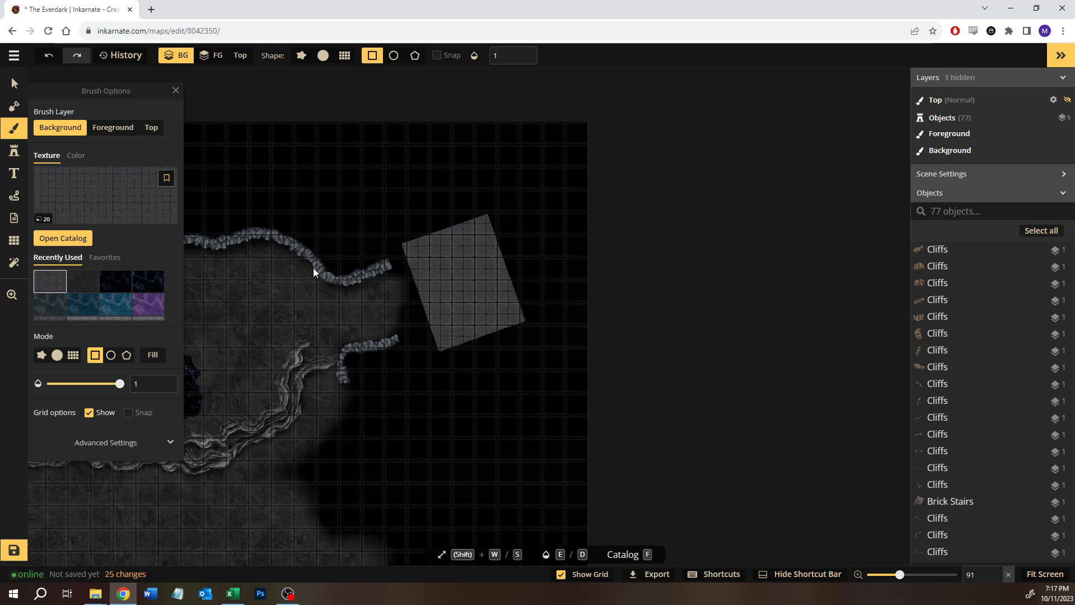
# Step: Set the stone tile texture's rotation to 32 in its advanced placement settings
pyautogui.moveTo(291, 295); pyautogui.dragTo(427, 300)
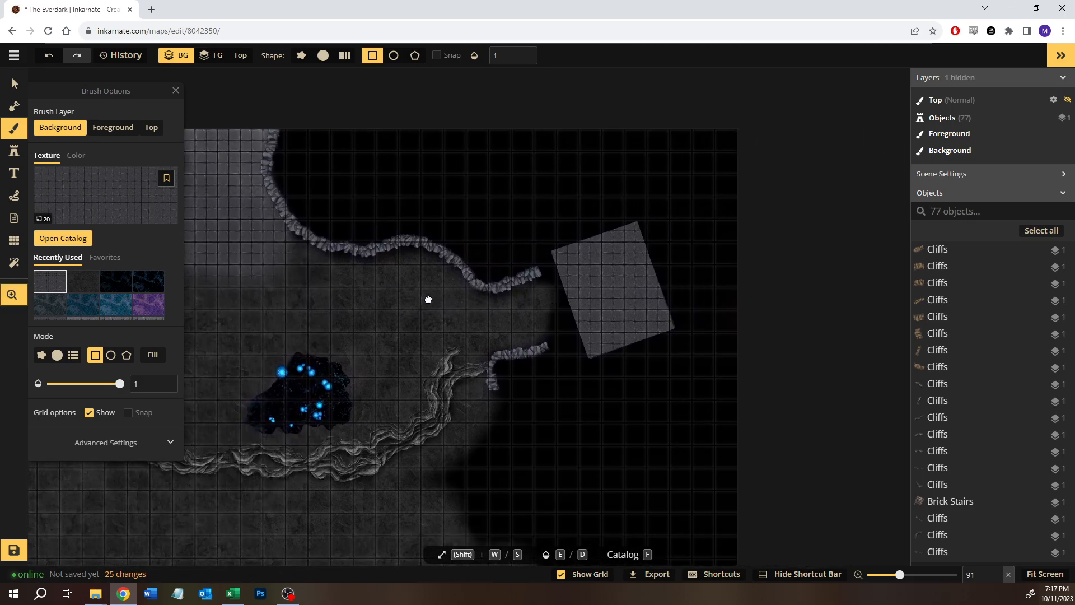
pyautogui.click(120, 443)
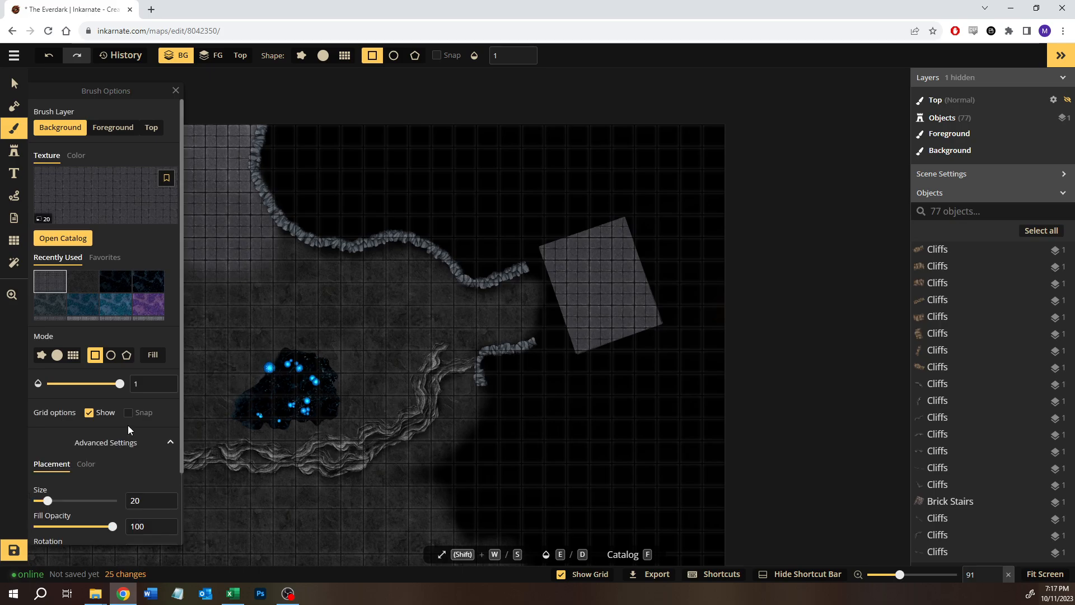
pyautogui.scroll(-1, 128, 430)
pyautogui.scroll(-1, 128, 427)
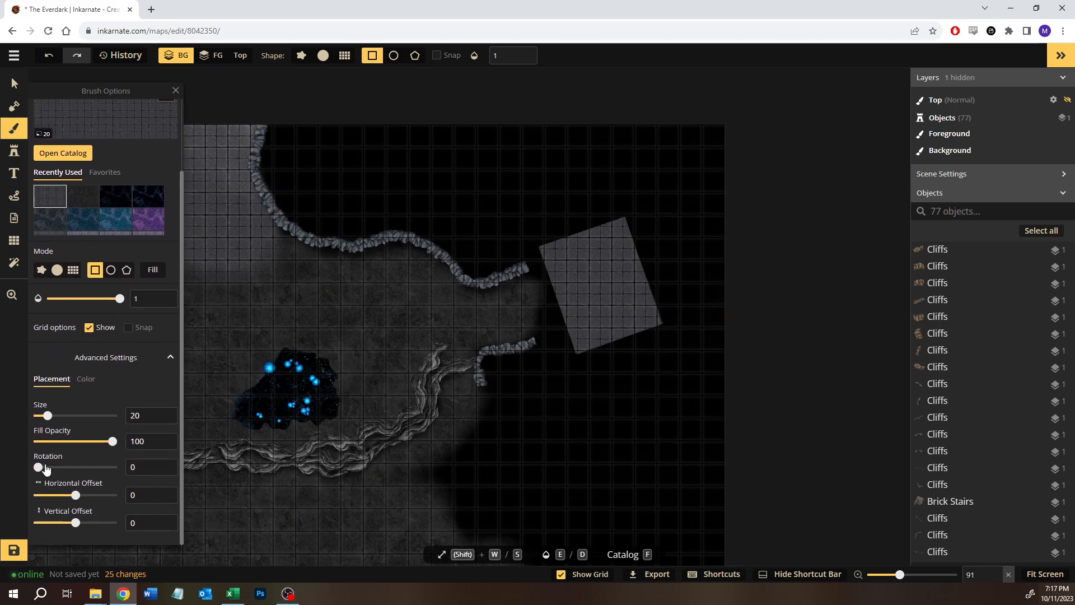
pyautogui.moveTo(45, 469)
pyautogui.mouseDown()
pyautogui.moveTo(58, 469)
pyautogui.moveTo(45, 469)
pyautogui.mouseUp()
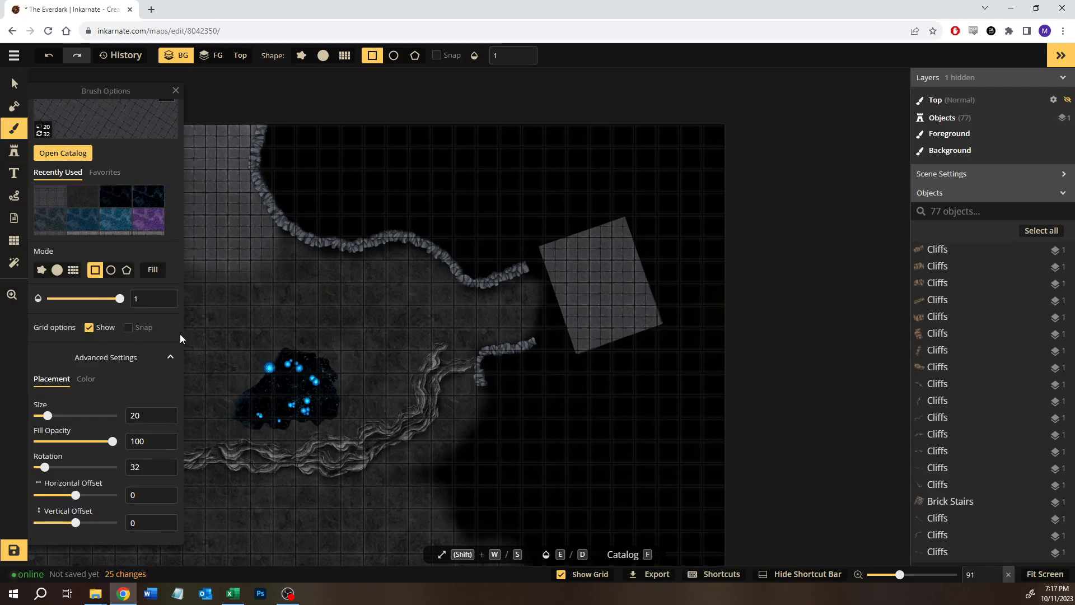
# Step: Enable grid snapping and outline a 4 by 5 cell rectangle rotated -19° to match the tiled patch
pyautogui.moveTo(543, 224); pyautogui.dragTo(654, 327)
pyautogui.press('Return')
pyautogui.click(128, 328)
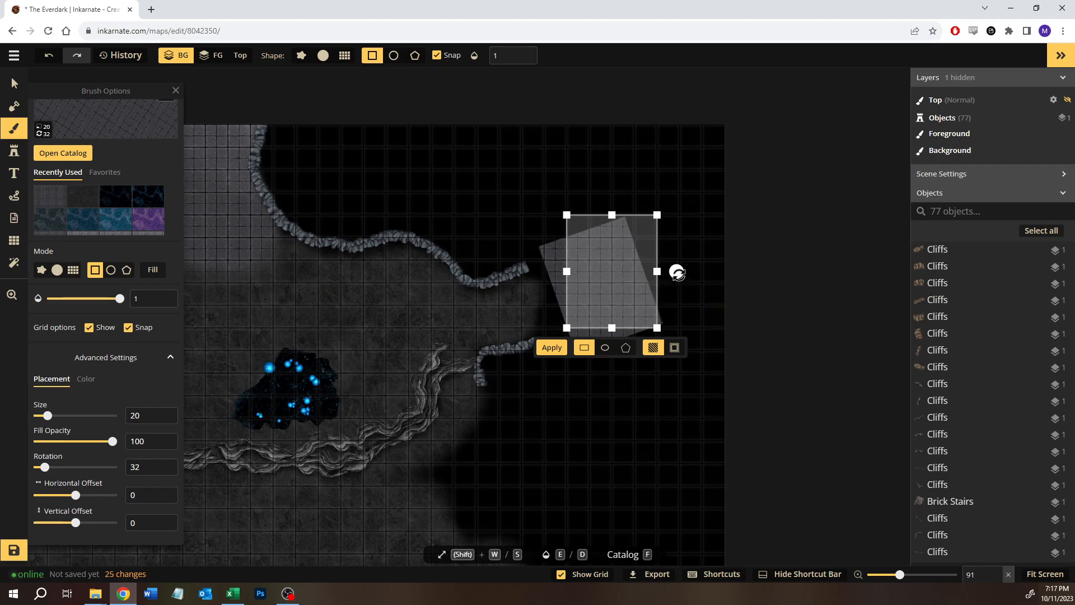
pyautogui.moveTo(677, 271); pyautogui.dragTo(673, 252)
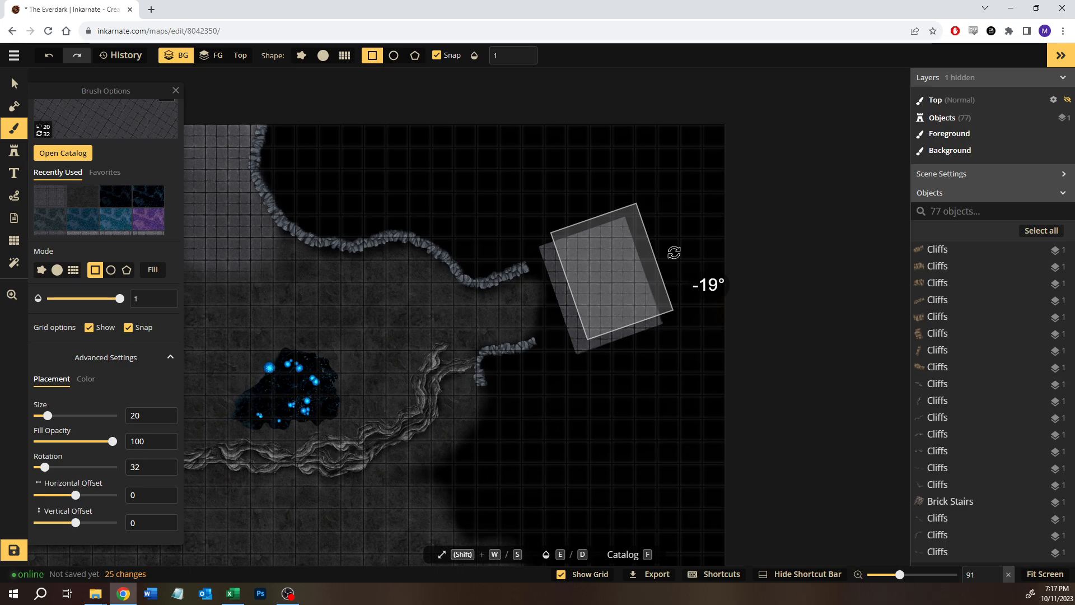
pyautogui.moveTo(674, 252); pyautogui.dragTo(588, 289)
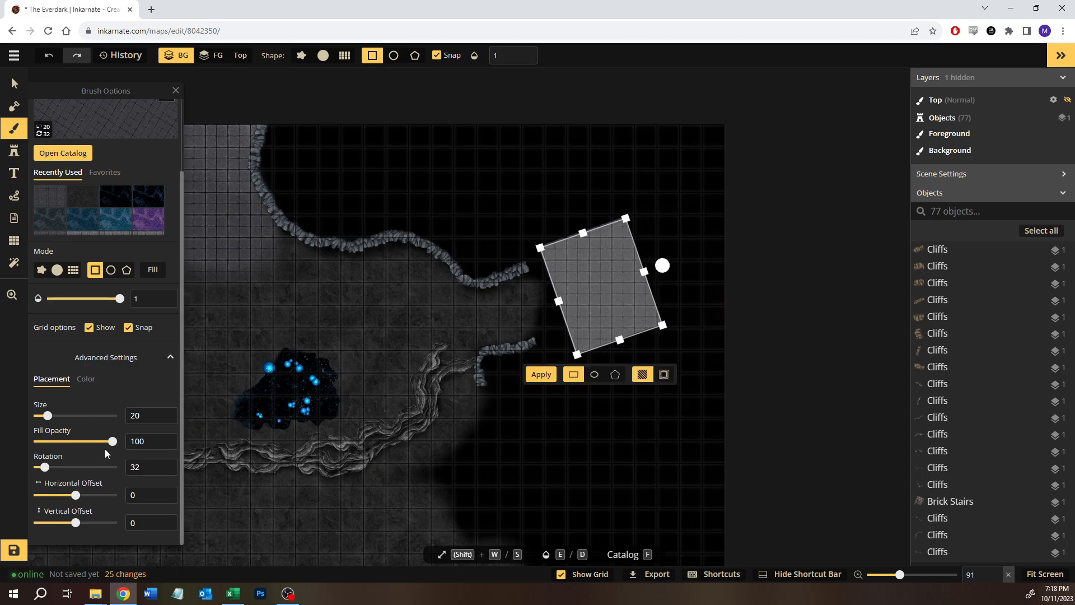
# Step: Try stone tile texture rotations of 19, 38 and -19 to match the tilted rectangle
pyautogui.doubleClick(153, 463)
pyautogui.write('19')
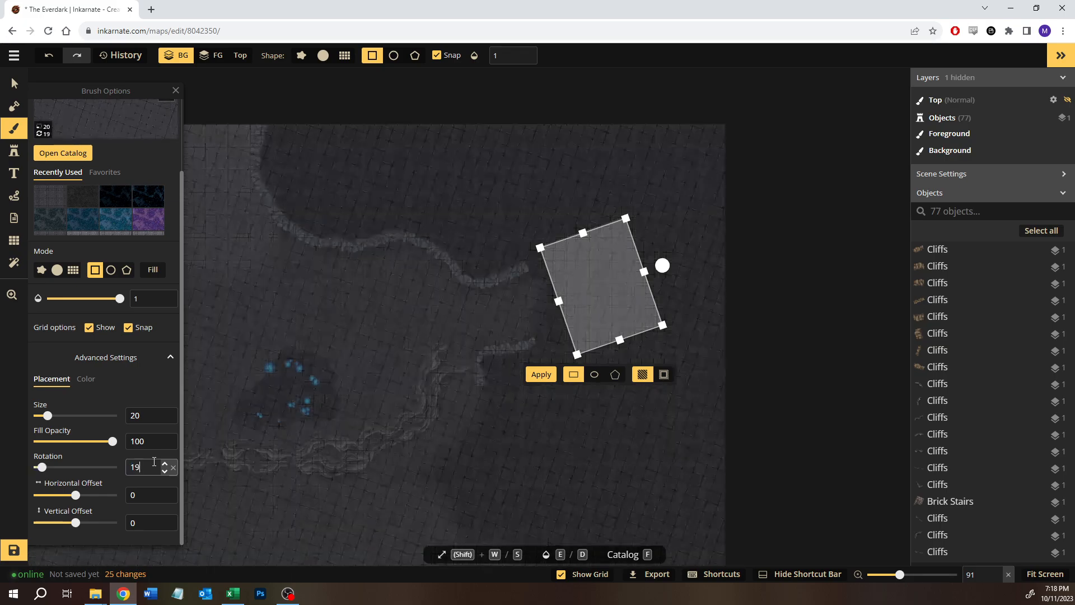
pyautogui.press('BackSpace')
pyautogui.press('BackSpace')
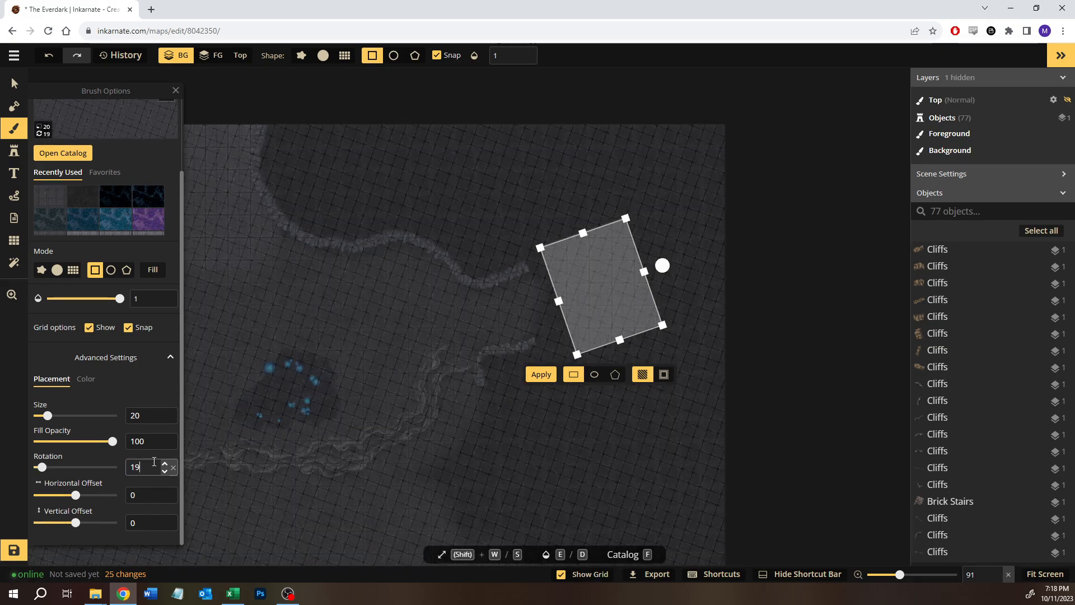
pyautogui.write('38')
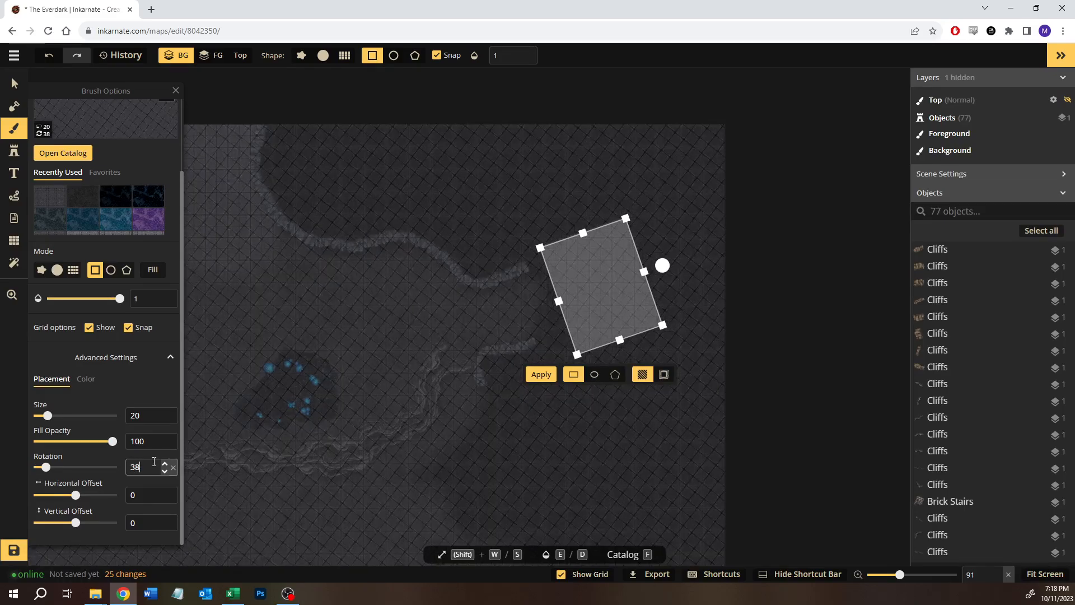
pyautogui.write('-19')
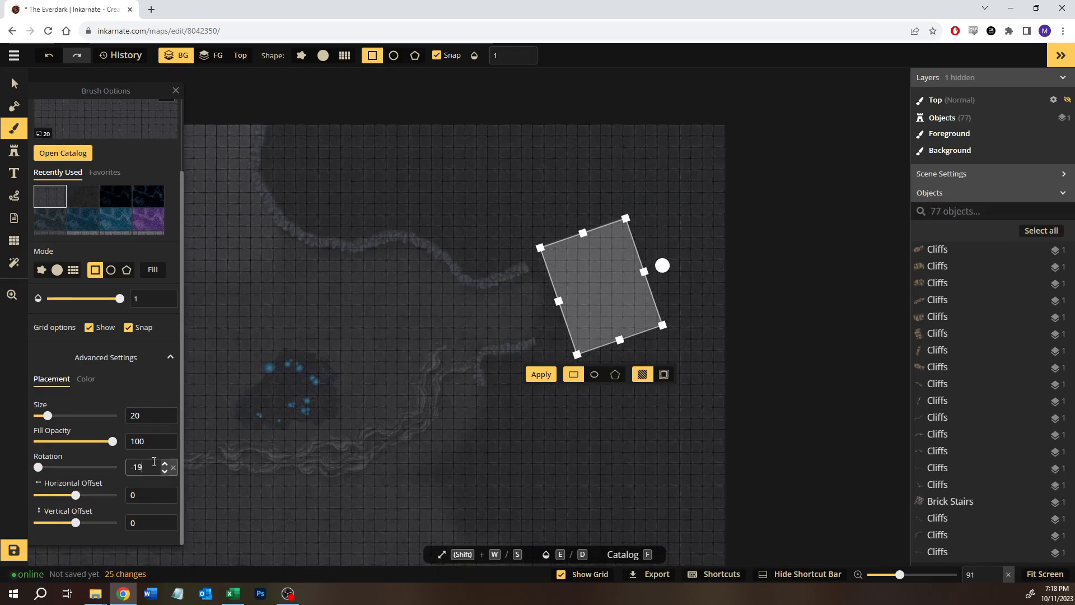
pyautogui.click(154, 450)
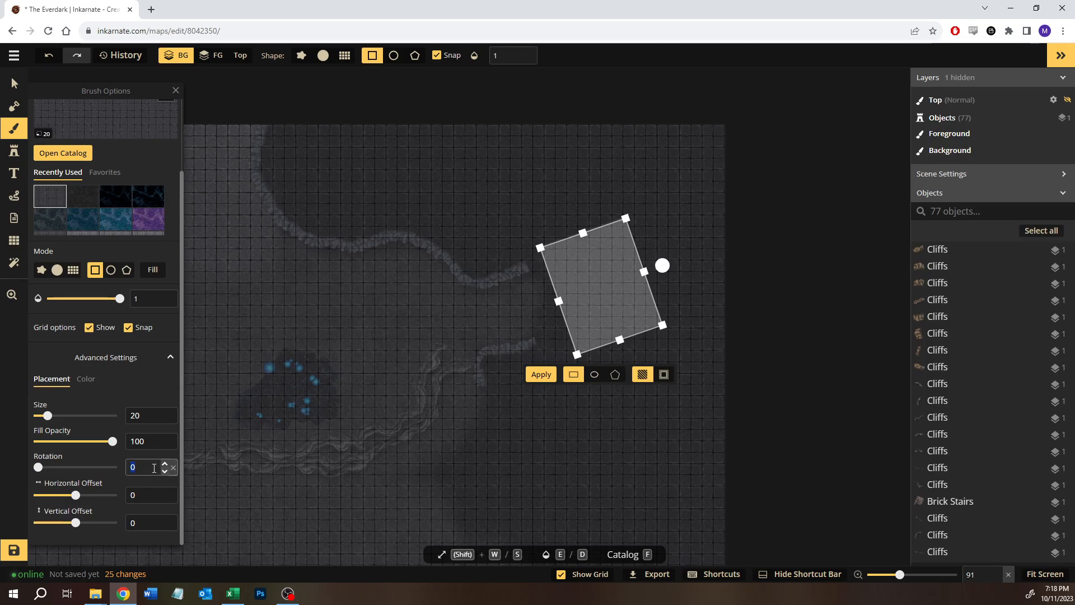
# Step: Set the stone tile texture's rotation to 341 and fill the tilted rectangle with it
pyautogui.write('360')
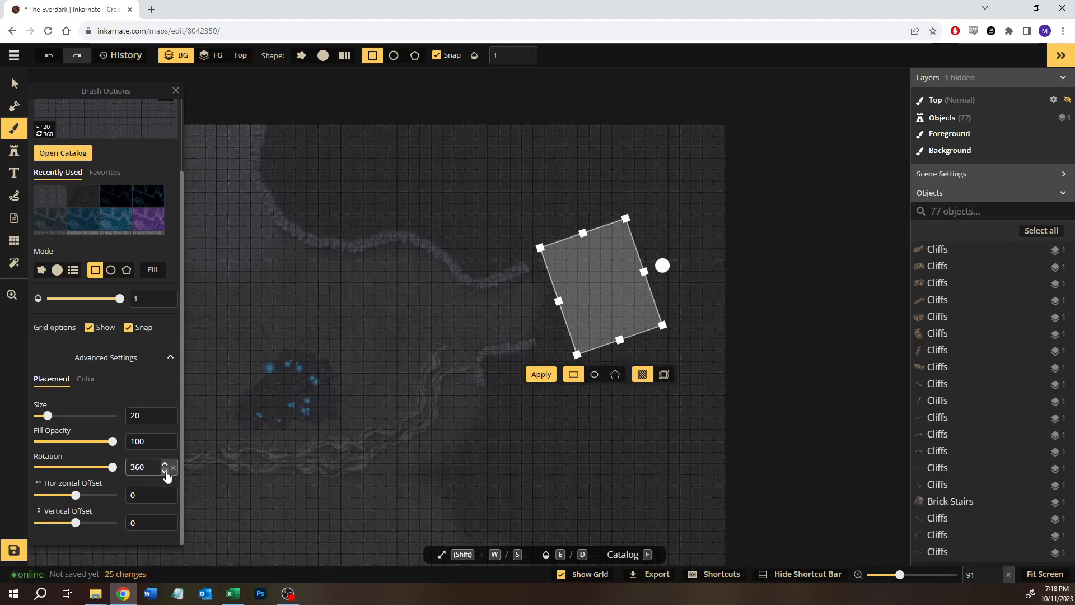
pyautogui.click(165, 471)
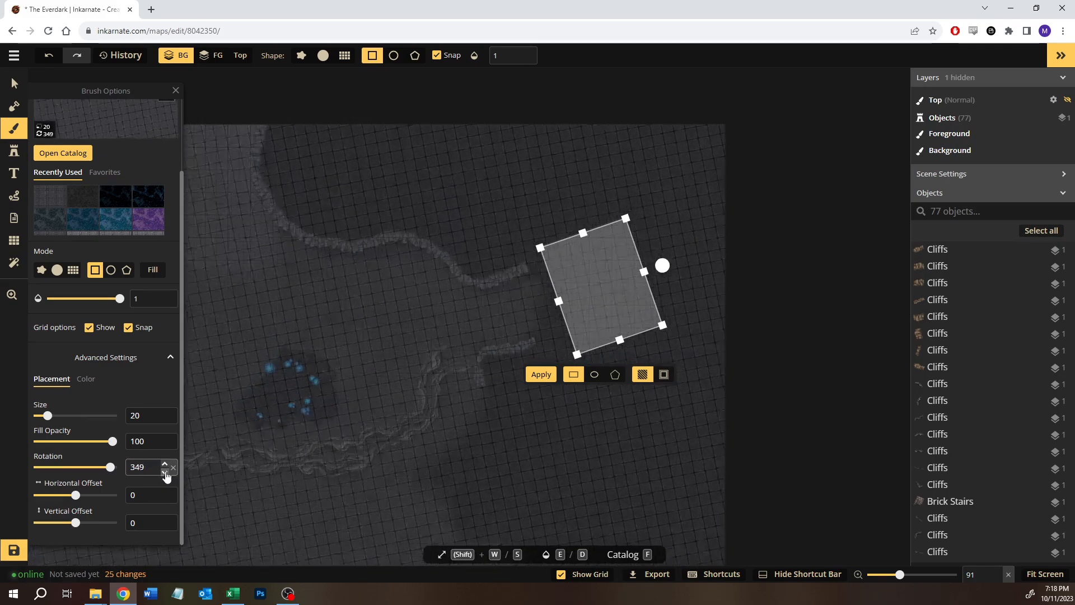
pyautogui.click(165, 472)
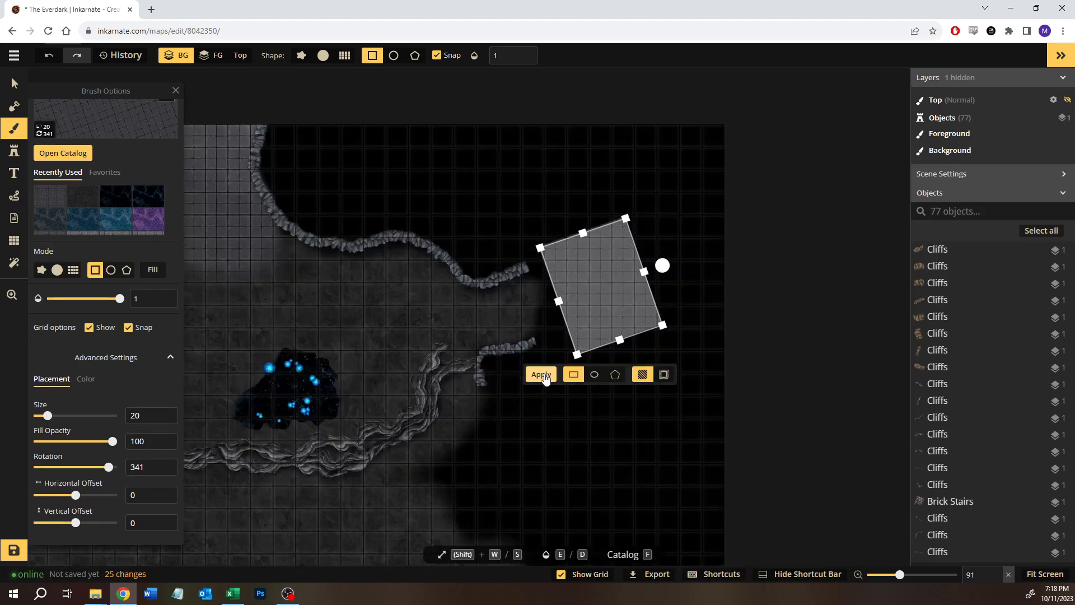
pyautogui.click(546, 378)
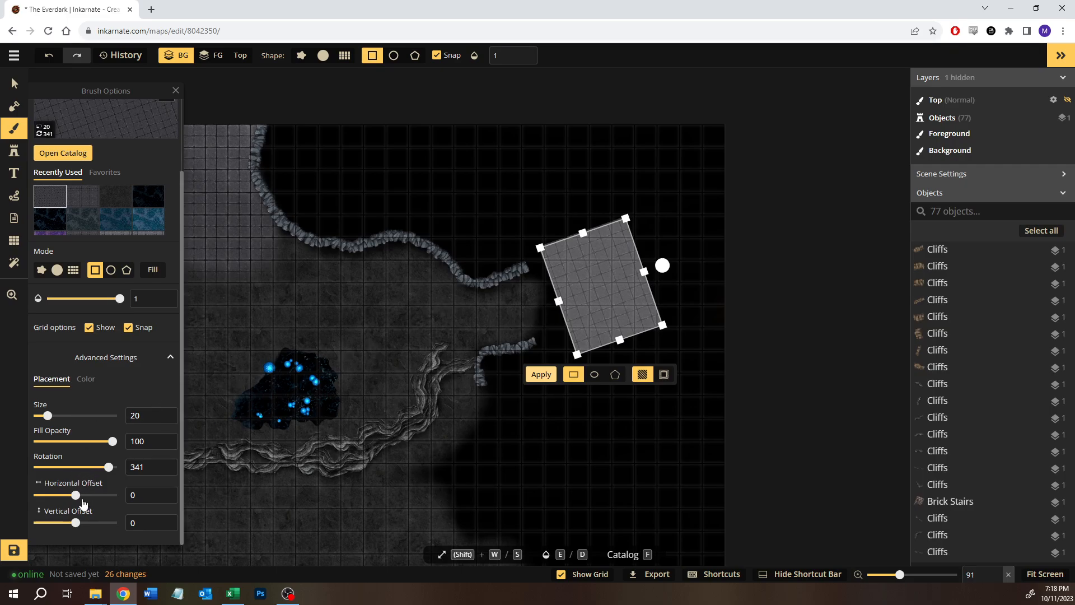
# Step: Set the stone tile texture's horizontal offset to -10.6 and refill the tilted rectangle
pyautogui.moveTo(79, 500); pyautogui.dragTo(71, 495)
pyautogui.click(540, 375)
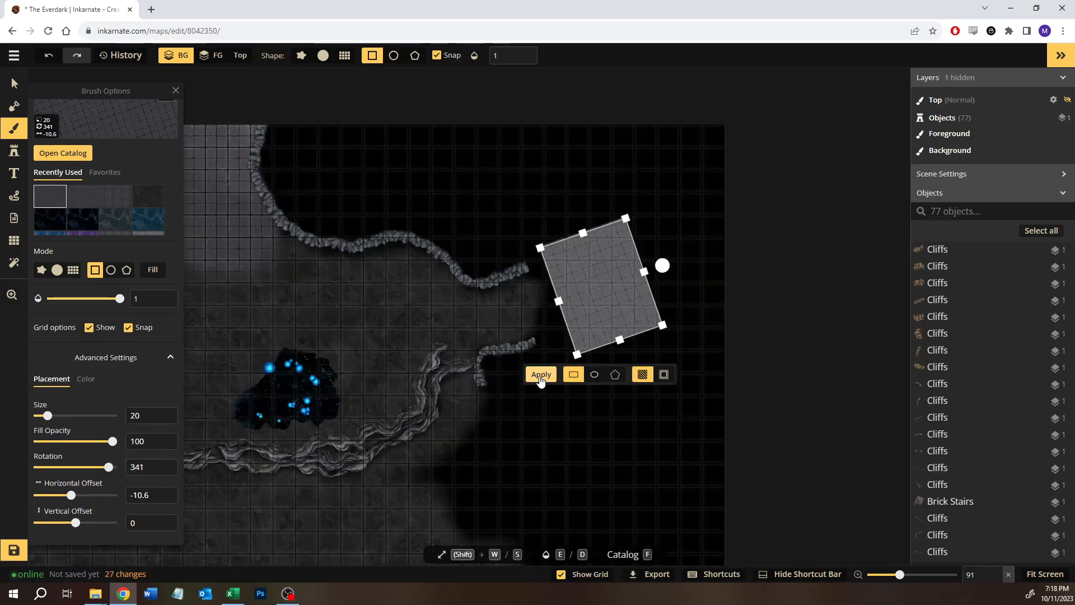
pyautogui.click(14, 83)
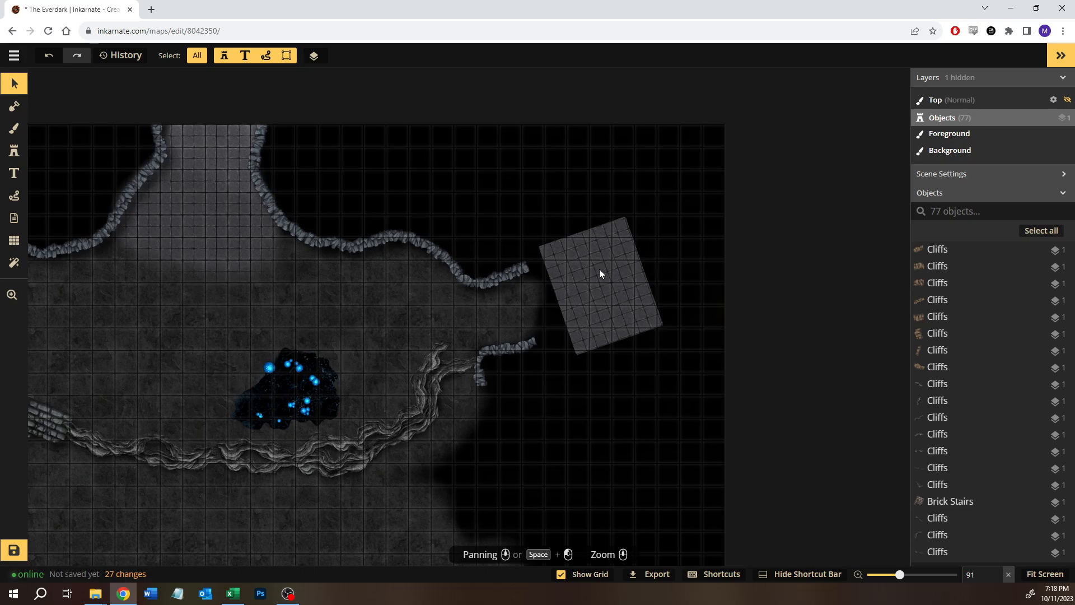
pyautogui.scroll(2, 600, 268)
pyautogui.scroll(3, 601, 267)
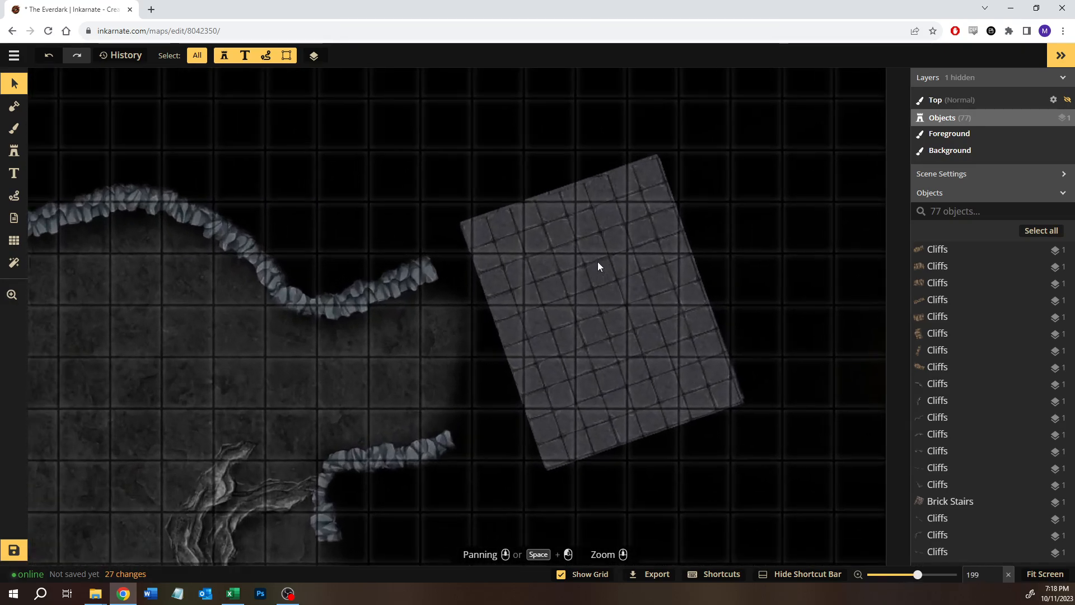
# Step: Rotate the end cliff piece of the upper passage wall to about 100 and shift it to continue toward the tiled room
pyautogui.scroll(-3, 593, 261)
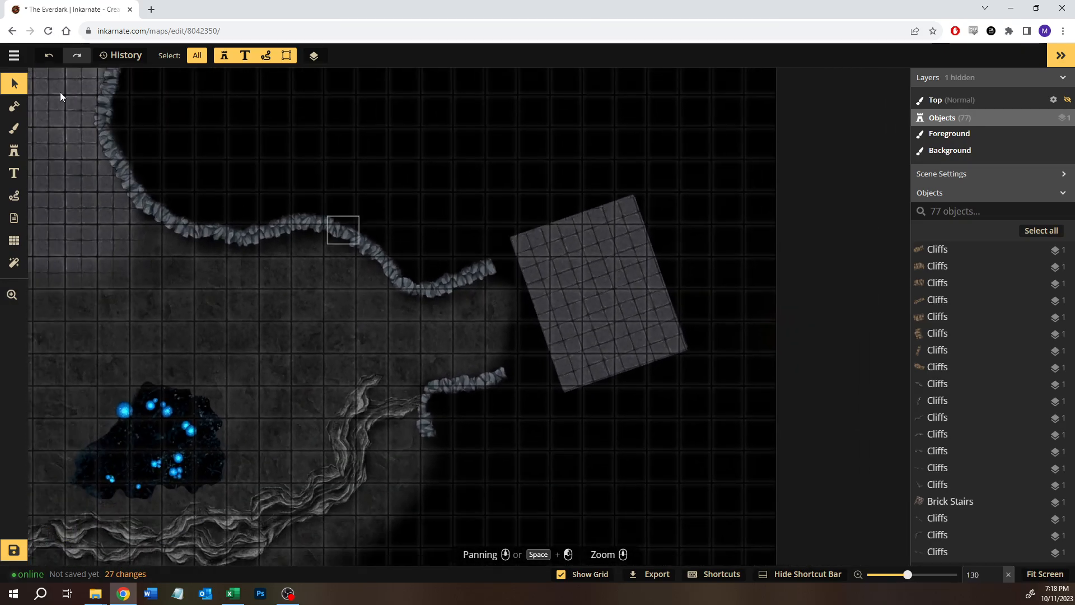
pyautogui.click(486, 268)
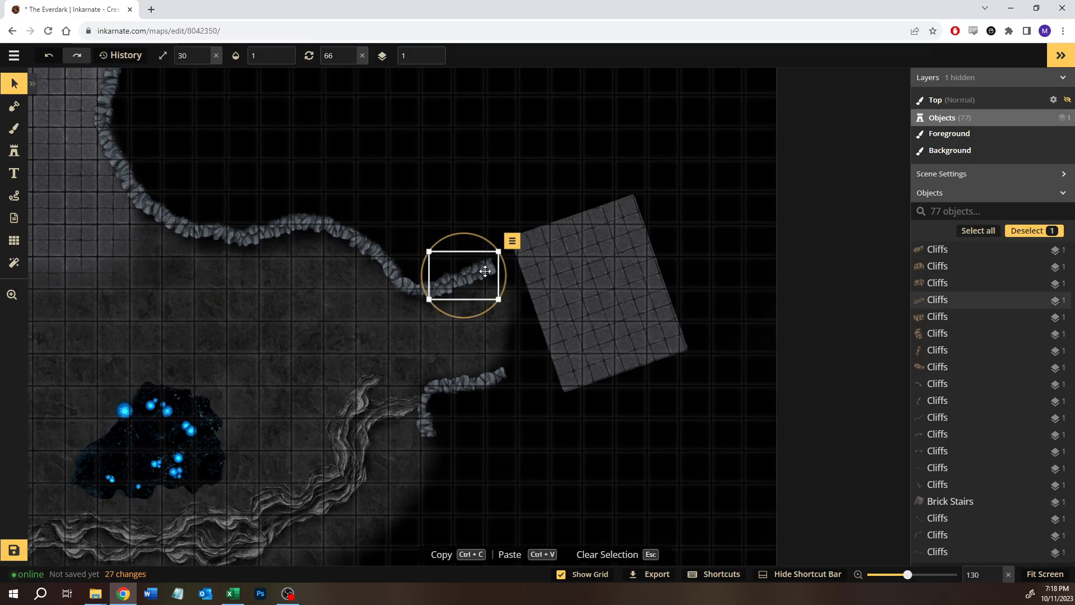
pyautogui.moveTo(515, 242); pyautogui.dragTo(498, 272)
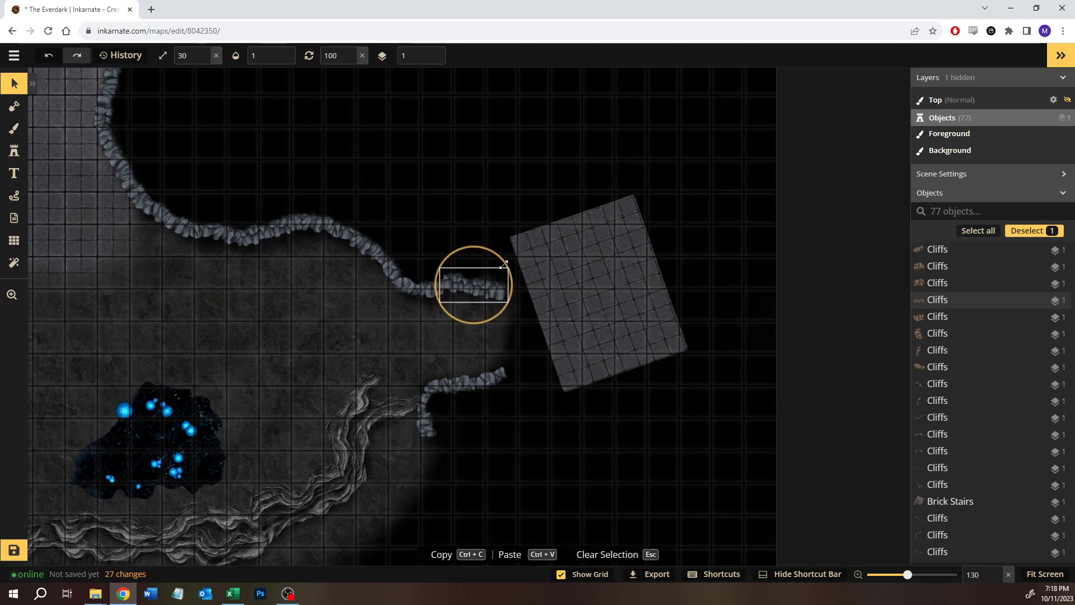
pyautogui.click(515, 377)
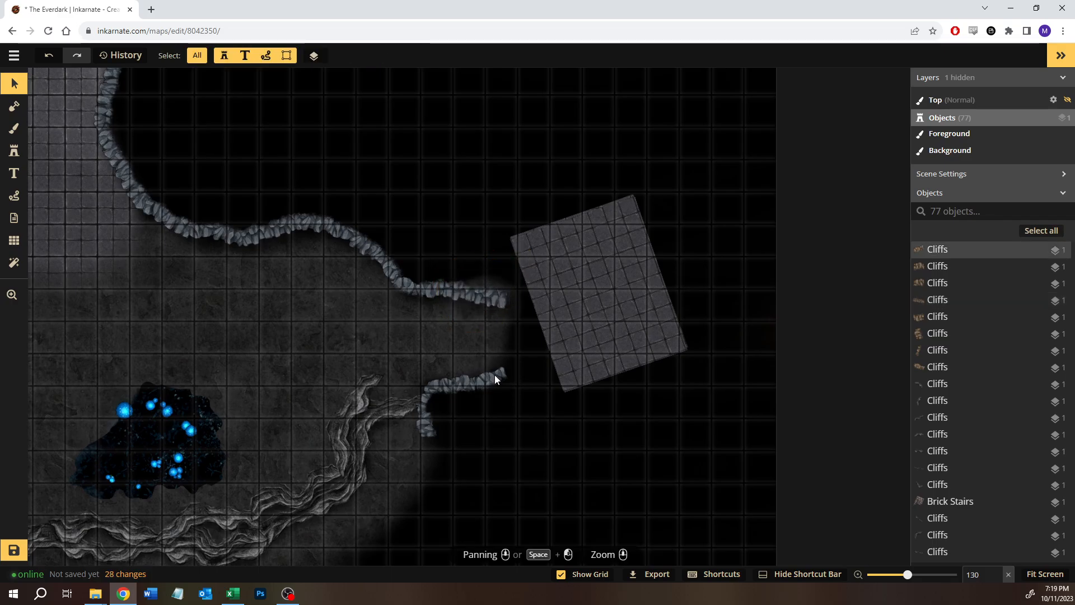
# Step: Stamp a size 30 cliff piece at the end of the upper passage wall and rotate it to about 63 to meet the tiled room
pyautogui.click(491, 379)
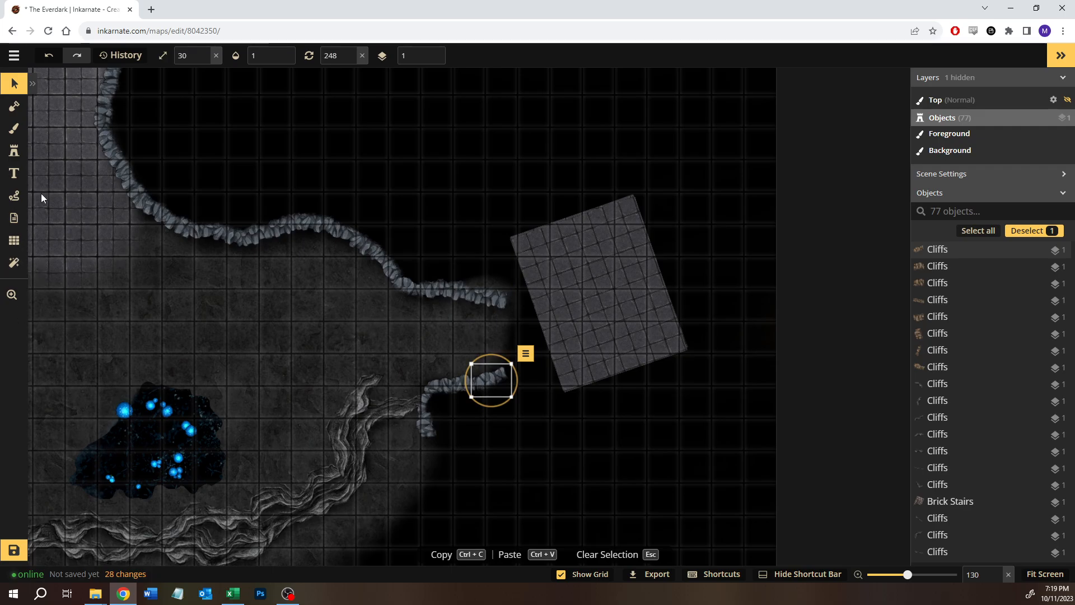
pyautogui.click(14, 151)
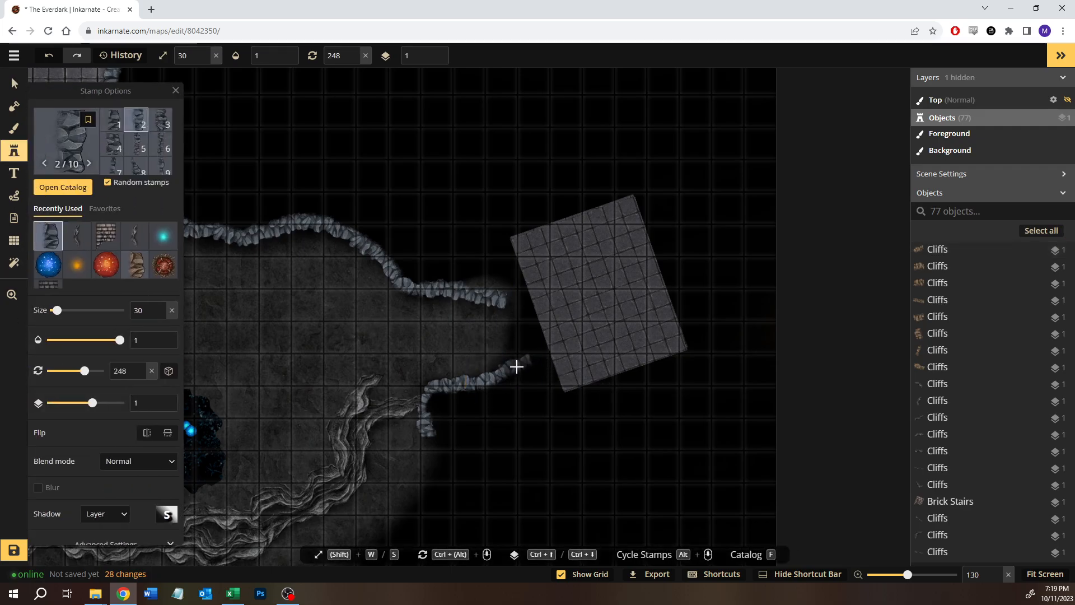
pyautogui.click(514, 301)
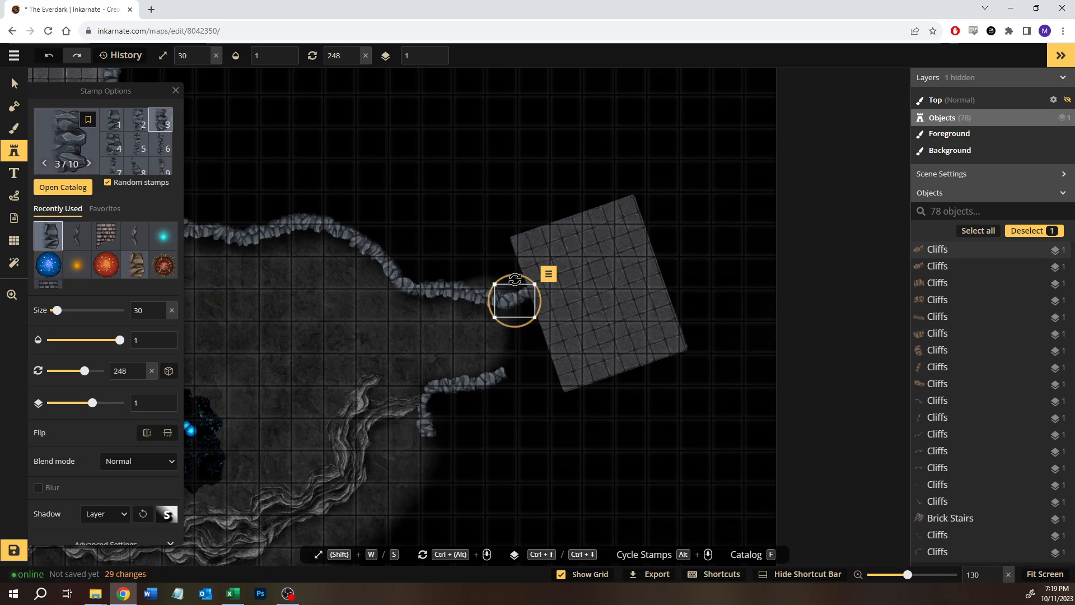
pyautogui.scroll(-5, 514, 301)
pyautogui.scroll(-4, 486, 334)
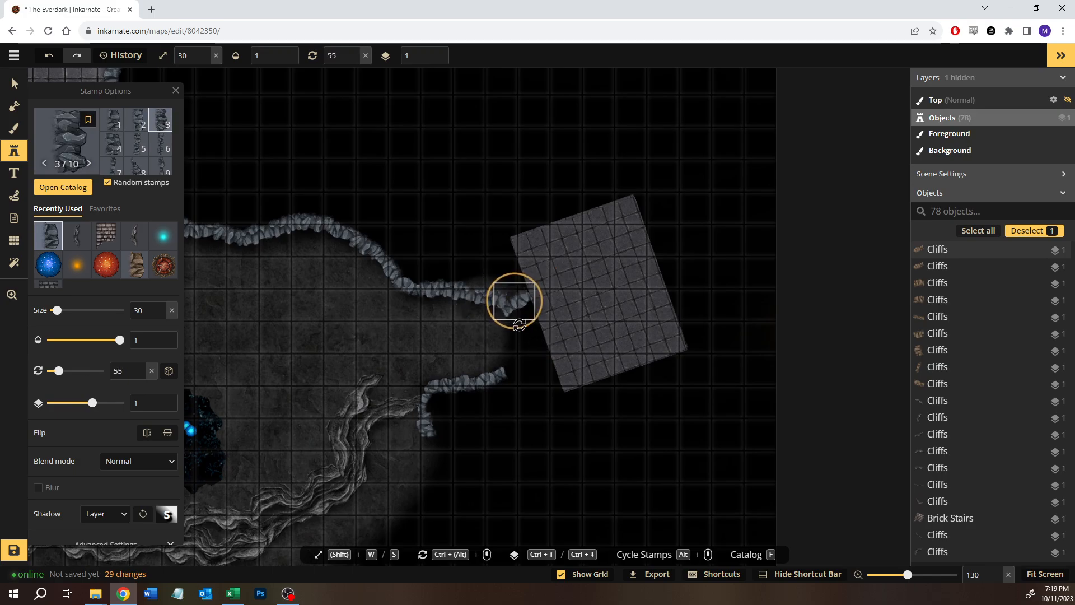
pyautogui.scroll(-3, 518, 297)
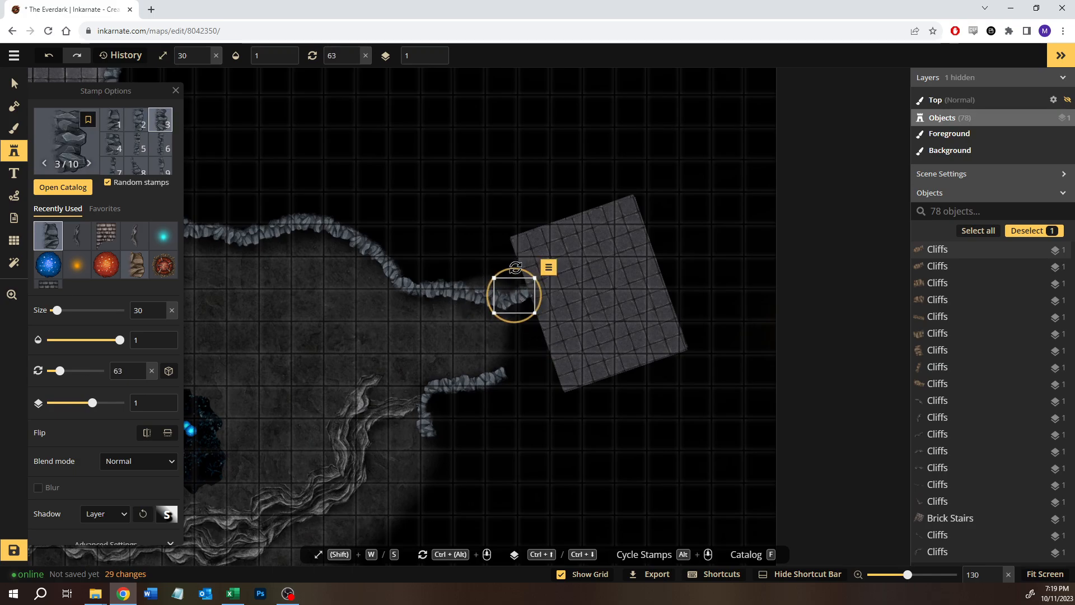
pyautogui.click(513, 296)
# Step: Stamp another cliff piece, rotate it to 338 and place it along the upper part of the tiled room's west edge
pyautogui.click(576, 246)
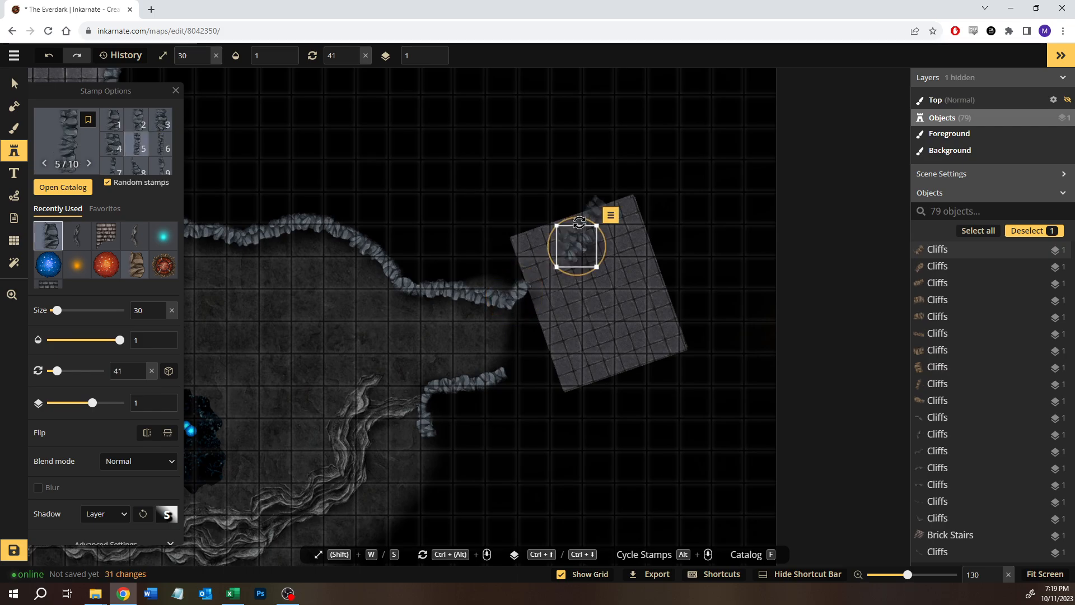
pyautogui.scroll(-5, 576, 246)
pyautogui.moveTo(537, 226); pyautogui.dragTo(522, 272)
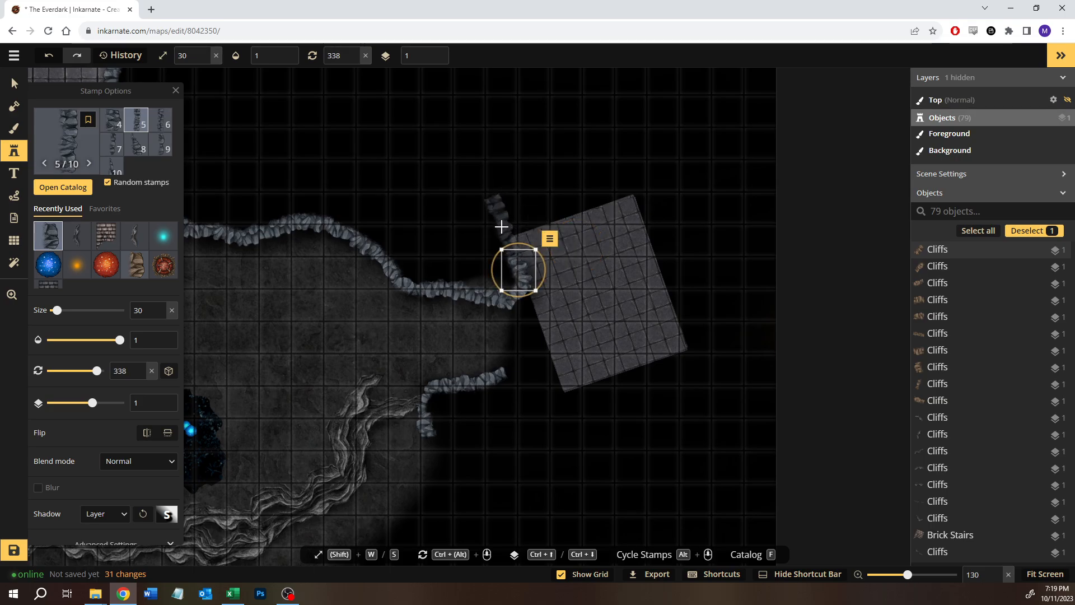
# Step: Place a cliff piece rotated to 155 at the room's southwest corner and a shorter one at 267 linking it to the lower passage wall
pyautogui.click(541, 379)
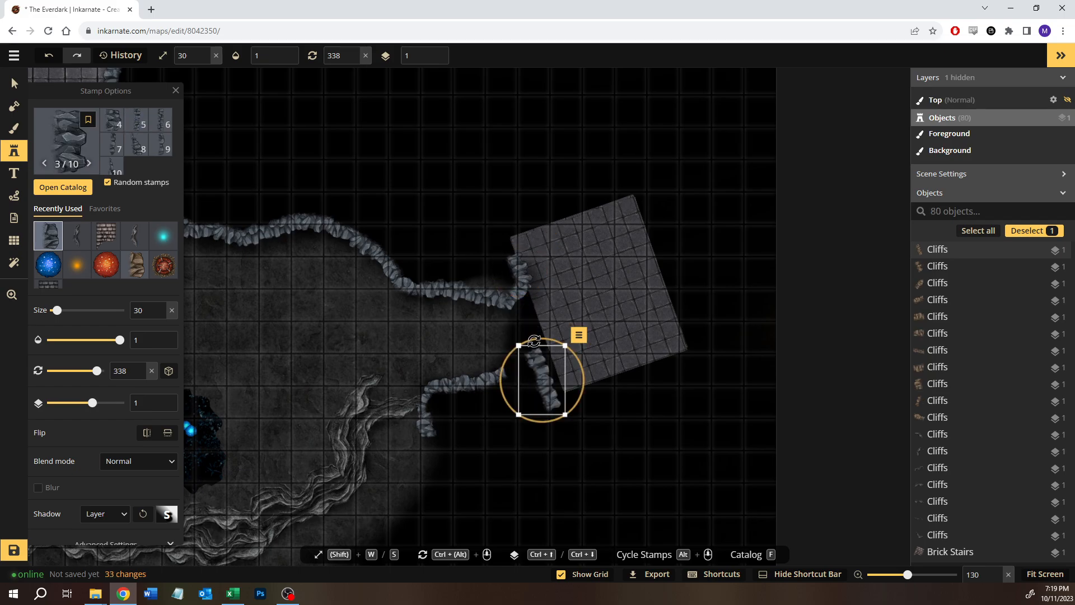
pyautogui.moveTo(538, 415); pyautogui.dragTo(559, 439)
pyautogui.moveTo(542, 379); pyautogui.dragTo(560, 387)
pyautogui.click(522, 348)
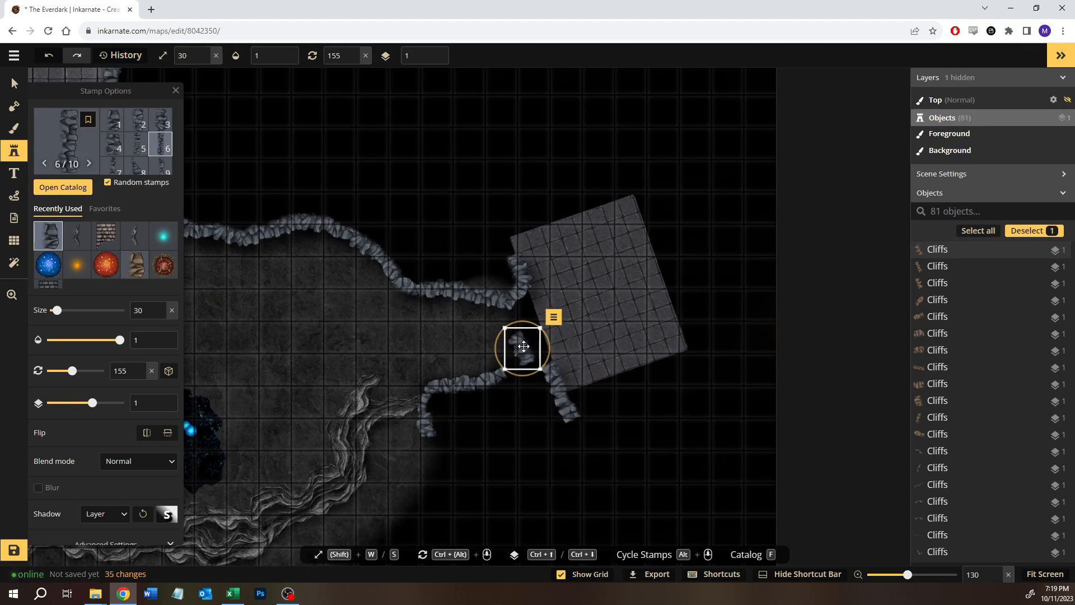
pyautogui.moveTo(522, 326); pyautogui.dragTo(534, 352)
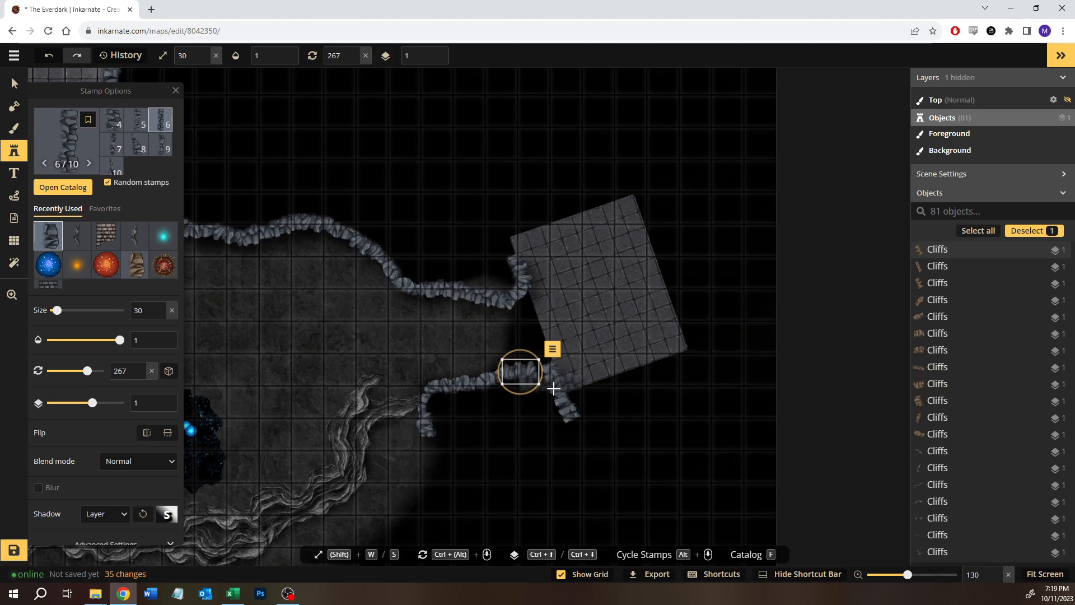
# Step: Rotate the cliff piece at the room's southwest corner to about 315 and move it to join the lower passage wall
pyautogui.click(14, 84)
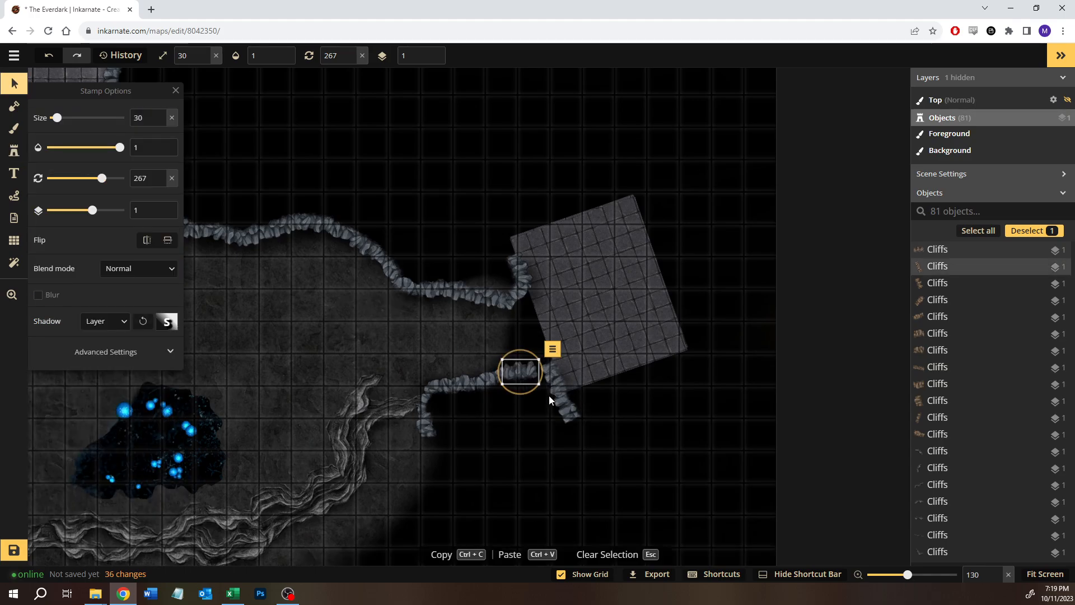
pyautogui.click(558, 397)
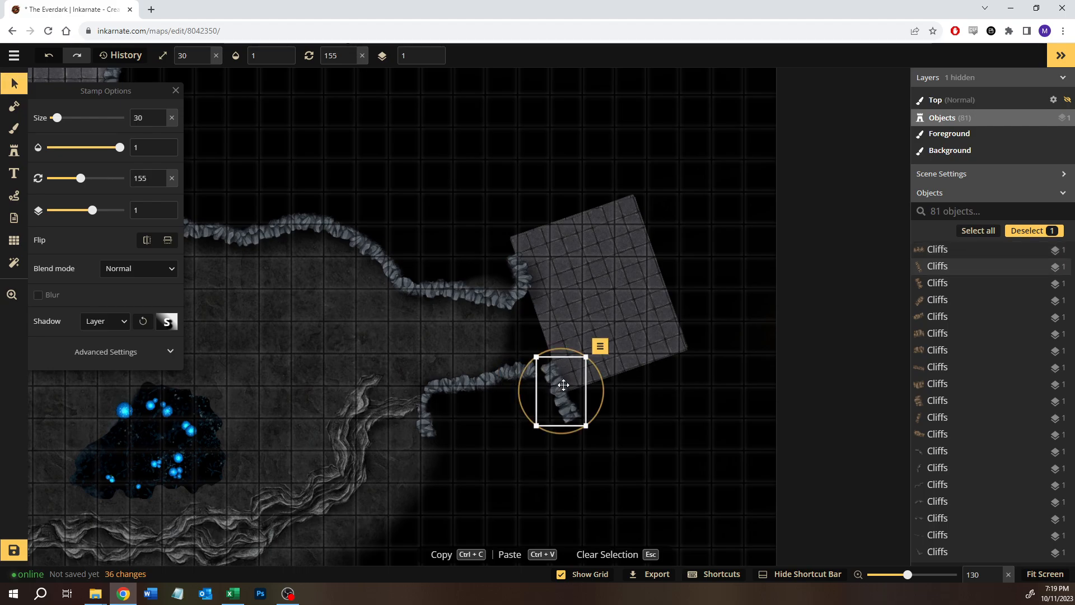
pyautogui.moveTo(562, 349); pyautogui.dragTo(575, 464)
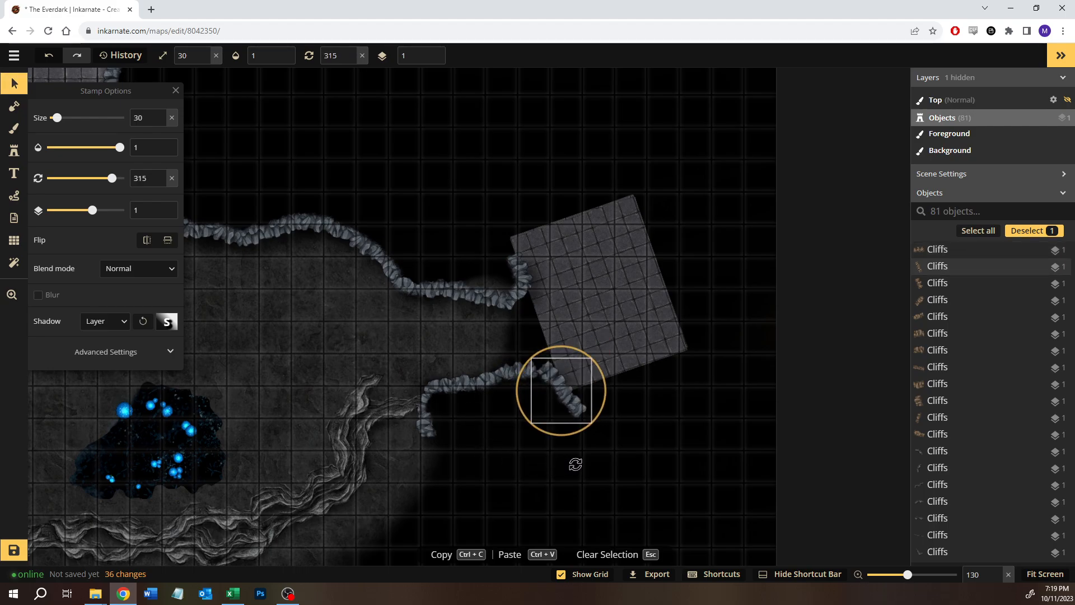
pyautogui.moveTo(560, 388); pyautogui.dragTo(553, 386)
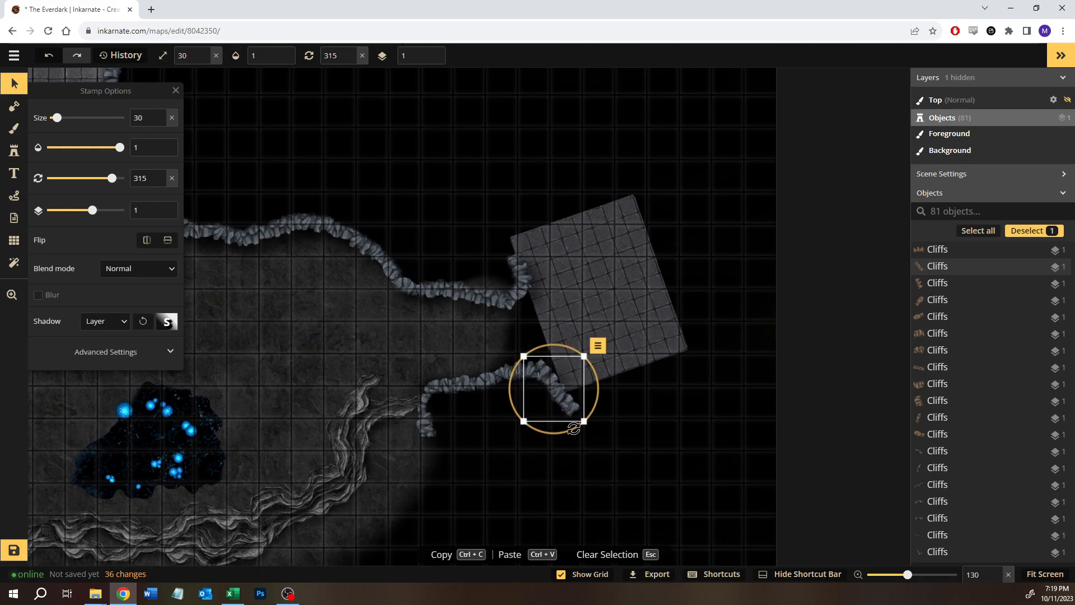
pyautogui.moveTo(572, 429); pyautogui.dragTo(575, 428)
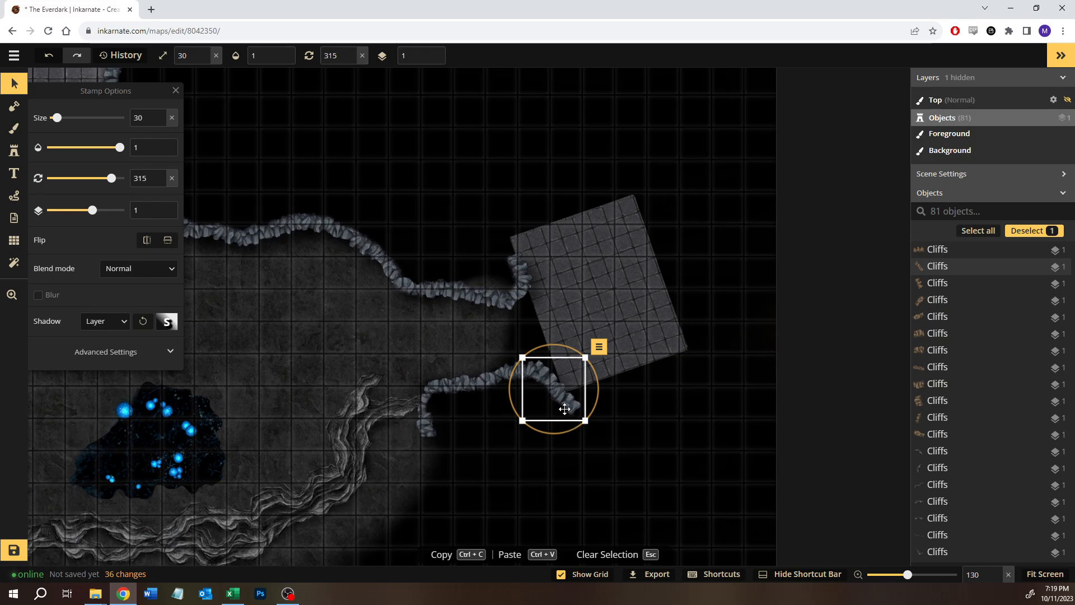
pyautogui.click(591, 274)
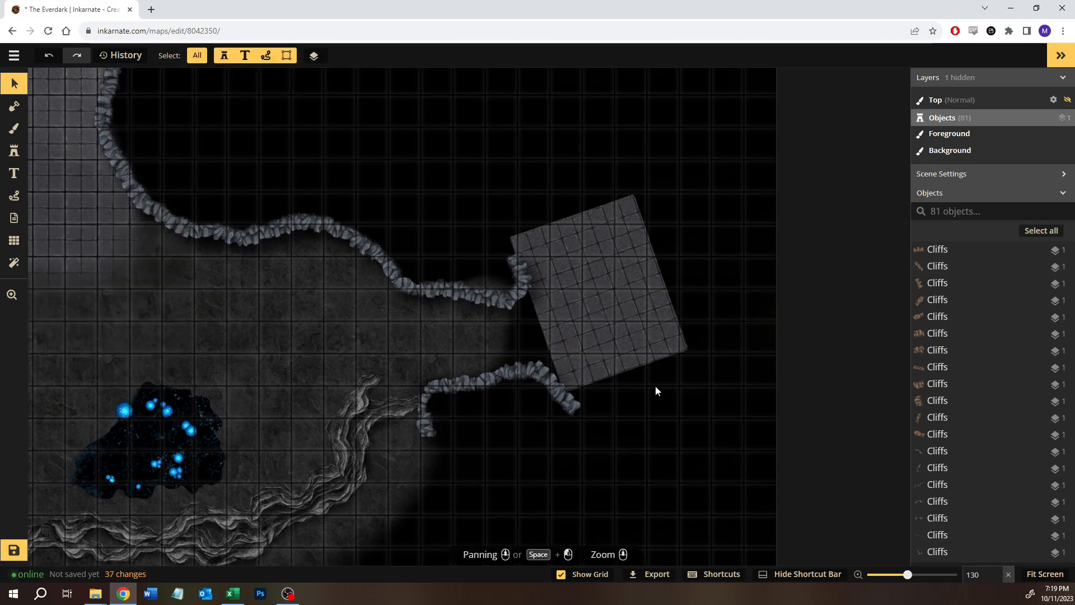
# Step: Stamp a long cliff piece, rotate it to 71 and place it along the tiled room's north edge near the northeast corner
pyautogui.moveTo(656, 390); pyautogui.dragTo(476, 285)
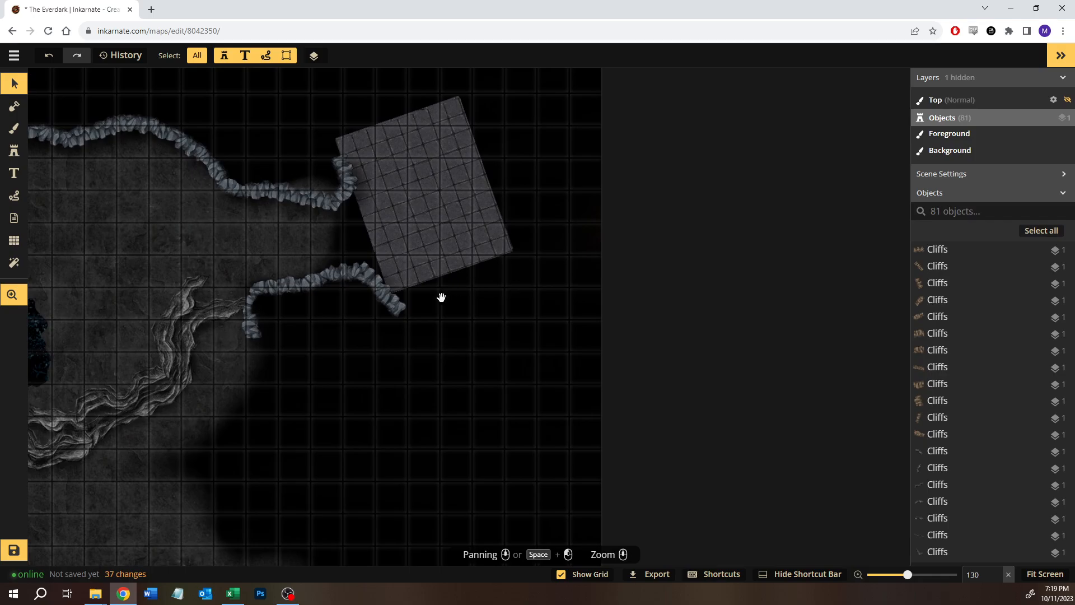
pyautogui.moveTo(408, 278); pyautogui.dragTo(465, 428)
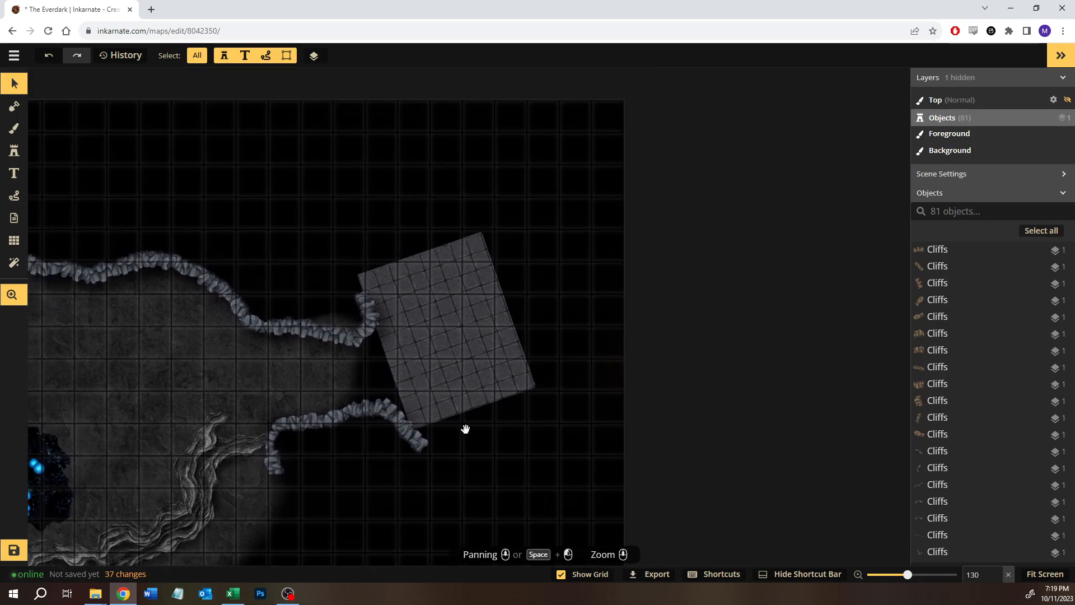
pyautogui.press('space')
pyautogui.moveTo(396, 274); pyautogui.dragTo(399, 327)
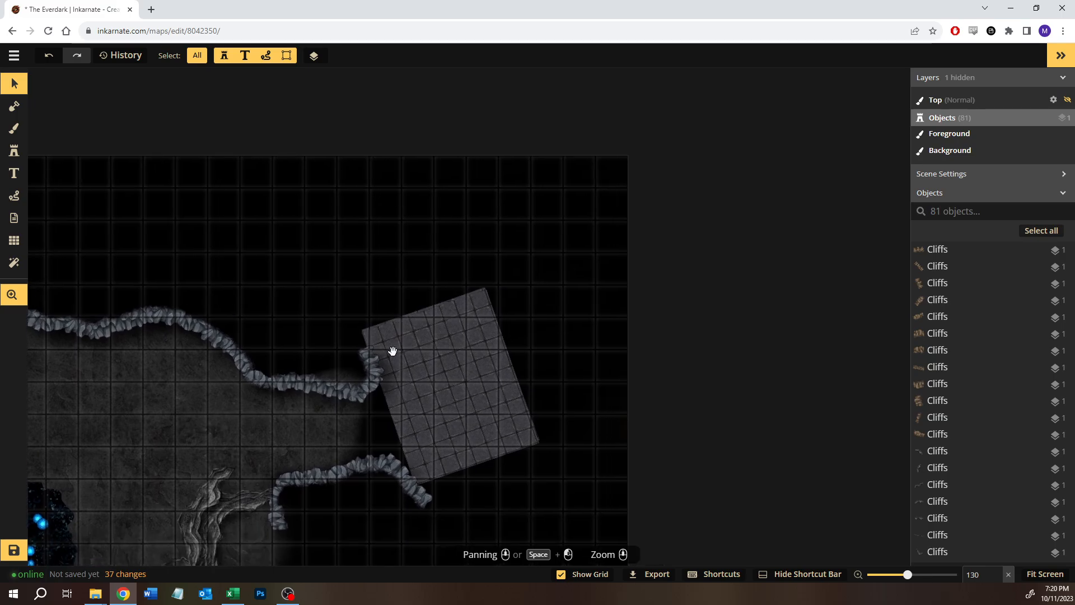
pyautogui.moveTo(264, 293); pyautogui.dragTo(416, 404)
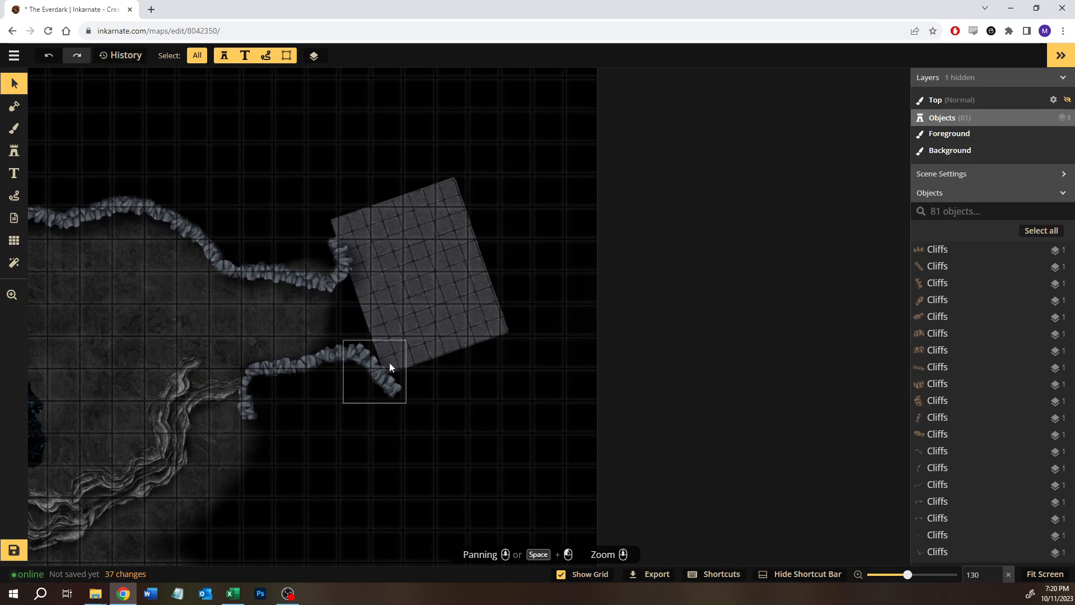
pyautogui.click(19, 150)
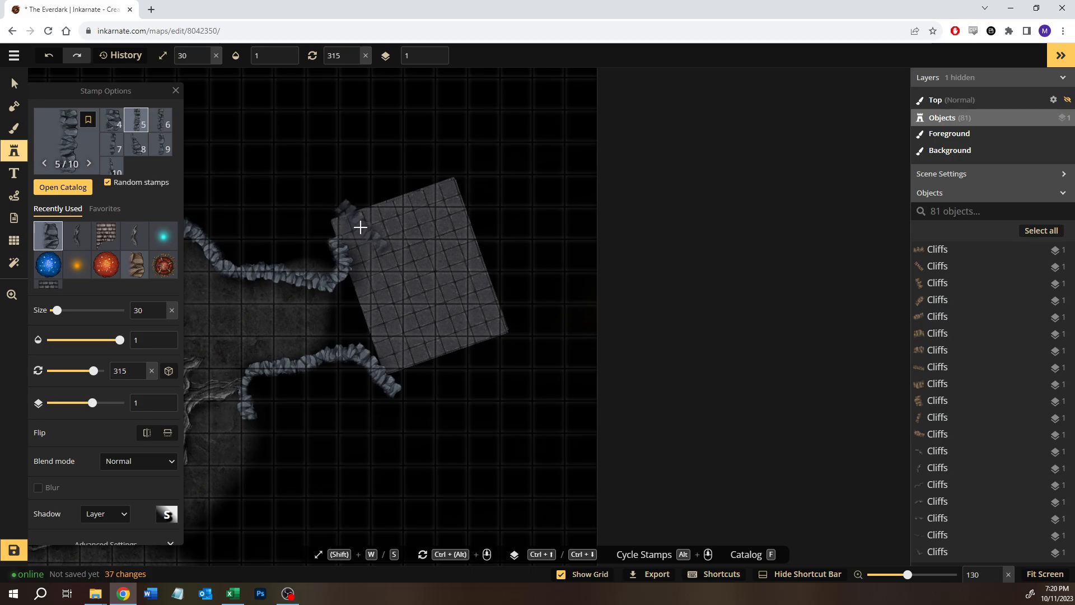
pyautogui.click(361, 217)
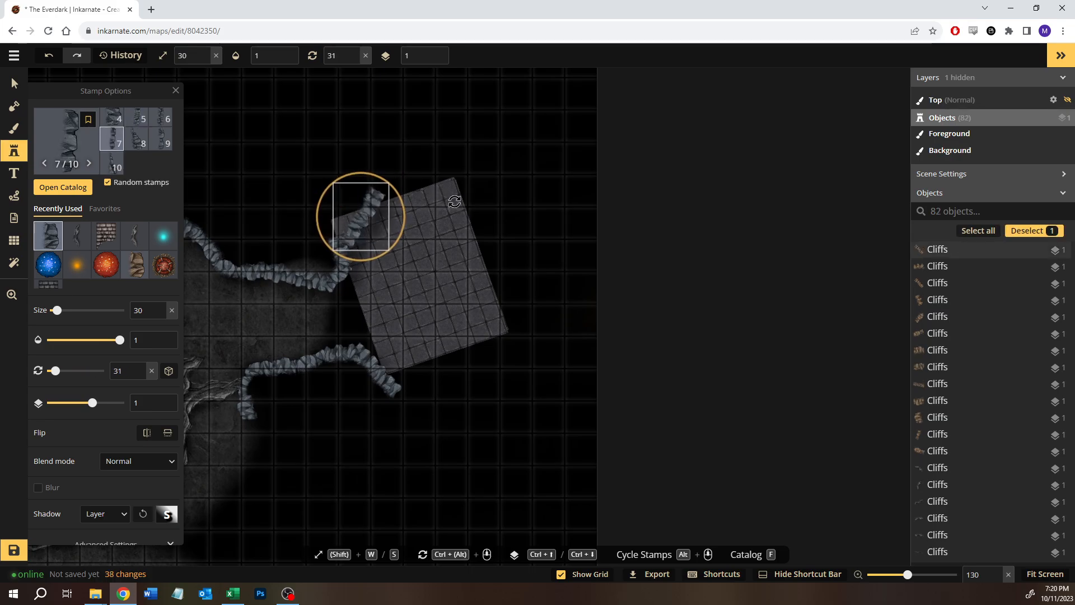
pyautogui.moveTo(454, 201); pyautogui.dragTo(451, 255)
pyautogui.moveTo(374, 219); pyautogui.dragTo(431, 192)
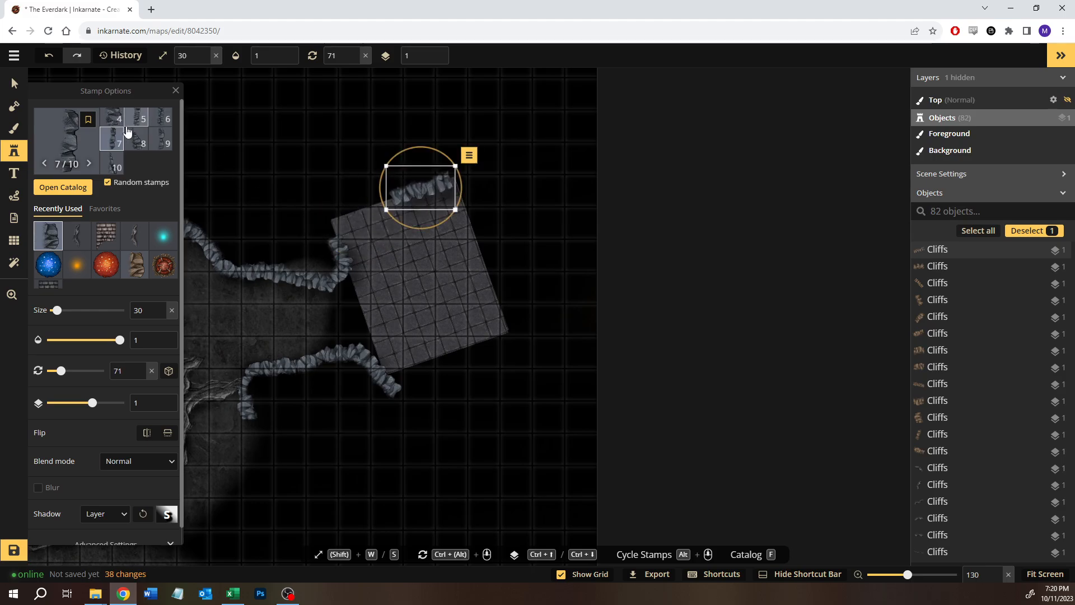
# Step: Stamp cliff variant 2 at the tiled room's northwest corner, rotated to 25 so it extends the west wall upward
pyautogui.scroll(1, 128, 133)
pyautogui.click(136, 125)
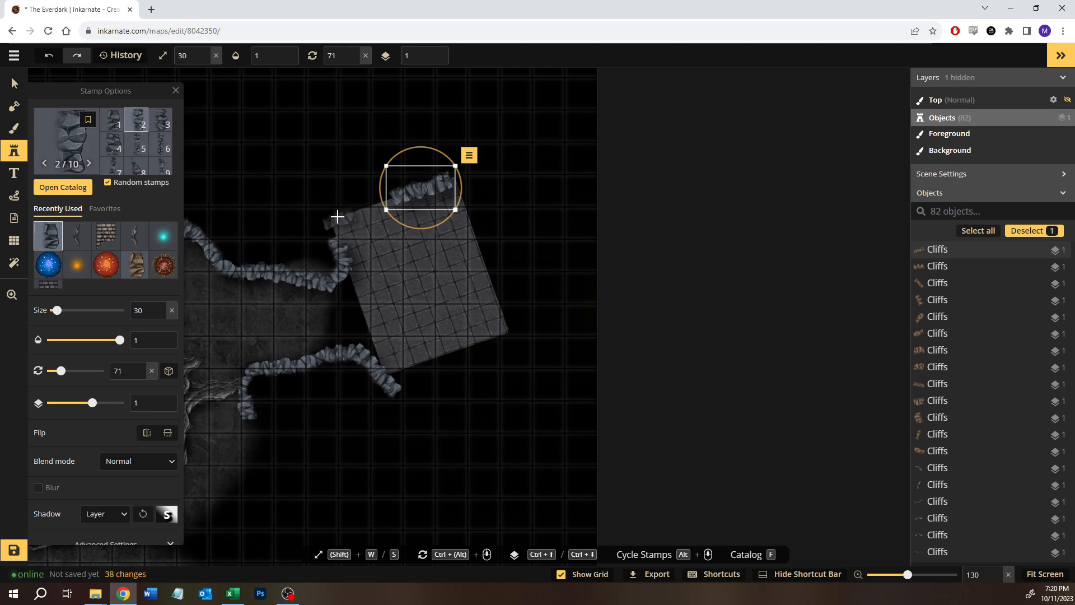
pyautogui.click(337, 217)
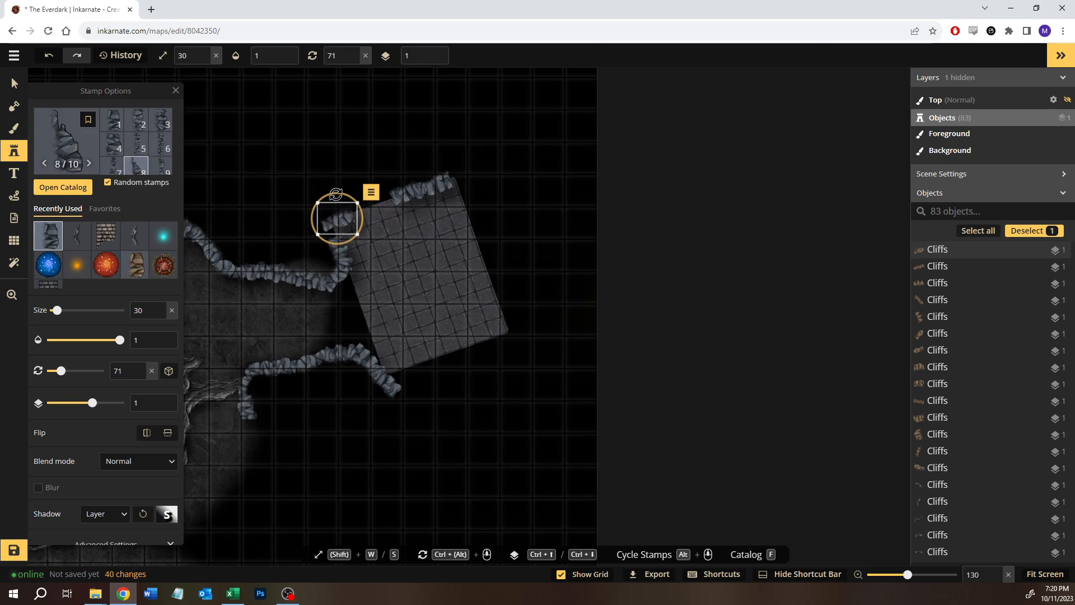
pyautogui.moveTo(316, 203); pyautogui.dragTo(314, 209)
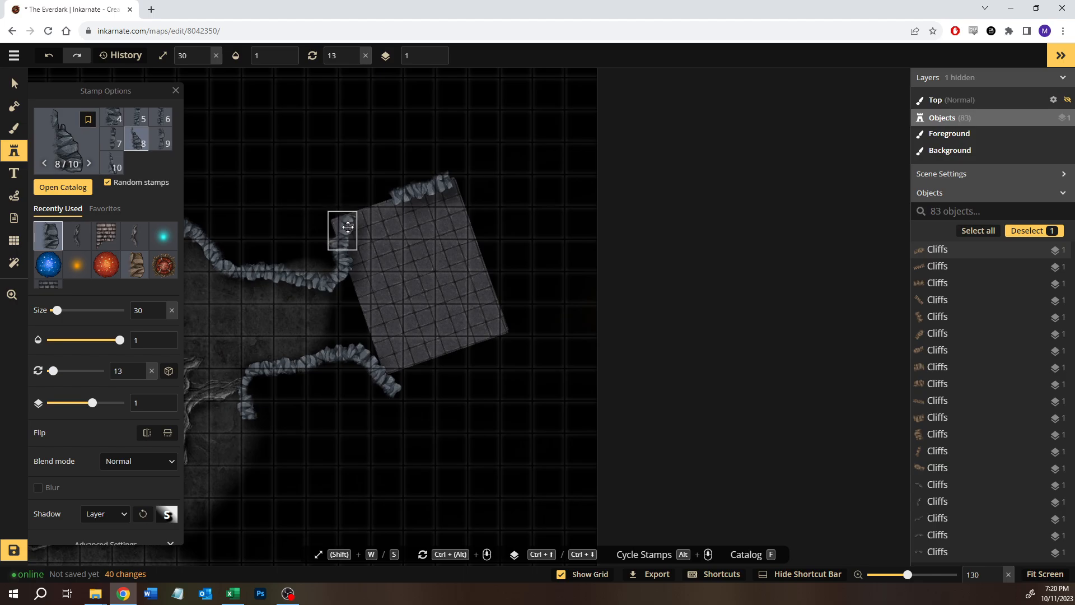
pyautogui.click(347, 214)
pyautogui.moveTo(348, 211); pyautogui.dragTo(346, 225)
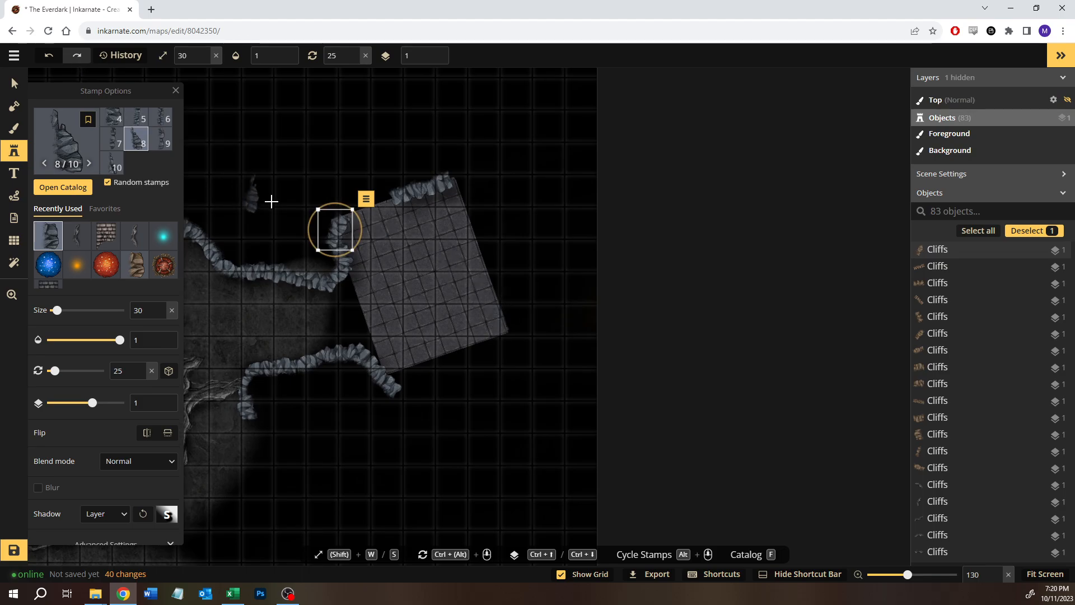
pyautogui.press('v')
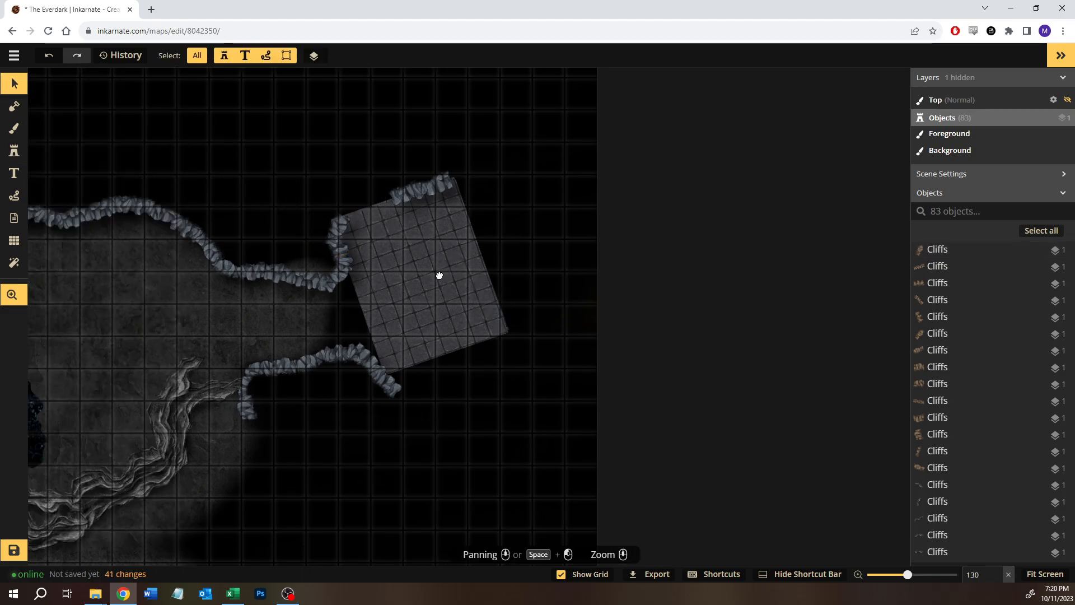
# Step: Stamp a cliff piece at the tiled room's northeast corner, rotated to 131 so it continues the north wall around the corner
pyautogui.scroll(5, 431, 274)
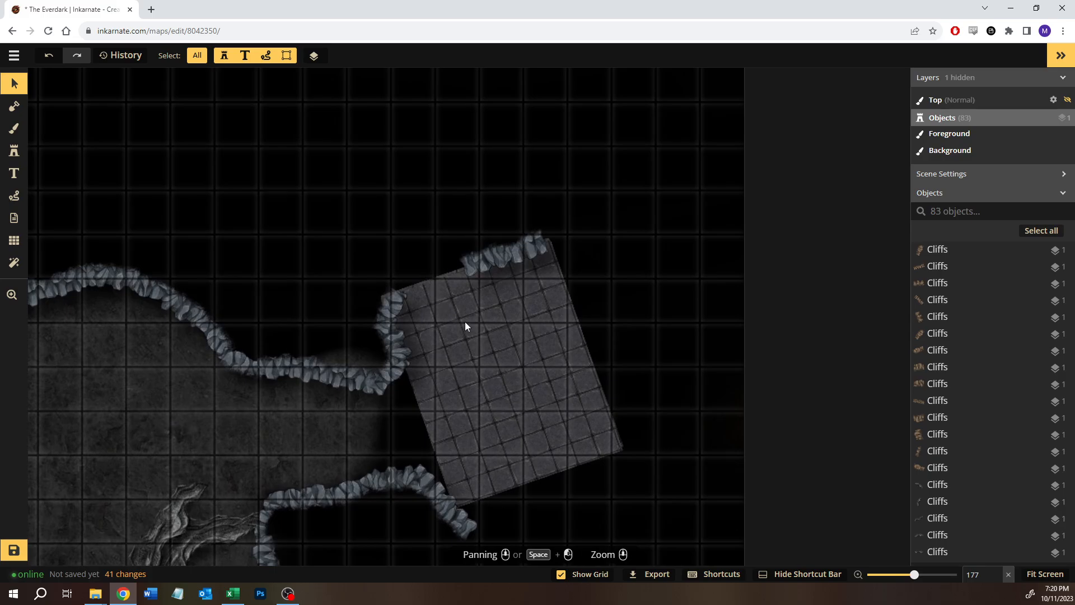
pyautogui.scroll(-4, 468, 327)
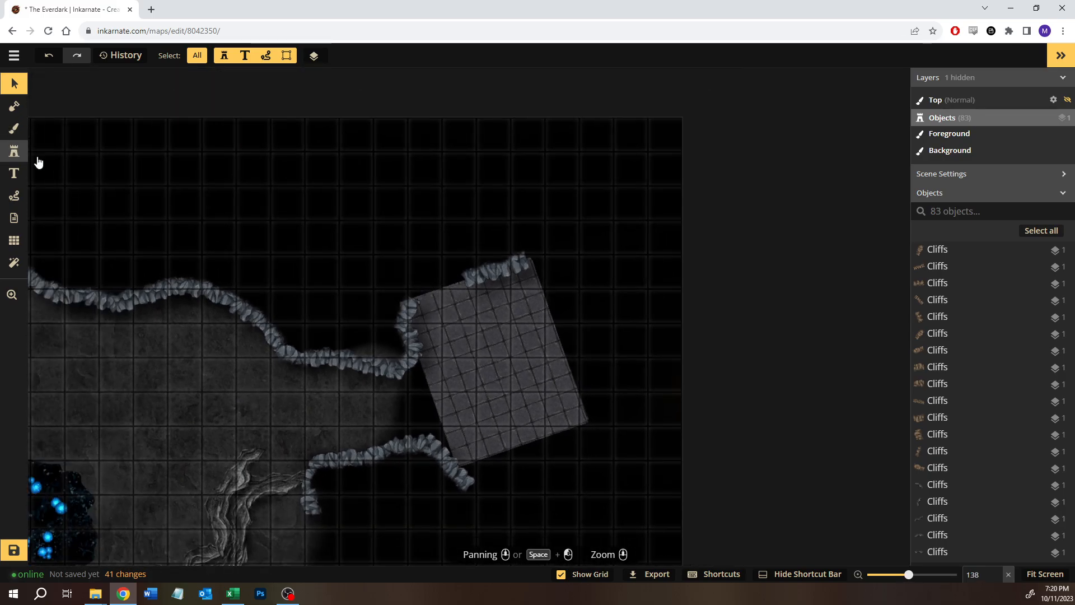
pyautogui.click(14, 151)
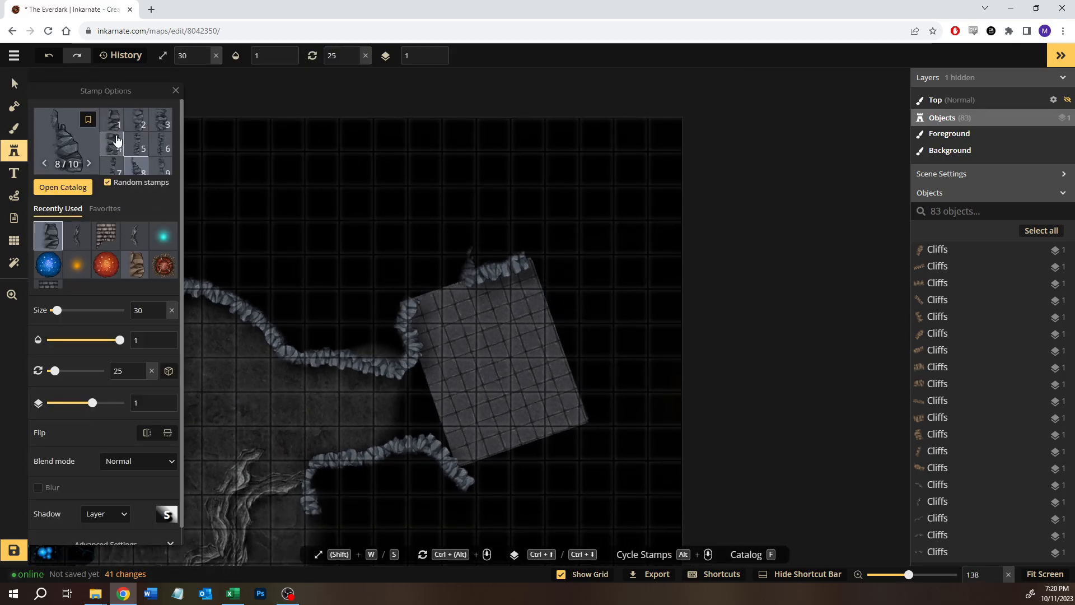
pyautogui.click(549, 284)
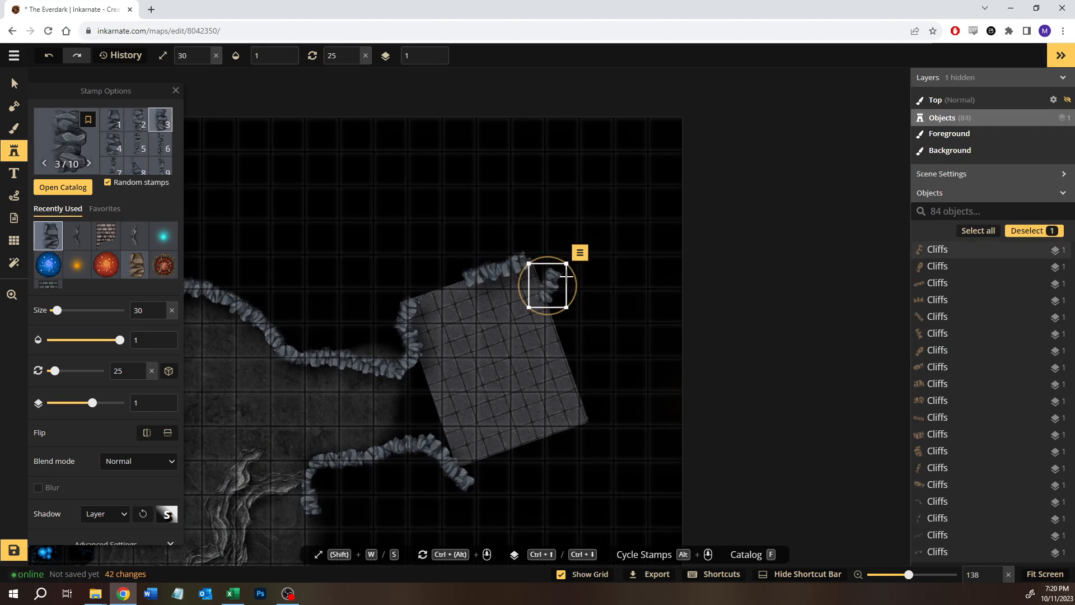
pyautogui.moveTo(551, 258); pyautogui.dragTo(539, 276)
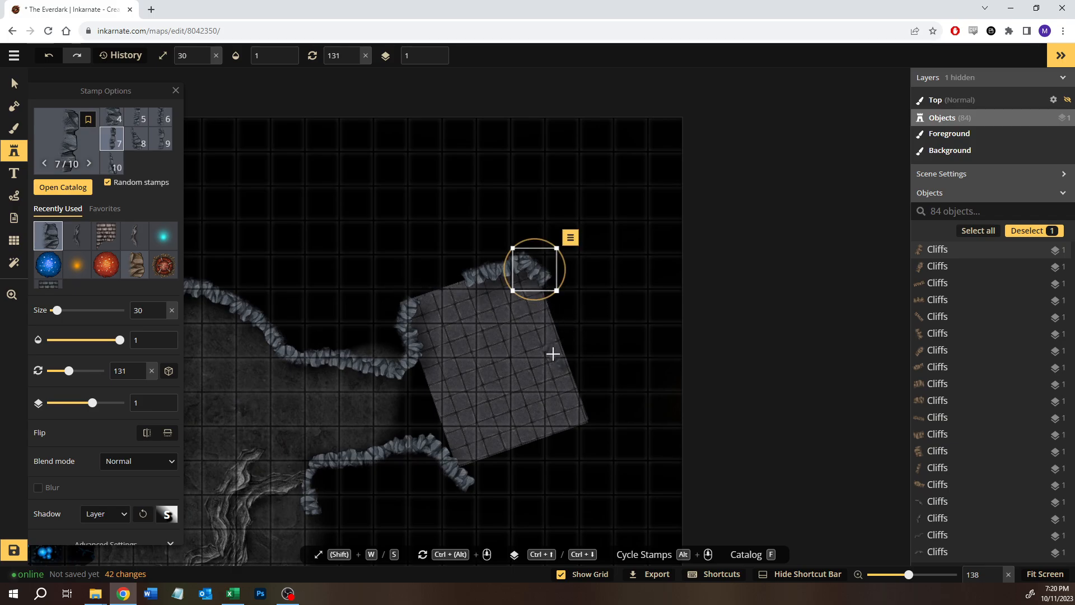
# Step: Place a short cliff piece at 158 below the northeast corner and a longer one rotated to 169 along the room's east edge
pyautogui.click(552, 302)
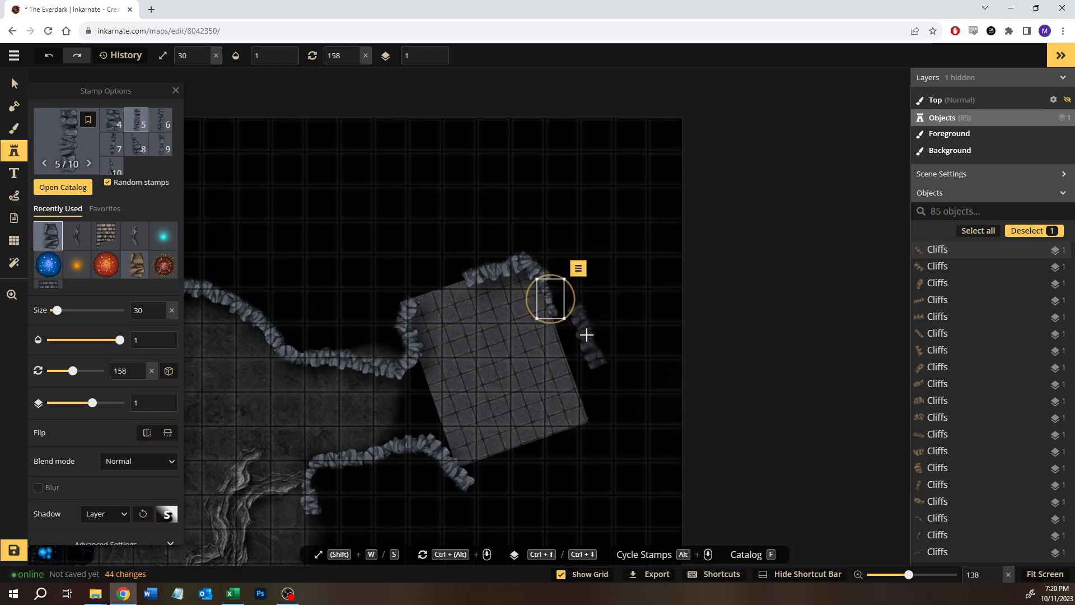
pyautogui.click(566, 344)
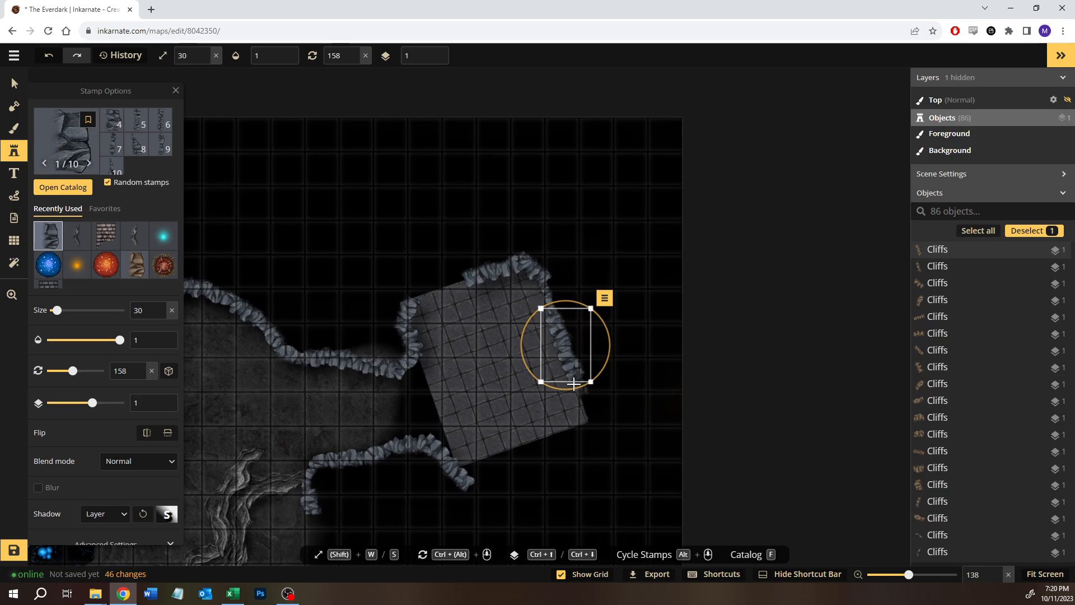
pyautogui.moveTo(574, 388); pyautogui.dragTo(559, 374)
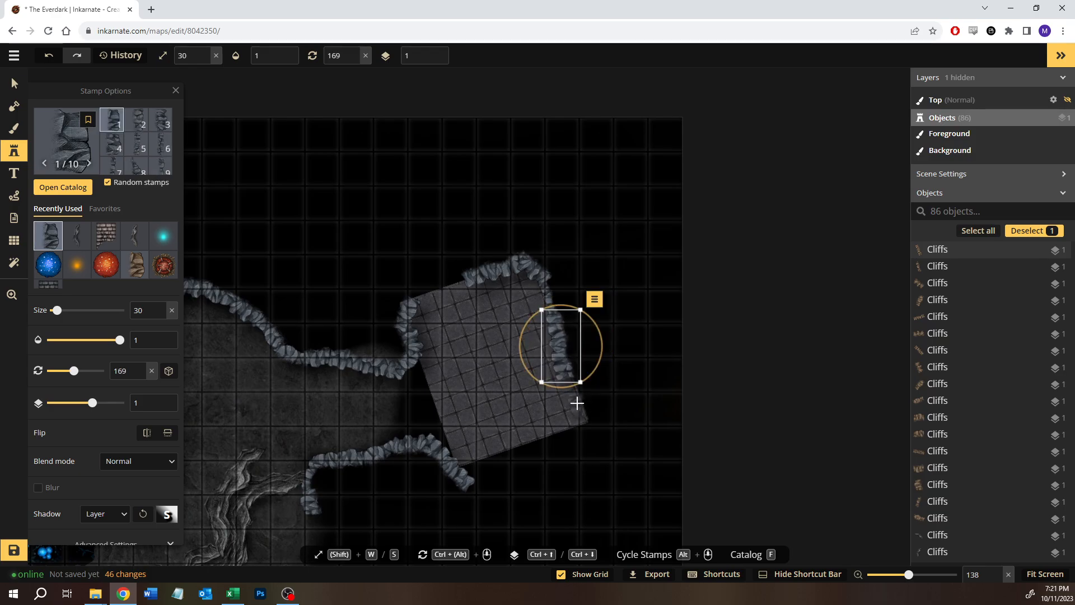
# Step: Stamp a cliff piece rotated to 145 on the lower east edge, extending the east wall toward the southeast corner
pyautogui.click(577, 403)
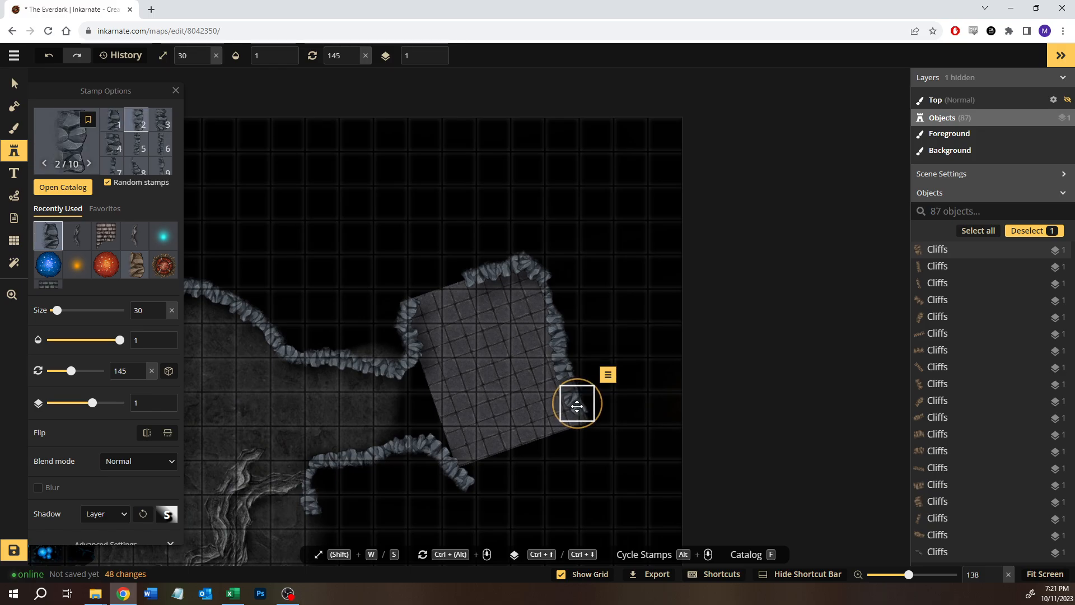
pyautogui.press('space')
pyautogui.moveTo(576, 451); pyautogui.dragTo(639, 466)
pyautogui.moveTo(410, 257); pyautogui.dragTo(575, 308)
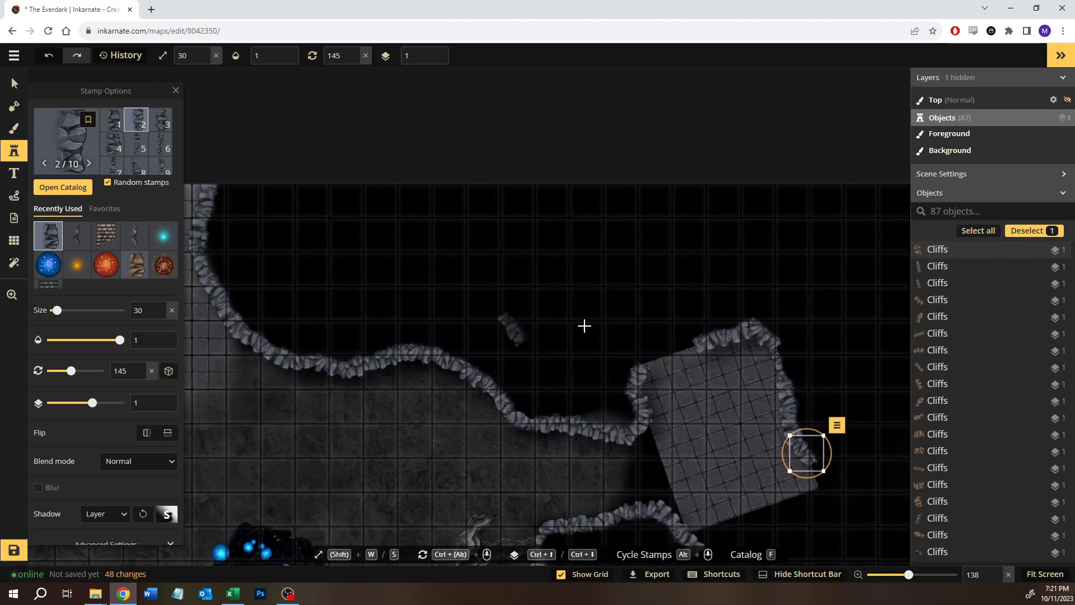
# Step: Stamp a cliff piece at the room's southeast corner, rotate it to 192 and move it to join the east wall
pyautogui.moveTo(605, 298); pyautogui.dragTo(488, 273)
pyautogui.moveTo(615, 427); pyautogui.dragTo(485, 325)
pyautogui.click(568, 374)
pyautogui.scroll(-3, 568, 370)
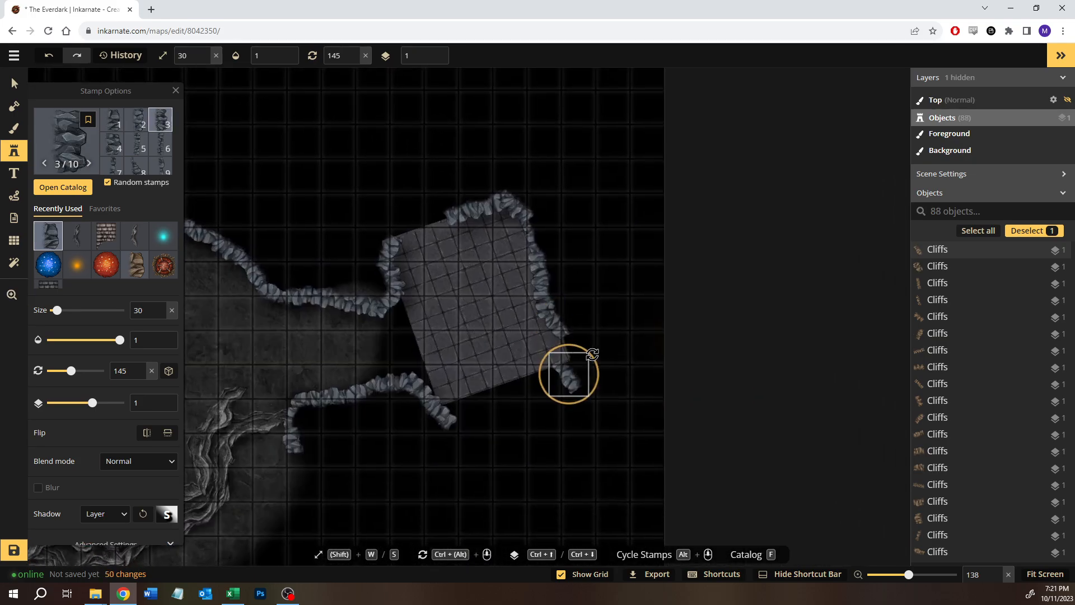
pyautogui.moveTo(569, 368); pyautogui.dragTo(561, 349)
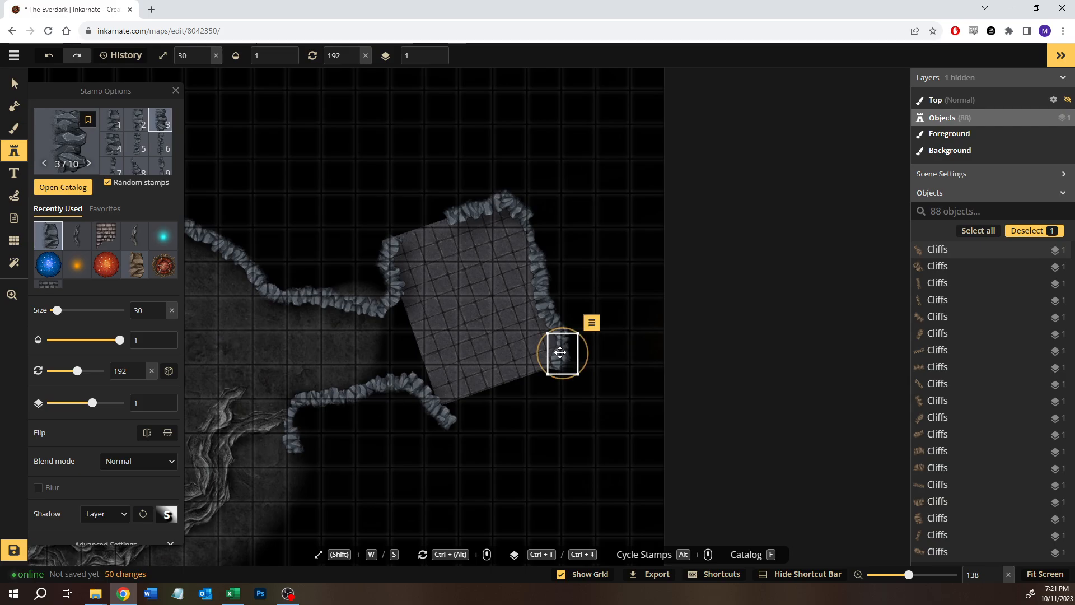
# Step: Add a cliff piece at 233 curving below the southeast corner and a short one at 273 extending the southwest corner wall
pyautogui.moveTo(556, 408); pyautogui.dragTo(487, 334)
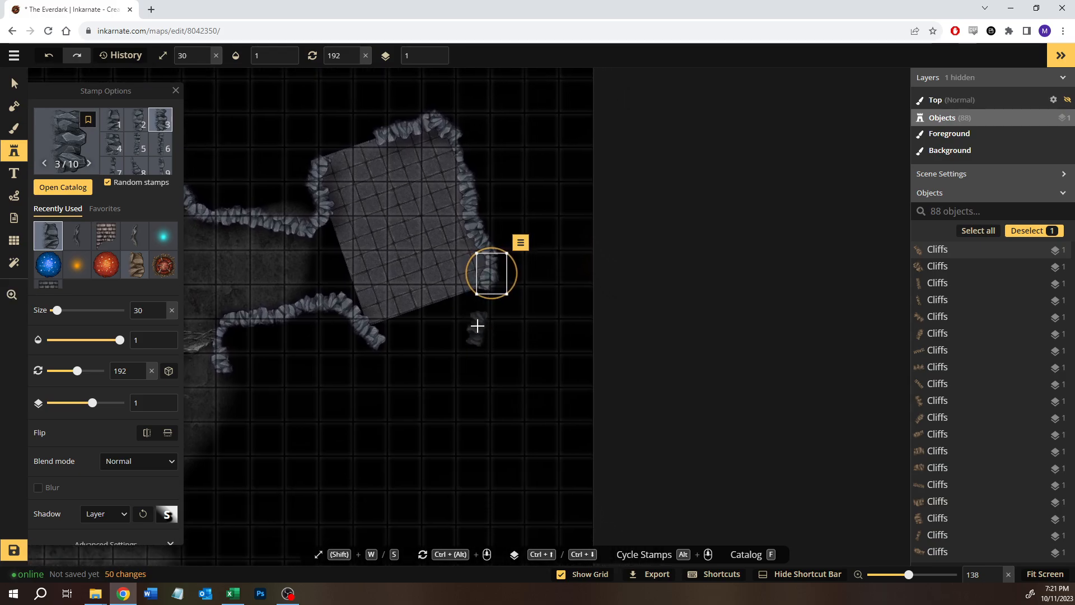
pyautogui.click(477, 326)
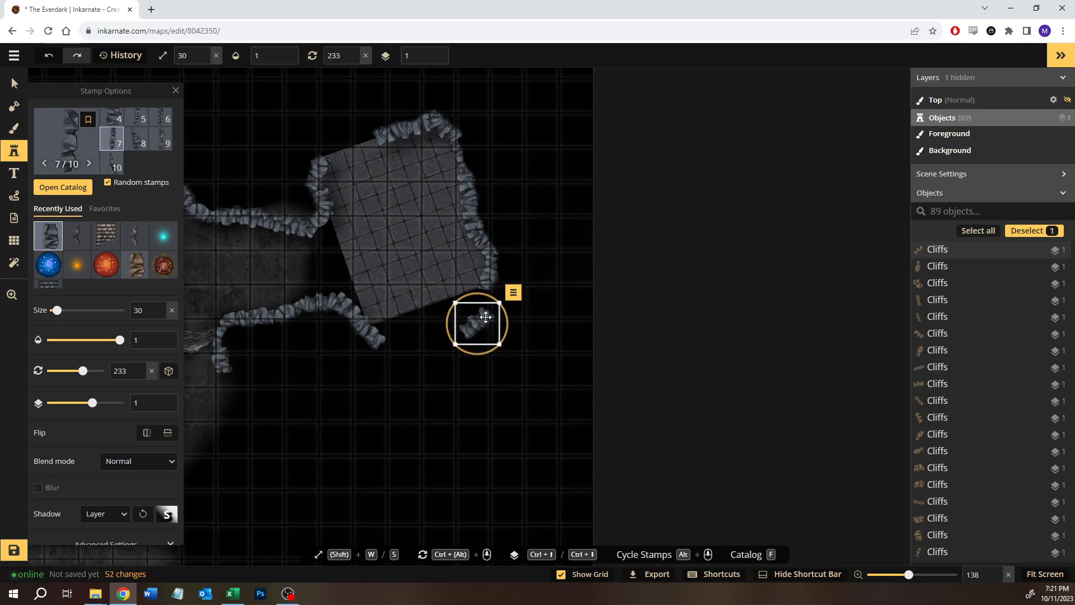
pyautogui.moveTo(486, 316); pyautogui.dragTo(479, 296)
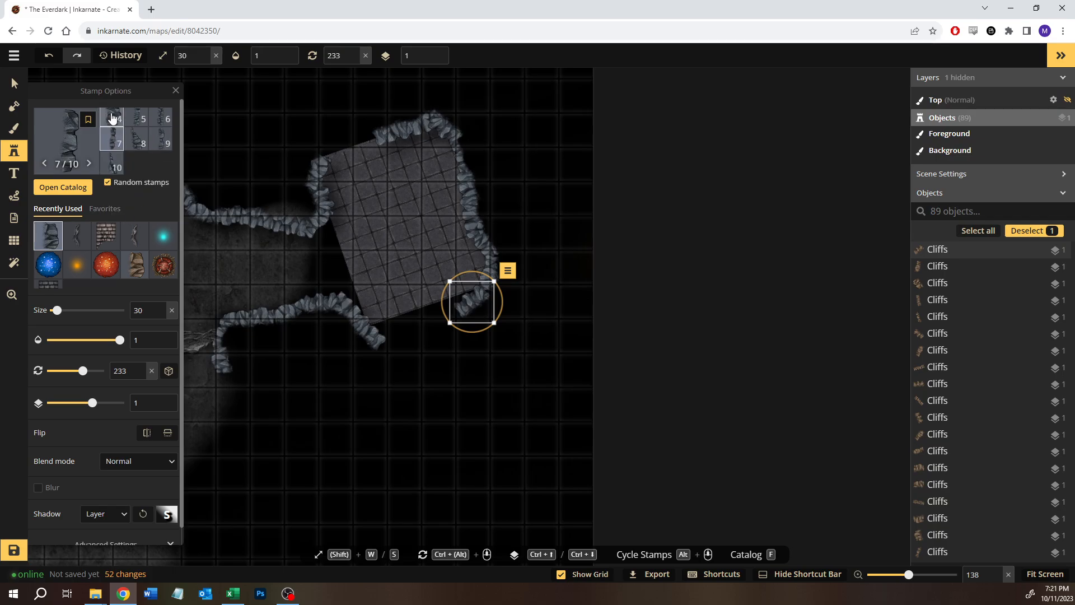
pyautogui.click(383, 338)
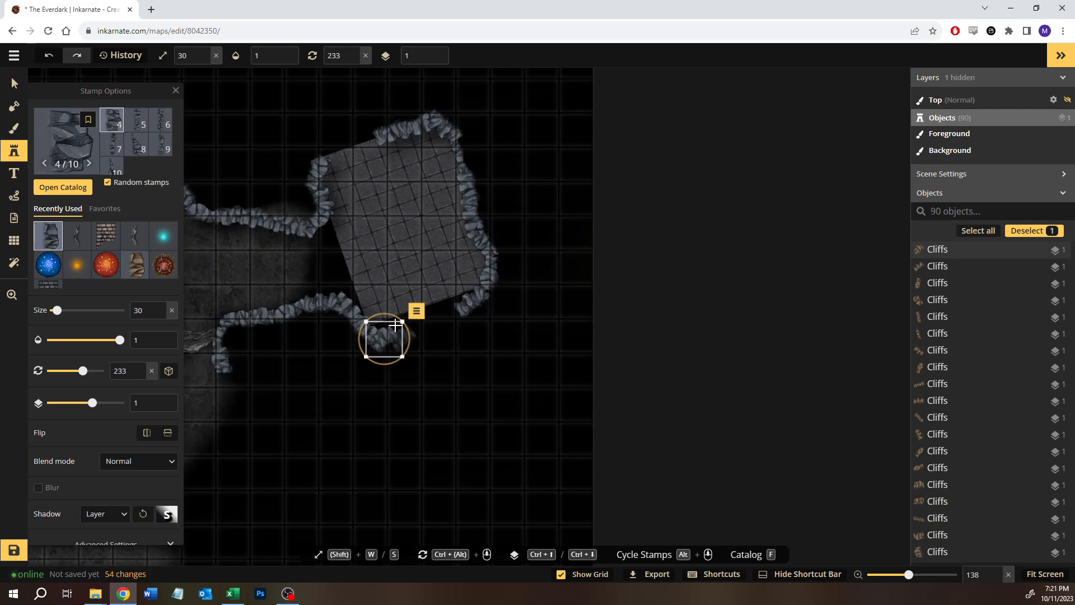
pyautogui.moveTo(386, 313); pyautogui.dragTo(399, 334)
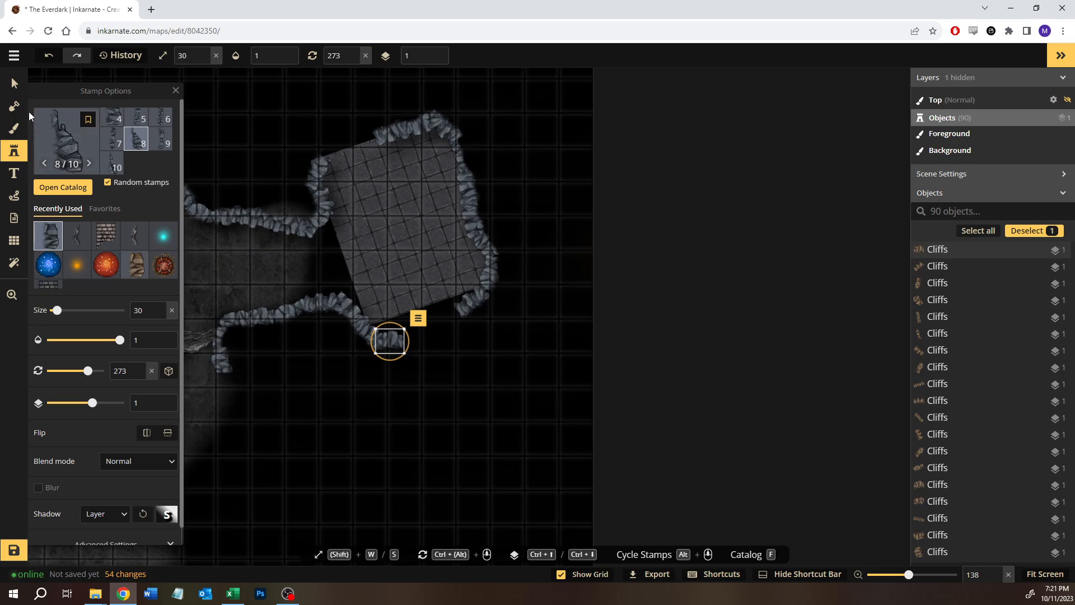
pyautogui.click(14, 86)
pyautogui.click(498, 312)
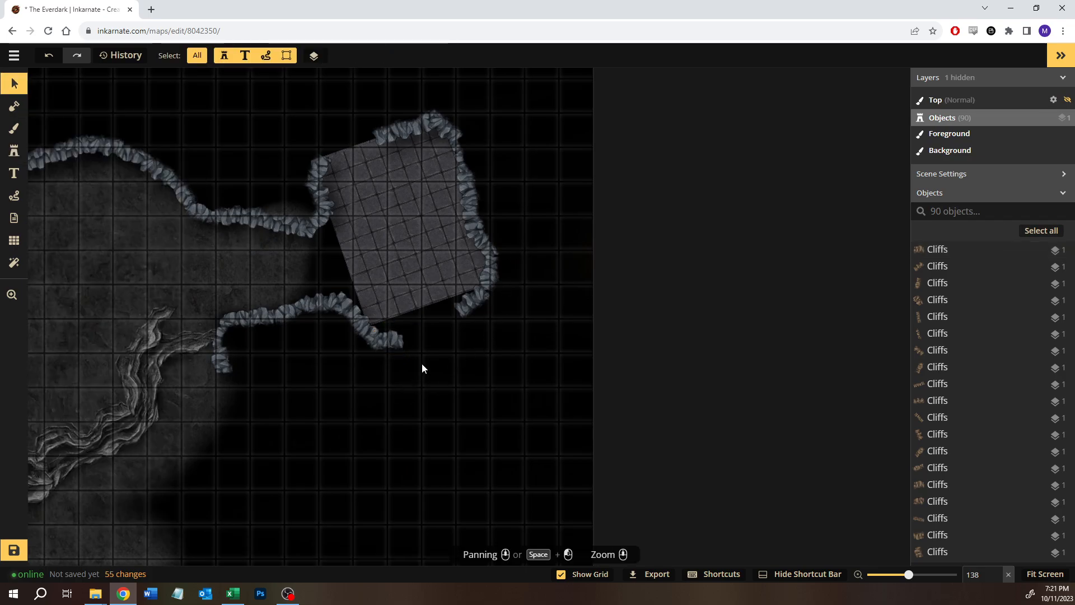
pyautogui.moveTo(467, 341); pyautogui.dragTo(462, 354)
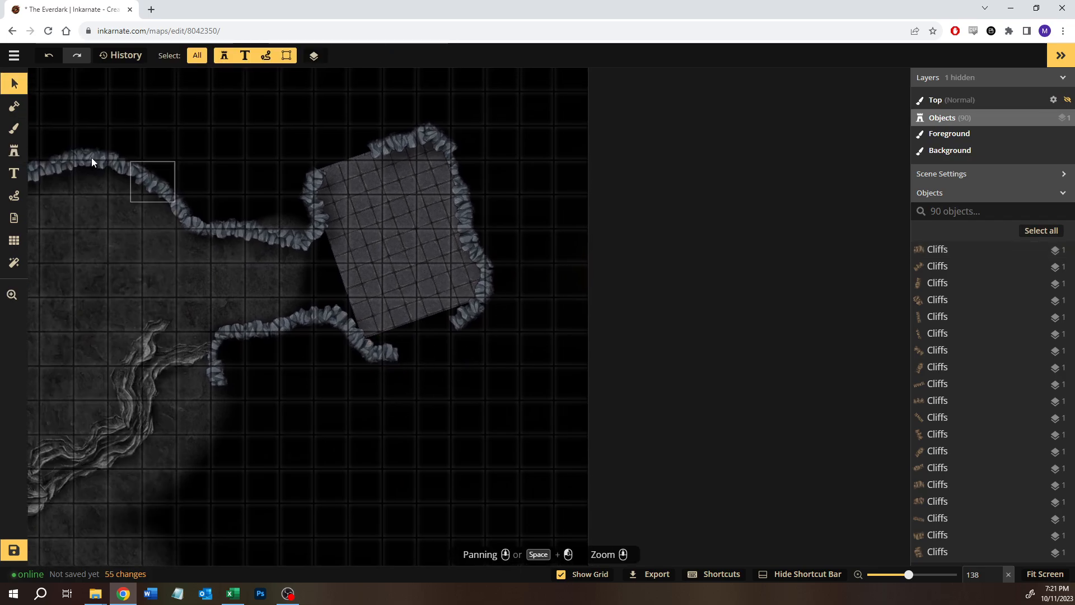
pyautogui.click(14, 150)
pyautogui.click(409, 357)
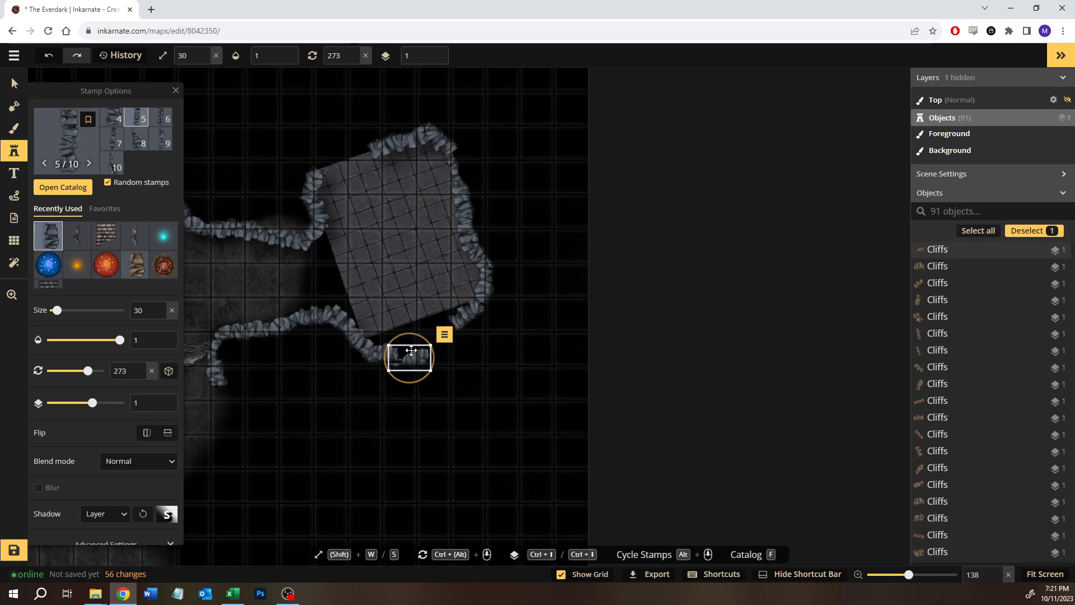
pyautogui.press('Delete')
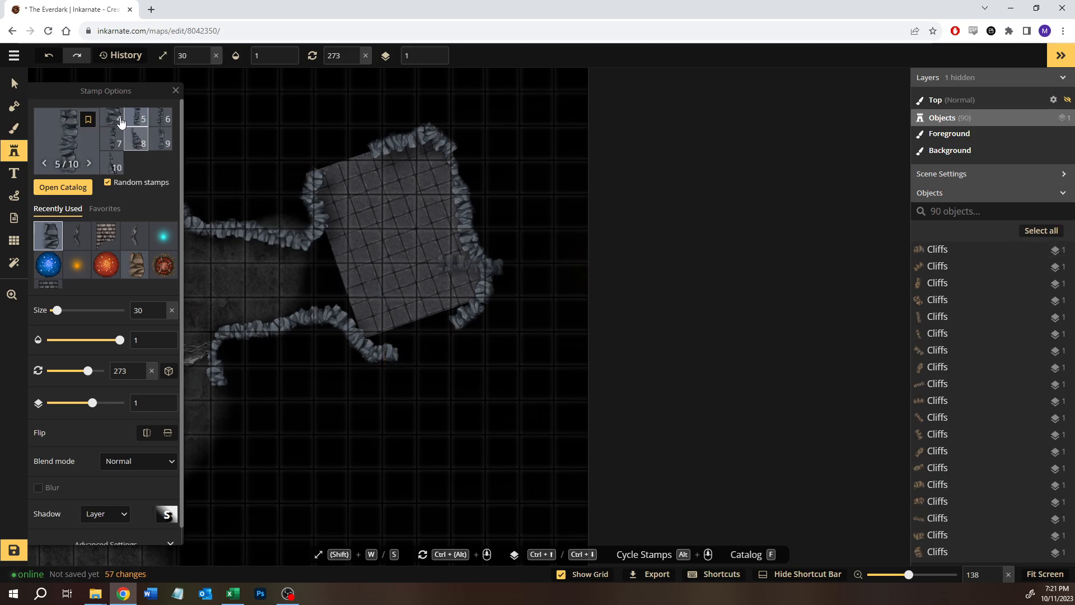
# Step: Place cliff pieces on both sides of the room's south opening, rotated to 335 on the west side and 172 on the east
pyautogui.click(403, 353)
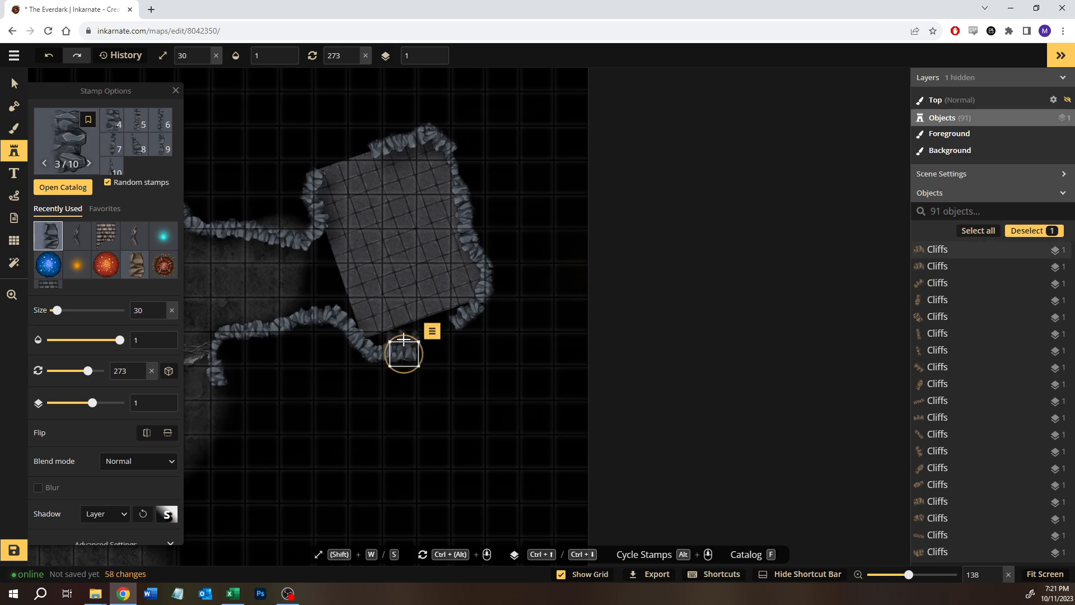
pyautogui.moveTo(413, 341); pyautogui.dragTo(405, 366)
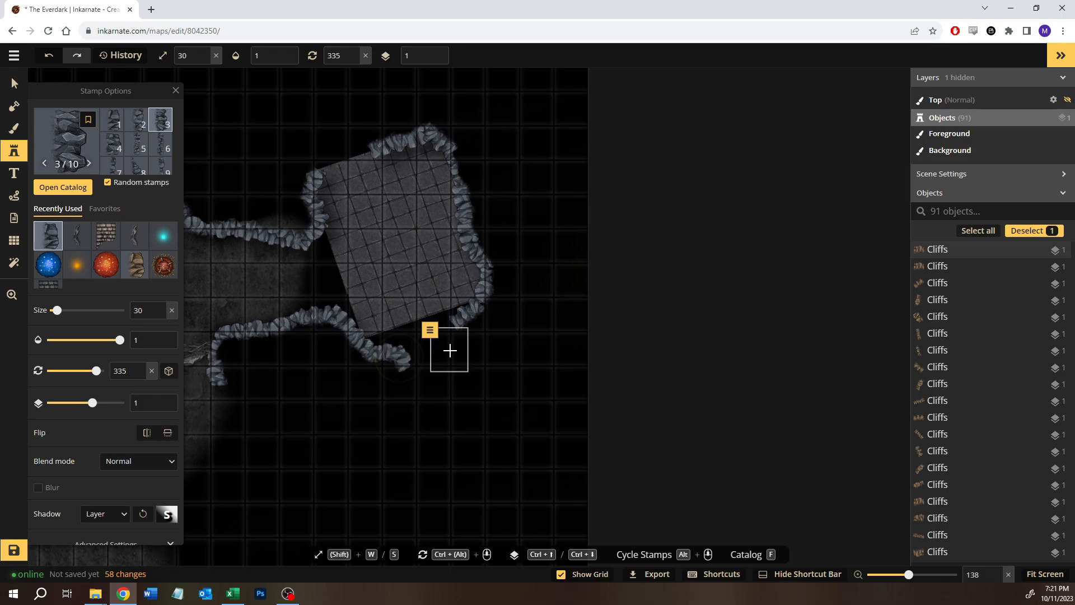
pyautogui.click(446, 351)
pyautogui.moveTo(449, 320); pyautogui.dragTo(438, 375)
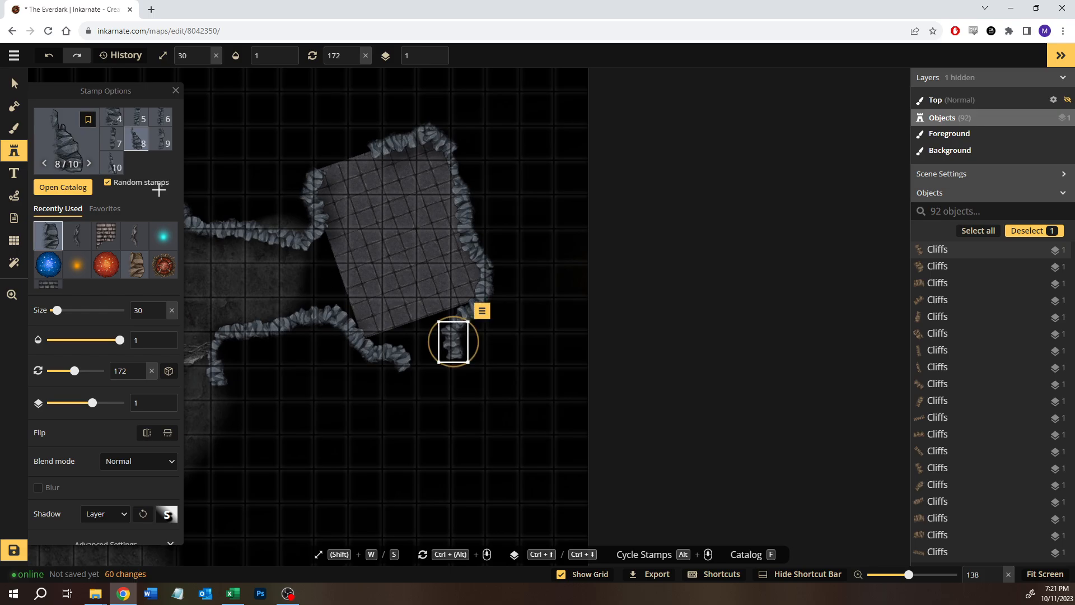
# Step: Paint the tilted tile texture on the background into the room's west entrance using the circular brush at size 30
pyautogui.click(14, 128)
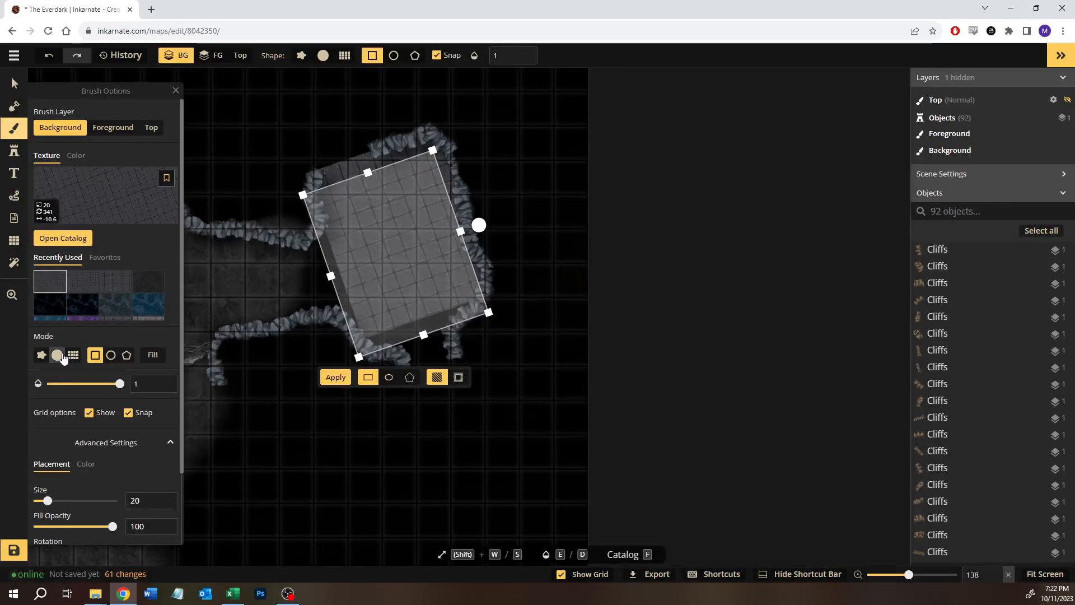
pyautogui.click(61, 356)
pyautogui.scroll(5, 375, 268)
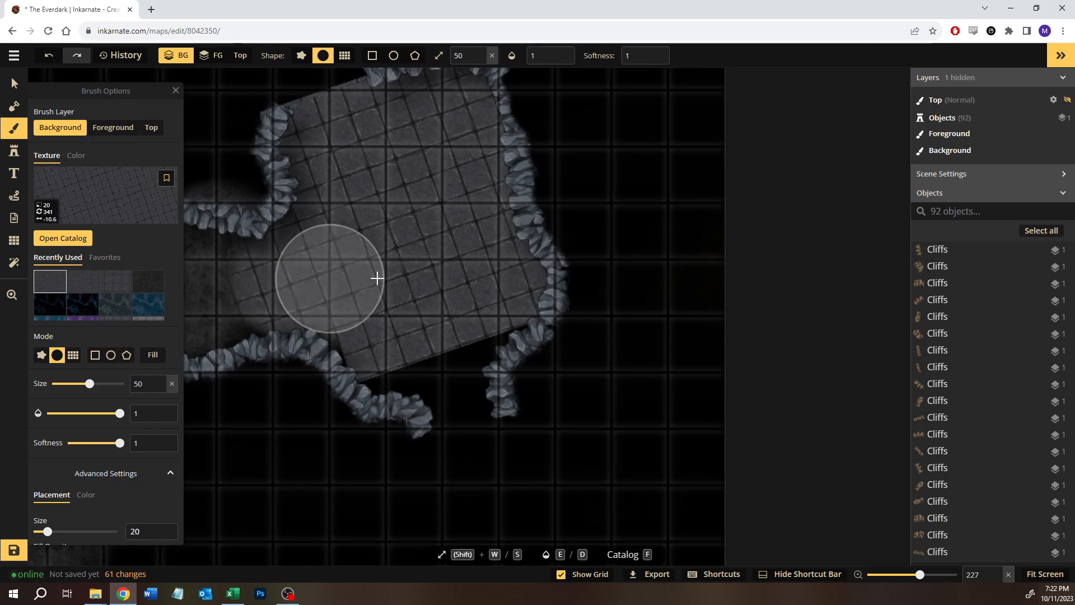
pyautogui.press('space')
pyautogui.moveTo(396, 281); pyautogui.dragTo(486, 307)
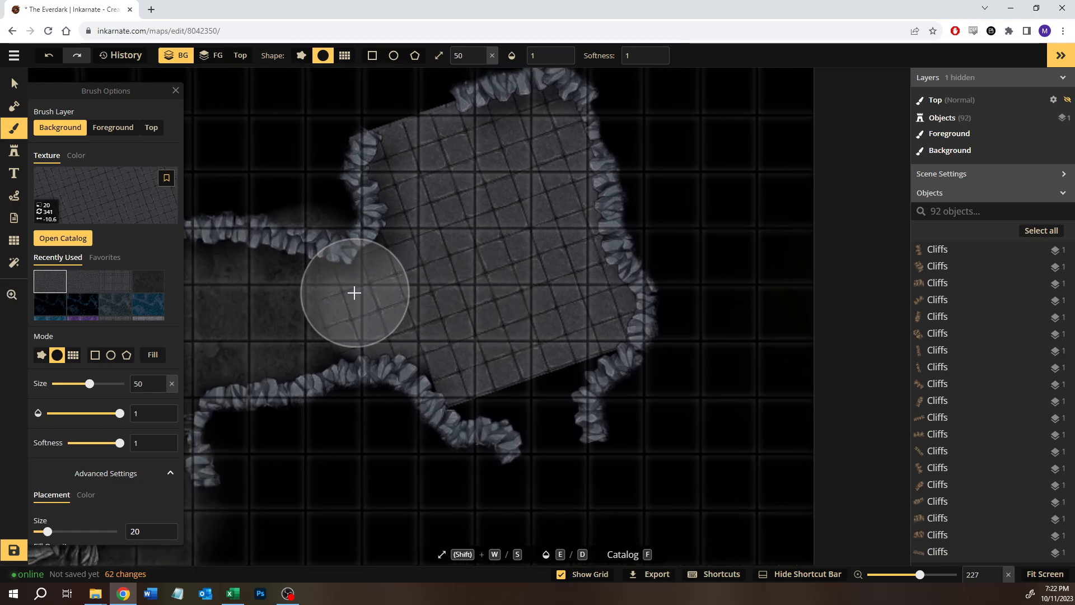
pyautogui.scroll(-3, 417, 334)
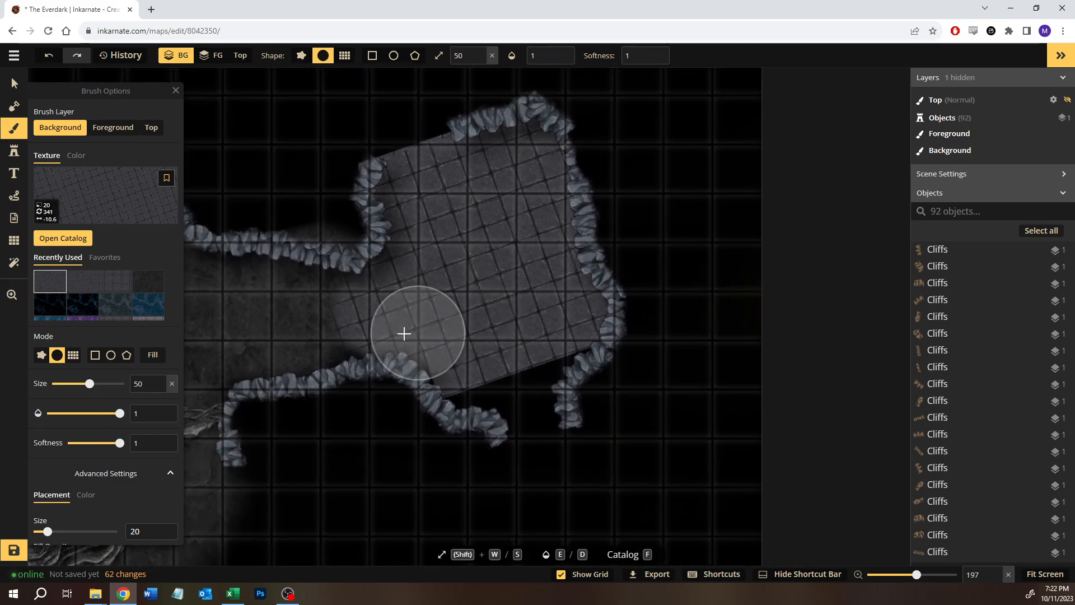
pyautogui.moveTo(80, 386); pyautogui.dragTo(78, 386)
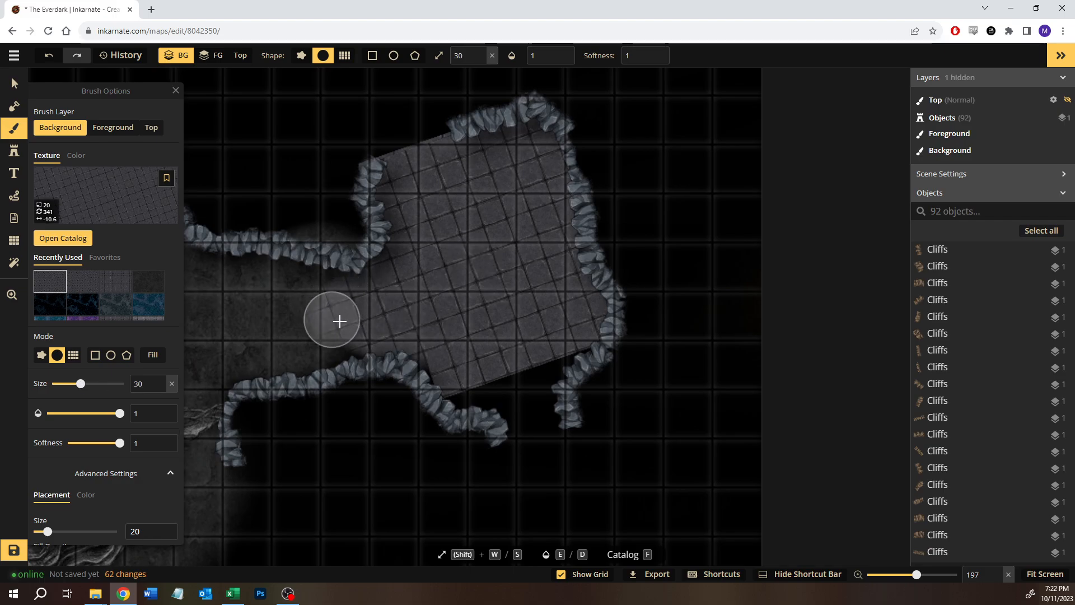
pyautogui.moveTo(340, 320)
pyautogui.mouseDown()
pyautogui.moveTo(403, 330)
pyautogui.moveTo(324, 278)
pyautogui.moveTo(396, 319)
pyautogui.moveTo(407, 341)
pyautogui.mouseUp()
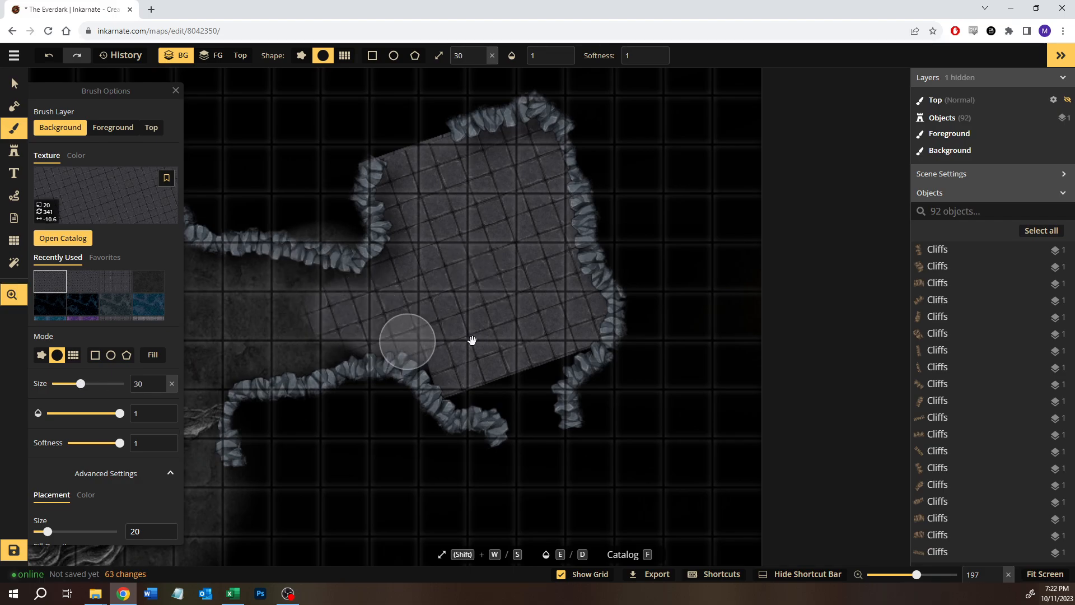
# Step: Extend the tiled floor into the room's south opening and past the gap in its northwest edge with the circular brush
pyautogui.moveTo(472, 340)
pyautogui.mouseDown()
pyautogui.moveTo(438, 338)
pyautogui.moveTo(377, 301)
pyautogui.moveTo(368, 308)
pyautogui.moveTo(424, 330)
pyautogui.moveTo(467, 298)
pyautogui.moveTo(428, 340)
pyautogui.moveTo(435, 360)
pyautogui.moveTo(420, 360)
pyautogui.moveTo(440, 399)
pyautogui.mouseUp()
pyautogui.moveTo(421, 227); pyautogui.dragTo(480, 399)
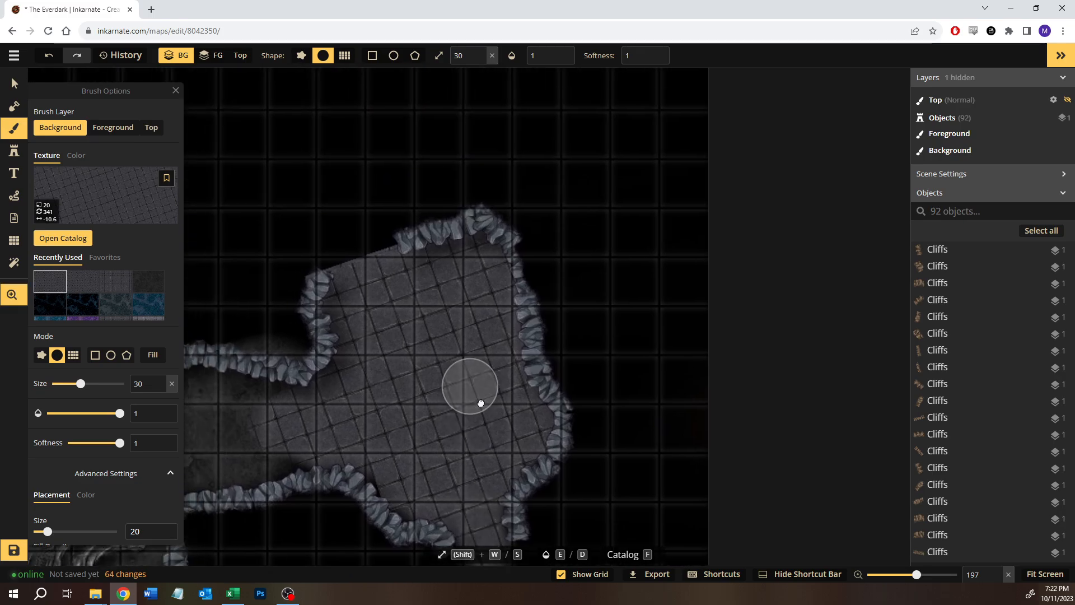
pyautogui.moveTo(339, 279)
pyautogui.mouseDown()
pyautogui.moveTo(364, 286)
pyautogui.moveTo(372, 273)
pyautogui.mouseUp()
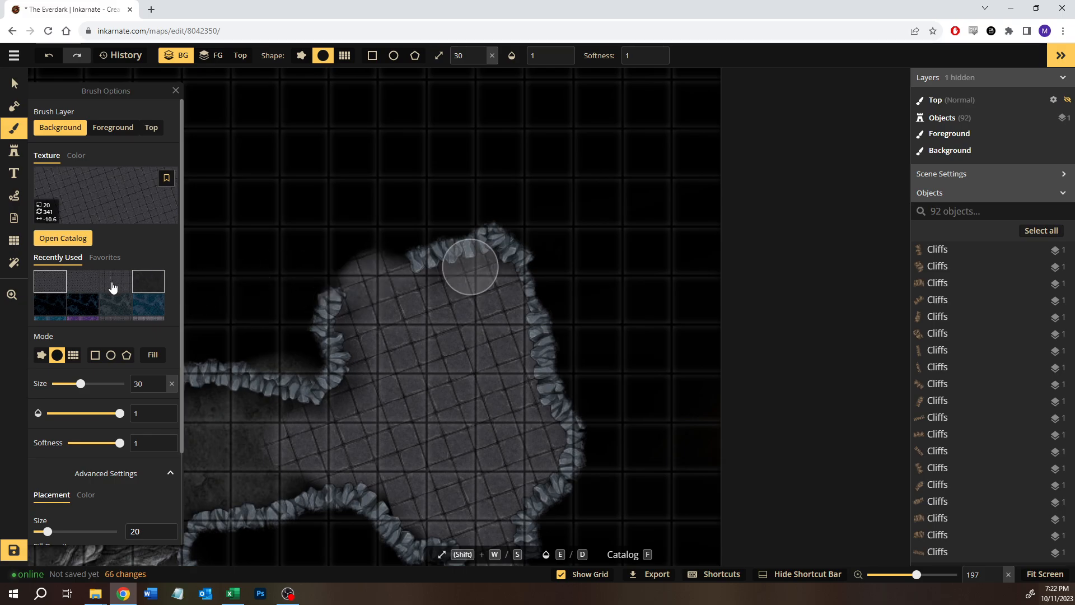
pyautogui.moveTo(288, 300)
pyautogui.mouseDown()
pyautogui.moveTo(362, 368)
pyautogui.moveTo(382, 315)
pyautogui.mouseUp()
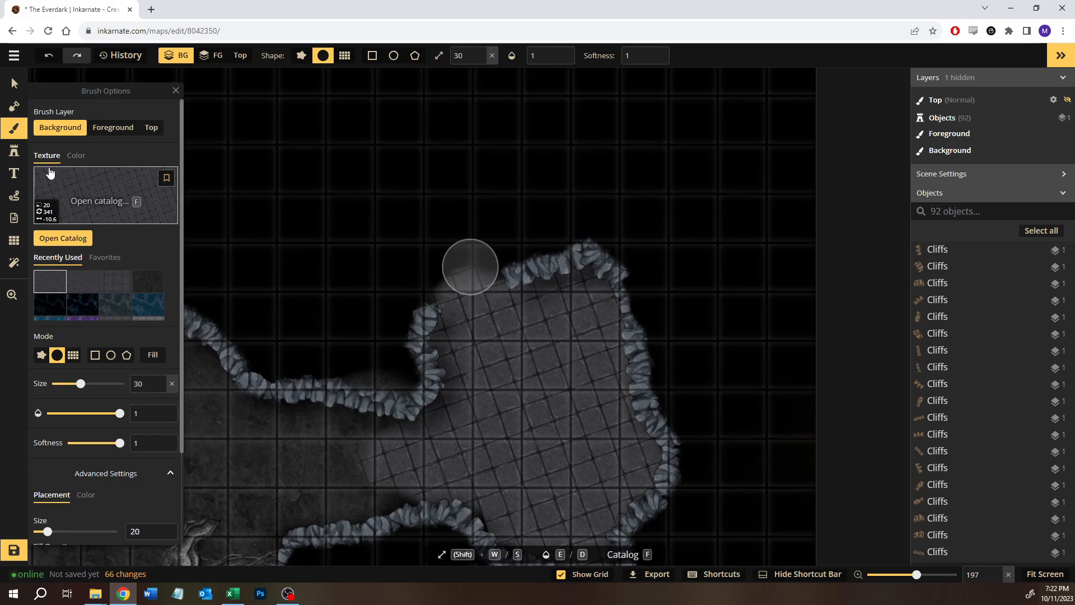
# Step: Stamp cliff variant 4 at the room's northwest corner, rotated to 4 so it extends the west wall upward
pyautogui.click(14, 151)
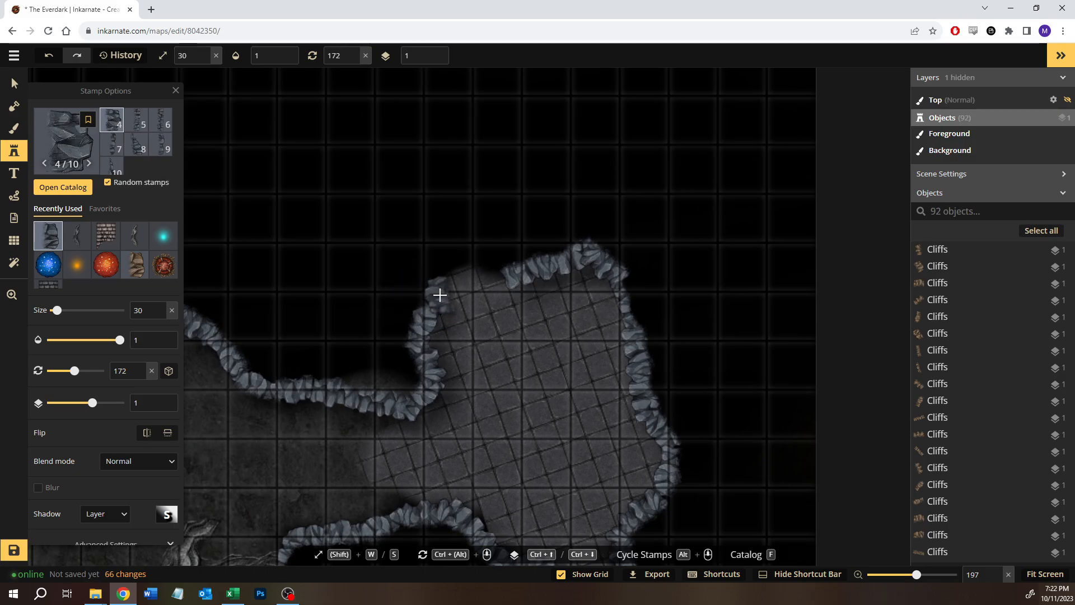
pyautogui.click(440, 294)
pyautogui.moveTo(430, 272); pyautogui.dragTo(432, 357)
pyautogui.moveTo(448, 294); pyautogui.dragTo(440, 291)
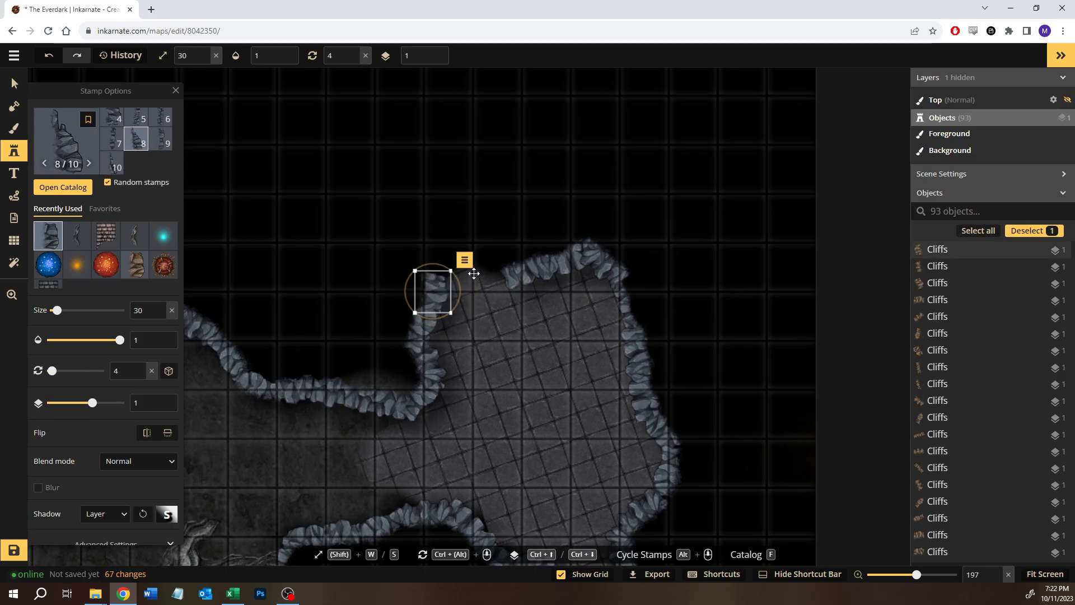
# Step: Stamp a cliff piece on the east side of the room's northwest gap, rotated to 142, and save the map
pyautogui.click(143, 119)
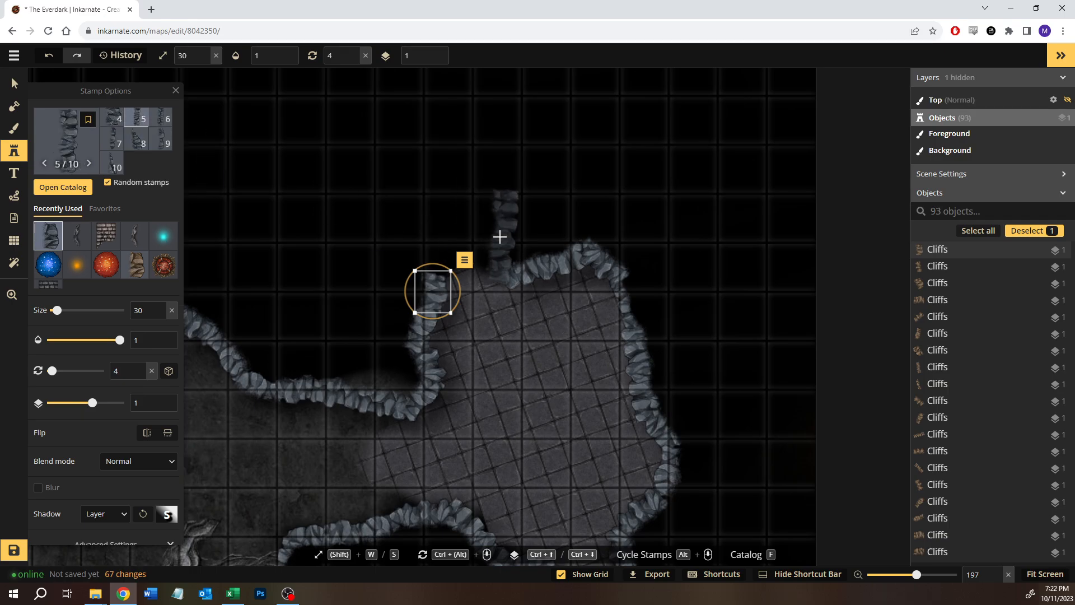
pyautogui.click(155, 121)
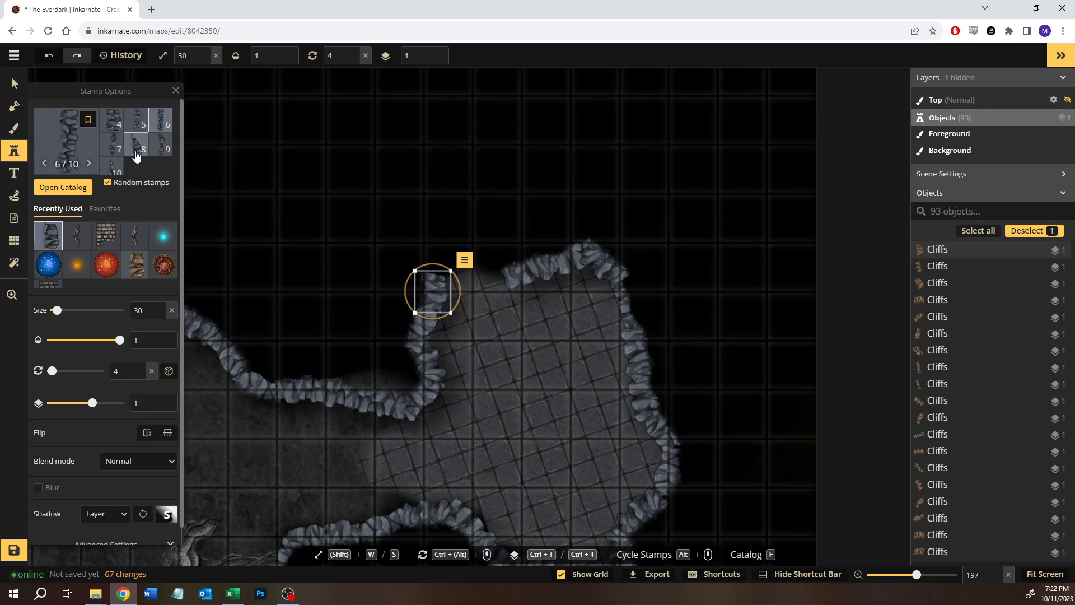
pyautogui.scroll(1, 116, 168)
pyautogui.click(136, 119)
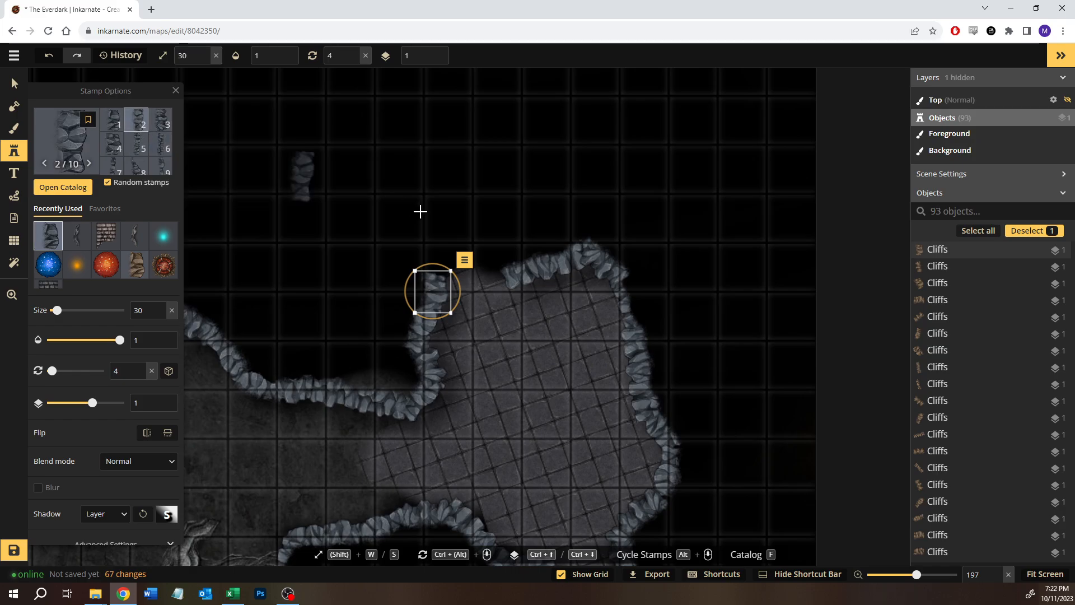
pyautogui.click(505, 254)
pyautogui.moveTo(501, 218); pyautogui.dragTo(534, 296)
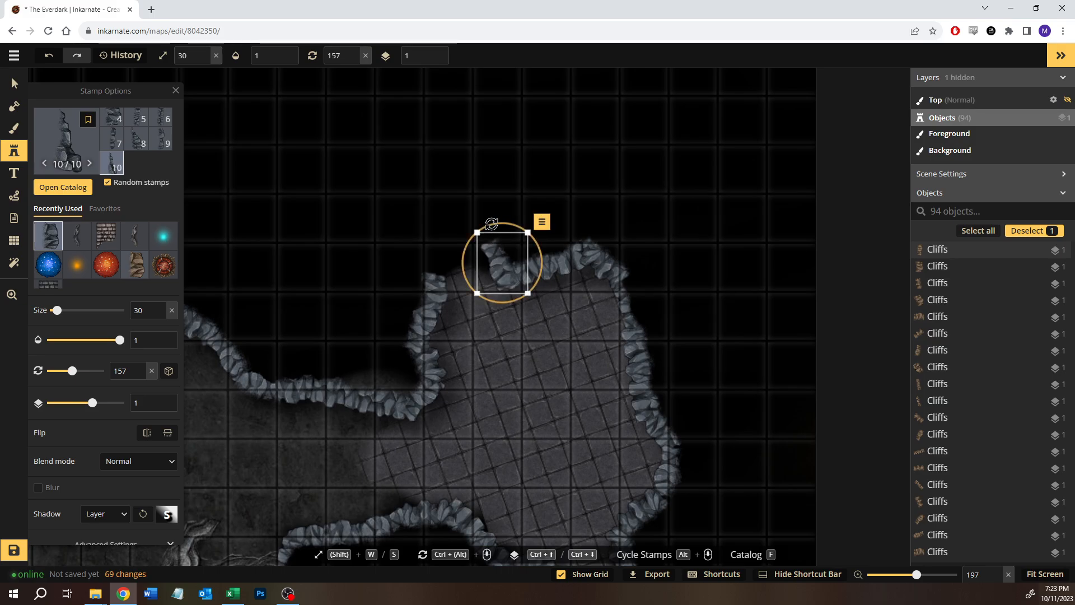
pyautogui.moveTo(492, 222); pyautogui.dragTo(481, 226)
pyautogui.moveTo(503, 270); pyautogui.dragTo(495, 270)
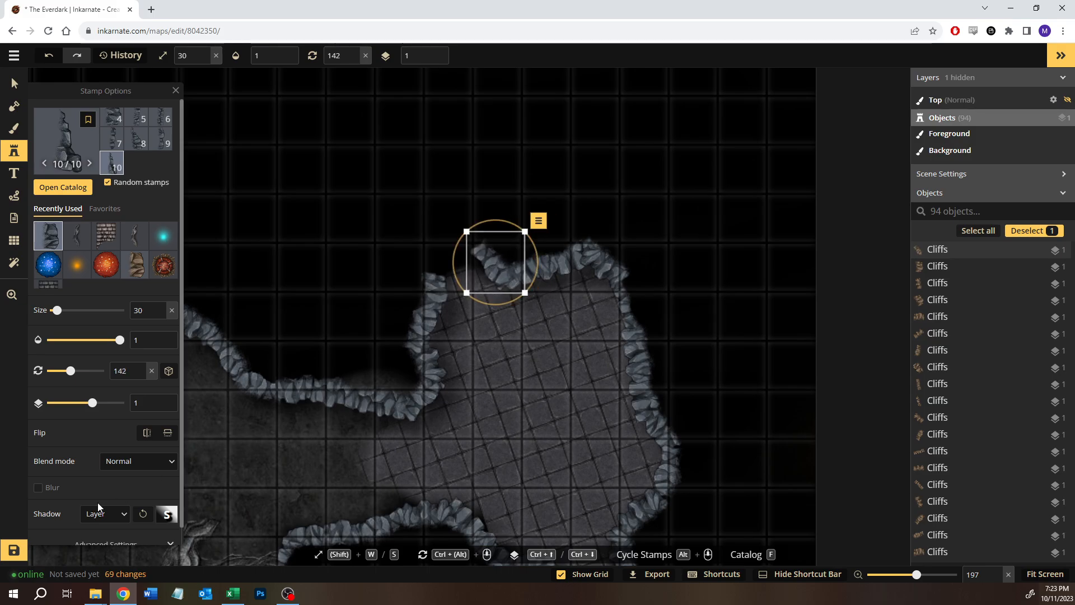
pyautogui.click(14, 550)
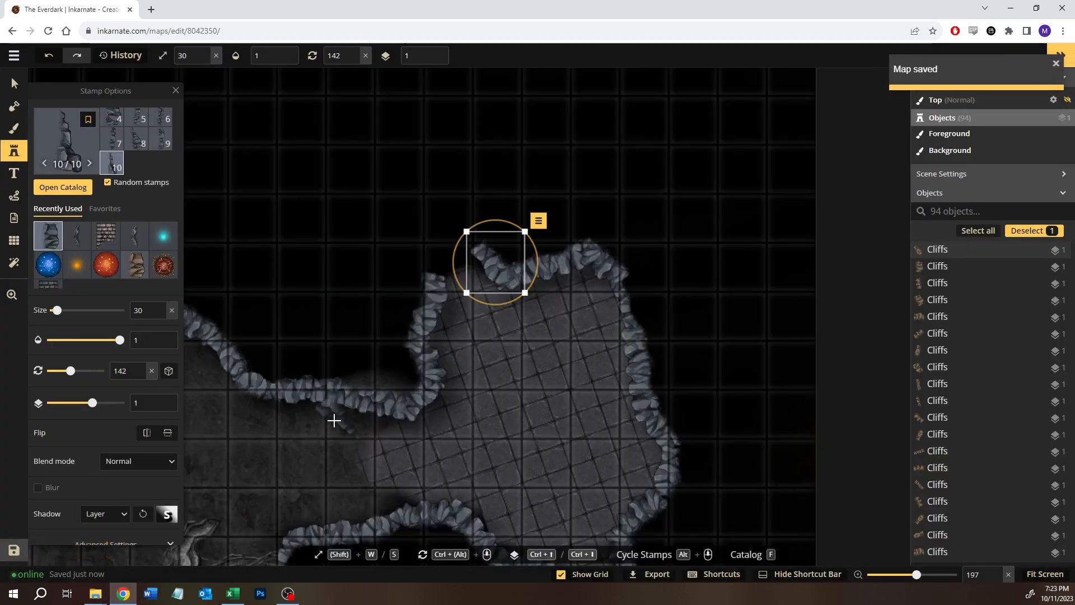
# Step: Nudge the brick stairs at the west end of the gray rock ridge slightly up and to the left, then deselect them
pyautogui.press('space')
pyautogui.moveTo(335, 420); pyautogui.dragTo(666, 254)
pyautogui.moveTo(392, 369); pyautogui.dragTo(586, 254)
pyautogui.moveTo(310, 414); pyautogui.dragTo(684, 299)
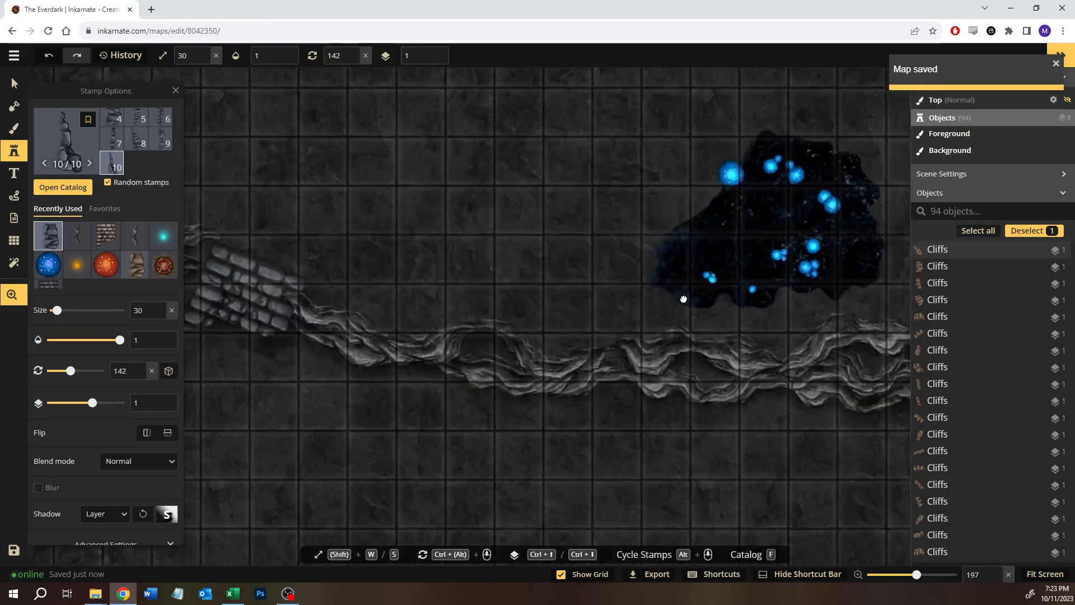
pyautogui.moveTo(513, 300); pyautogui.dragTo(419, 333)
pyautogui.moveTo(806, 241); pyautogui.dragTo(882, 224)
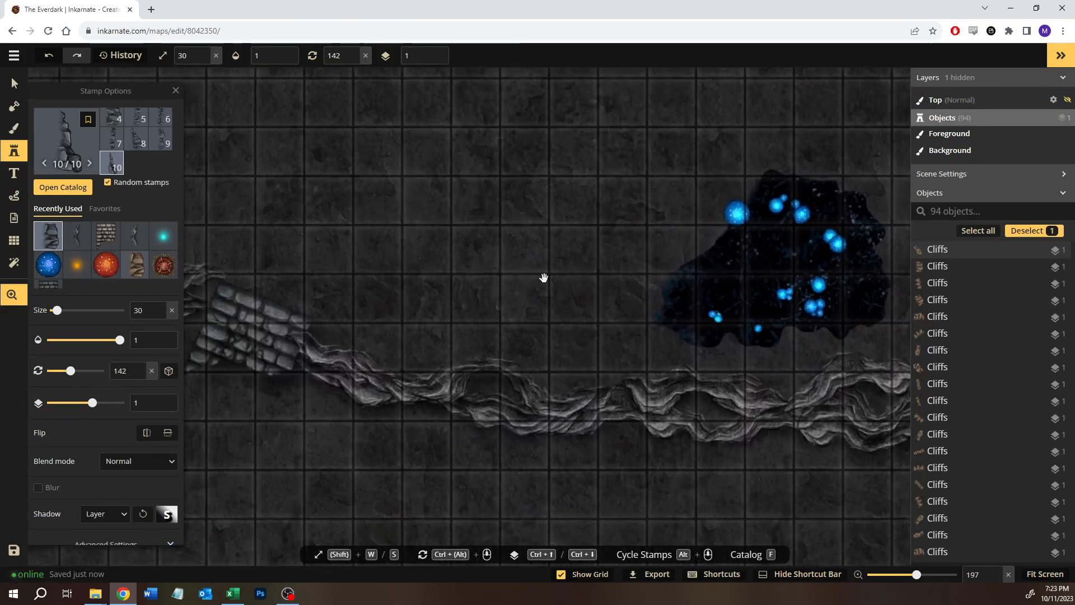
pyautogui.click(14, 83)
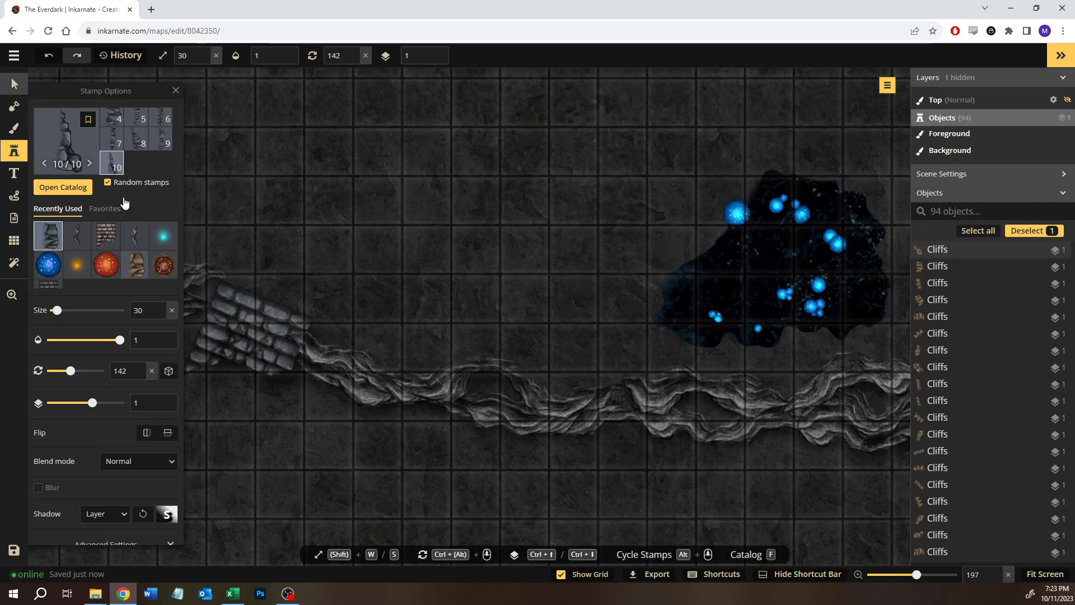
pyautogui.click(245, 336)
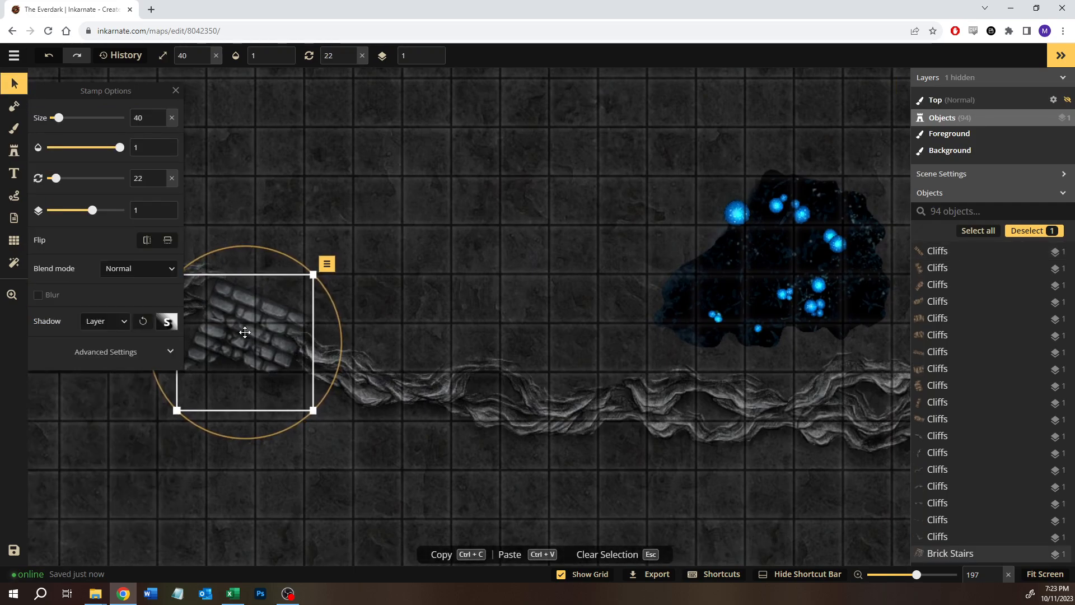
pyautogui.press('Left')
pyautogui.press('Up')
pyautogui.press('Left')
pyautogui.press('Up')
pyautogui.press('Left')
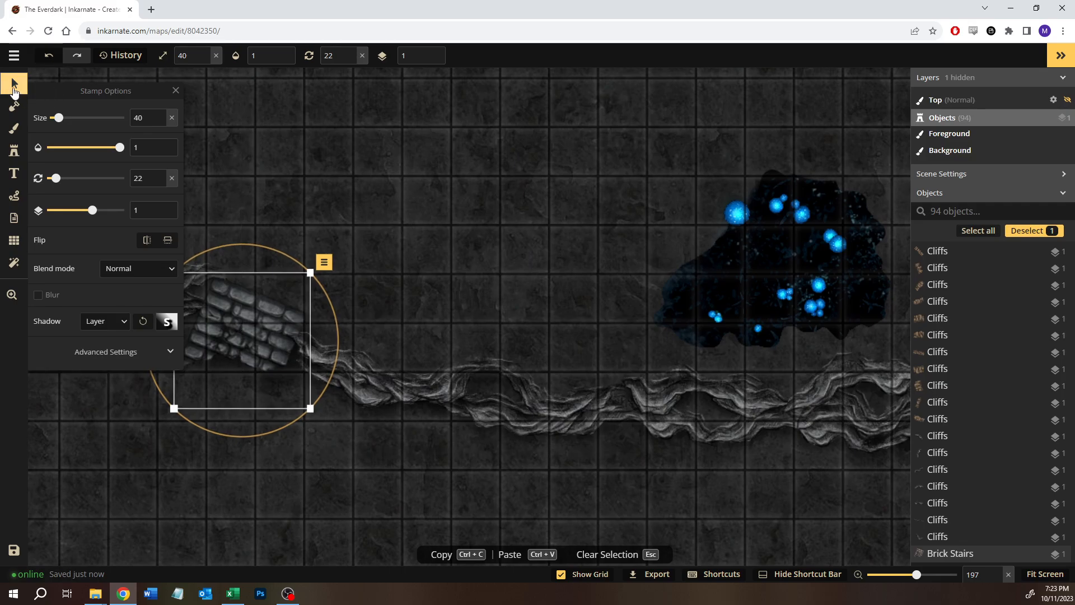
pyautogui.click(15, 93)
pyautogui.click(603, 178)
# Step: Draw a large rectangle shape on the background with the tilted tile texture over the area around the tiled room
pyautogui.moveTo(603, 179); pyautogui.dragTo(573, 204)
pyautogui.moveTo(802, 157); pyautogui.dragTo(377, 336)
pyautogui.moveTo(465, 297); pyautogui.dragTo(467, 333)
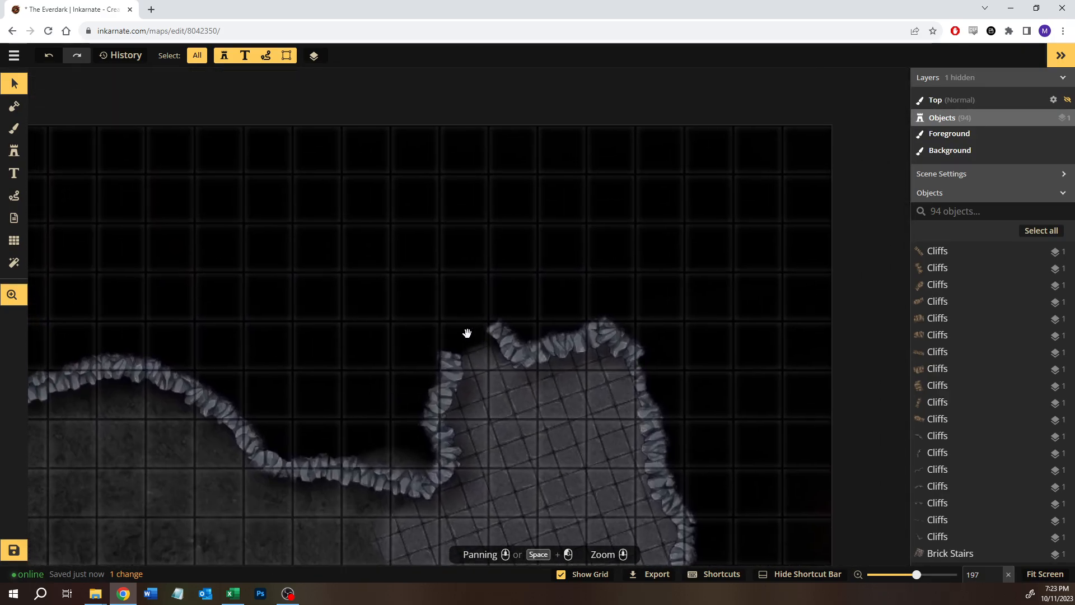
pyautogui.click(14, 128)
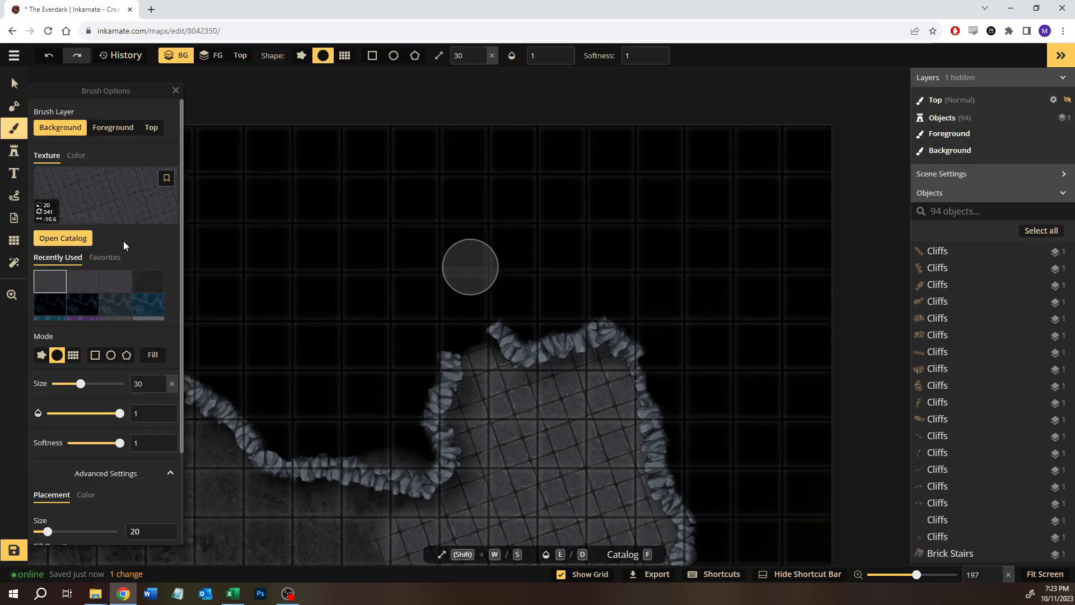
pyautogui.click(95, 355)
pyautogui.moveTo(273, 211); pyautogui.dragTo(711, 401)
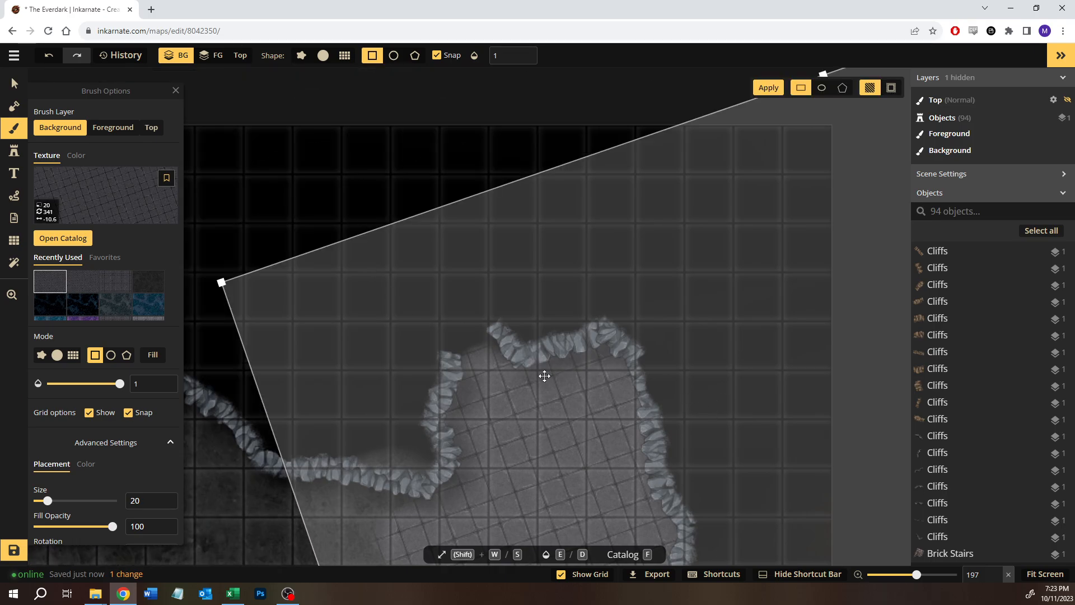
# Step: Rotate the rectangle shape and shrink it to roughly the size of a small room
pyautogui.scroll(-3, 540, 375)
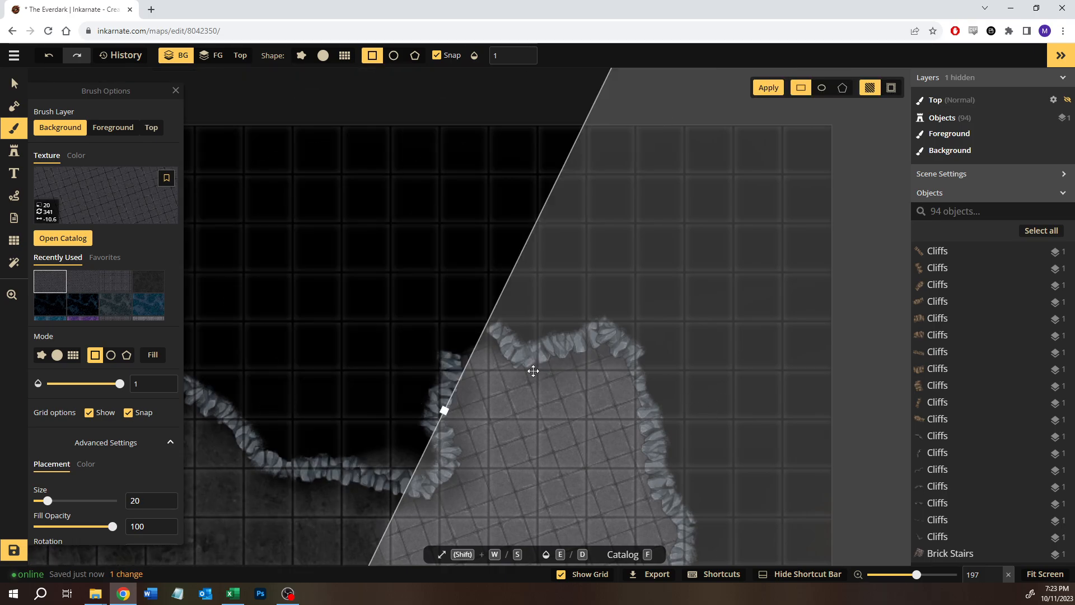
pyautogui.scroll(2, 532, 370)
pyautogui.scroll(3, 496, 360)
pyautogui.press('s')
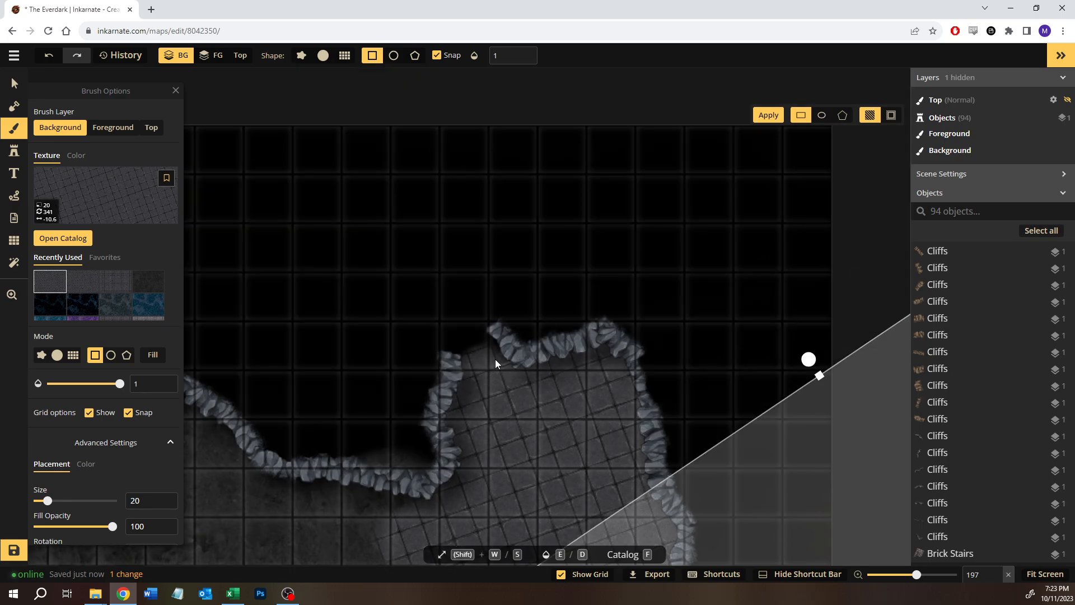
pyautogui.moveTo(772, 489); pyautogui.dragTo(404, 252)
pyautogui.press('s')
pyautogui.press('s')
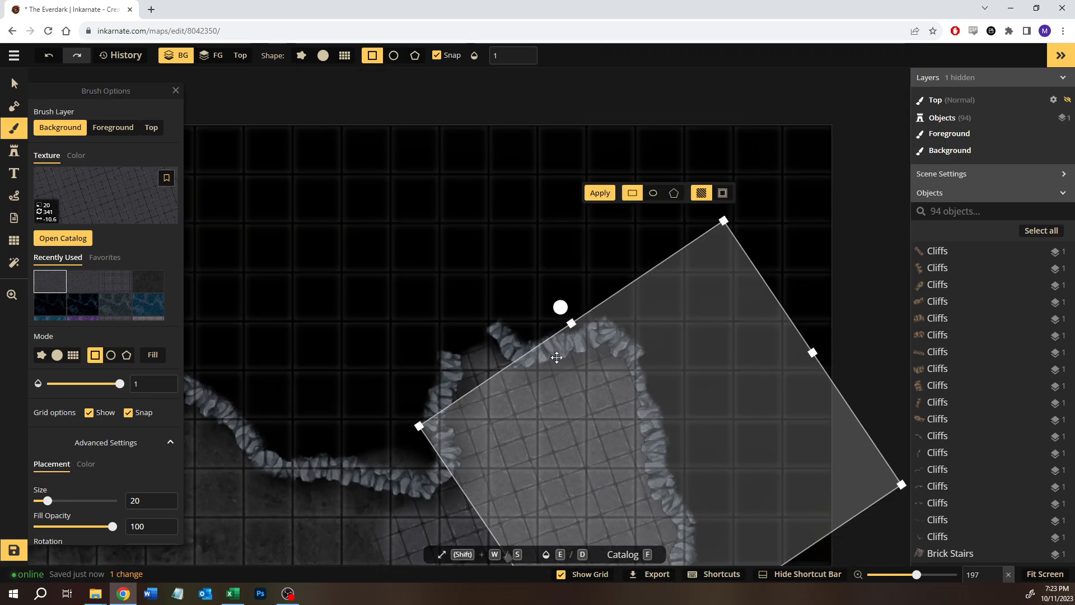
pyautogui.press('w')
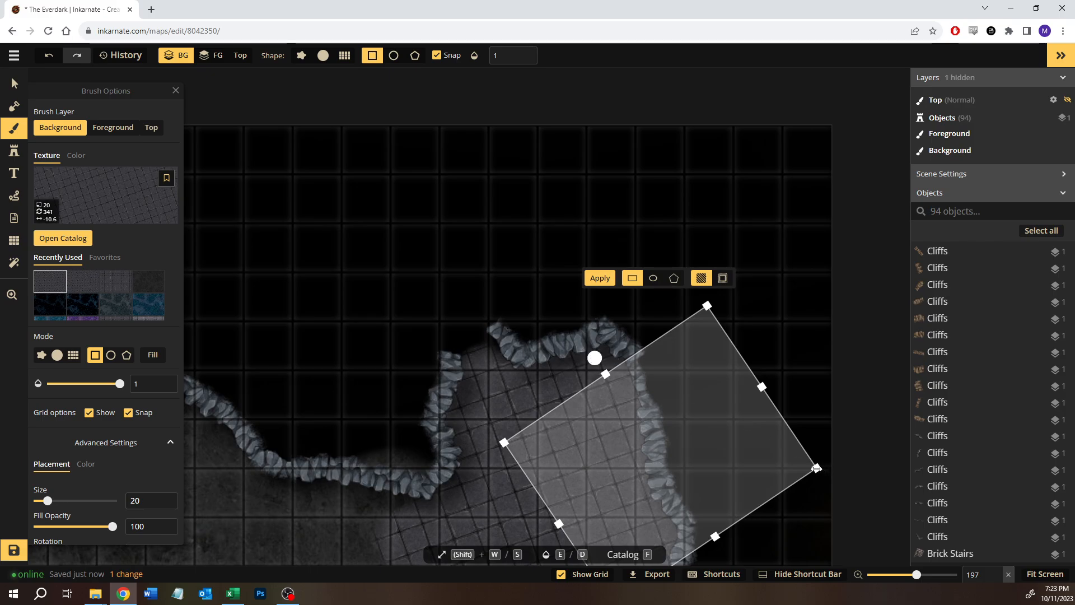
pyautogui.moveTo(816, 468); pyautogui.dragTo(770, 464)
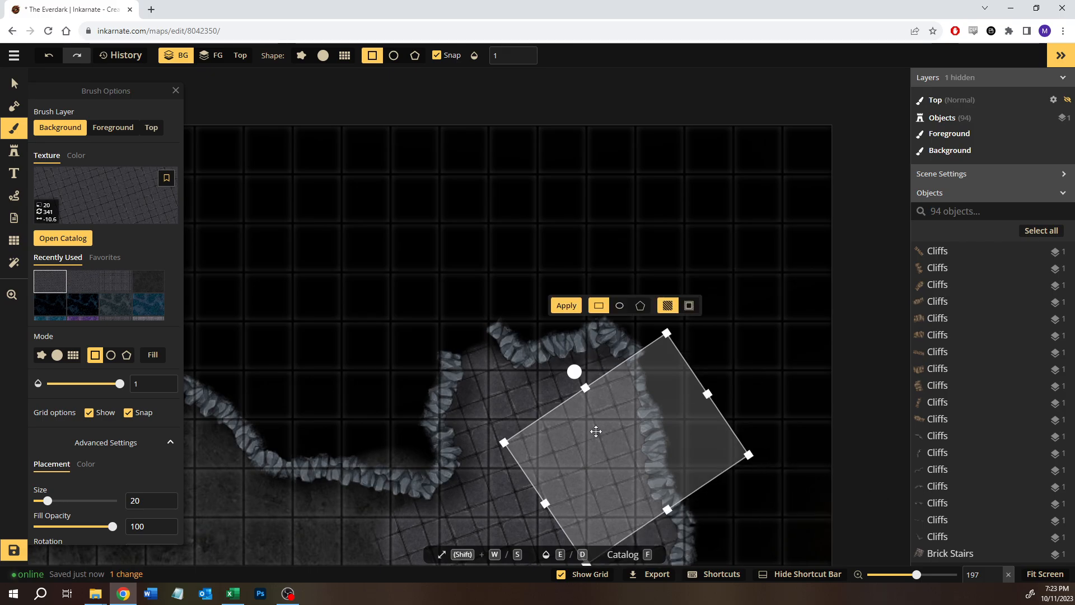
# Step: Move the rectangle to the empty area northwest of the tiled room, widen it and reduce its tilt
pyautogui.moveTo(593, 432); pyautogui.dragTo(366, 215)
pyautogui.moveTo(367, 158); pyautogui.dragTo(402, 161)
pyautogui.moveTo(459, 243); pyautogui.dragTo(395, 257)
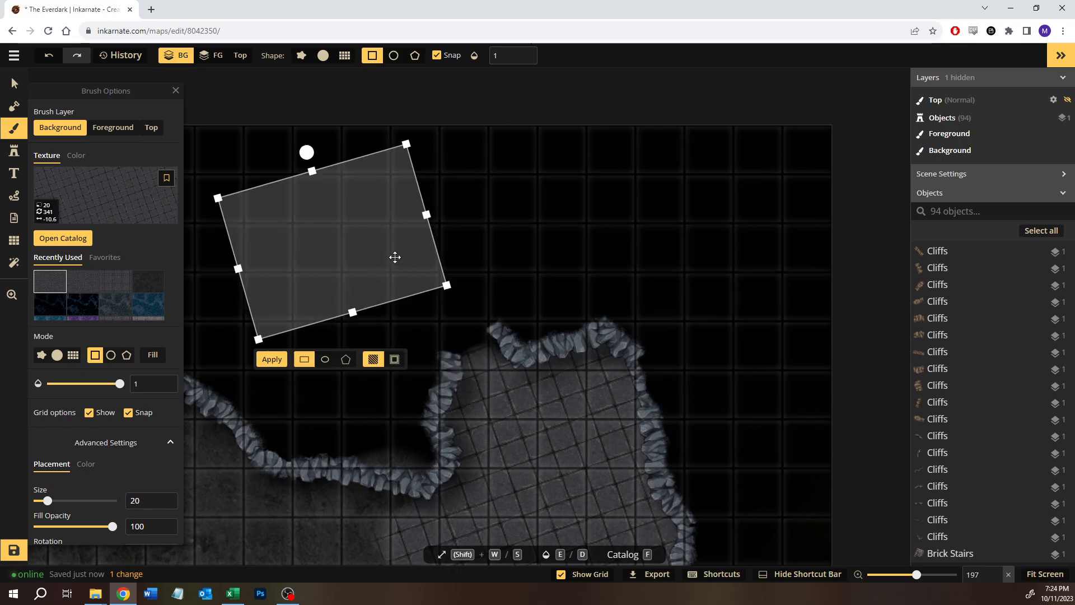
pyautogui.moveTo(426, 215); pyautogui.dragTo(470, 218)
pyautogui.moveTo(408, 240); pyautogui.dragTo(408, 238)
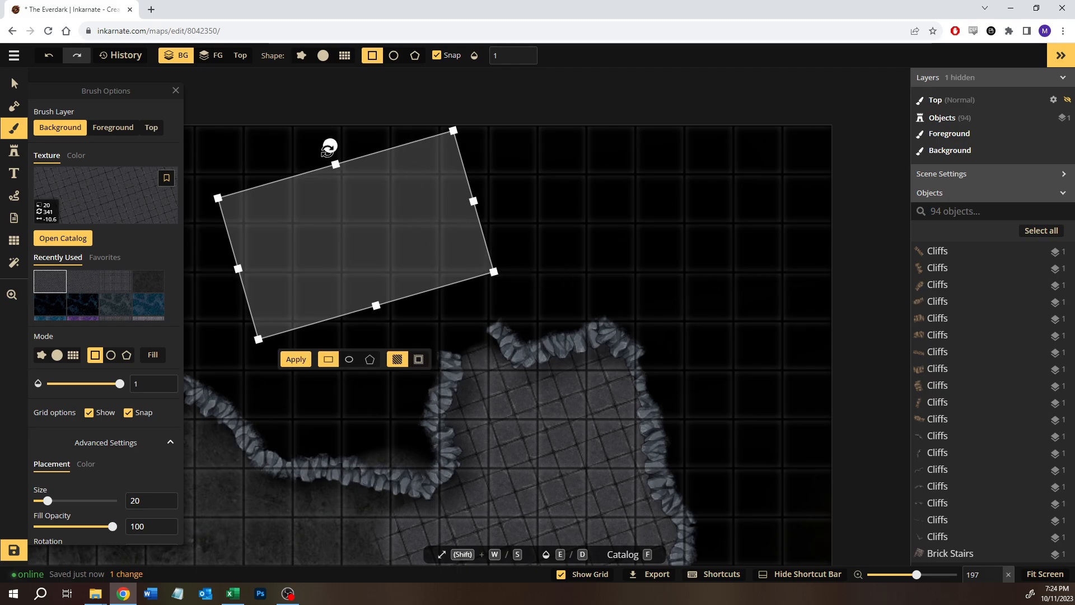
pyautogui.moveTo(331, 149); pyautogui.dragTo(342, 141)
pyautogui.moveTo(403, 237); pyautogui.dragTo(366, 237)
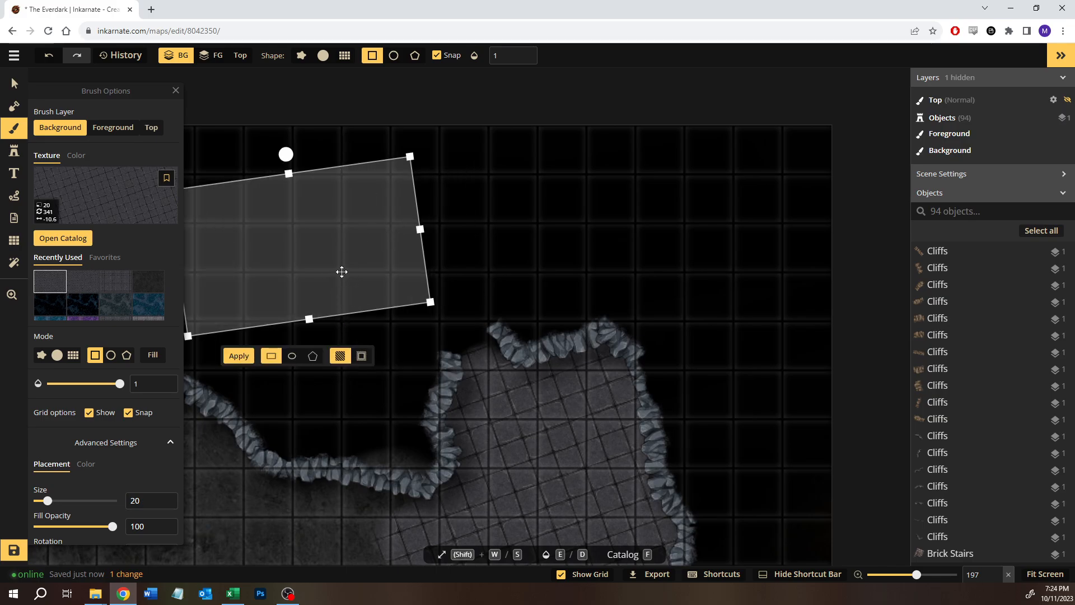
pyautogui.moveTo(356, 238); pyautogui.dragTo(369, 251)
# Step: Fine-tune the rectangle's width and position beyond the room's northwest gap and apply it as a tilted tile floor
pyautogui.moveTo(389, 416); pyautogui.dragTo(558, 381)
pyautogui.scroll(-2, 557, 378)
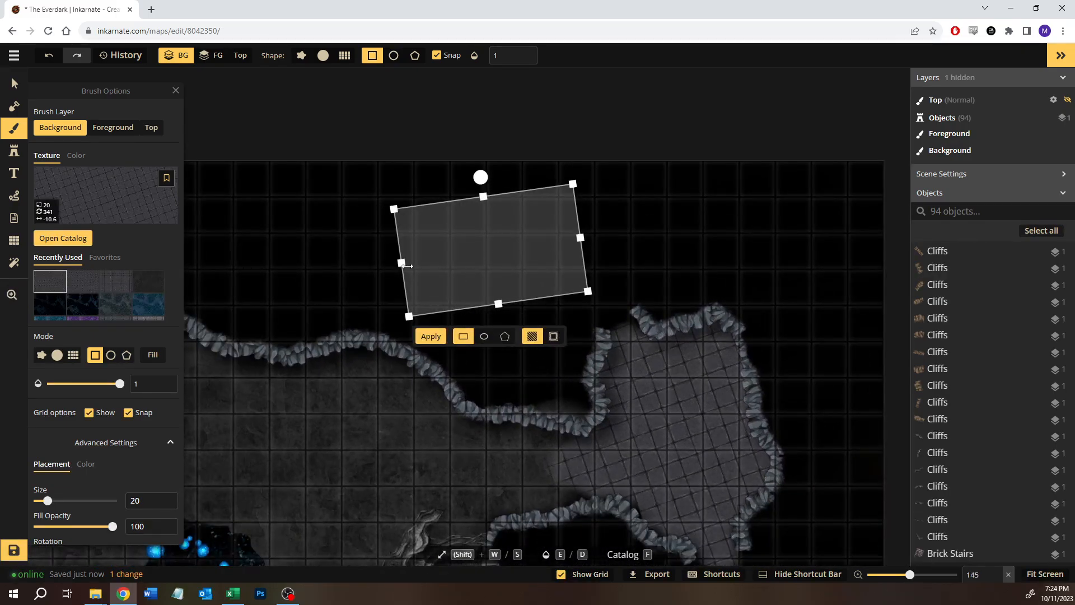
pyautogui.moveTo(402, 263)
pyautogui.mouseDown()
pyautogui.moveTo(440, 266)
pyautogui.moveTo(419, 262)
pyautogui.mouseUp()
pyautogui.click(500, 248)
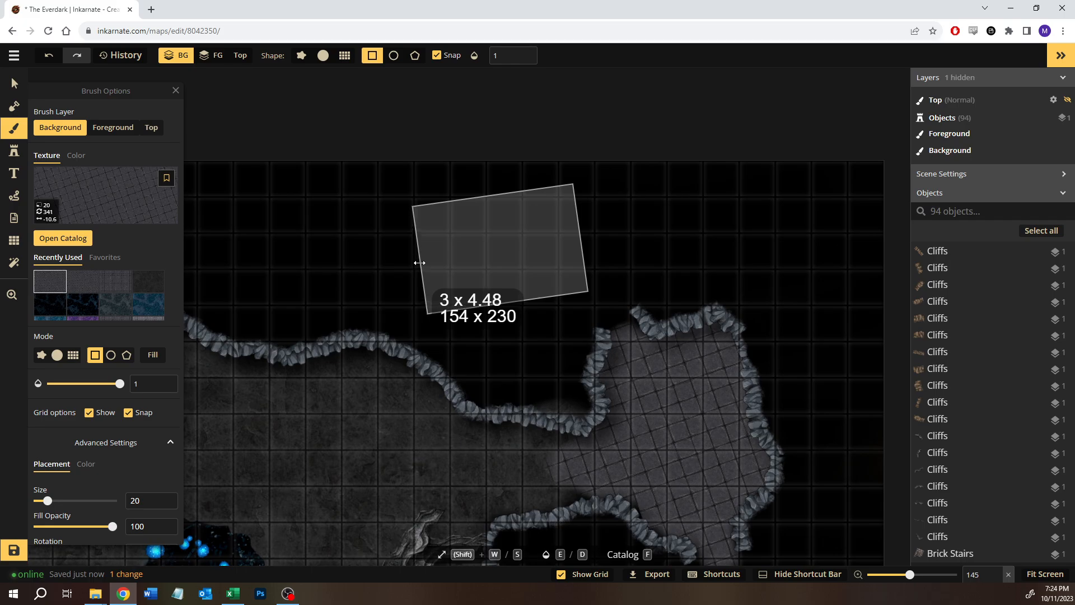
pyautogui.moveTo(420, 263); pyautogui.dragTo(419, 262)
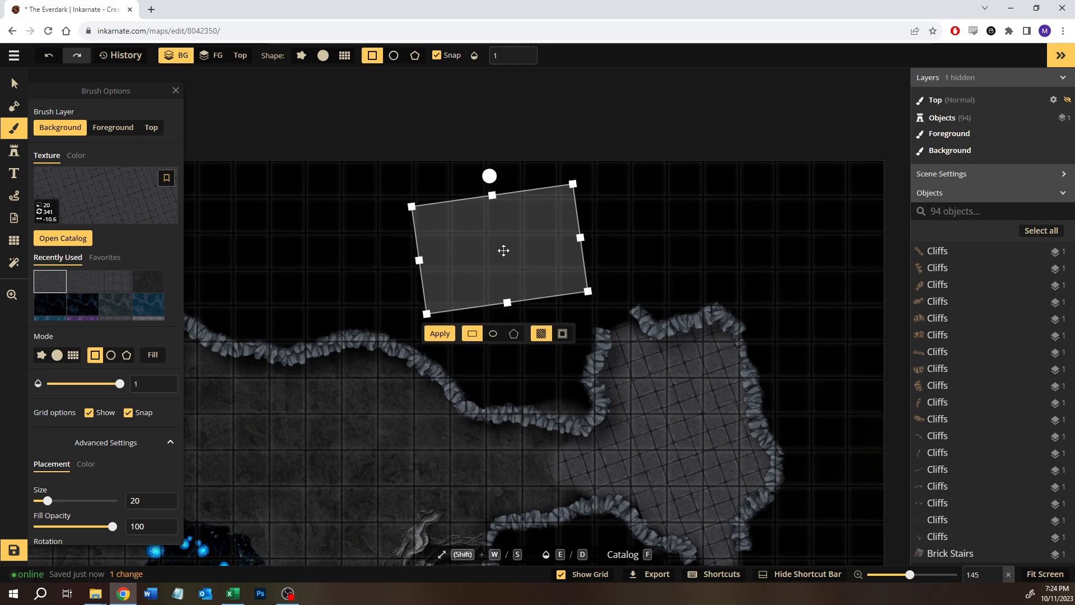
pyautogui.moveTo(501, 250); pyautogui.dragTo(525, 255)
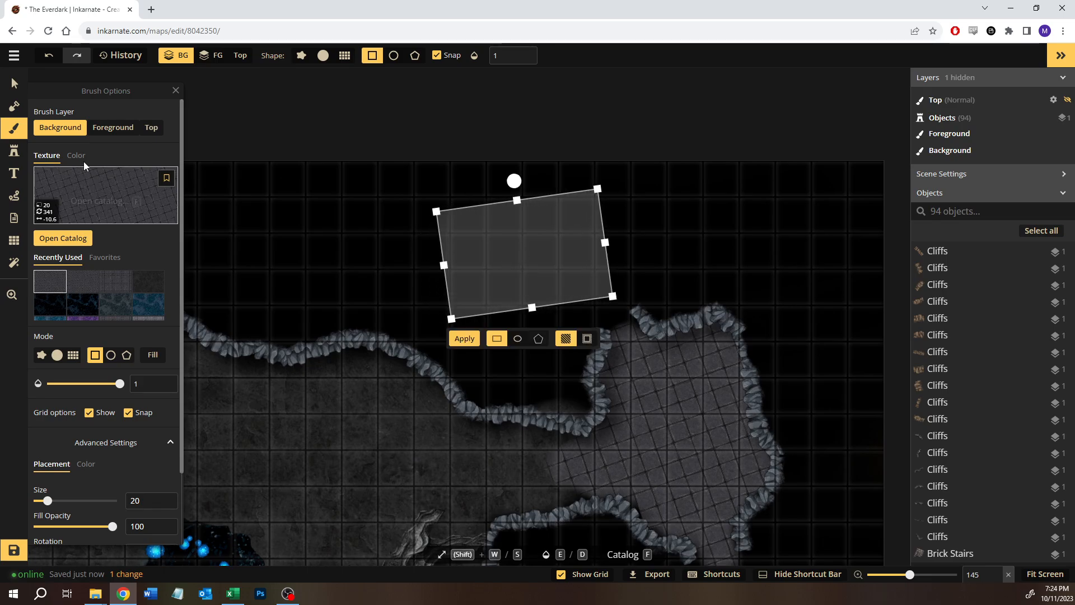
pyautogui.click(14, 83)
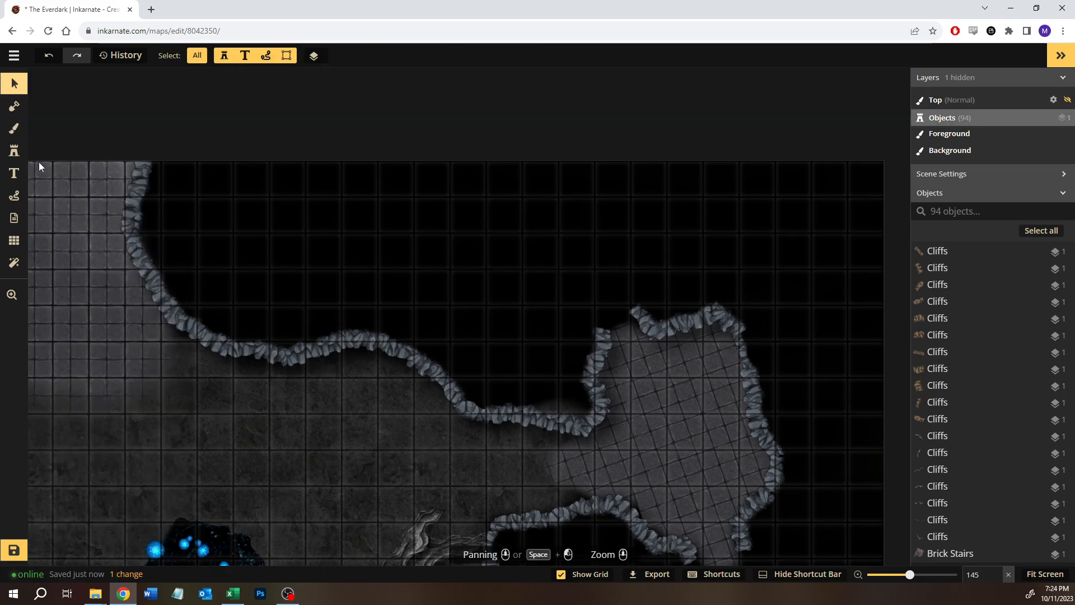
pyautogui.click(14, 129)
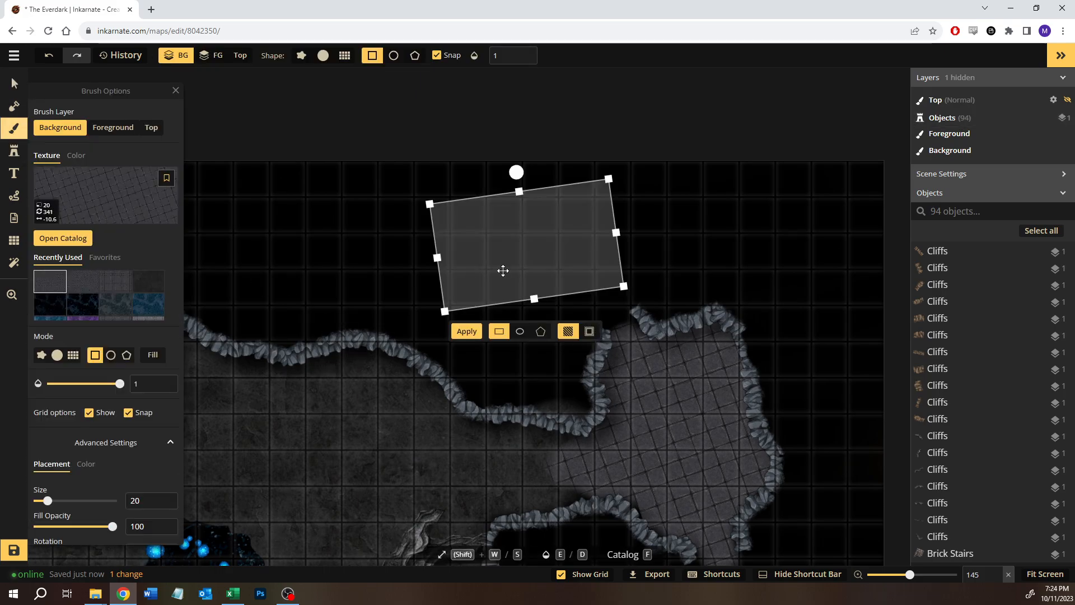
pyautogui.click(466, 332)
pyautogui.click(689, 334)
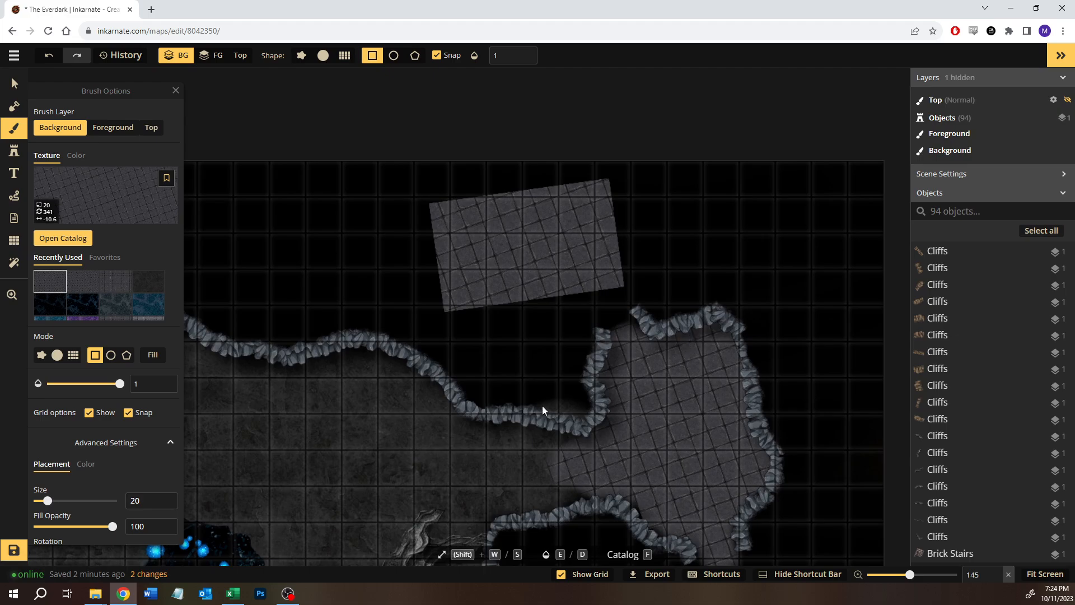
# Step: Stamp a size 40 cliff piece on the west side of the northwest gap, rotated to 327 to lead toward the new floor
pyautogui.click(14, 151)
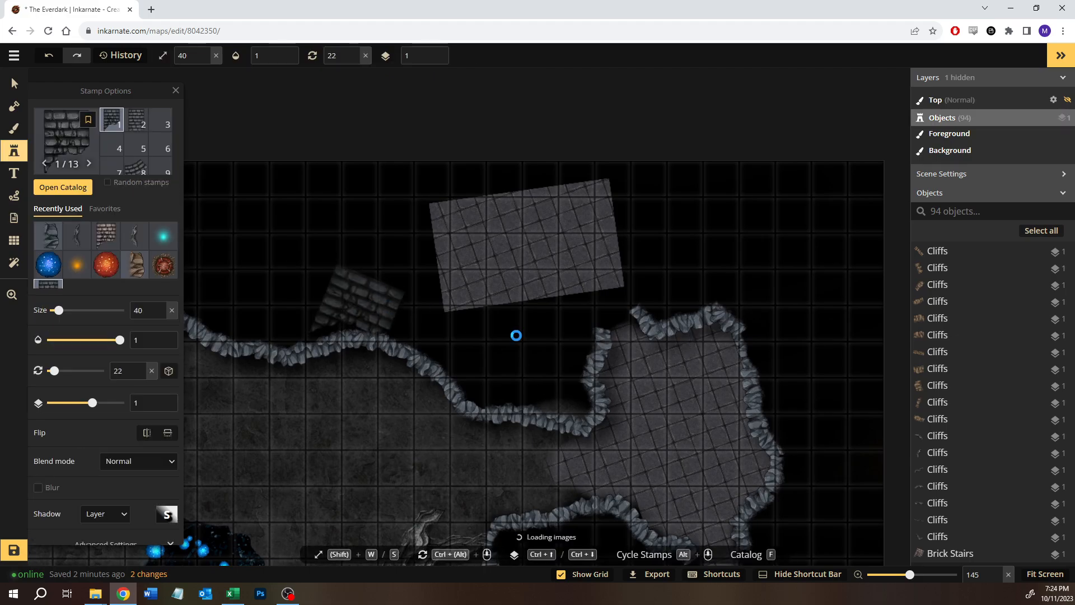
pyautogui.click(54, 237)
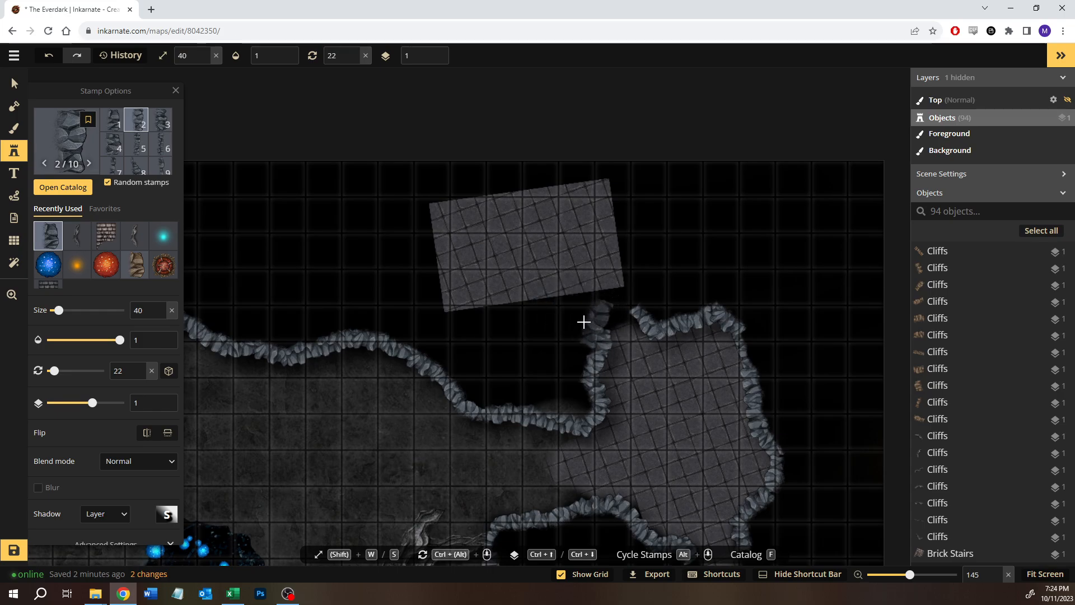
pyautogui.click(585, 320)
pyautogui.moveTo(577, 281); pyautogui.dragTo(537, 301)
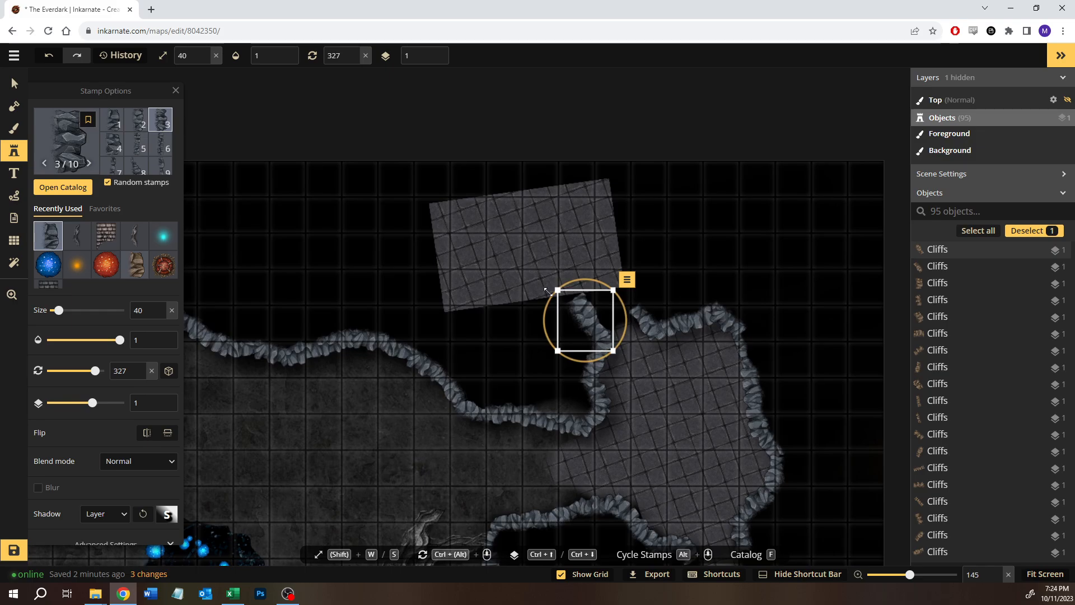
# Step: Continue the cliff wall westward along the new floor's south edge with two pieces rotated to 276 and 261
pyautogui.click(512, 311)
pyautogui.moveTo(502, 271); pyautogui.dragTo(549, 300)
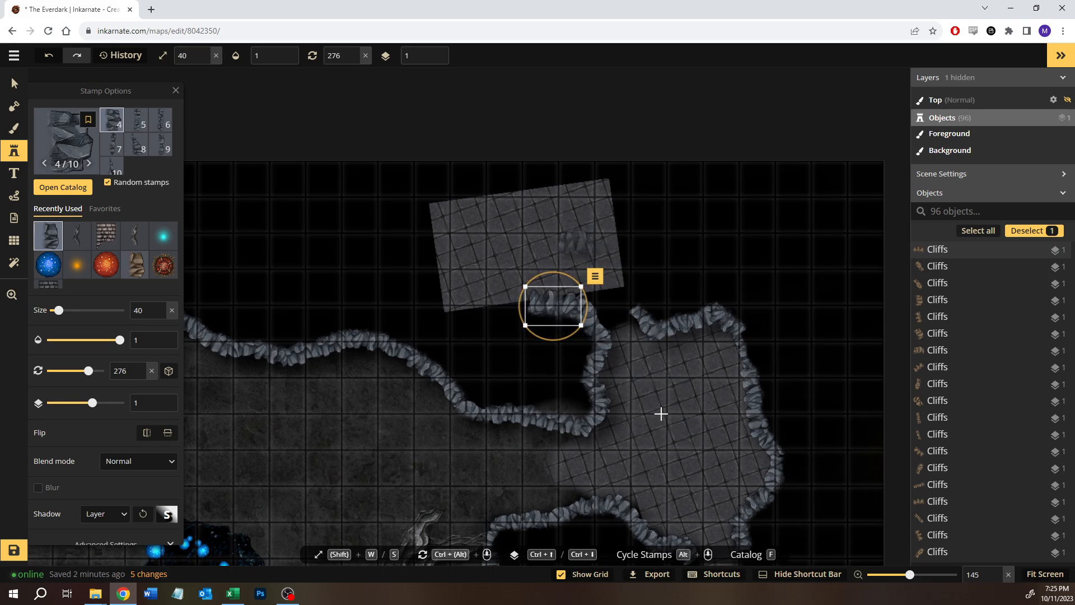
pyautogui.click(509, 297)
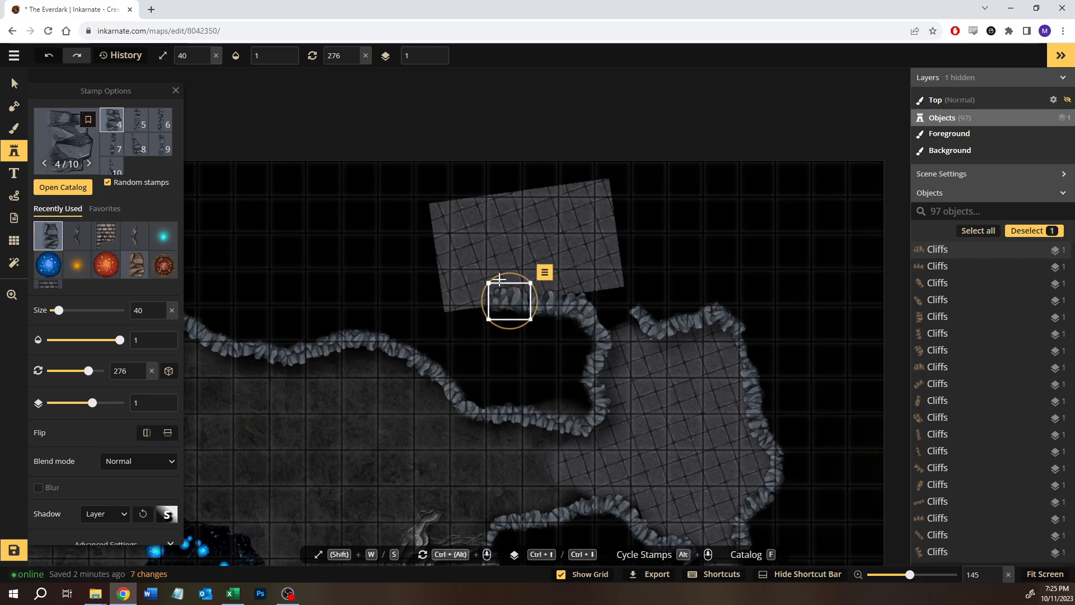
pyautogui.moveTo(501, 272); pyautogui.dragTo(495, 275)
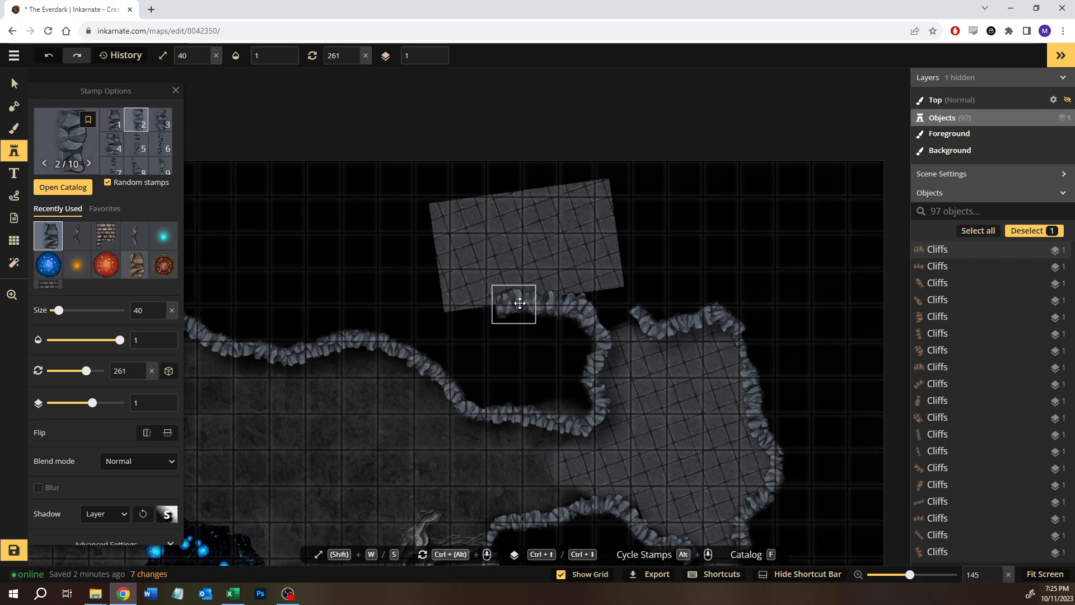
# Step: Stamp a cliff piece rotated to 156 on the gap's east side and another rotated to 278 at the south wall's west end
pyautogui.click(627, 288)
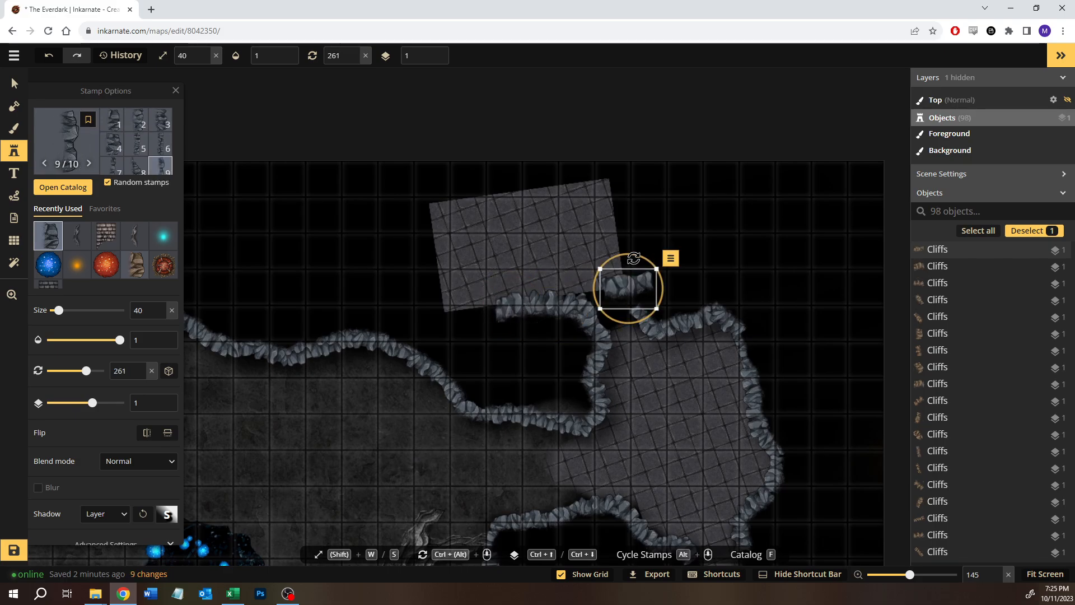
pyautogui.moveTo(635, 251); pyautogui.dragTo(592, 289)
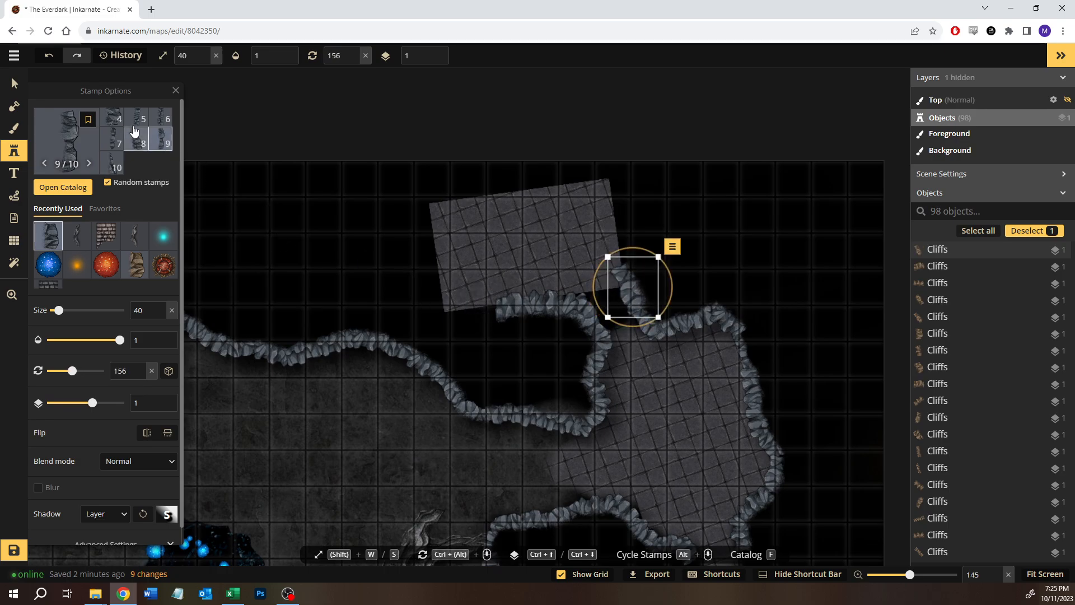
pyautogui.scroll(1, 132, 134)
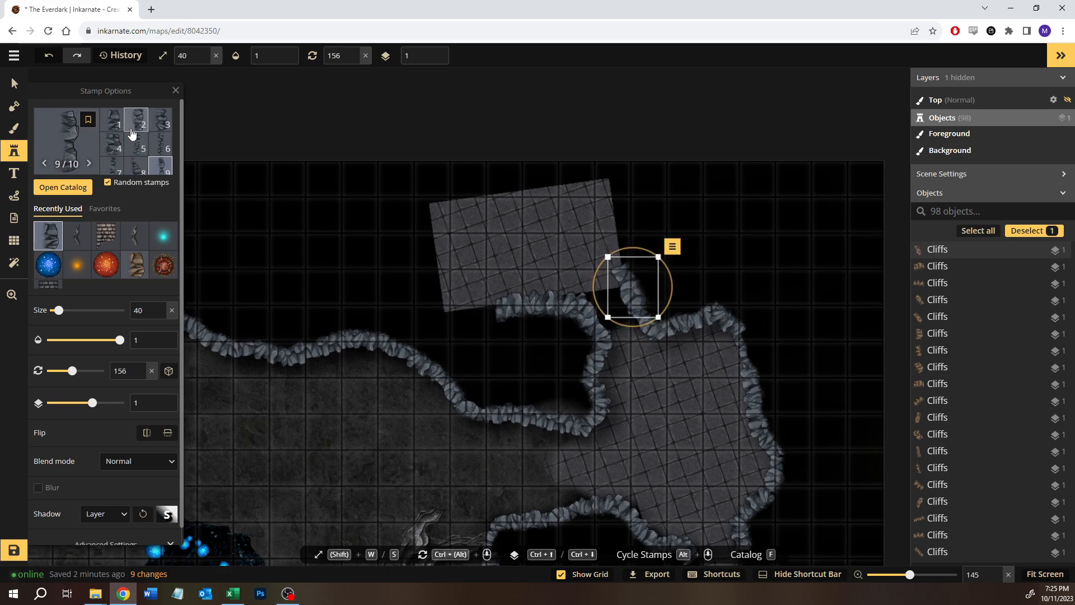
pyautogui.click(468, 302)
pyautogui.moveTo(467, 268); pyautogui.dragTo(548, 339)
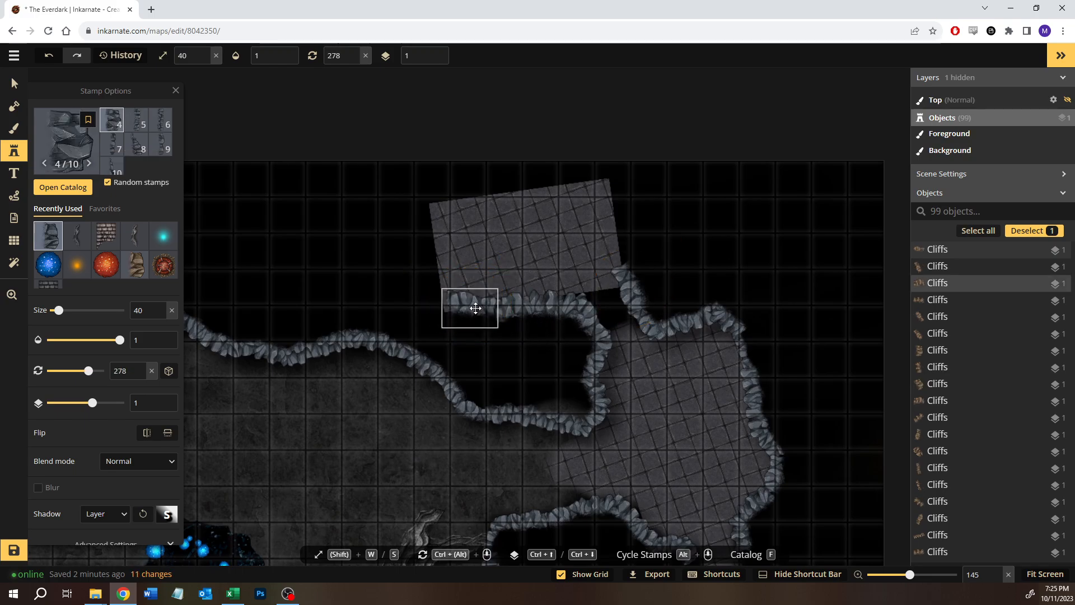
pyautogui.moveTo(476, 304); pyautogui.dragTo(475, 311)
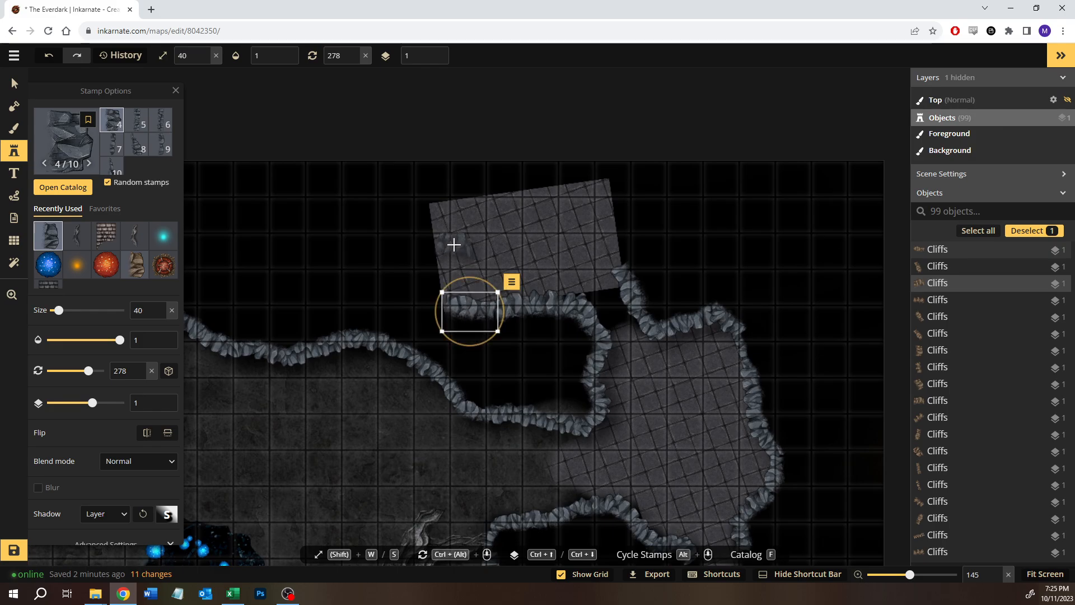
# Step: Add cliff pieces at the new room's southwest corner, rotated to 344, and along its east side, rotated to 182
pyautogui.click(454, 243)
pyautogui.moveTo(447, 218); pyautogui.dragTo(448, 277)
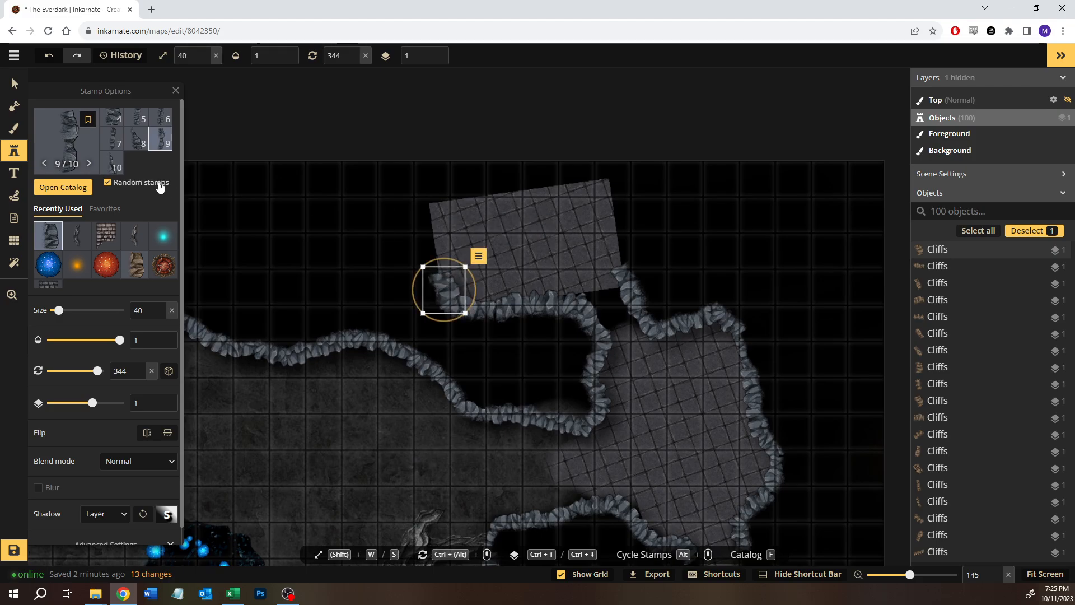
pyautogui.scroll(1, 121, 126)
pyautogui.click(116, 118)
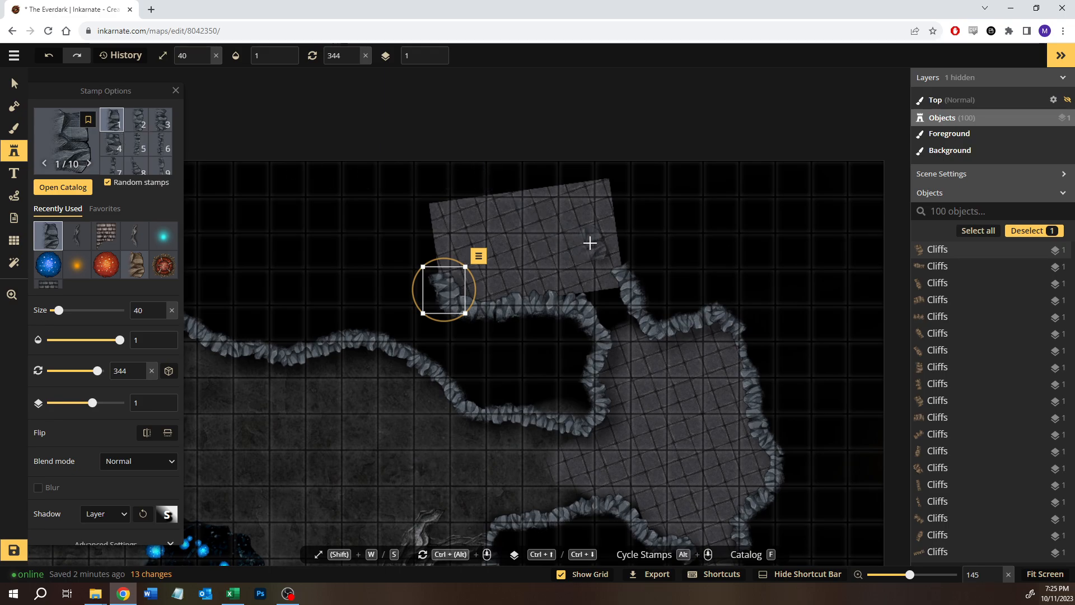
pyautogui.click(614, 245)
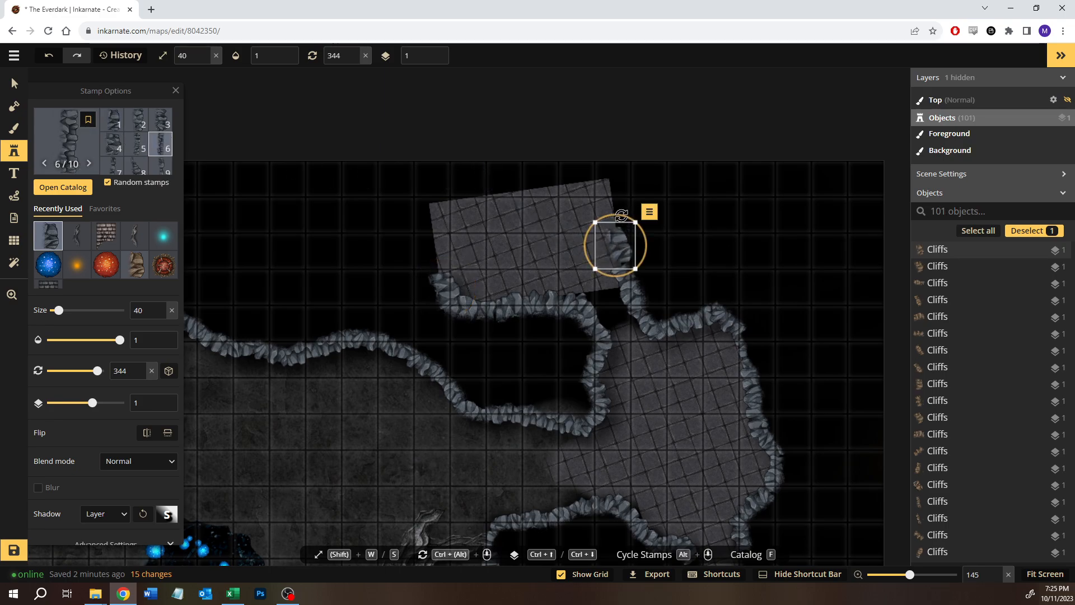
pyautogui.moveTo(621, 215); pyautogui.dragTo(591, 295)
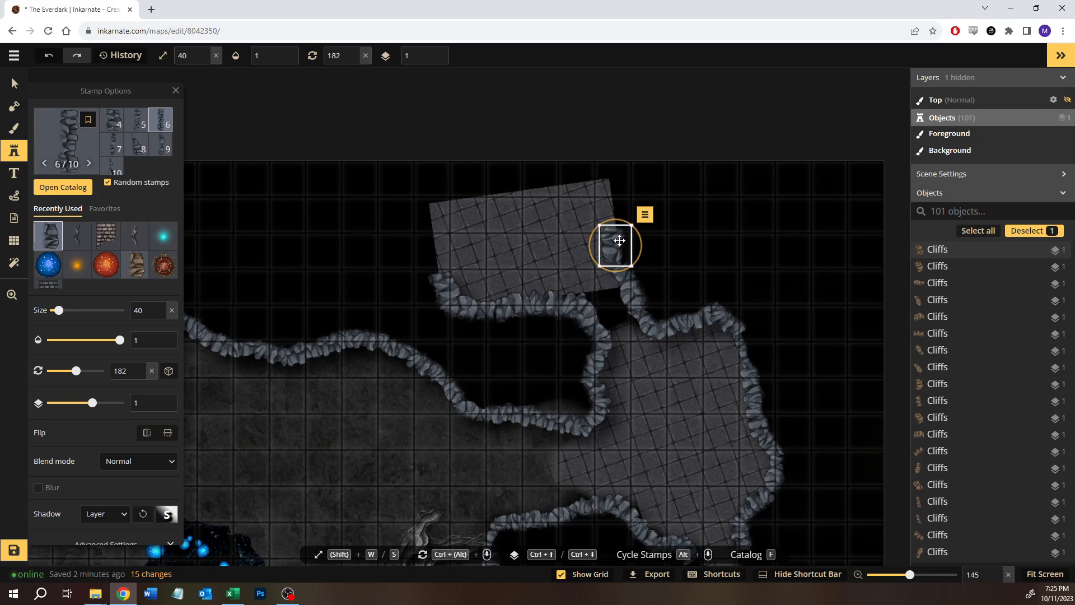
pyautogui.moveTo(619, 240); pyautogui.dragTo(621, 247)
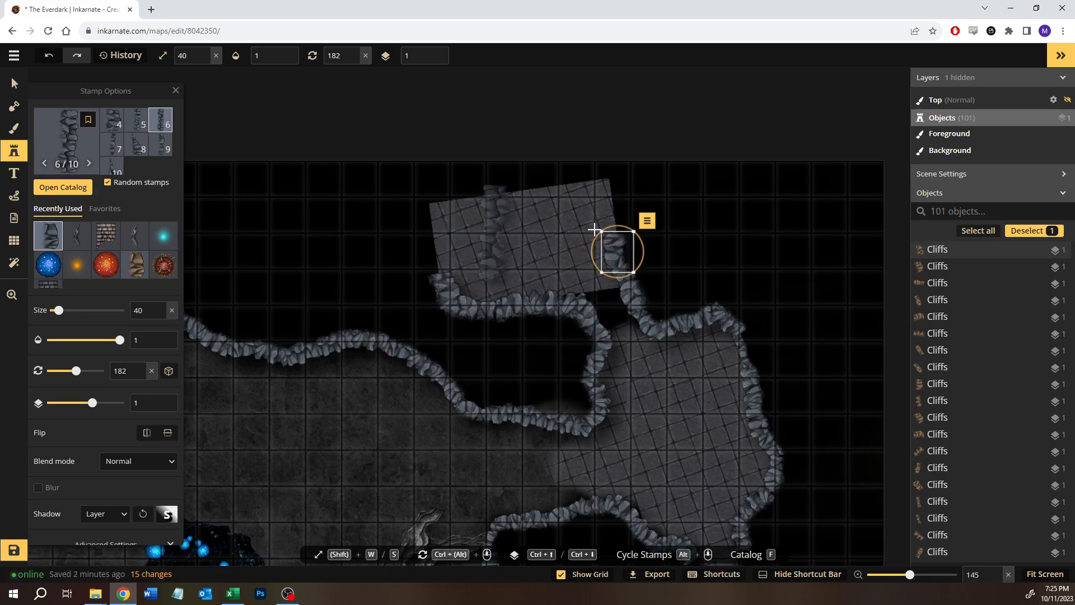
# Step: Stamp a long cliff piece along the eastern half of the new room's north edge, rotated to 97
pyautogui.click(571, 201)
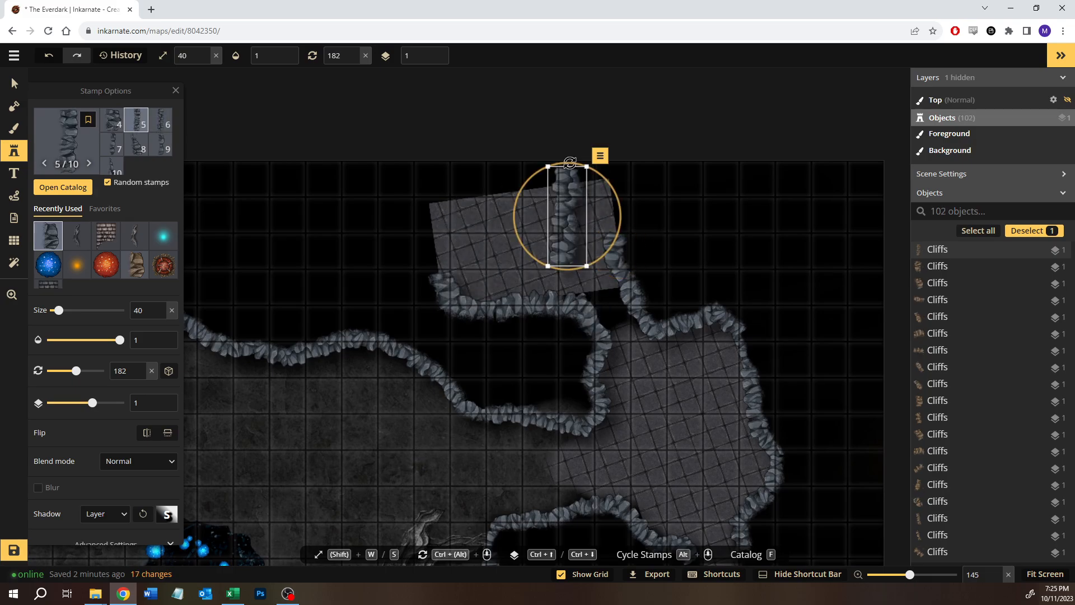
pyautogui.moveTo(570, 162); pyautogui.dragTo(498, 204)
pyautogui.moveTo(578, 219); pyautogui.dragTo(575, 188)
pyautogui.moveTo(559, 128)
pyautogui.mouseDown()
pyautogui.moveTo(530, 125)
pyautogui.moveTo(548, 125)
pyautogui.mouseUp()
pyautogui.moveTo(593, 186); pyautogui.dragTo(594, 193)
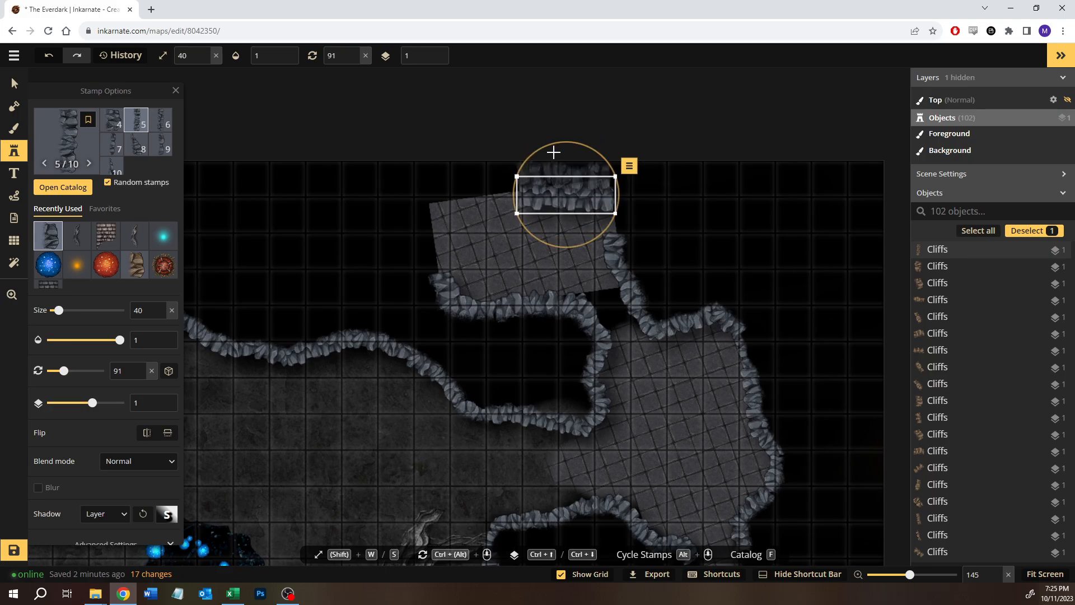
pyautogui.moveTo(551, 146); pyautogui.dragTo(556, 143)
pyautogui.moveTo(543, 192); pyautogui.dragTo(543, 193)
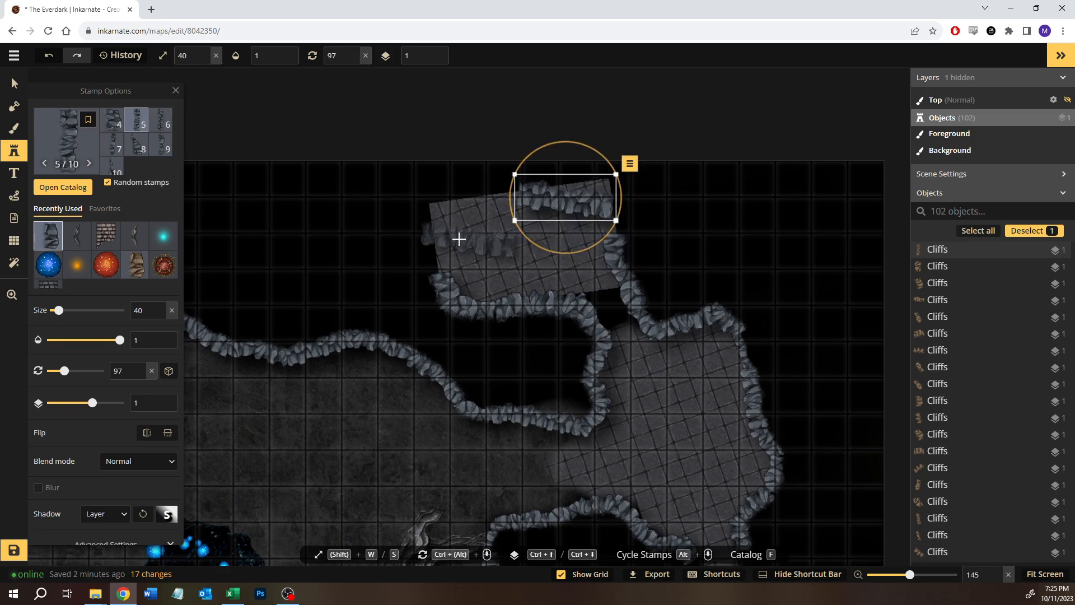
# Step: Add a cliff piece rotated to 8 along the room's west edge and one rotated to 79 along the western north edge
pyautogui.click(450, 239)
pyautogui.moveTo(450, 183); pyautogui.dragTo(360, 230)
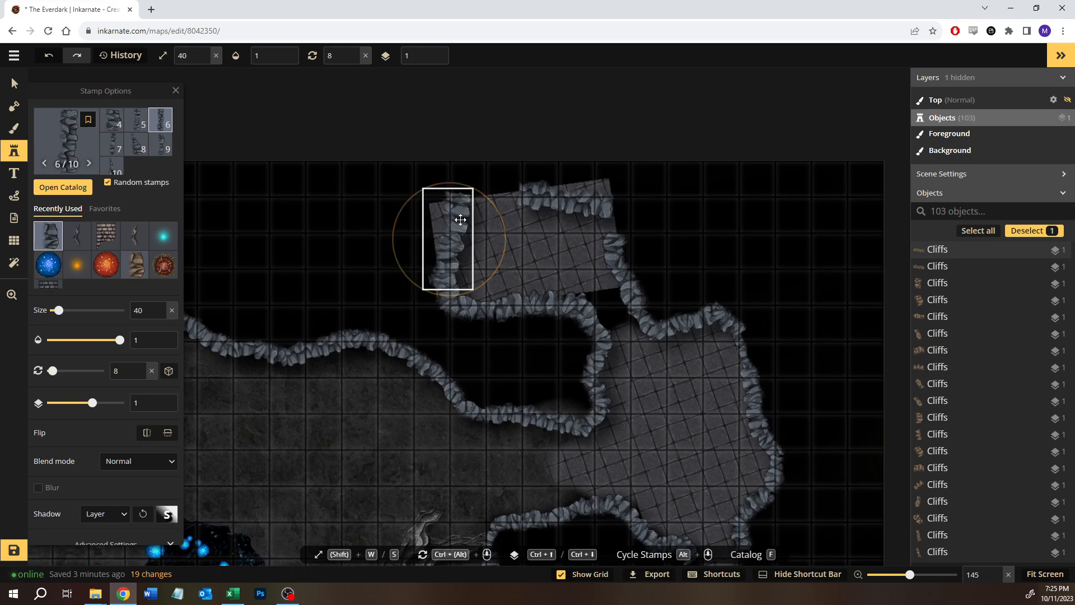
pyautogui.moveTo(460, 219); pyautogui.dragTo(461, 220)
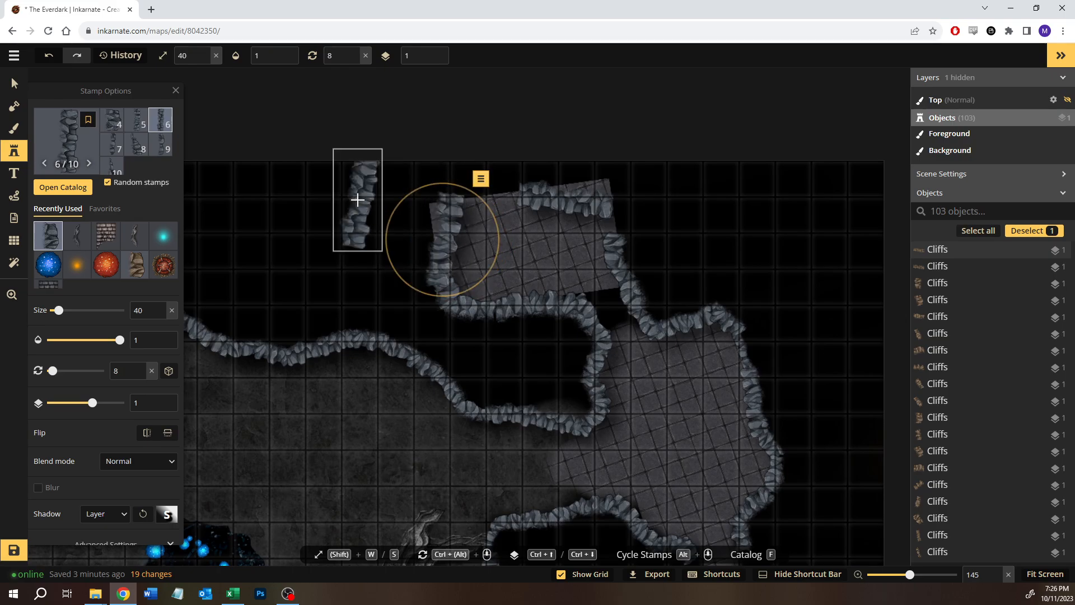
pyautogui.click(357, 200)
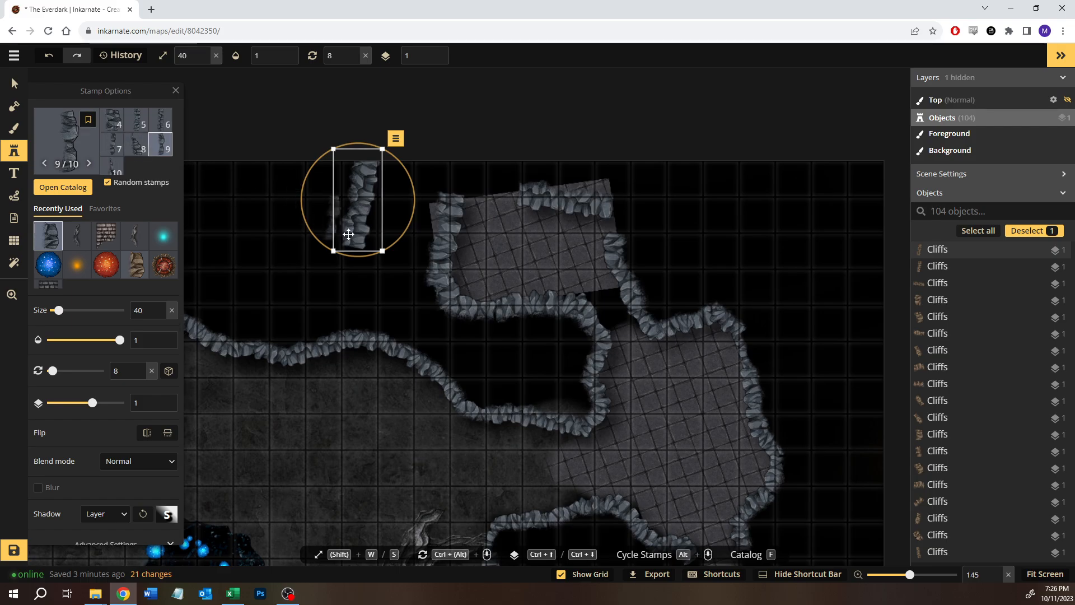
pyautogui.moveTo(374, 146); pyautogui.dragTo(463, 184)
pyautogui.moveTo(355, 200); pyautogui.dragTo(487, 196)
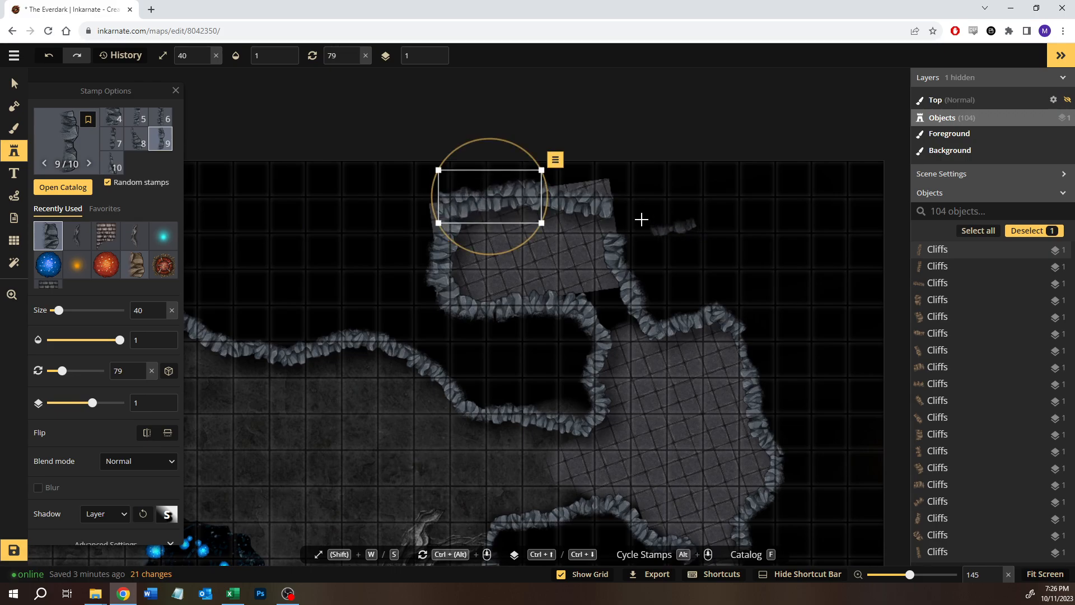
# Step: Close the room's northeast corner with a cliff piece rotated to 167 and clear the selection
pyautogui.click(616, 204)
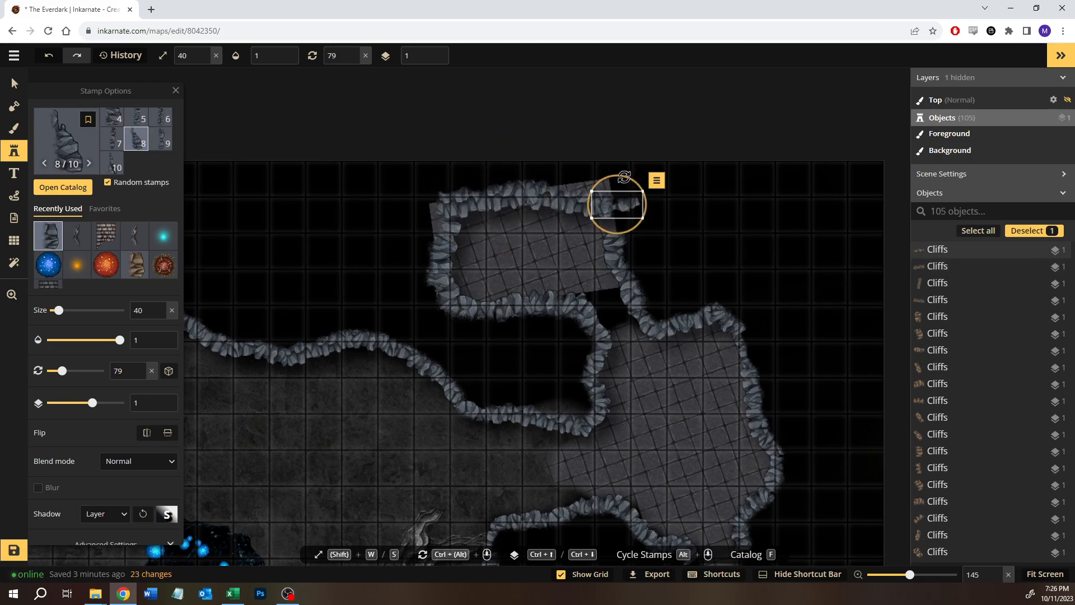
pyautogui.moveTo(624, 177); pyautogui.dragTo(659, 214)
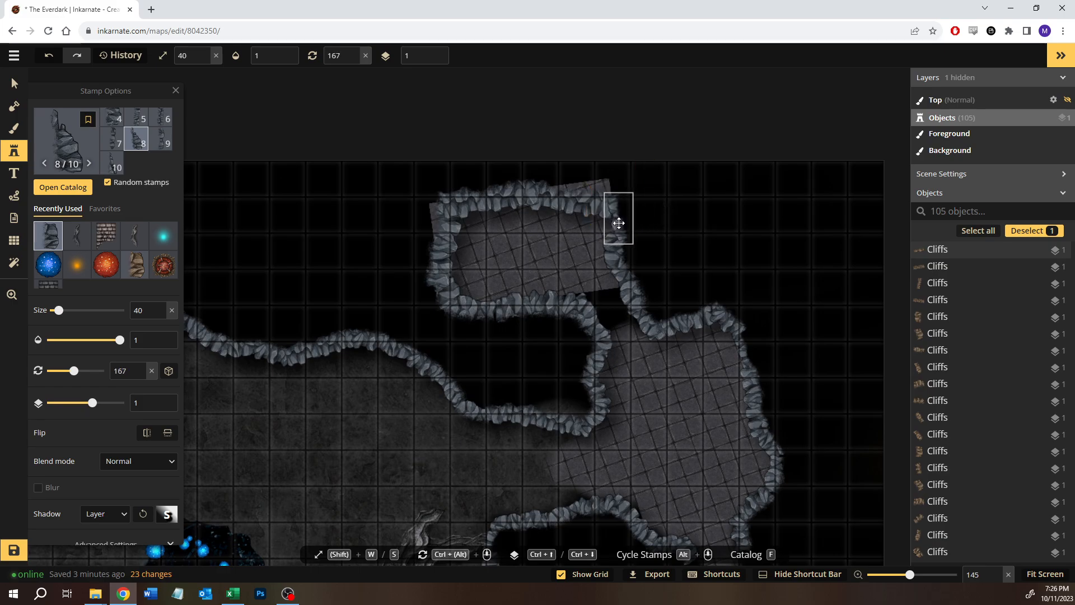
pyautogui.click(14, 84)
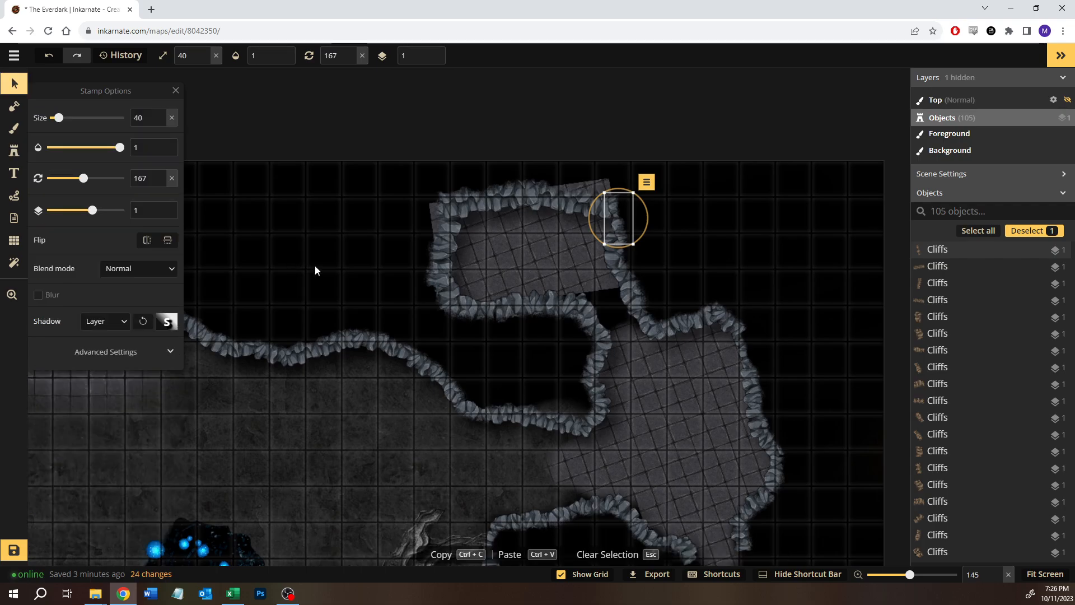
pyautogui.click(316, 267)
# Step: Paint the tile texture on the background with a size 30 round brush to fill the passage between the two tiled rooms
pyautogui.scroll(-2, 401, 276)
pyautogui.scroll(-1, 400, 280)
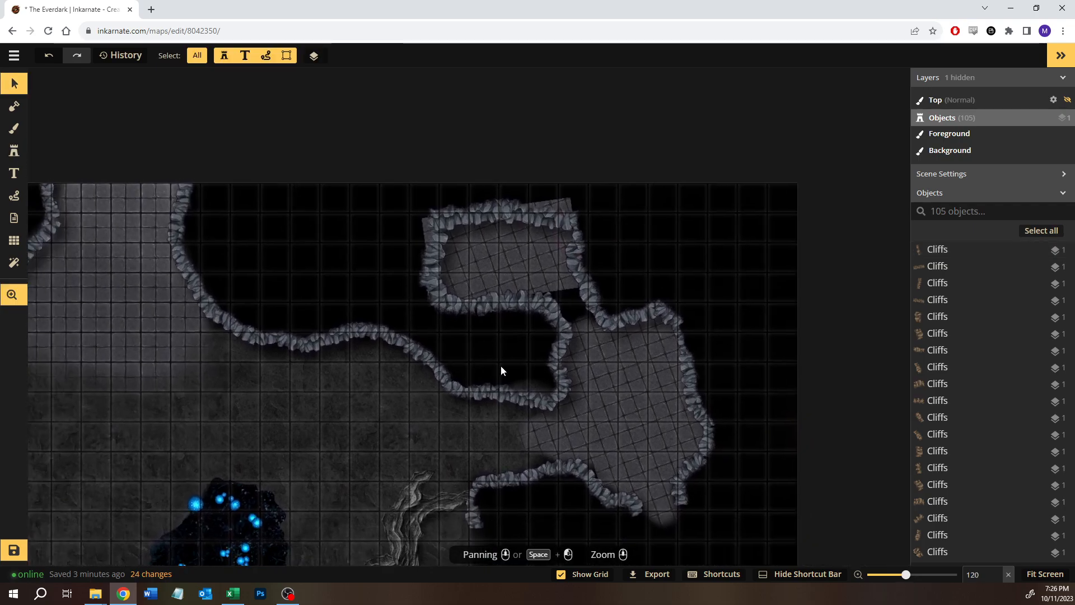
pyautogui.click(14, 128)
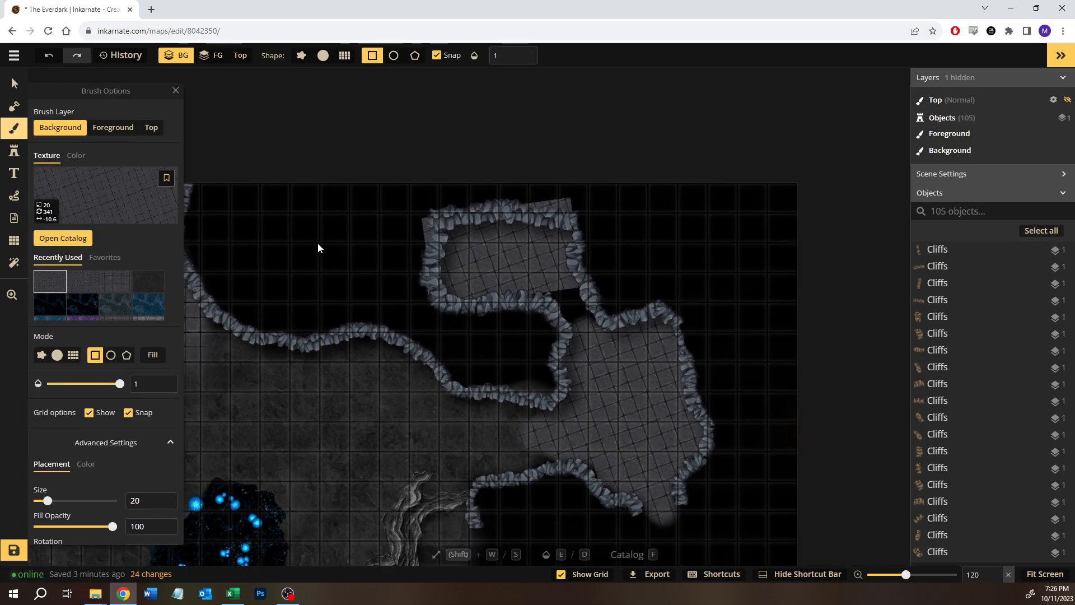
pyautogui.click(57, 355)
pyautogui.scroll(5, 577, 322)
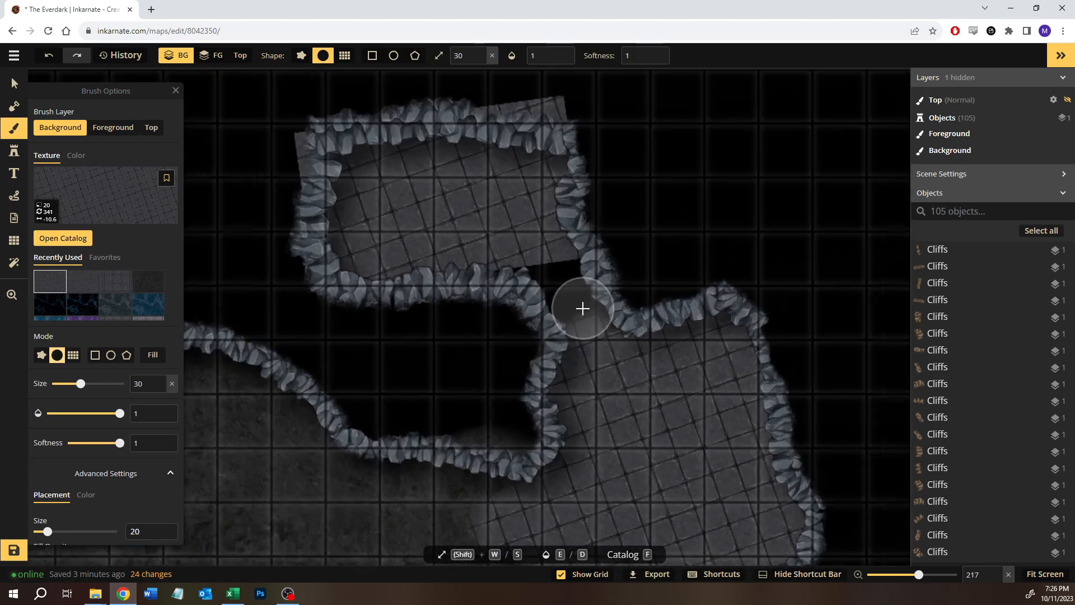
pyautogui.scroll(5, 582, 309)
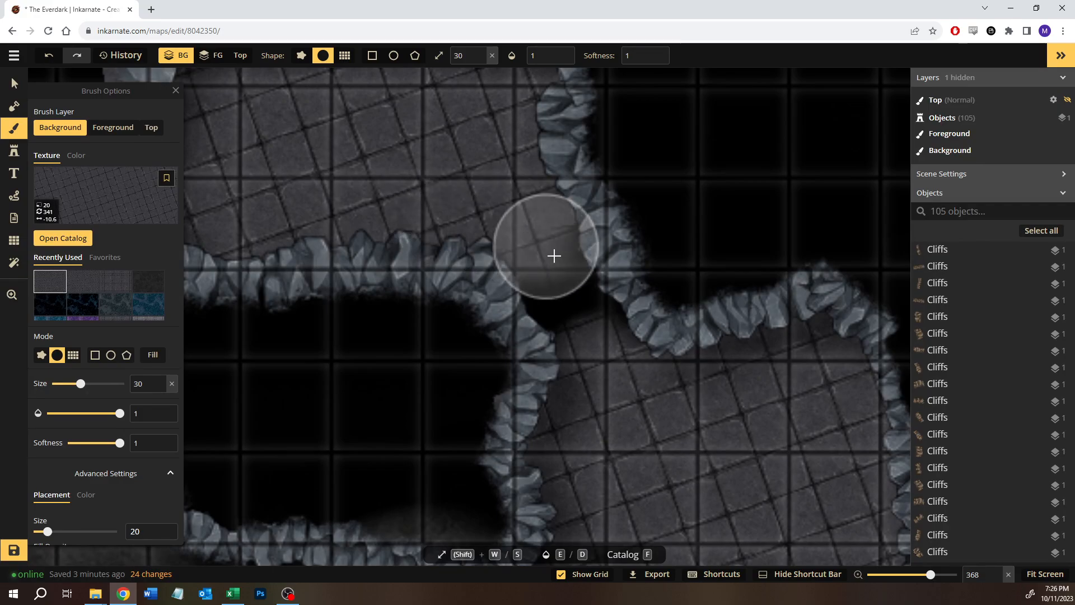
pyautogui.moveTo(555, 255); pyautogui.dragTo(611, 375)
# Step: Paint solid black (000000) over the floor spilling outside the cliff walls around the new room and the pocket south of it
pyautogui.moveTo(613, 430)
pyautogui.mouseDown()
pyautogui.moveTo(645, 254)
pyautogui.moveTo(681, 452)
pyautogui.moveTo(704, 499)
pyautogui.mouseUp()
pyautogui.moveTo(478, 200); pyautogui.dragTo(564, 286)
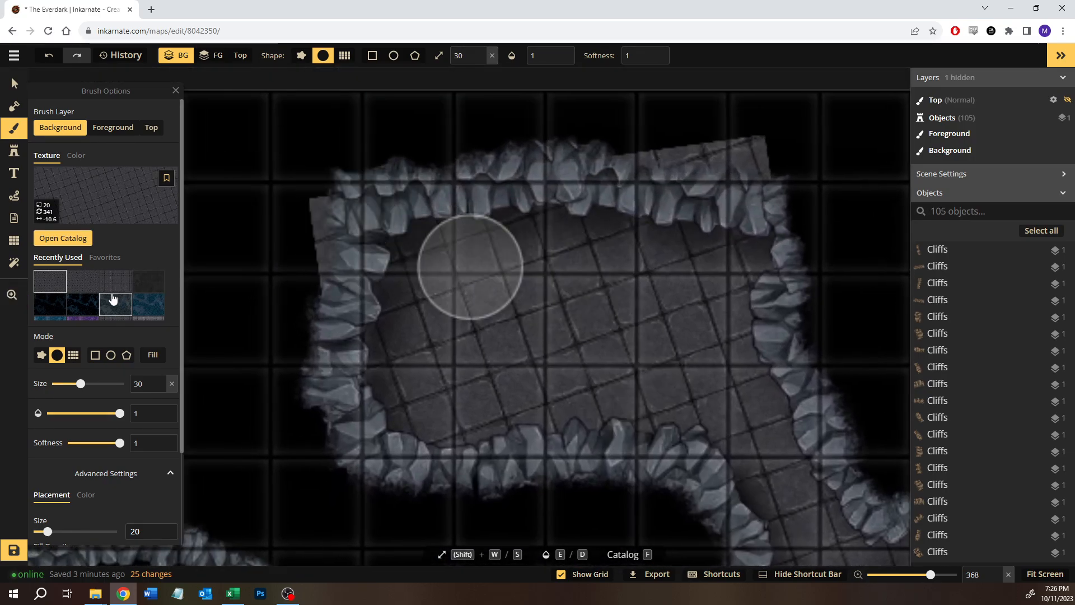
pyautogui.scroll(-1, 112, 298)
pyautogui.click(76, 155)
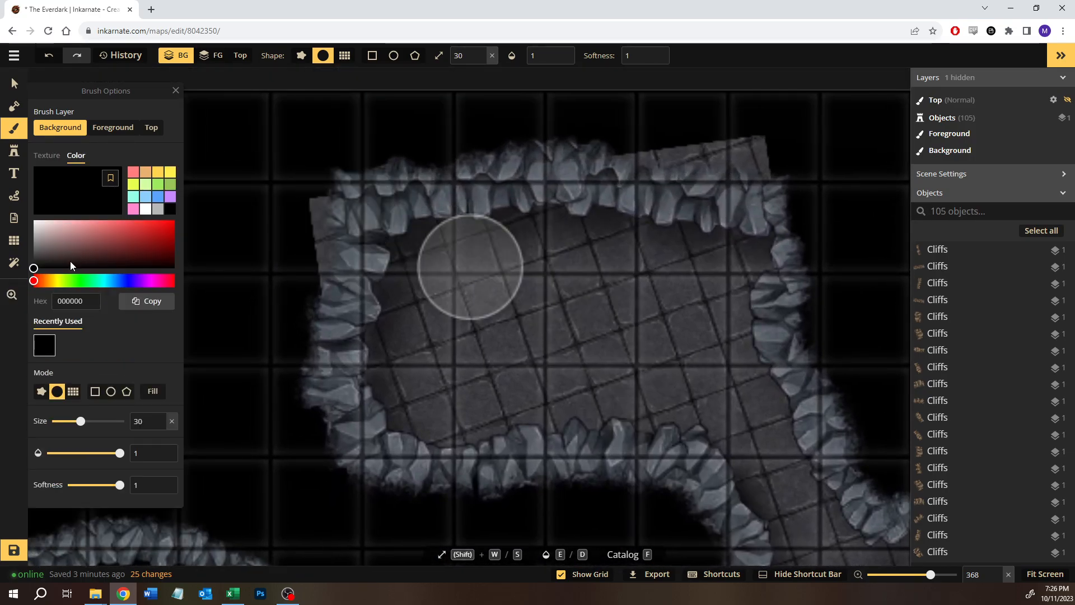
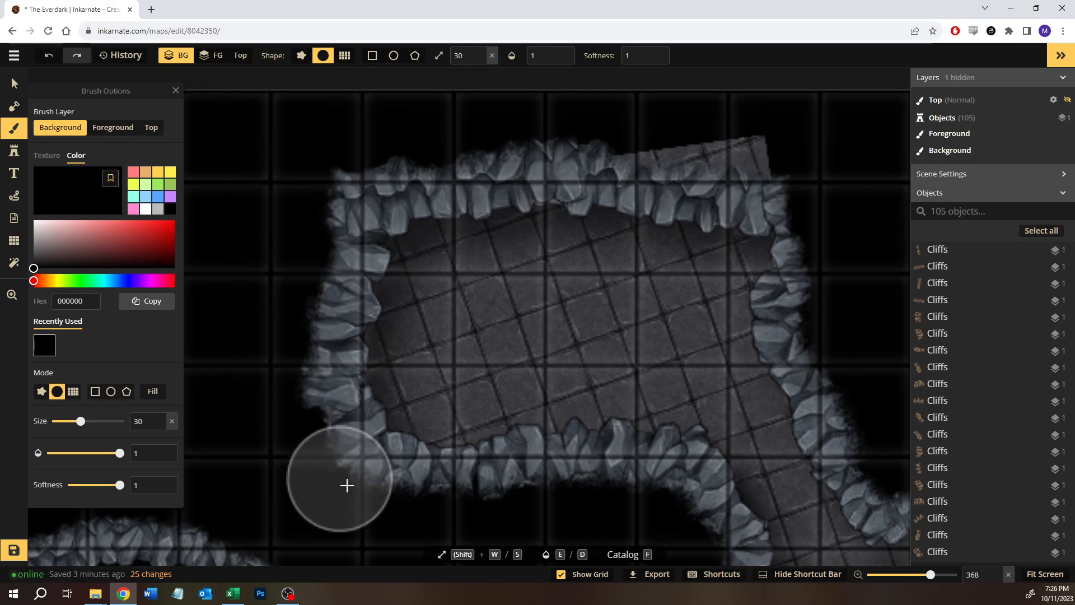
pyautogui.moveTo(398, 499)
pyautogui.mouseDown()
pyautogui.moveTo(307, 386)
pyautogui.moveTo(516, 267)
pyautogui.mouseUp()
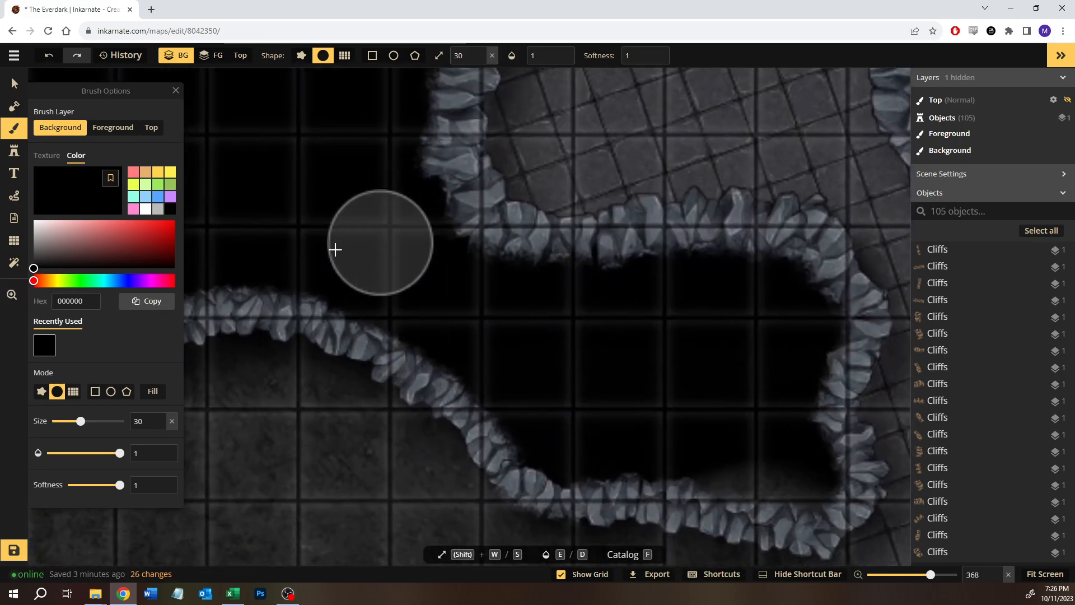
pyautogui.moveTo(336, 250)
pyautogui.mouseDown()
pyautogui.moveTo(386, 289)
pyautogui.moveTo(567, 360)
pyautogui.moveTo(414, 210)
pyautogui.mouseUp()
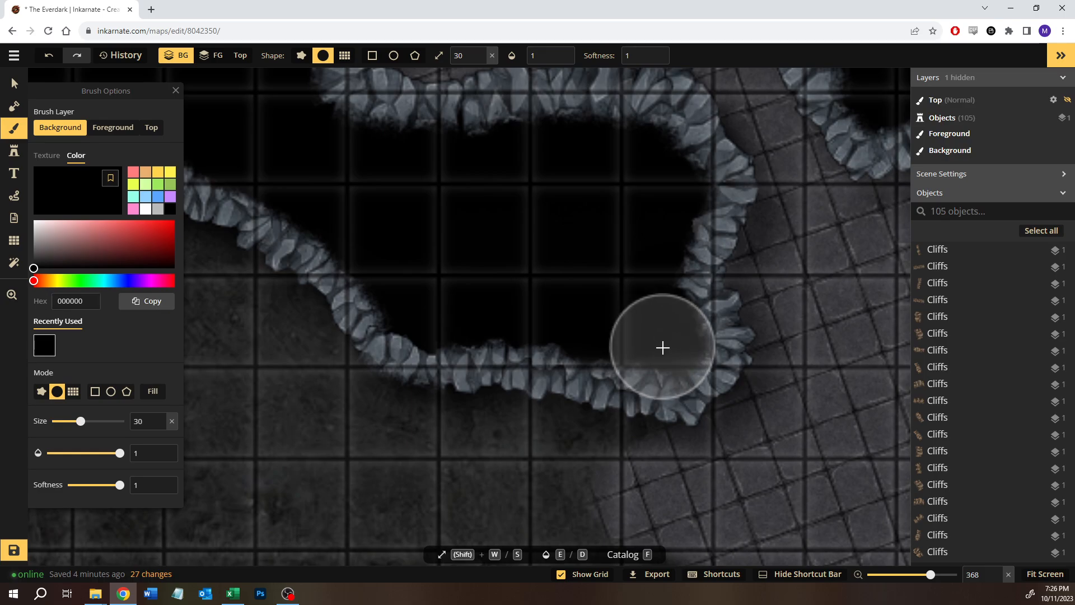
pyautogui.moveTo(660, 346); pyautogui.dragTo(628, 306)
pyautogui.moveTo(597, 217)
pyautogui.mouseDown()
pyautogui.moveTo(571, 276)
pyautogui.moveTo(545, 423)
pyautogui.mouseUp()
pyautogui.moveTo(516, 293); pyautogui.dragTo(536, 437)
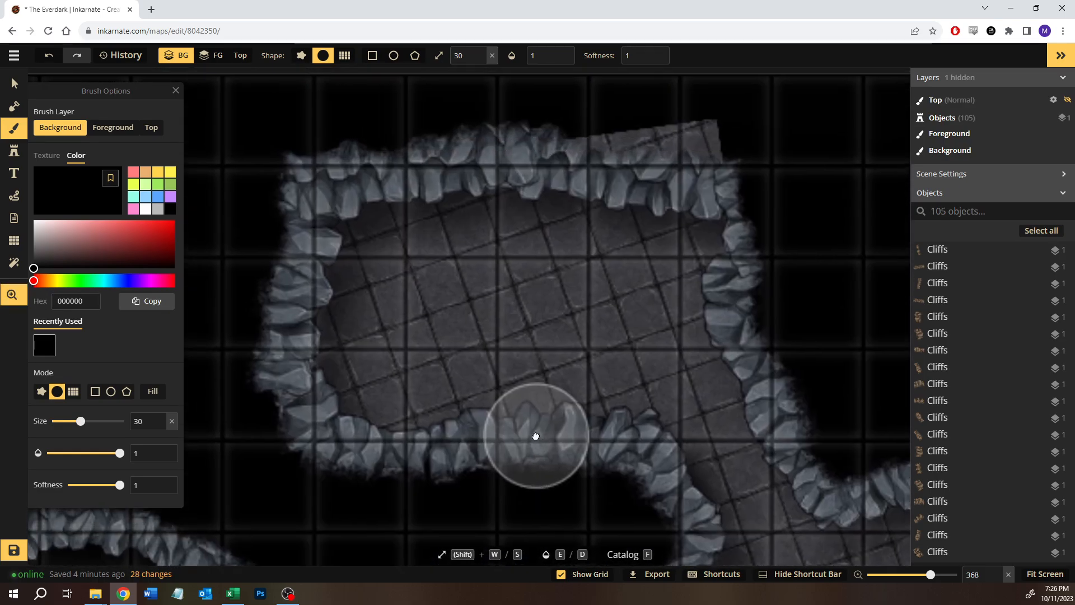
pyautogui.moveTo(589, 162)
pyautogui.mouseDown()
pyautogui.moveTo(569, 115)
pyautogui.moveTo(738, 137)
pyautogui.moveTo(606, 113)
pyautogui.moveTo(743, 151)
pyautogui.moveTo(762, 163)
pyautogui.moveTo(765, 183)
pyautogui.moveTo(674, 162)
pyautogui.mouseUp()
pyautogui.scroll(-8, 593, 243)
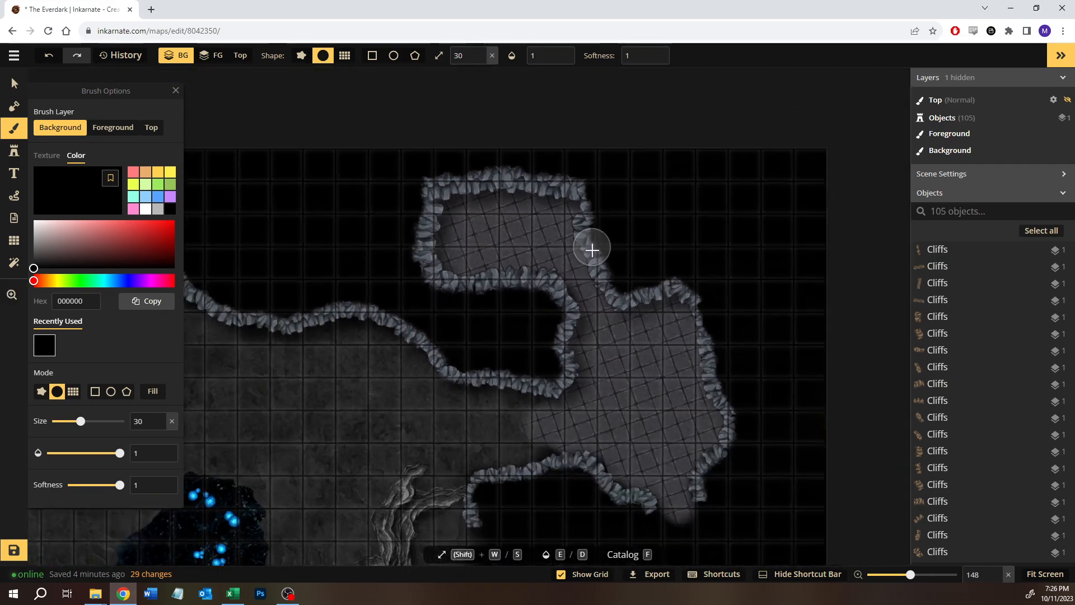
# Step: Draw a rectangle about 4 by 5 grid squares south of the tiled room, tilt it slightly clockwise, and fill it with the tile texture
pyautogui.moveTo(581, 265); pyautogui.dragTo(451, 175)
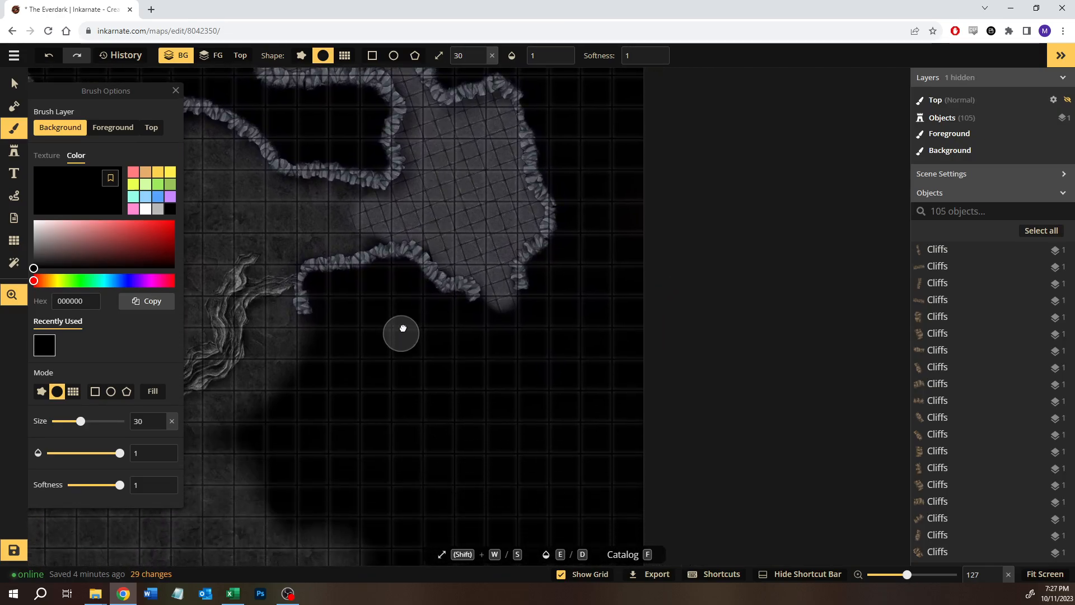
pyautogui.moveTo(403, 329); pyautogui.dragTo(430, 272)
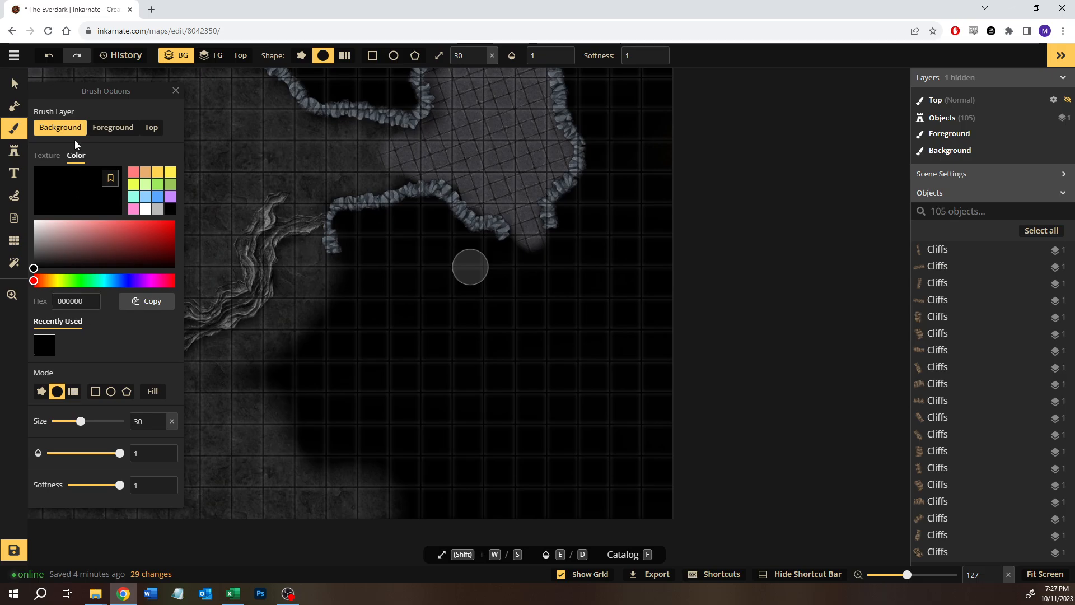
pyautogui.click(47, 155)
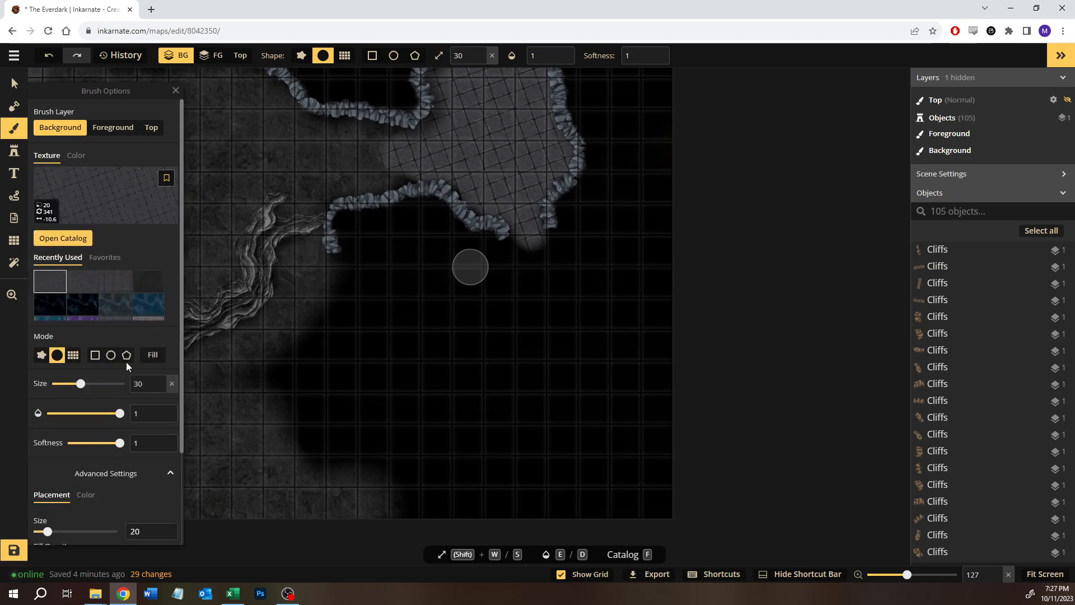
pyautogui.click(96, 356)
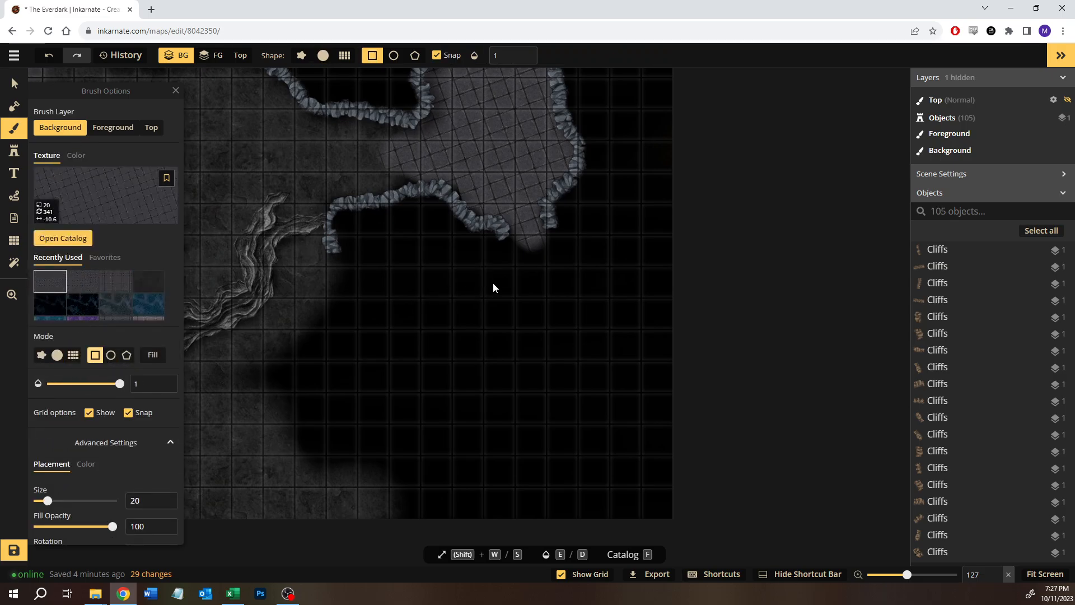
pyautogui.moveTo(494, 288)
pyautogui.mouseDown()
pyautogui.moveTo(528, 376)
pyautogui.moveTo(549, 401)
pyautogui.moveTo(594, 415)
pyautogui.mouseUp()
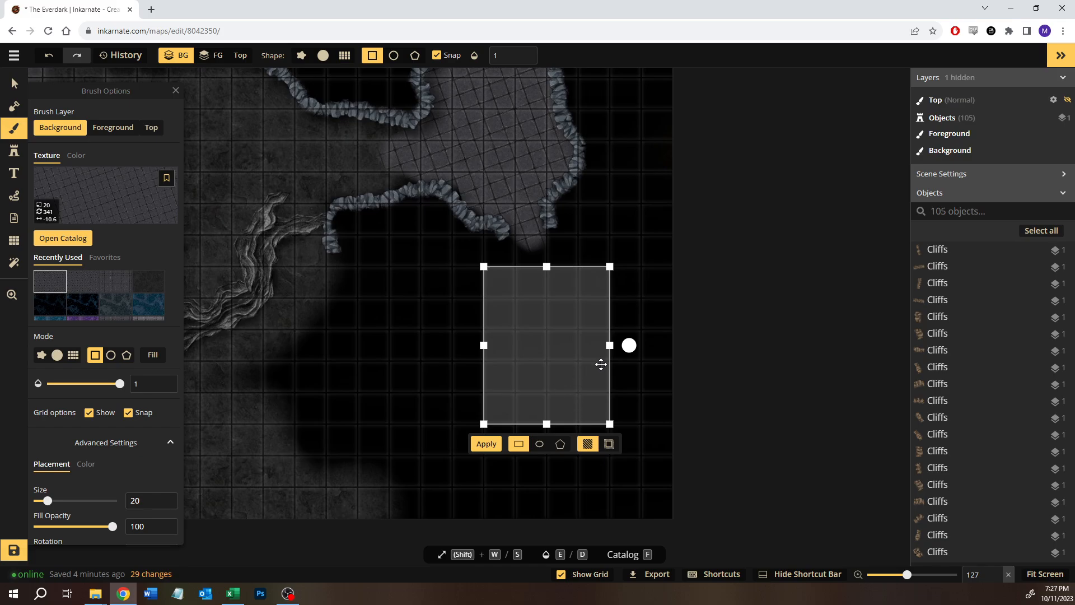
pyautogui.moveTo(610, 345)
pyautogui.mouseDown()
pyautogui.moveTo(589, 348)
pyautogui.moveTo(645, 346)
pyautogui.moveTo(600, 347)
pyautogui.mouseUp()
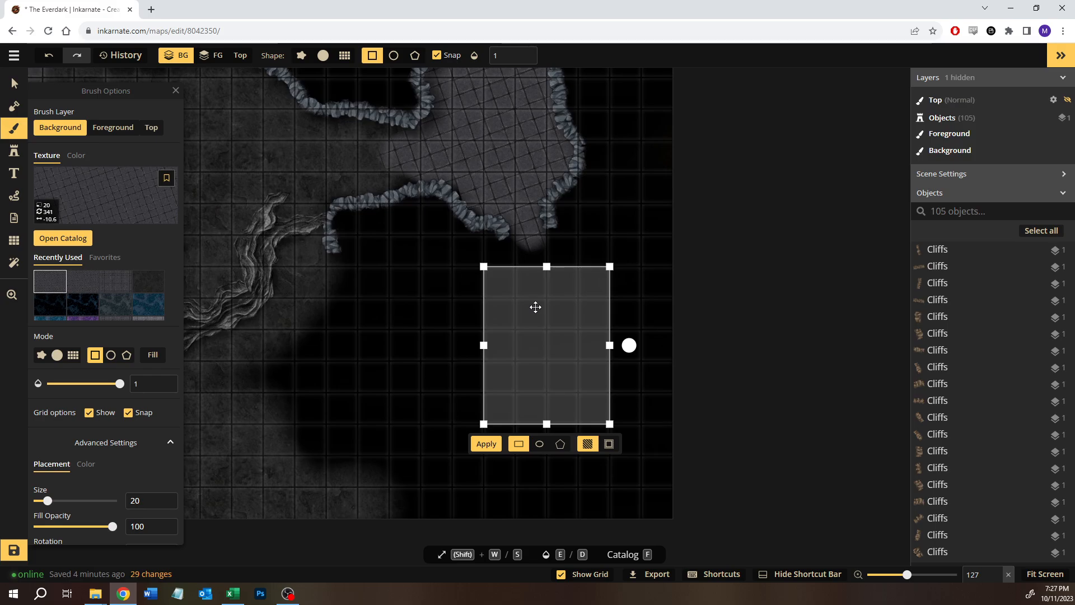
pyautogui.moveTo(630, 342)
pyautogui.mouseDown()
pyautogui.moveTo(638, 355)
pyautogui.moveTo(629, 360)
pyautogui.mouseUp()
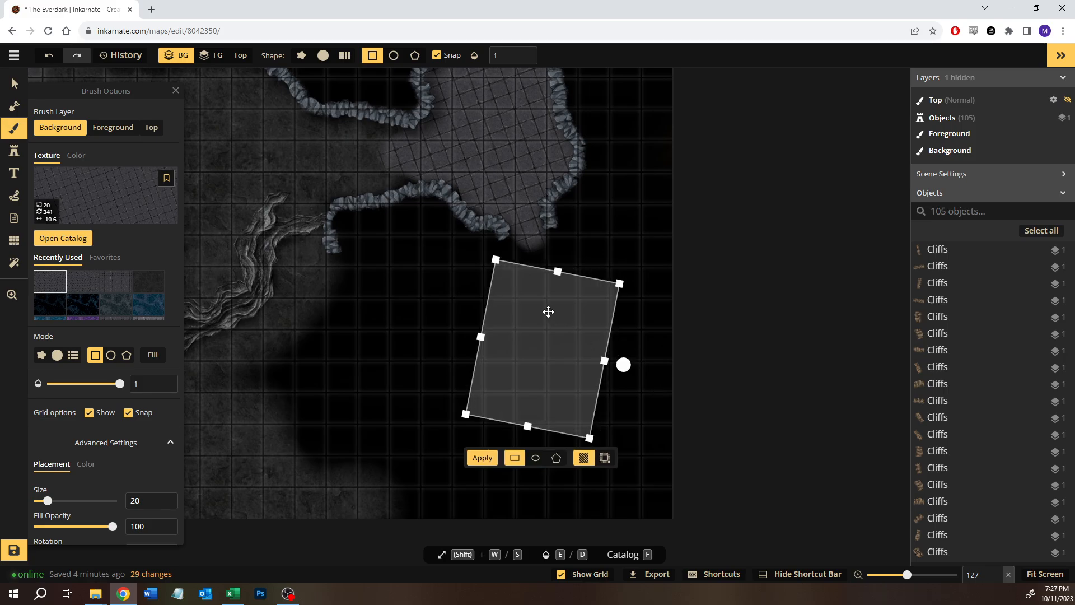
pyautogui.moveTo(551, 317); pyautogui.dragTo(551, 317)
pyautogui.moveTo(589, 437)
pyautogui.mouseDown()
pyautogui.moveTo(559, 407)
pyautogui.moveTo(577, 426)
pyautogui.mouseUp()
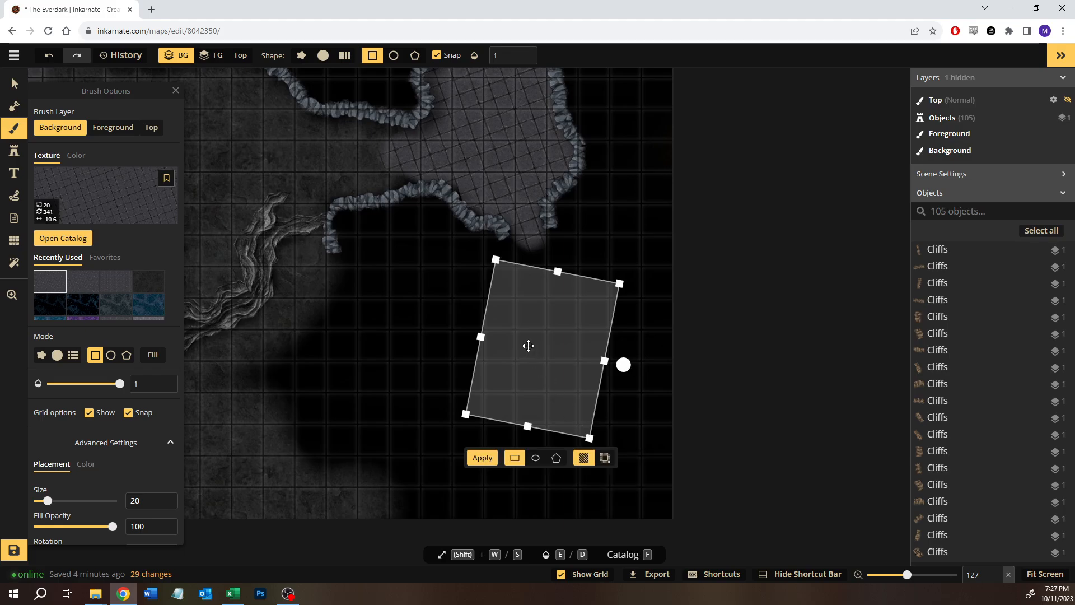
pyautogui.click(482, 458)
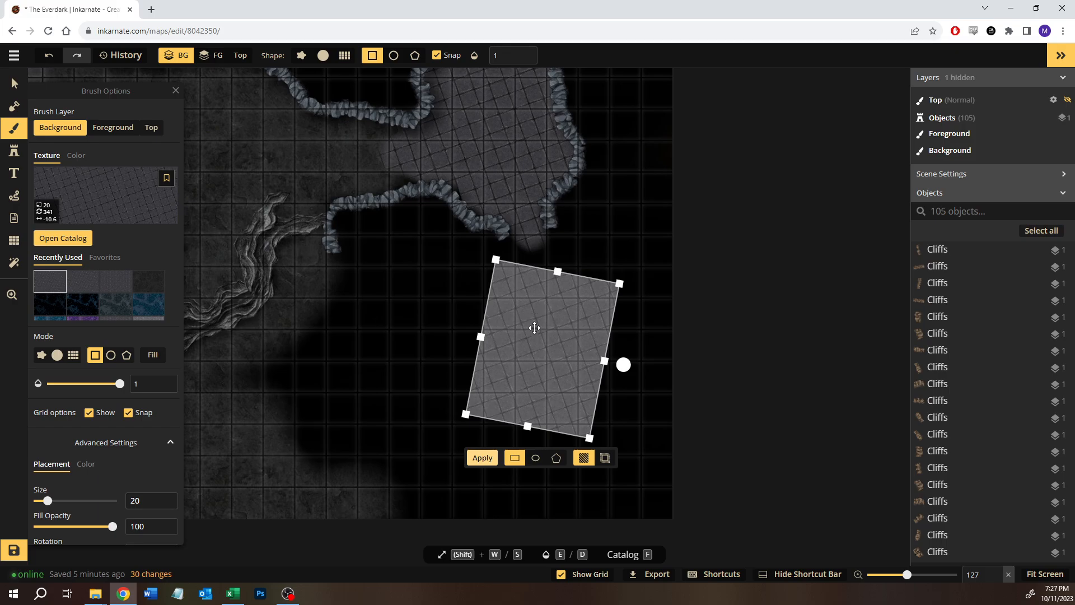
# Step: Set the tile texture's rotation to 281 and reapply it to the tilted rectangle
pyautogui.scroll(-3, 157, 480)
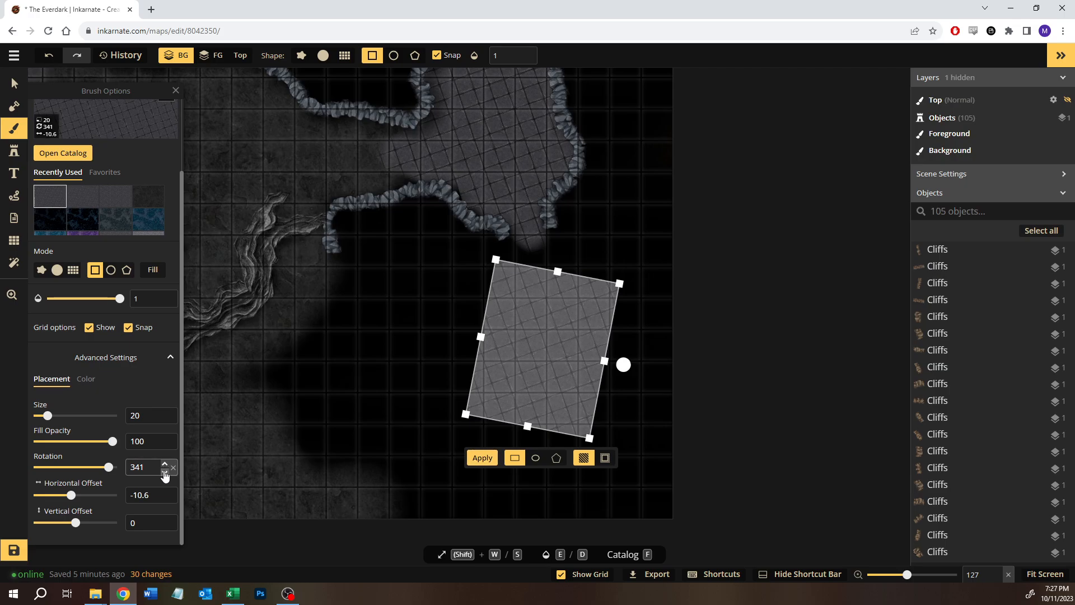
pyautogui.click(164, 475)
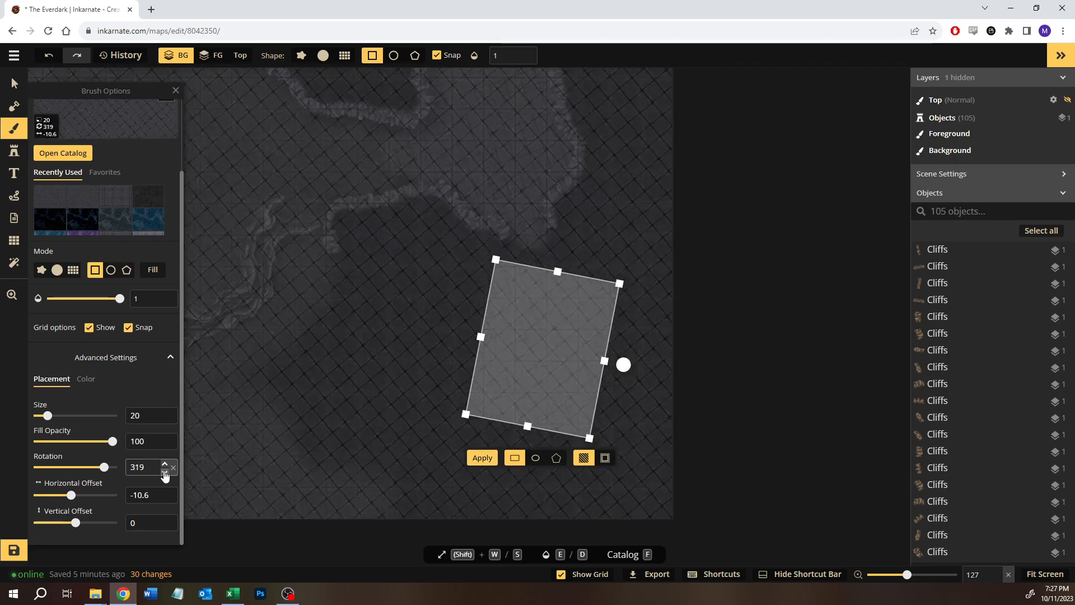
pyautogui.moveTo(164, 475); pyautogui.dragTo(165, 475)
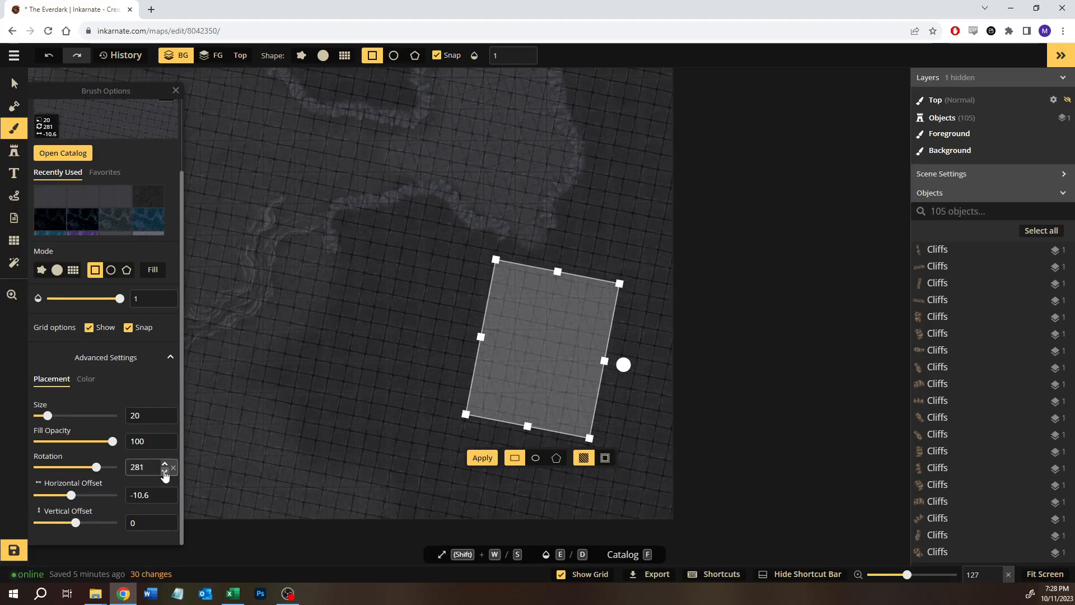
pyautogui.click(478, 464)
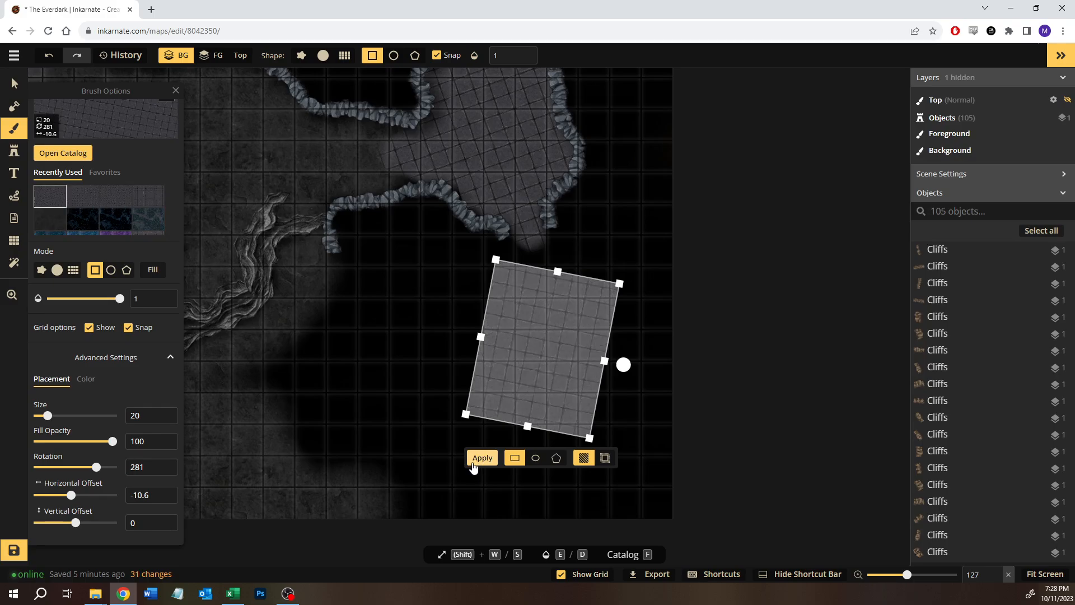
# Step: Paint the tile texture with a size 30 round brush across the gap between the upper room and the tilted rectangular room
pyautogui.click(12, 85)
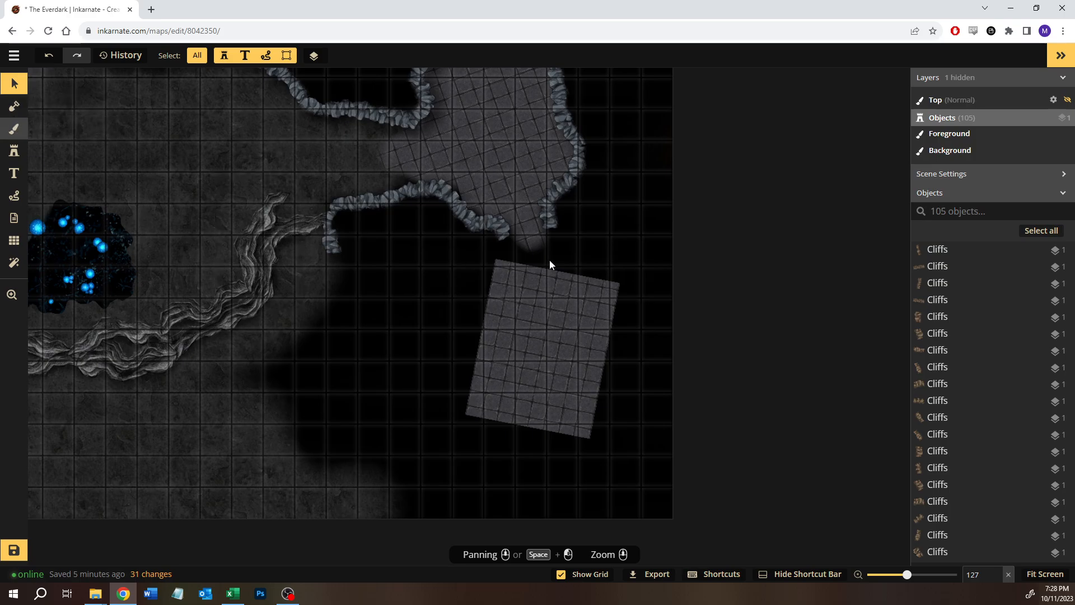
pyautogui.press('b')
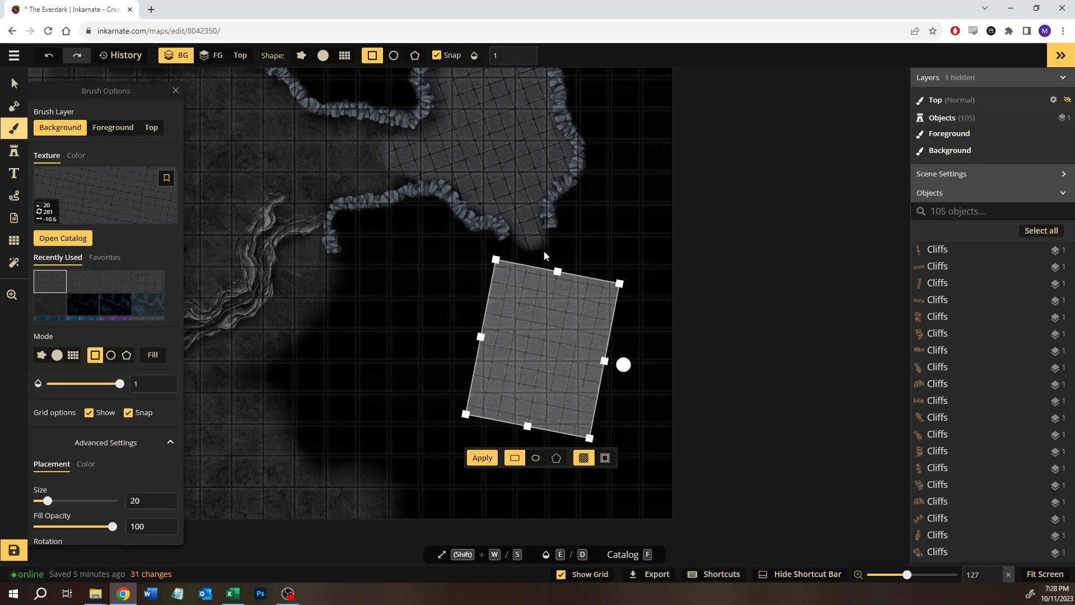
pyautogui.click(57, 355)
pyautogui.scroll(5, 530, 256)
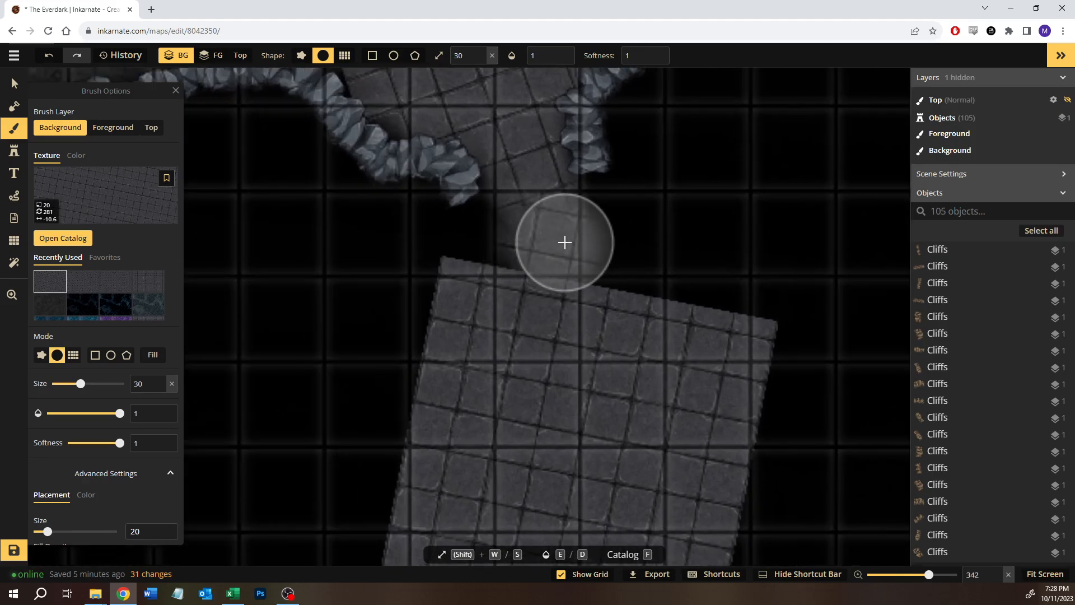
pyautogui.click(560, 226)
pyautogui.click(560, 221)
pyautogui.click(573, 233)
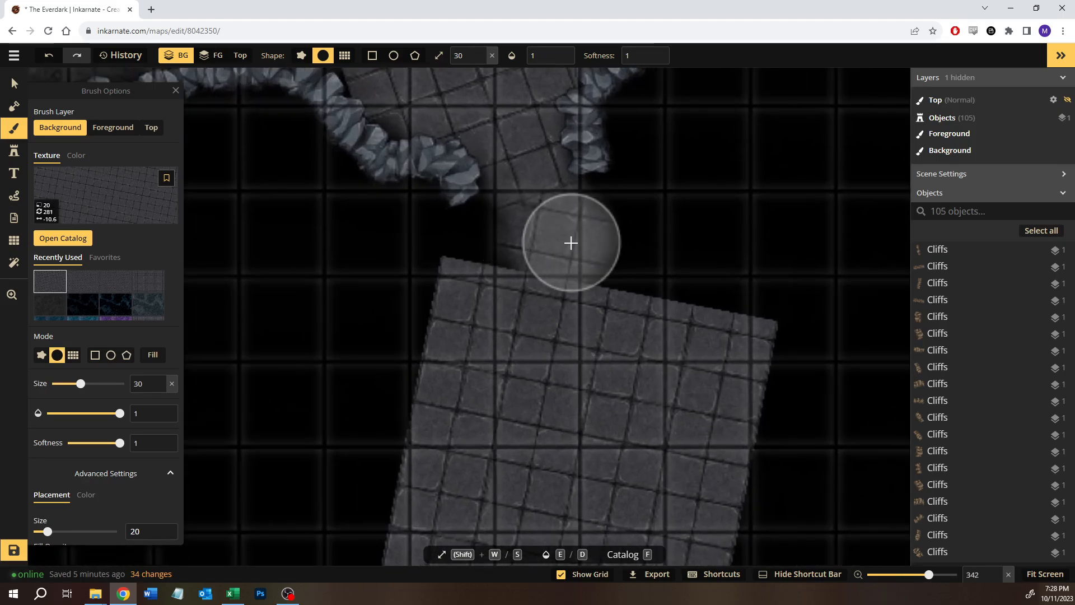
pyautogui.moveTo(571, 243)
pyautogui.mouseDown()
pyautogui.moveTo(573, 223)
pyautogui.moveTo(562, 271)
pyautogui.moveTo(537, 261)
pyautogui.mouseUp()
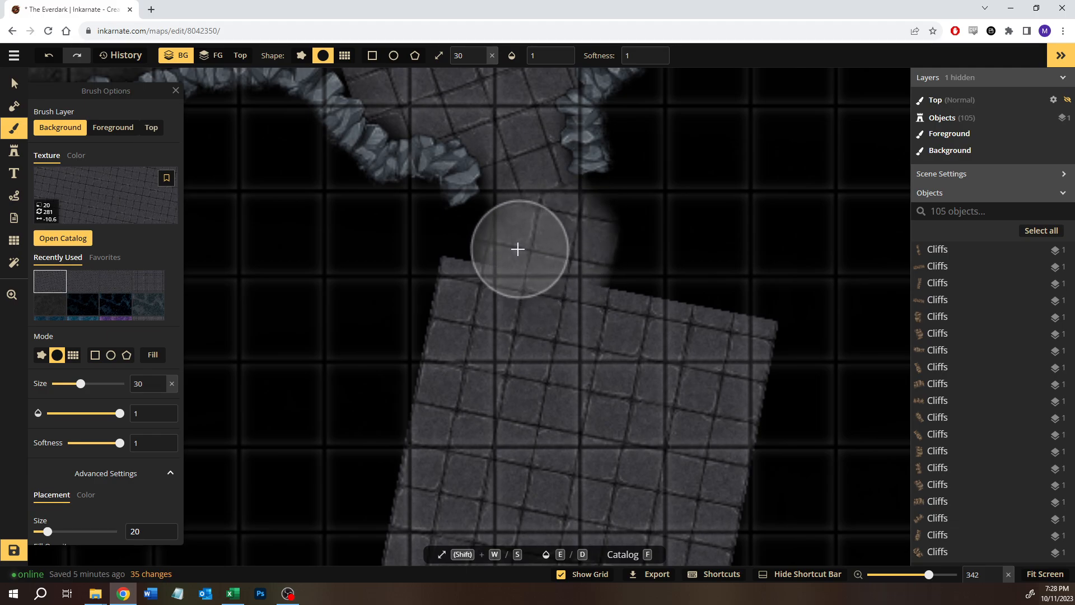
pyautogui.moveTo(516, 247); pyautogui.dragTo(516, 283)
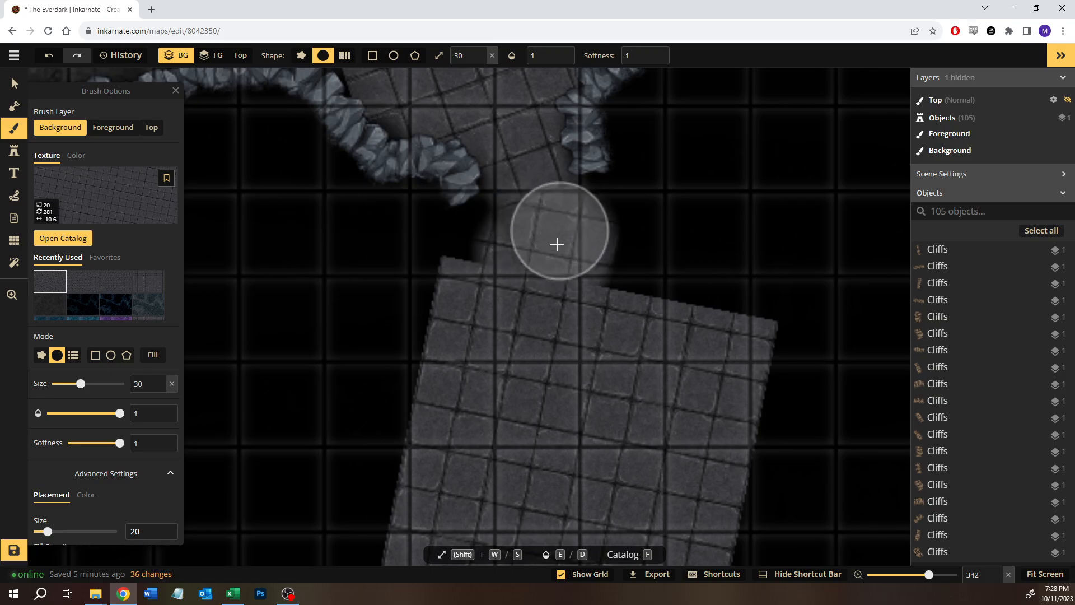
# Step: Search the stamp catalog for "door" and choose the Beamless Stone Door from the Dwarven pack
pyautogui.click(14, 151)
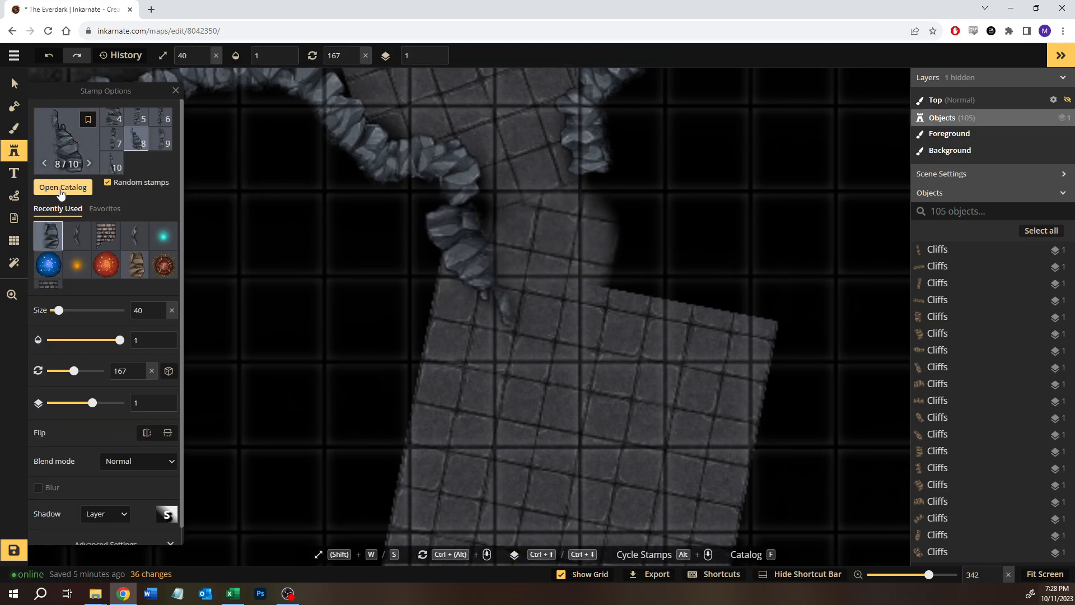
pyautogui.click(61, 193)
pyautogui.write('door')
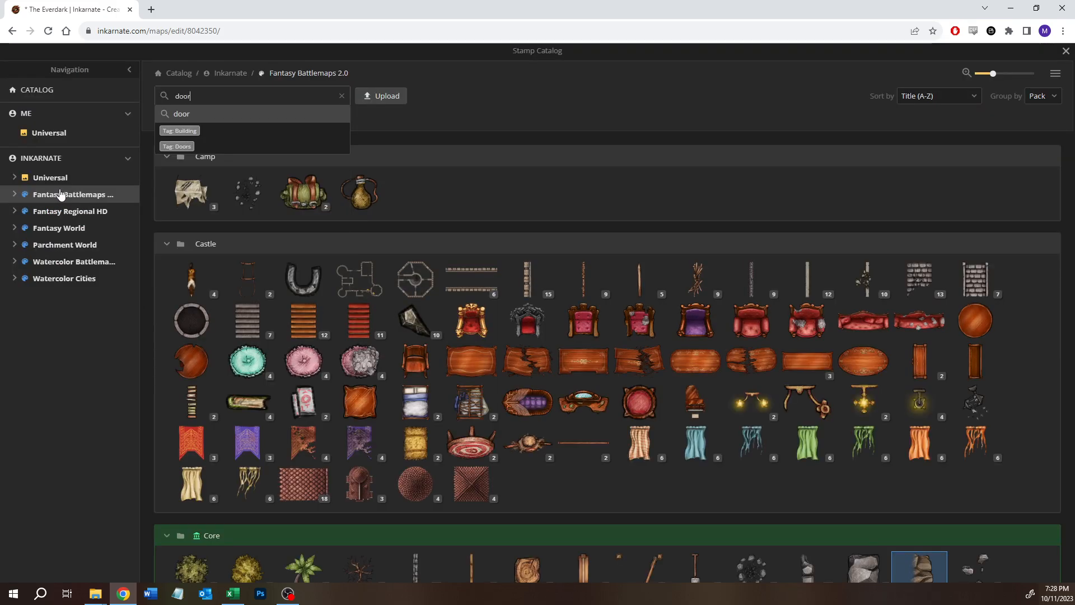
pyautogui.scroll(-2, 317, 308)
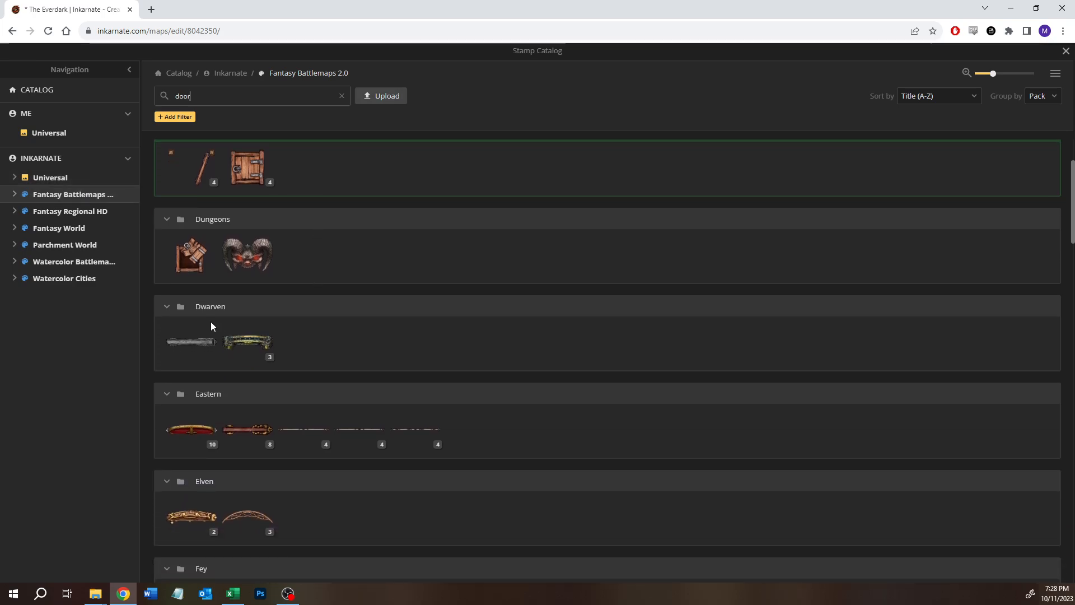
pyautogui.scroll(-5, 243, 327)
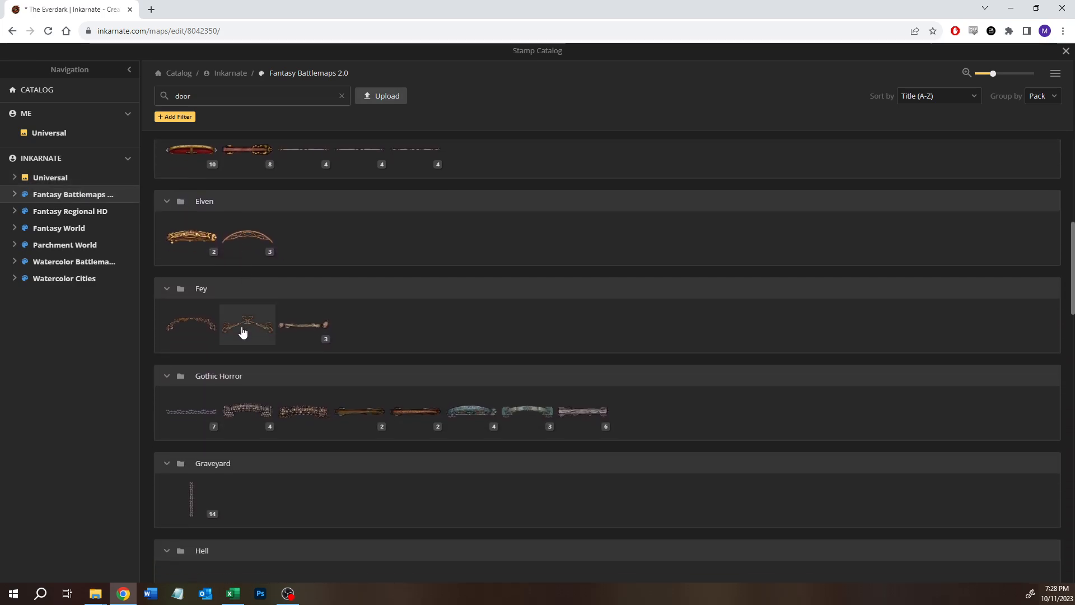
pyautogui.scroll(-1, 236, 330)
pyautogui.scroll(-4, 276, 371)
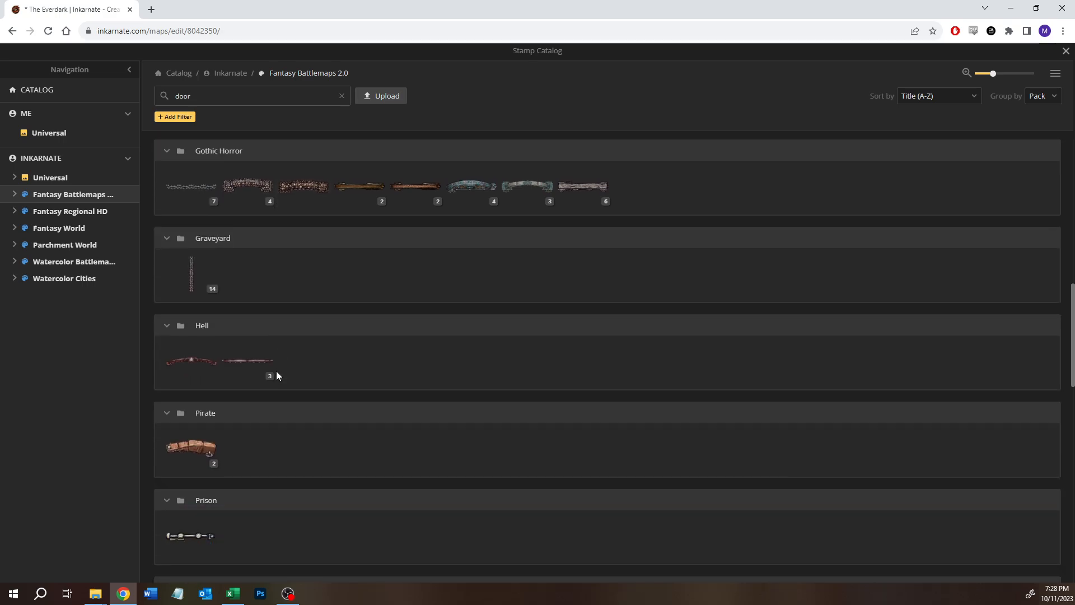
pyautogui.scroll(-1, 276, 371)
pyautogui.scroll(-3, 277, 370)
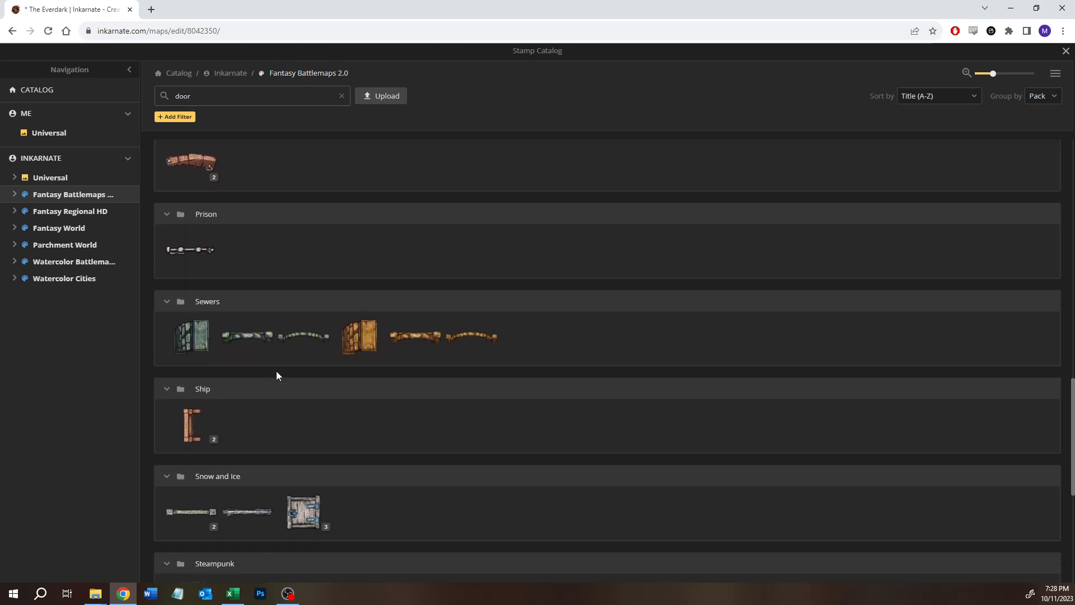
pyautogui.scroll(-5, 276, 375)
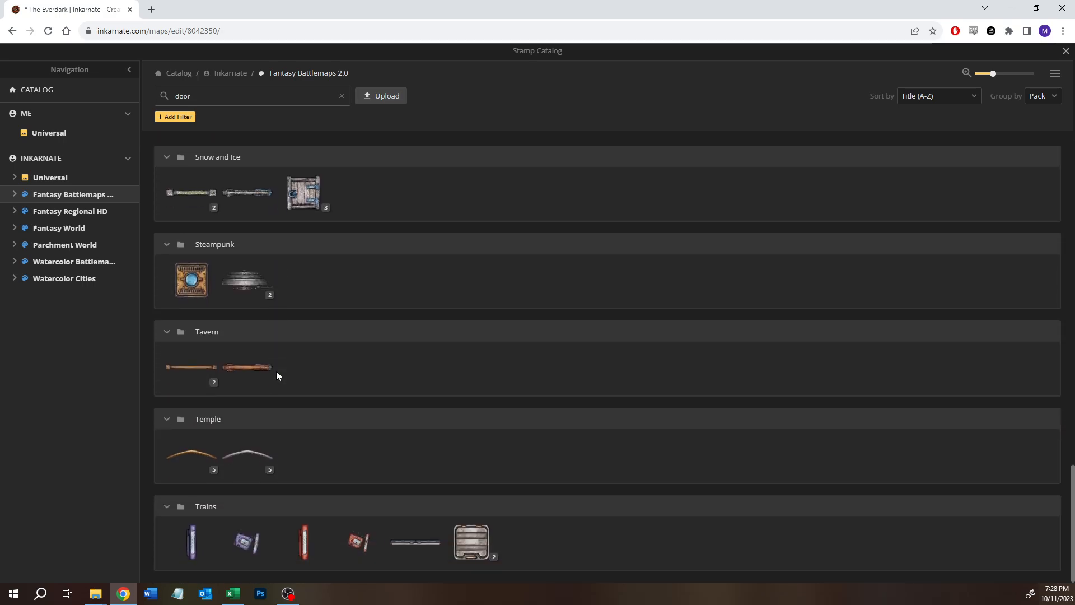
pyautogui.scroll(20, 283, 419)
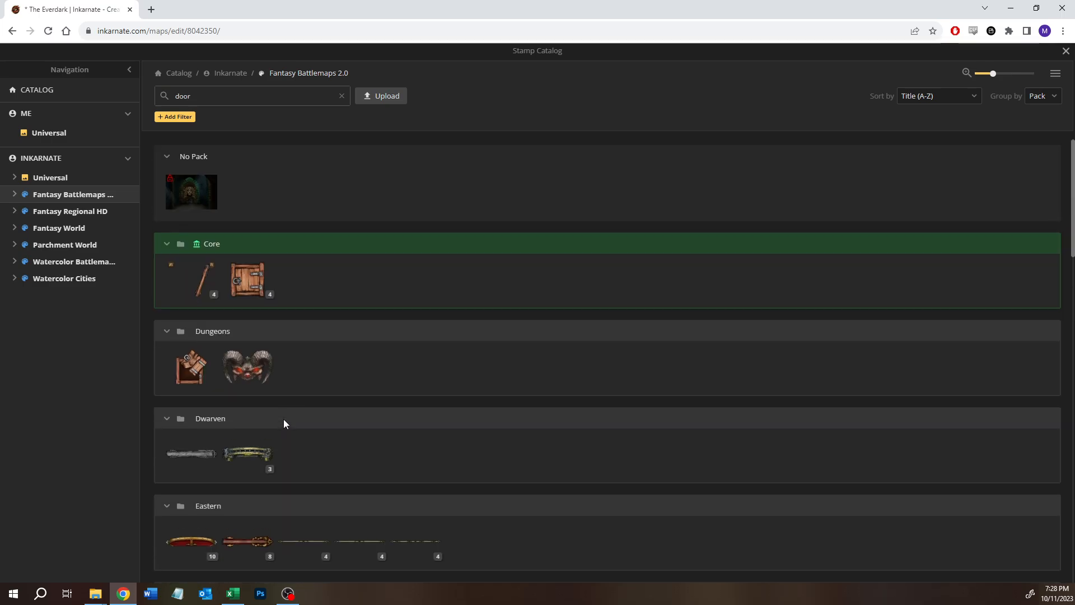
pyautogui.moveTo(201, 456)
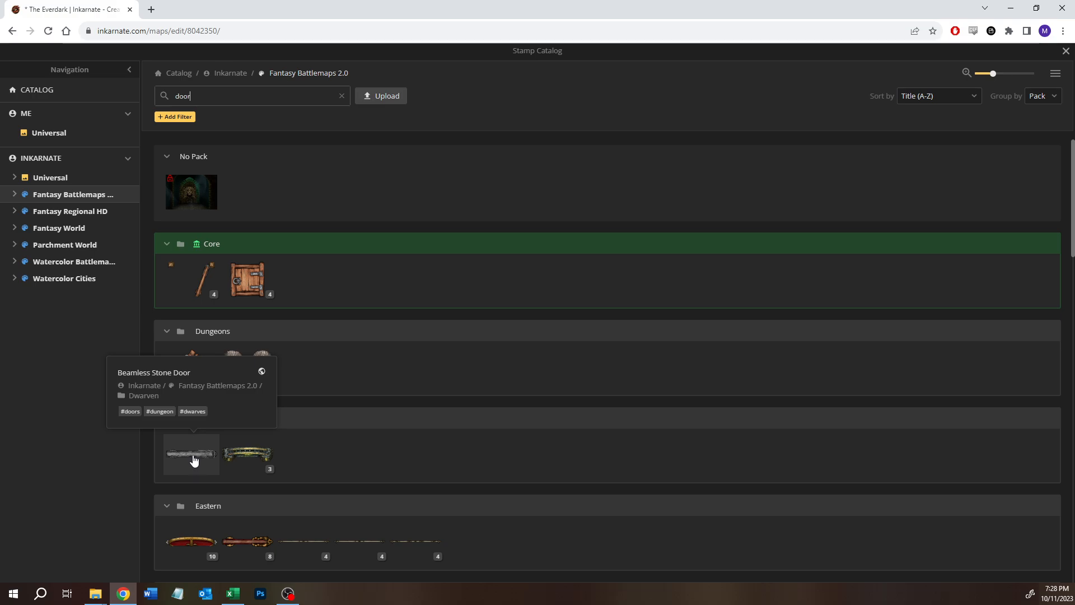
pyautogui.click(194, 459)
# Step: Place the stone door at size 40 across the passage opening between the cliff ends, rotate it to 341, and clear the selection
pyautogui.scroll(3, 535, 214)
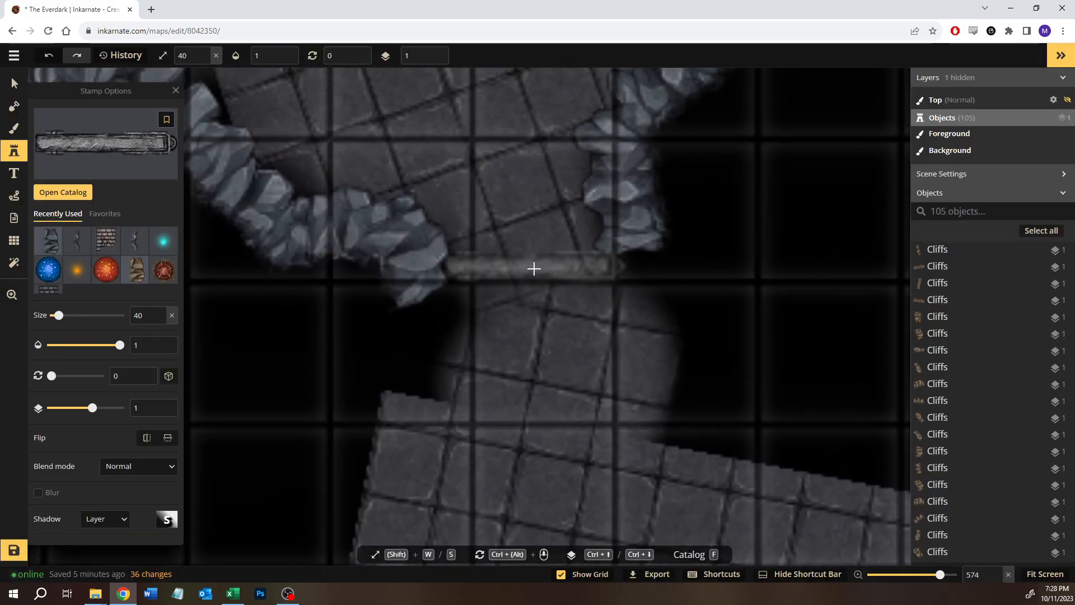
pyautogui.click(534, 268)
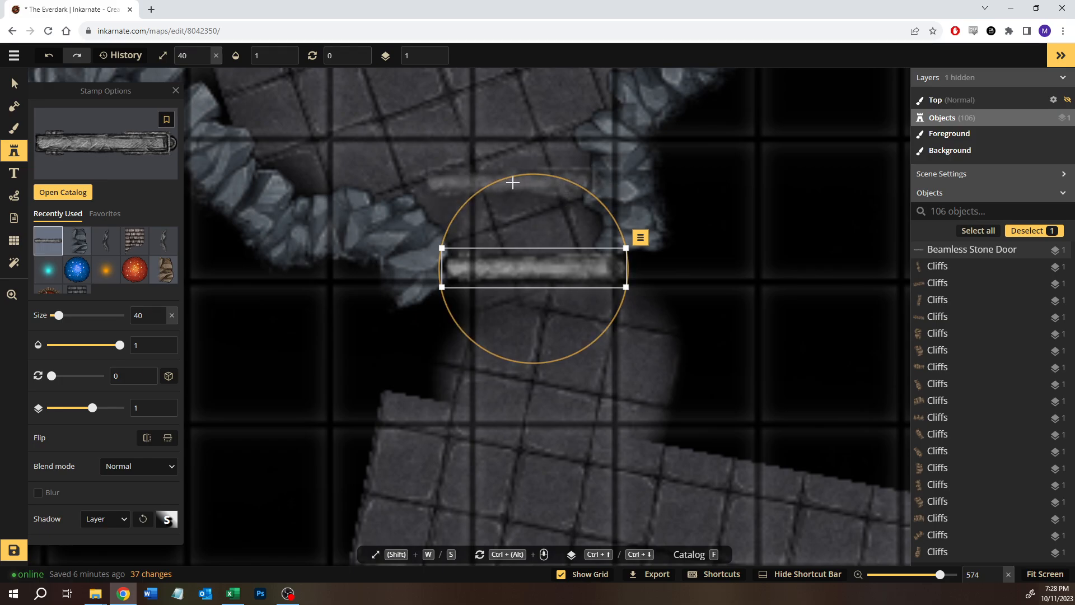
pyautogui.moveTo(514, 177); pyautogui.dragTo(482, 182)
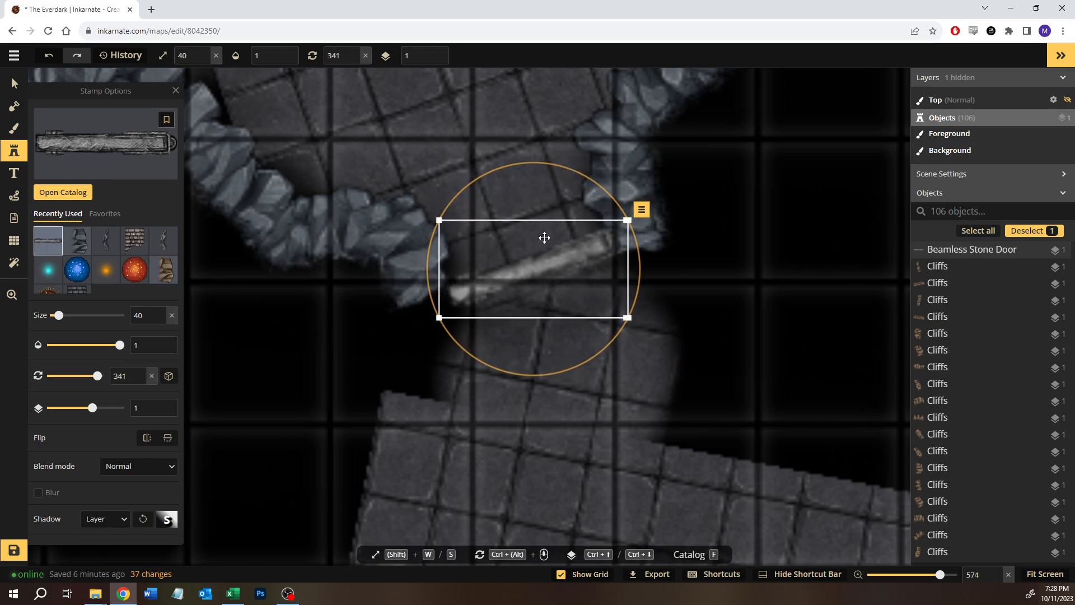
pyautogui.moveTo(542, 263); pyautogui.dragTo(544, 280)
pyautogui.click(14, 83)
pyautogui.click(755, 291)
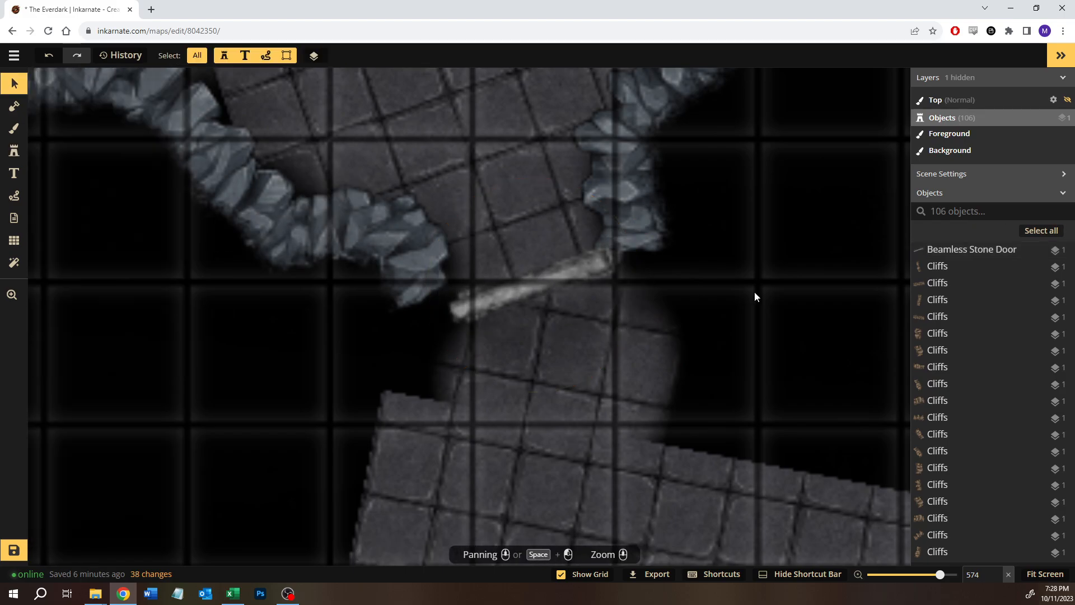
# Step: Add a size 30 cliff piece rotated to 167 along the passage's east side, beside the stone door
pyautogui.scroll(-3, 753, 291)
pyautogui.scroll(-3, 752, 290)
pyautogui.moveTo(741, 321); pyautogui.dragTo(559, 264)
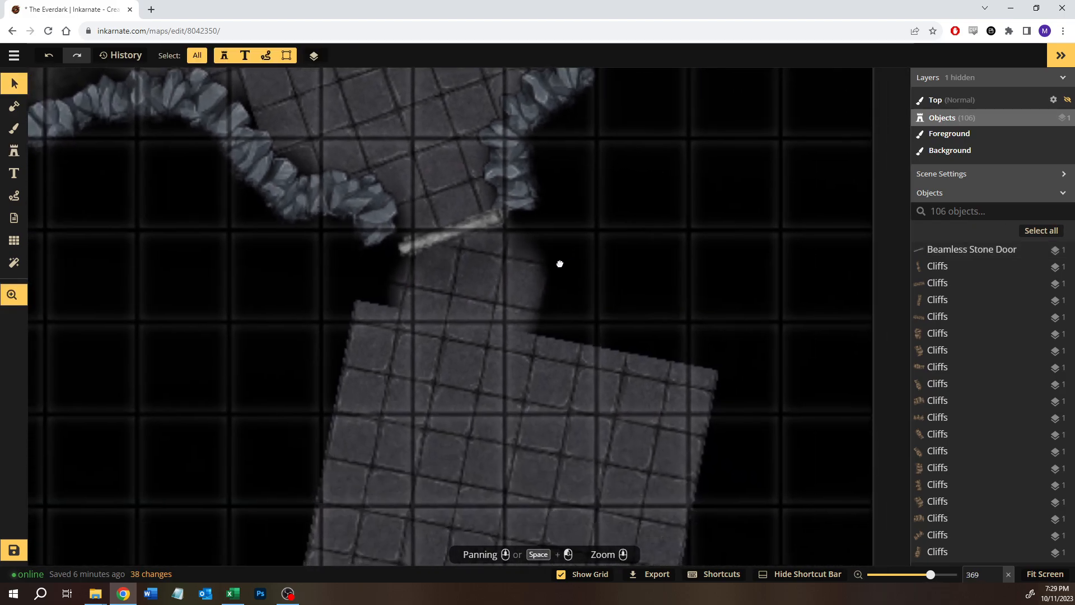
pyautogui.click(369, 218)
pyautogui.click(15, 151)
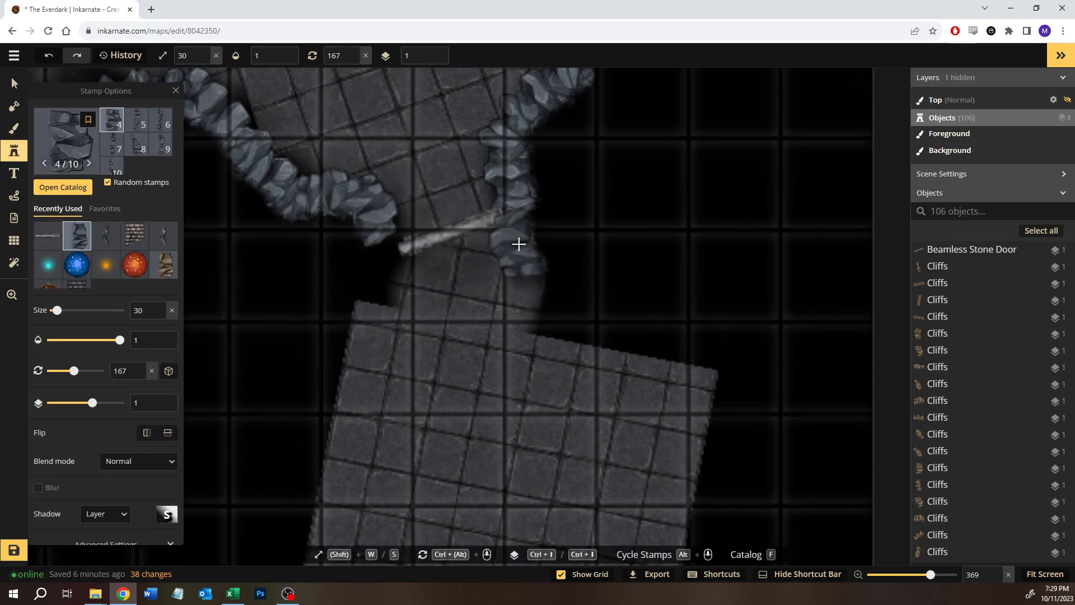
pyautogui.click(523, 241)
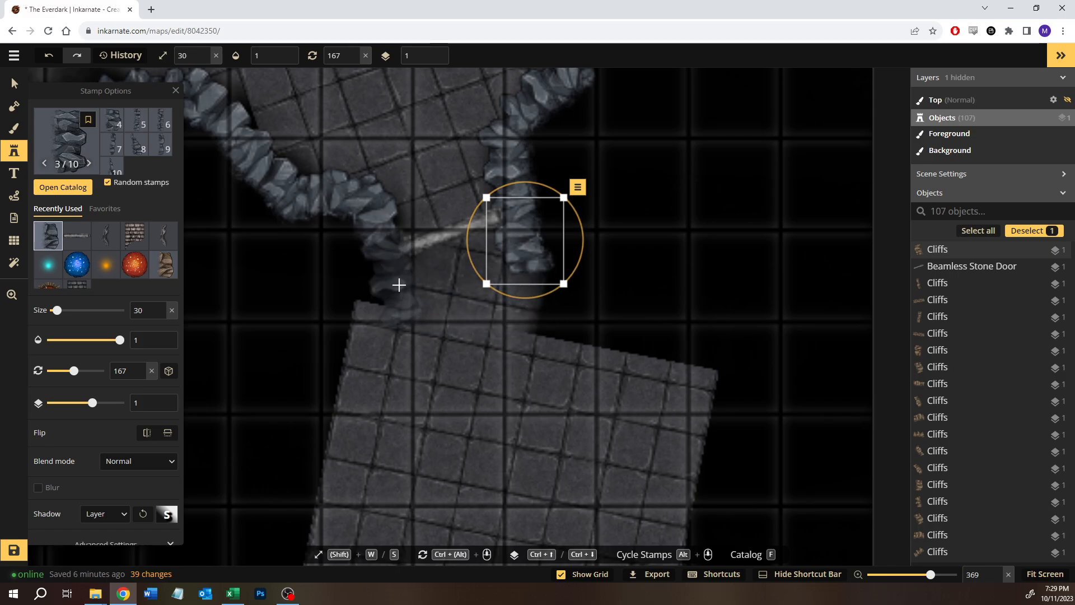
# Step: Add a size 30 cliff piece along the passage's west side beside the stone door and rotate it to 9
pyautogui.click(382, 269)
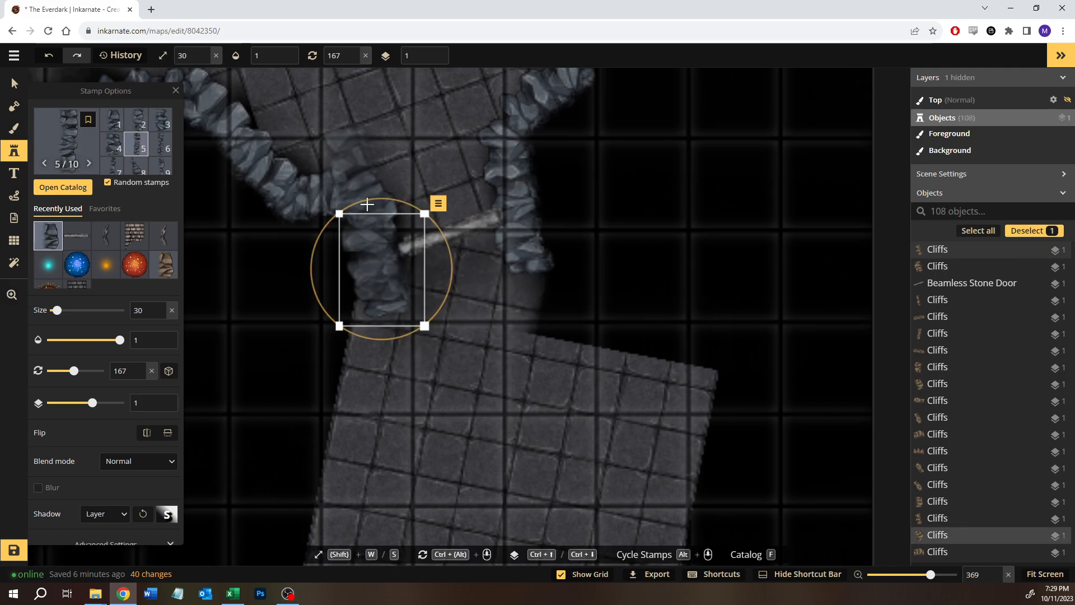
pyautogui.moveTo(322, 210); pyautogui.dragTo(371, 331)
# Step: Raise the stone door to layer 3, rotate it to 349, nudge it to fit between the cliffs, and clear the selection
pyautogui.click(14, 83)
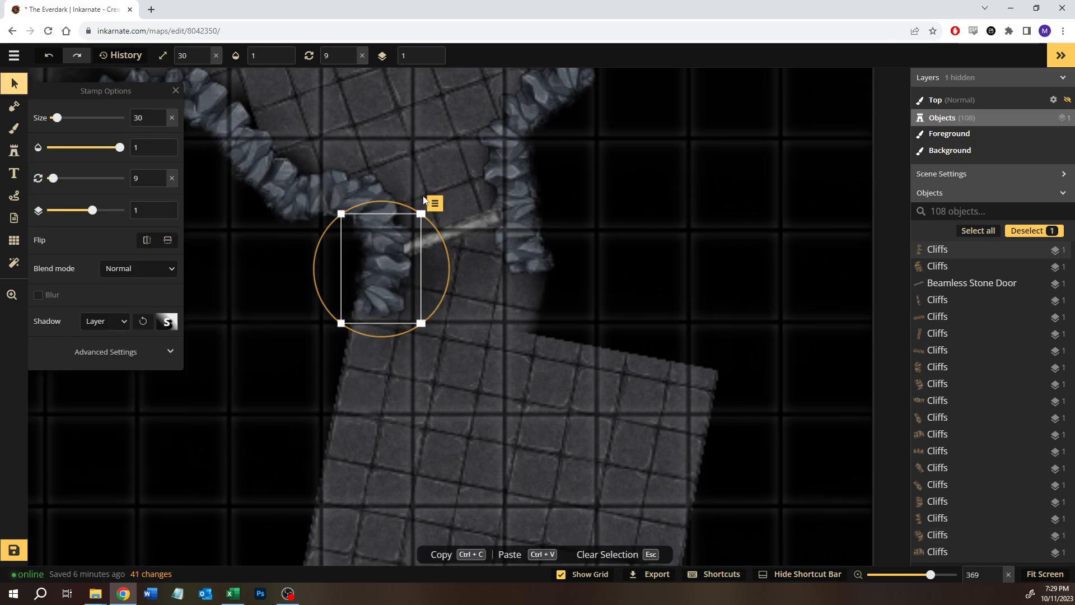
pyautogui.click(477, 237)
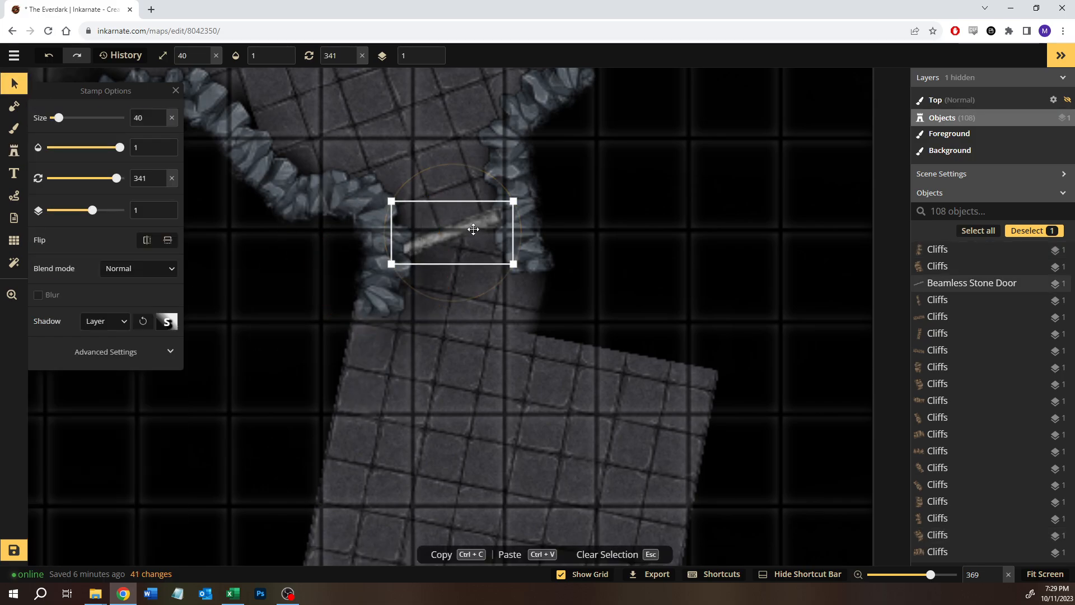
pyautogui.press('pageup')
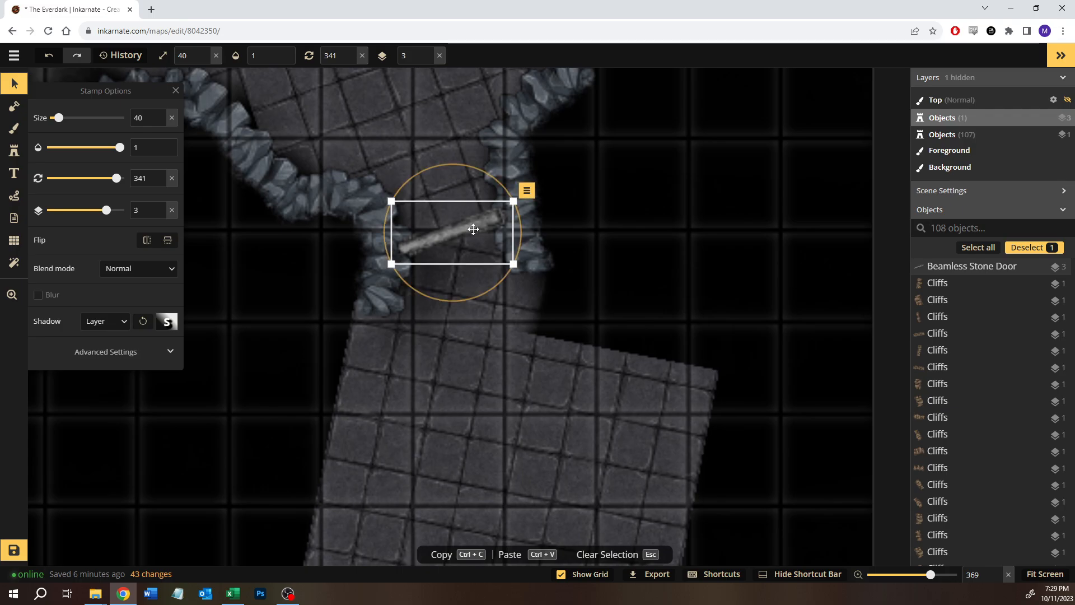
pyautogui.moveTo(510, 194); pyautogui.dragTo(506, 192)
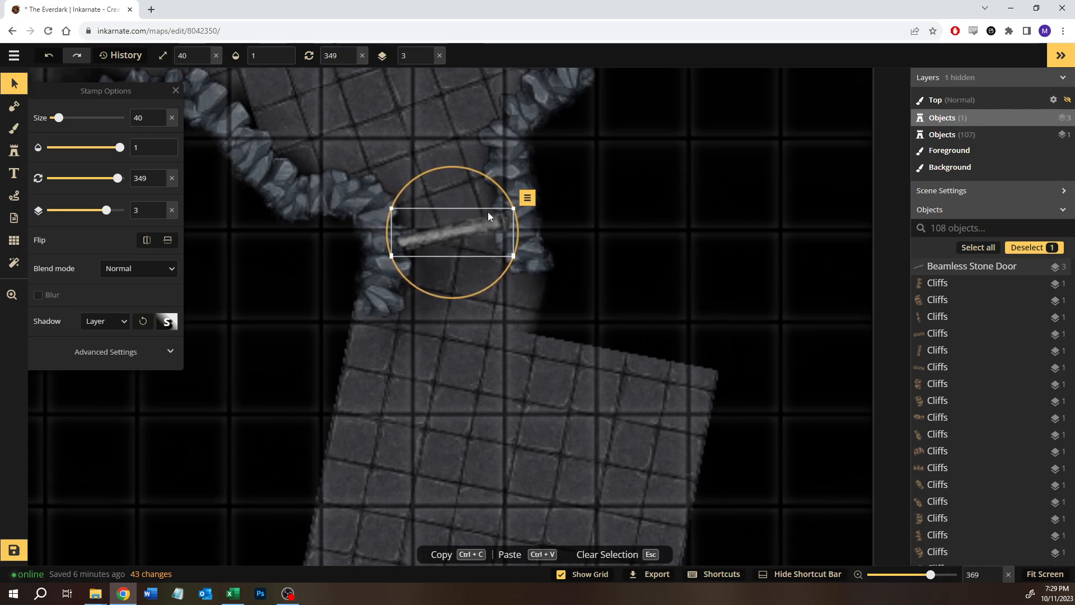
pyautogui.moveTo(465, 226); pyautogui.dragTo(467, 227)
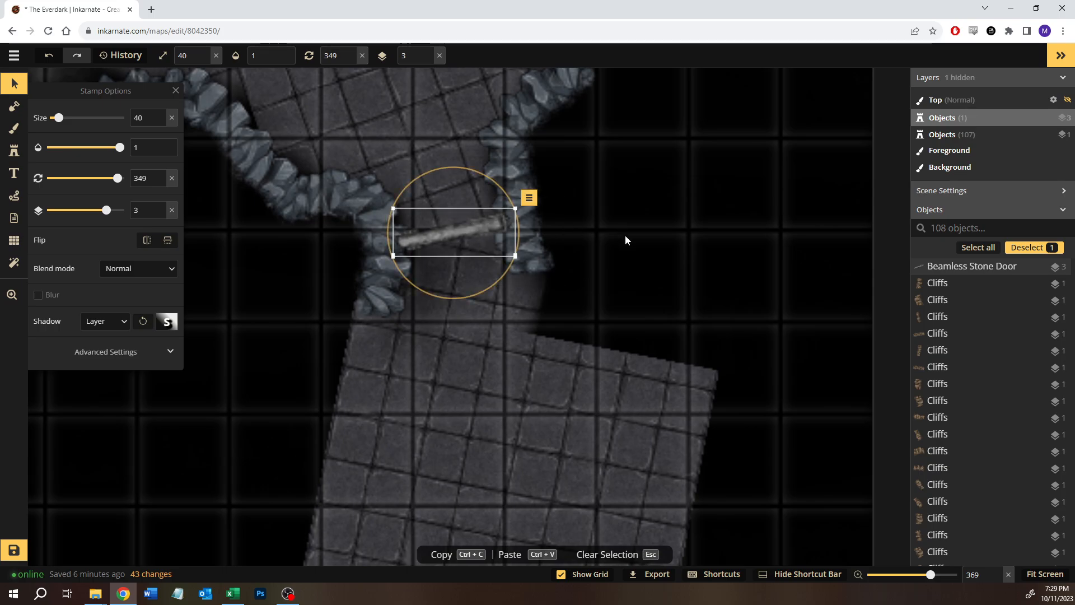
pyautogui.click(625, 234)
pyautogui.click(339, 290)
# Step: Resume stamping random cliff pieces at size 30 on layer 1
pyautogui.click(14, 151)
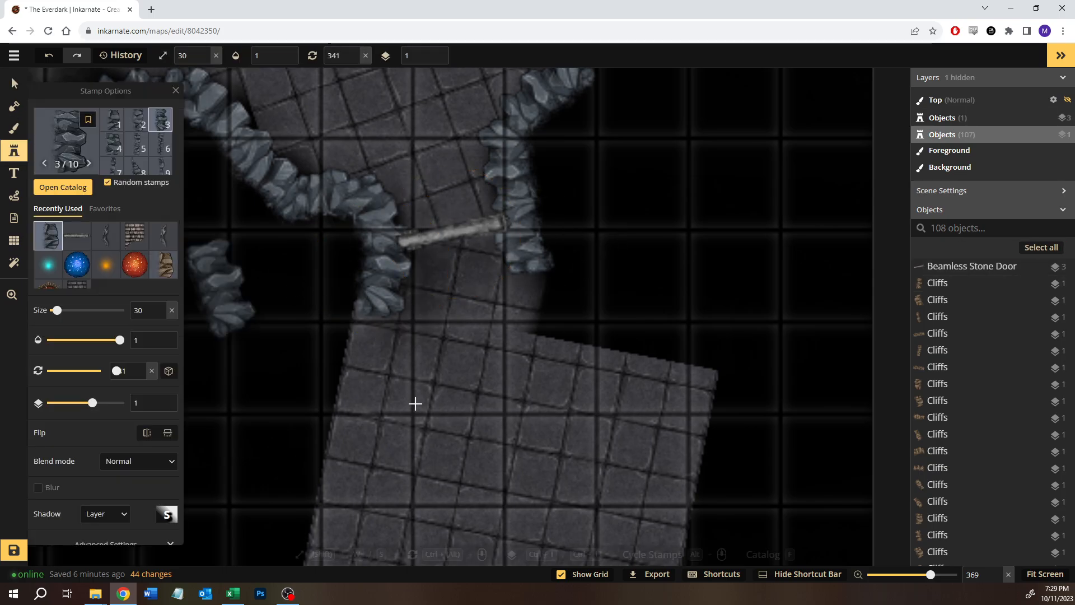
# Step: Place a Cliffs stamp below the doorway's west wall, rotate it to 26 degrees and join it to the existing cliff line
pyautogui.moveTo(369, 375); pyautogui.dragTo(429, 272)
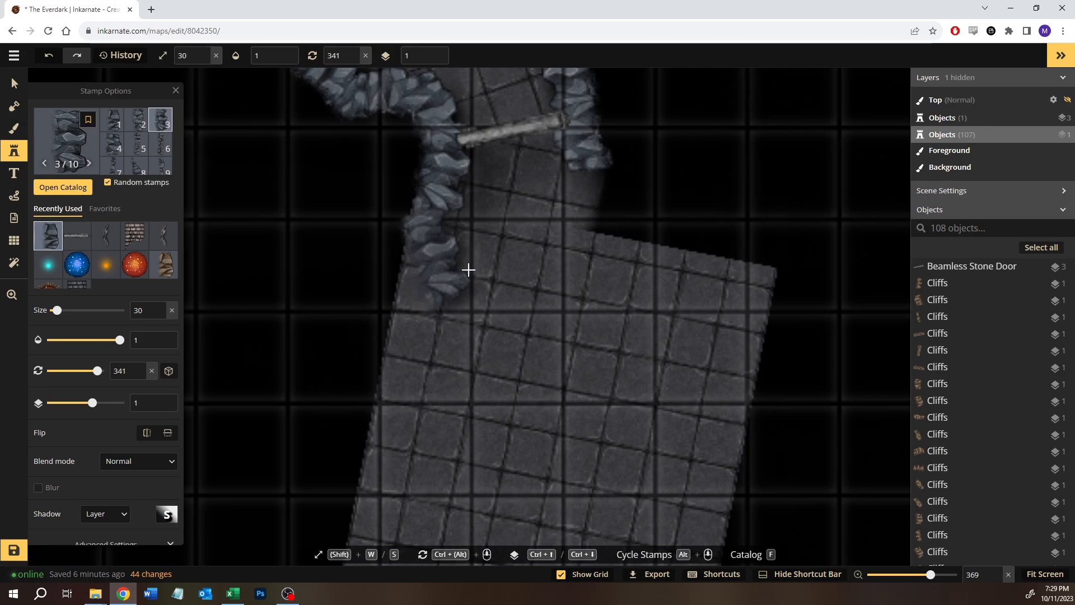
pyautogui.click(421, 262)
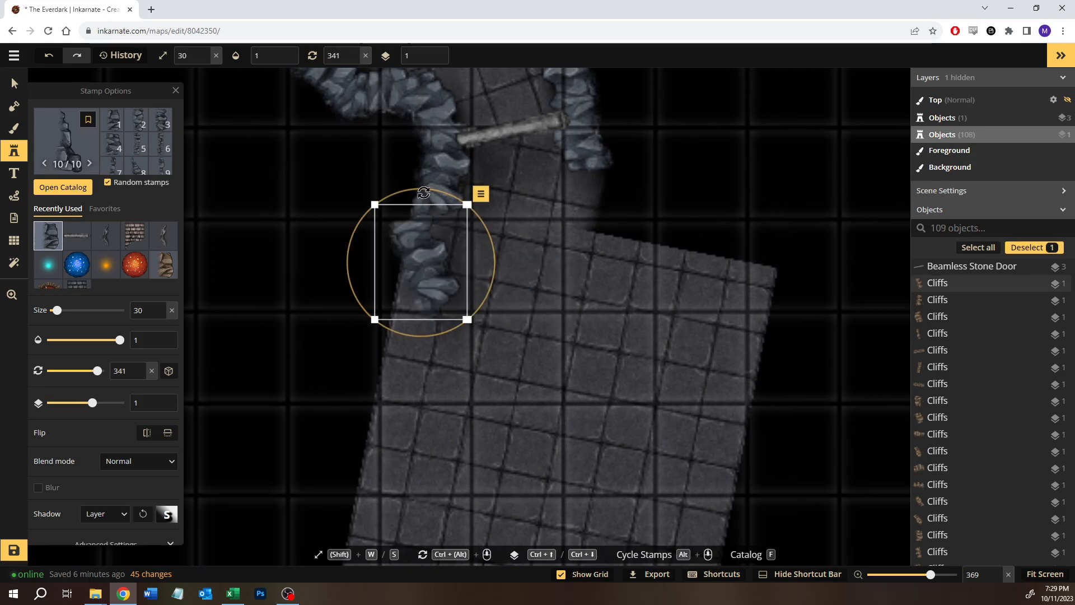
pyautogui.moveTo(424, 192); pyautogui.dragTo(468, 221)
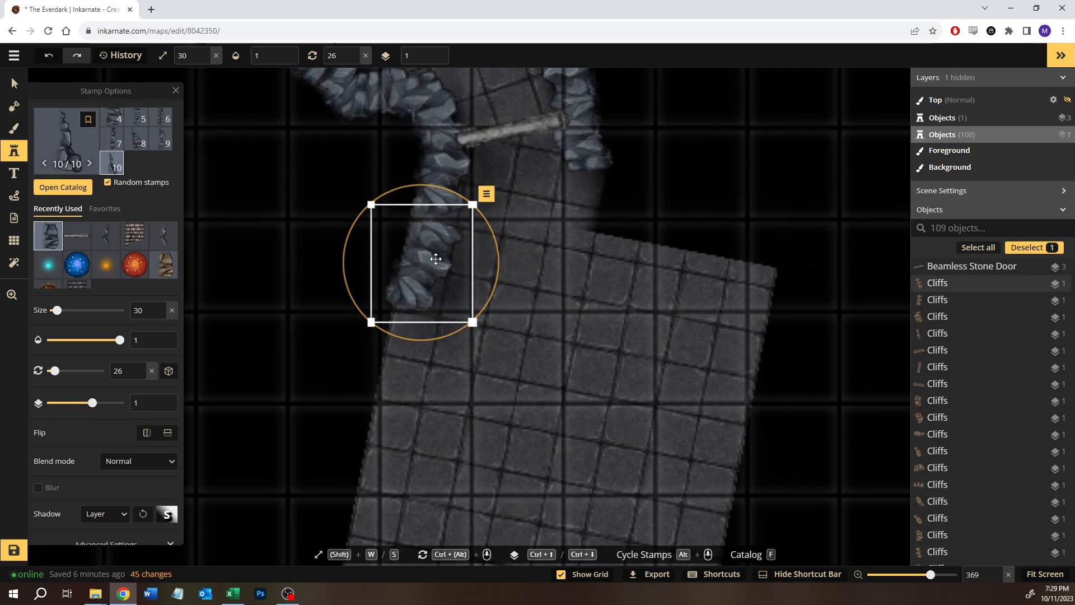
pyautogui.moveTo(435, 259); pyautogui.dragTo(427, 248)
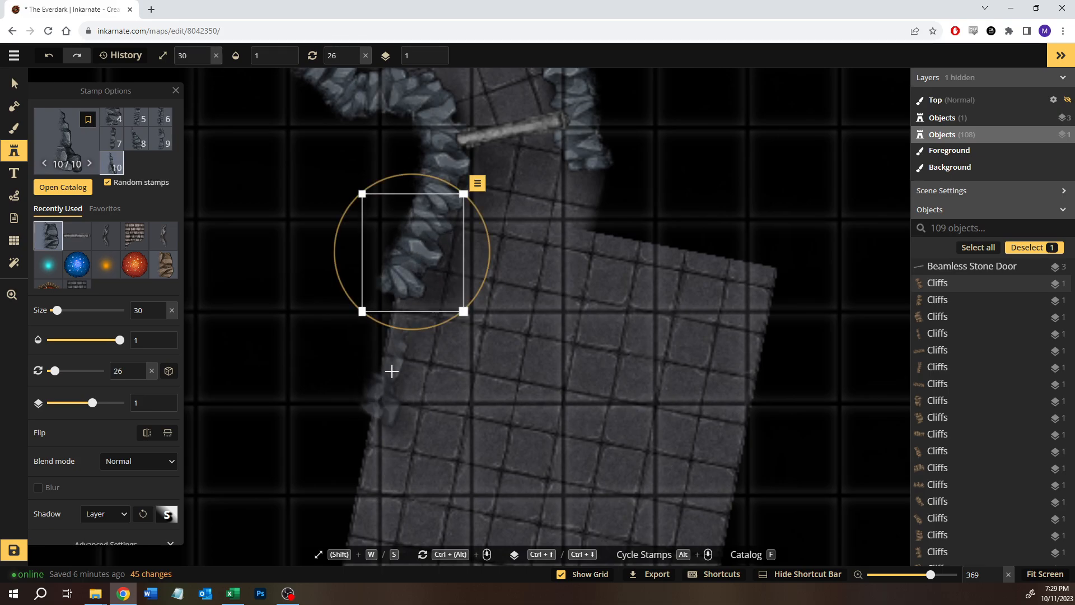
# Step: Add Cliffs variant 2 on the room's upper west edge, rotated to 1 degree and joined to the cliff above
pyautogui.scroll(1, 130, 130)
pyautogui.click(134, 126)
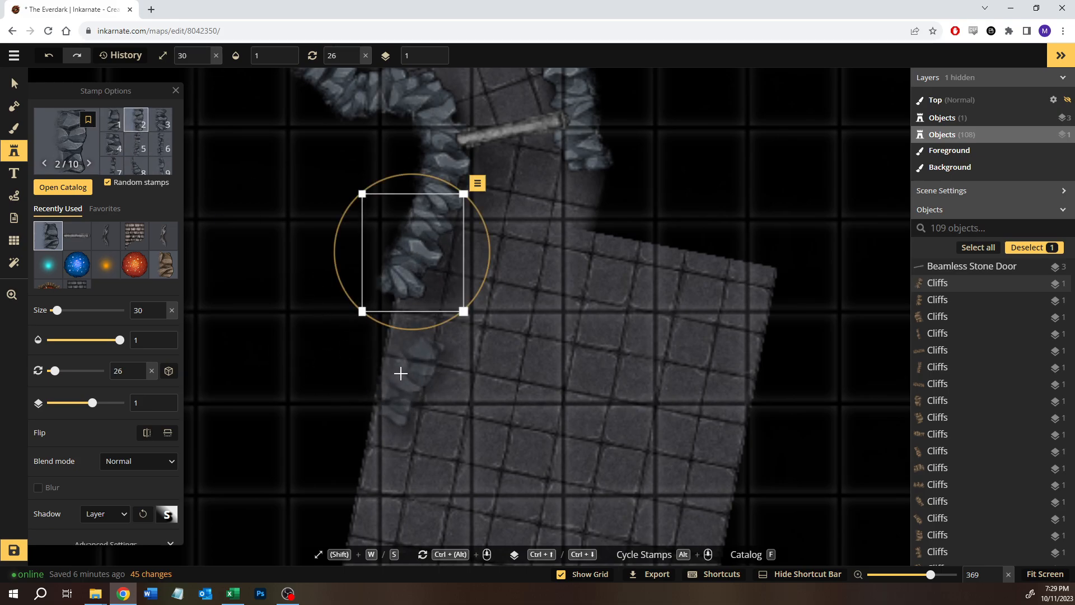
pyautogui.click(401, 373)
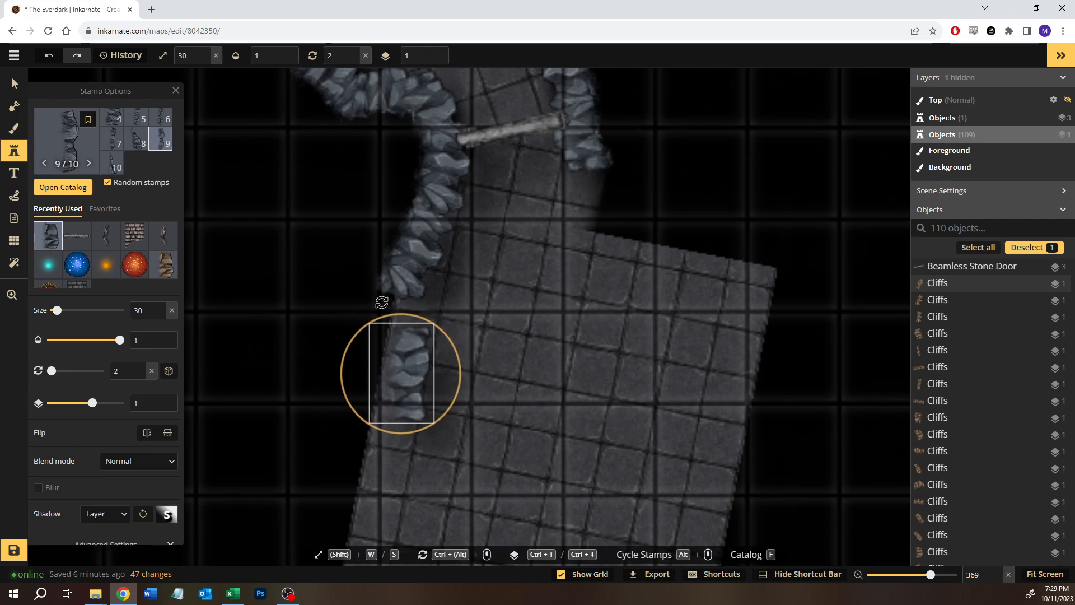
pyautogui.moveTo(398, 362); pyautogui.dragTo(386, 328)
pyautogui.scroll(4, 391, 314)
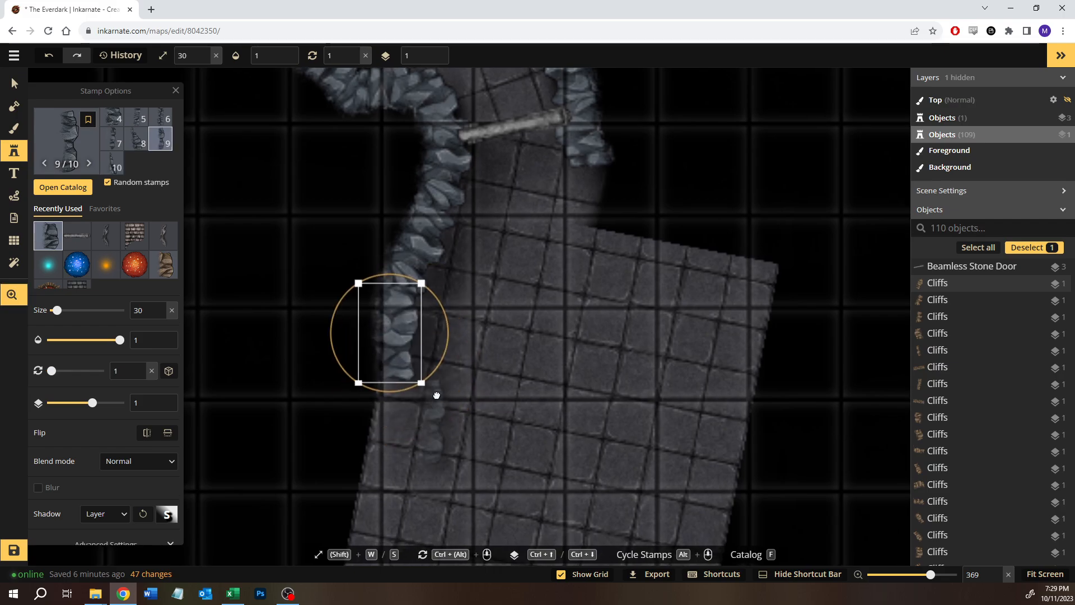
# Step: Extend the west wall with Cliffs variant 6, rotated to 13 degrees and aligned along the slanted floor edge
pyautogui.scroll(-5, 396, 297)
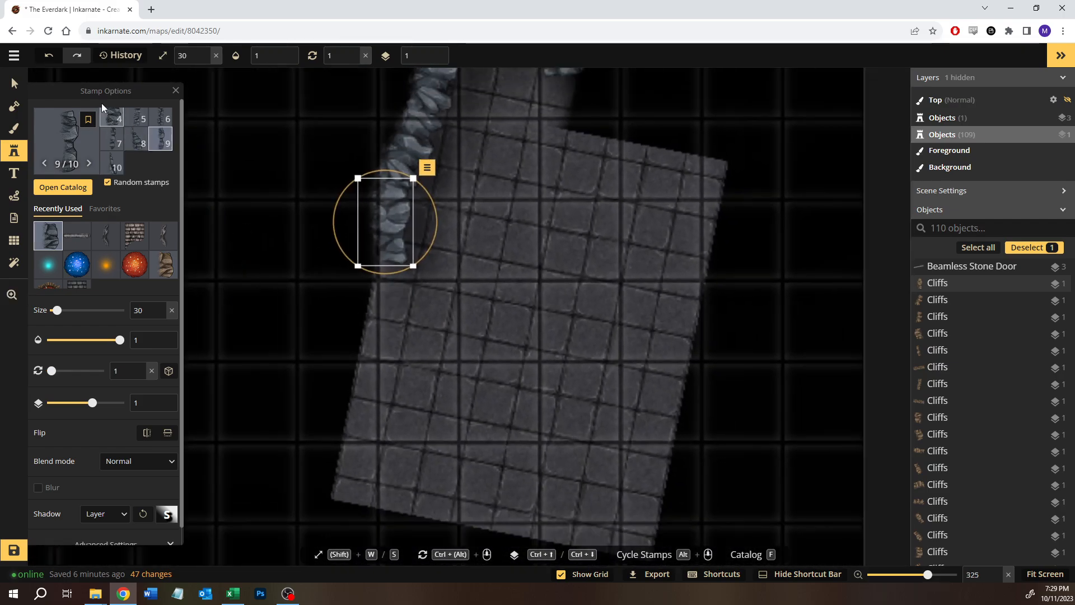
pyautogui.click(107, 144)
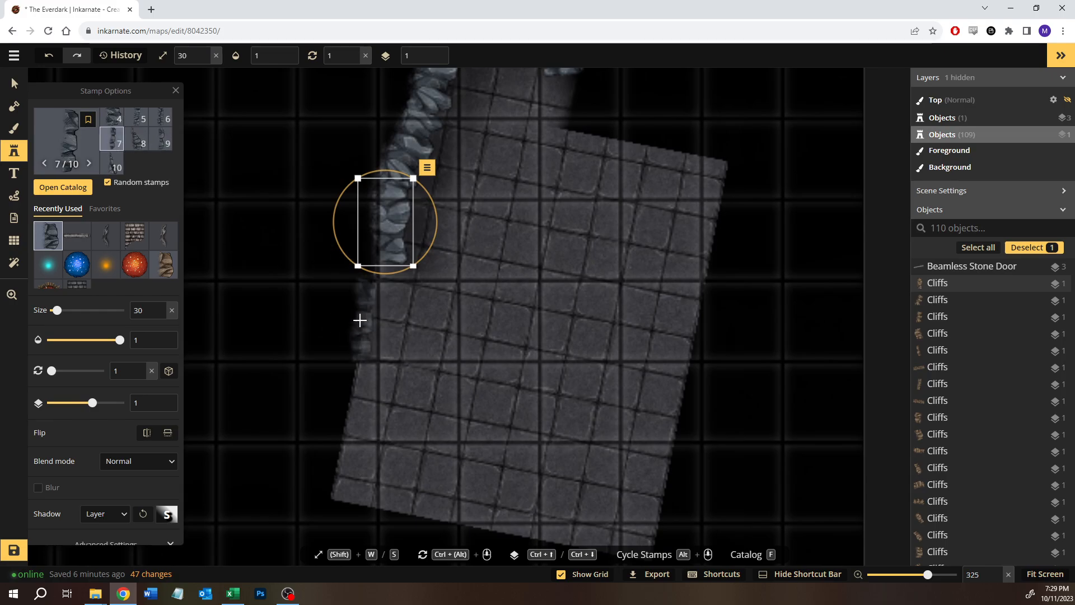
pyautogui.click(158, 123)
pyautogui.click(381, 349)
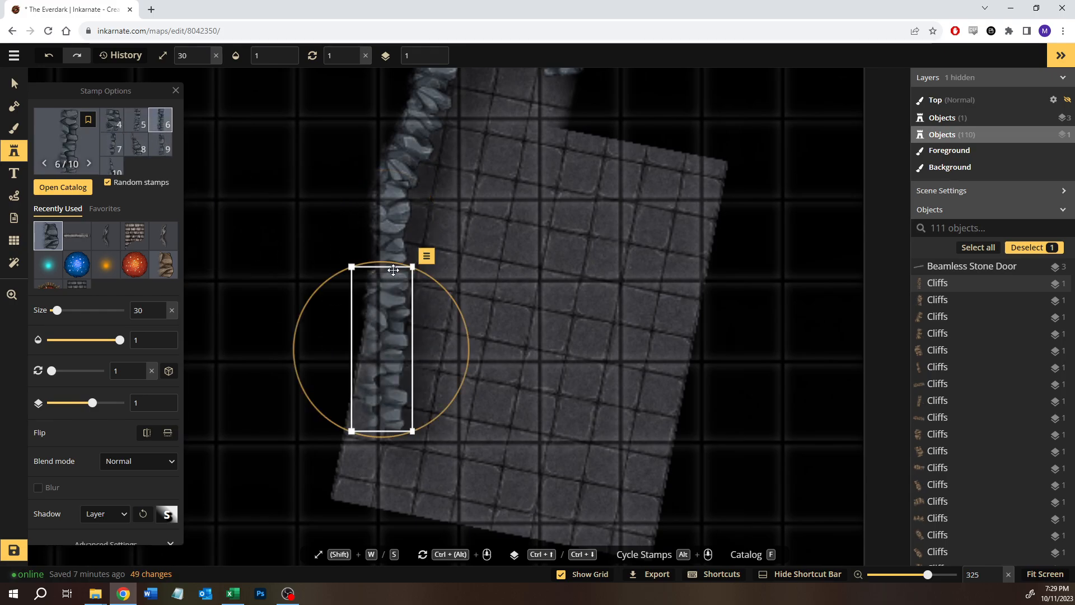
pyautogui.moveTo(389, 264); pyautogui.dragTo(408, 270)
pyautogui.moveTo(396, 308); pyautogui.dragTo(372, 300)
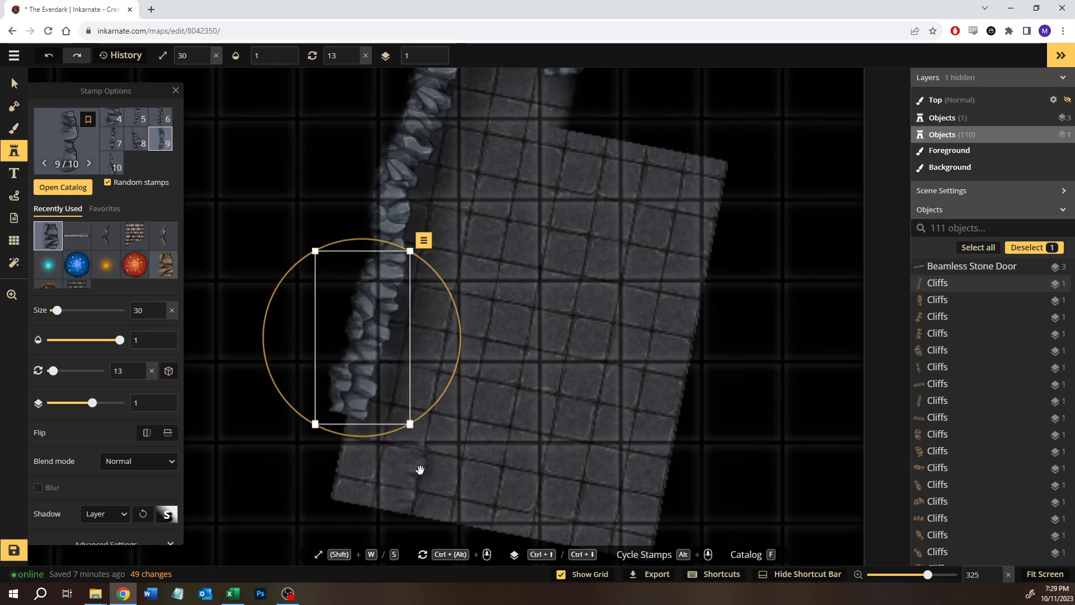
# Step: Continue the west wall down to the room's southwest corner with Cliffs variant 2 rotated to 357 degrees
pyautogui.moveTo(420, 468); pyautogui.dragTo(439, 391)
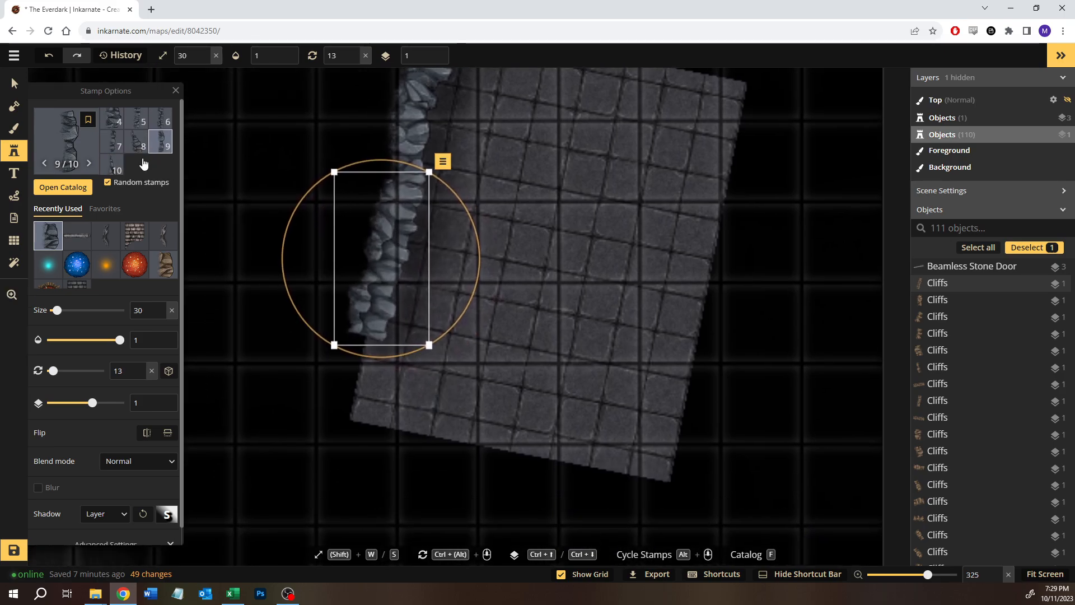
pyautogui.scroll(1, 144, 161)
pyautogui.click(134, 123)
pyautogui.click(372, 392)
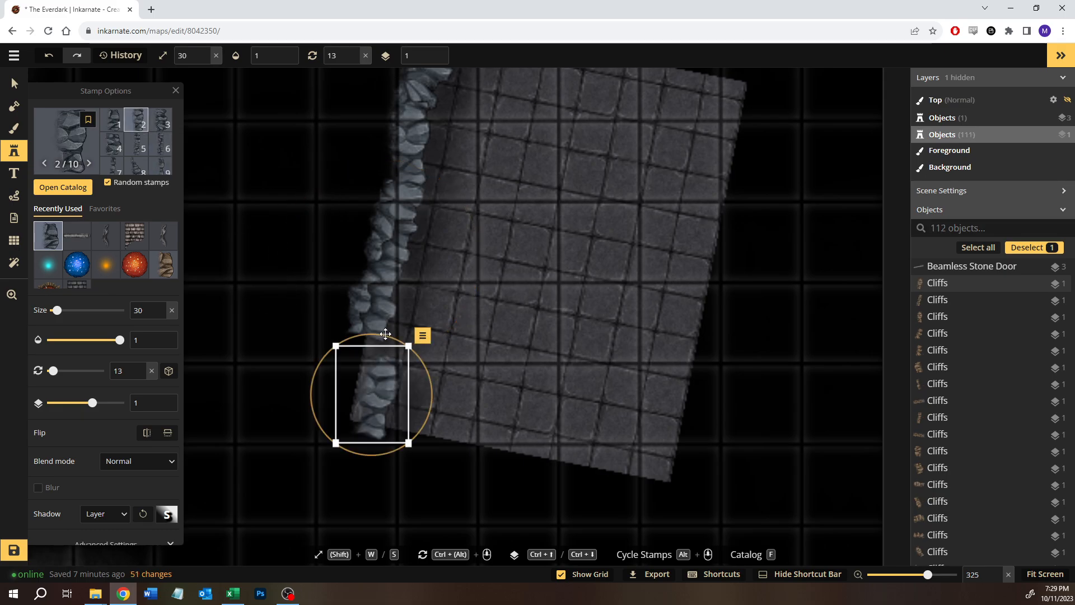
pyautogui.moveTo(383, 336); pyautogui.dragTo(382, 363)
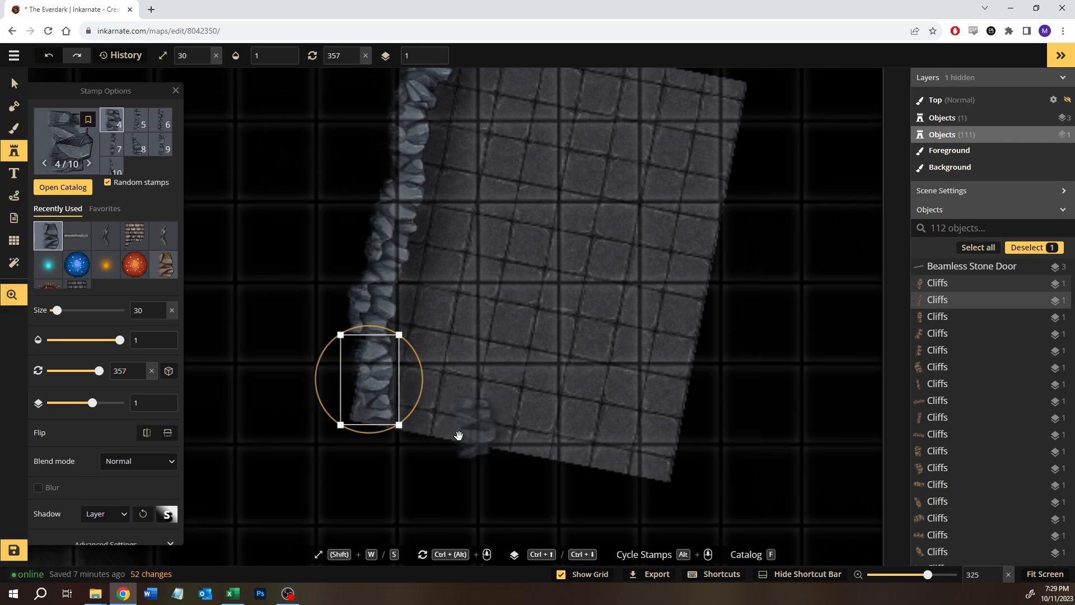
# Step: Wrap the southwest corner with Cliffs variant 4 at 314 degrees, then join variant 7 to it along the south edge
pyautogui.click(419, 451)
pyautogui.moveTo(426, 409); pyautogui.dragTo(405, 431)
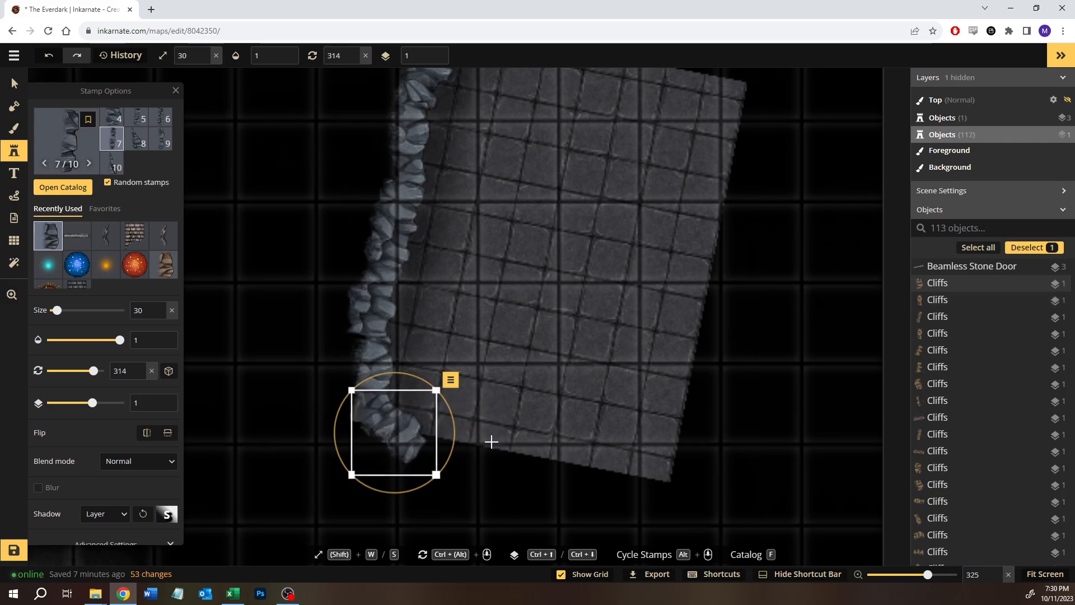
pyautogui.click(490, 442)
pyautogui.moveTo(490, 379); pyautogui.dragTo(455, 392)
pyautogui.moveTo(487, 437); pyautogui.dragTo(441, 466)
# Step: Place another Cliffs stamp at 270 degrees along the middle of the south edge, joined to the previous piece
pyautogui.press('space')
pyautogui.moveTo(557, 437); pyautogui.dragTo(467, 372)
pyautogui.click(460, 425)
pyautogui.moveTo(462, 425); pyautogui.dragTo(460, 417)
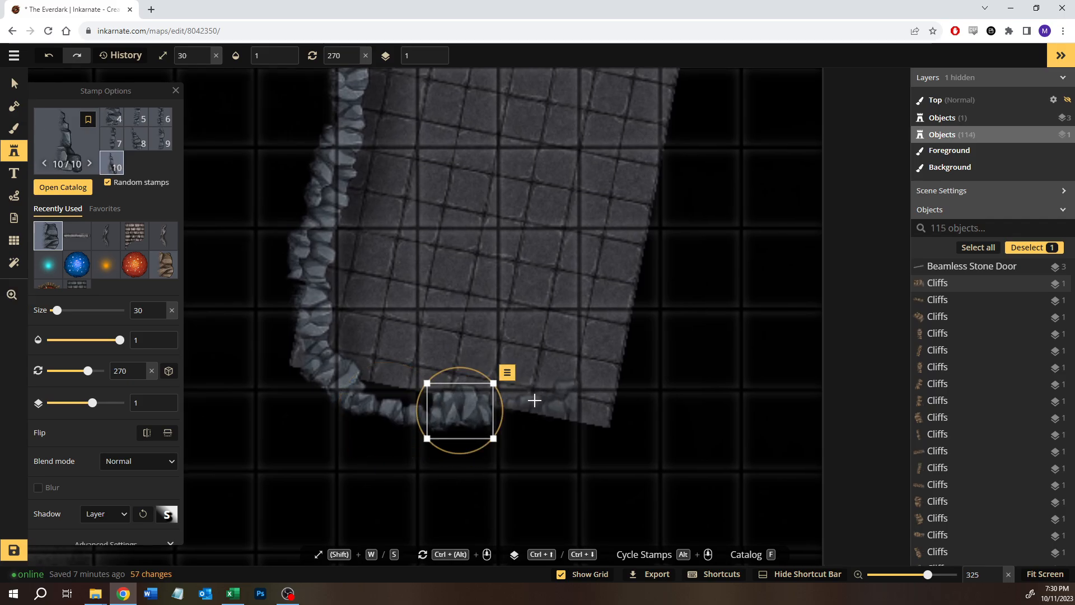
# Step: Extend the south wall toward the southeast corner with Cliffs variant 5, rotated to 255 degrees and joined to the wall
pyautogui.click(136, 119)
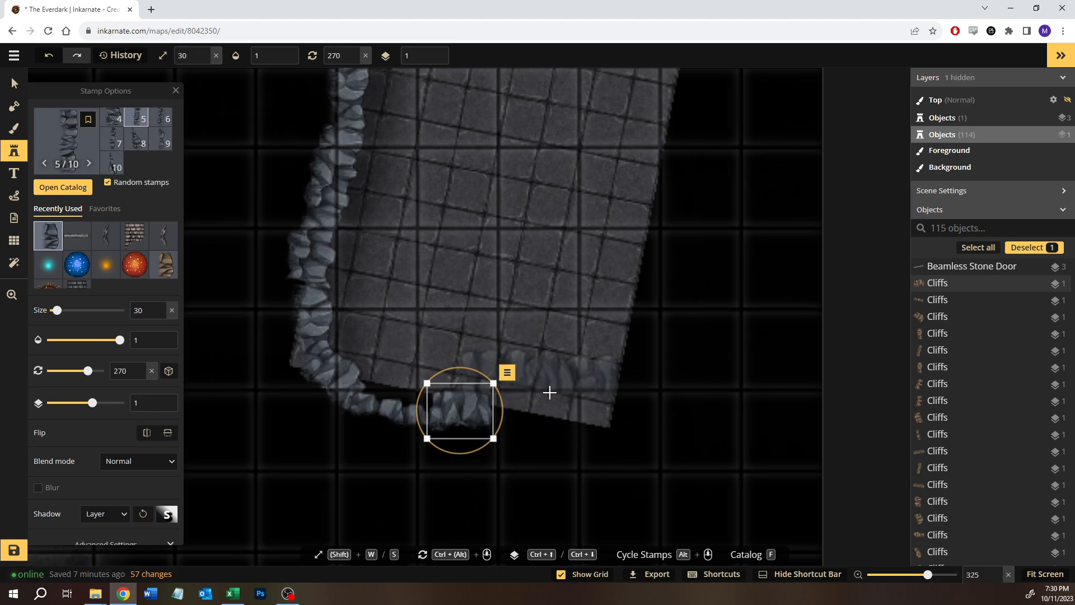
pyautogui.click(565, 403)
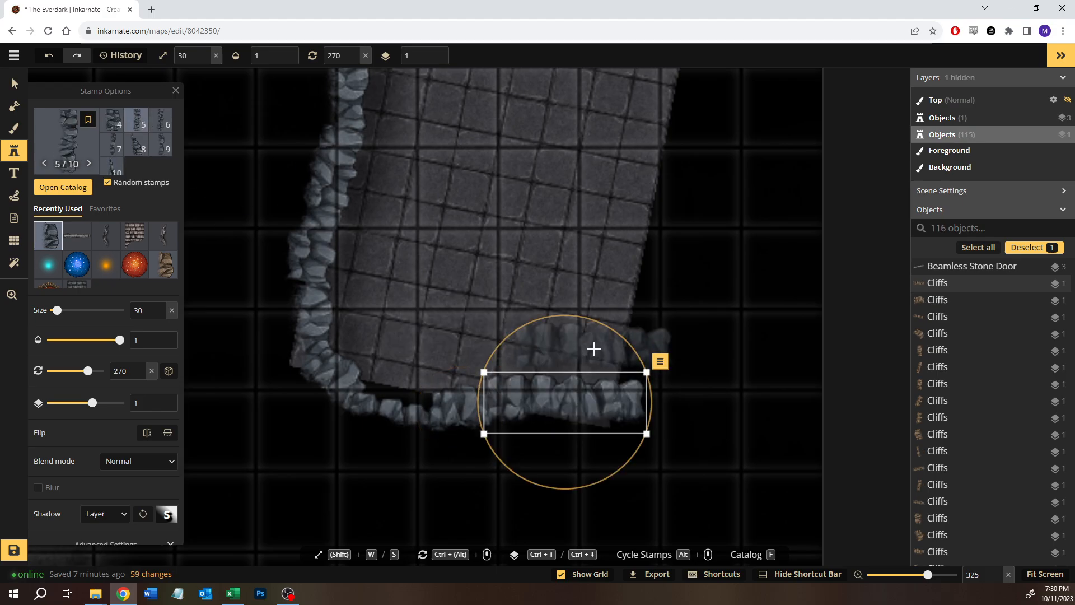
pyautogui.moveTo(600, 322); pyautogui.dragTo(577, 315)
pyautogui.moveTo(551, 408); pyautogui.dragTo(549, 393)
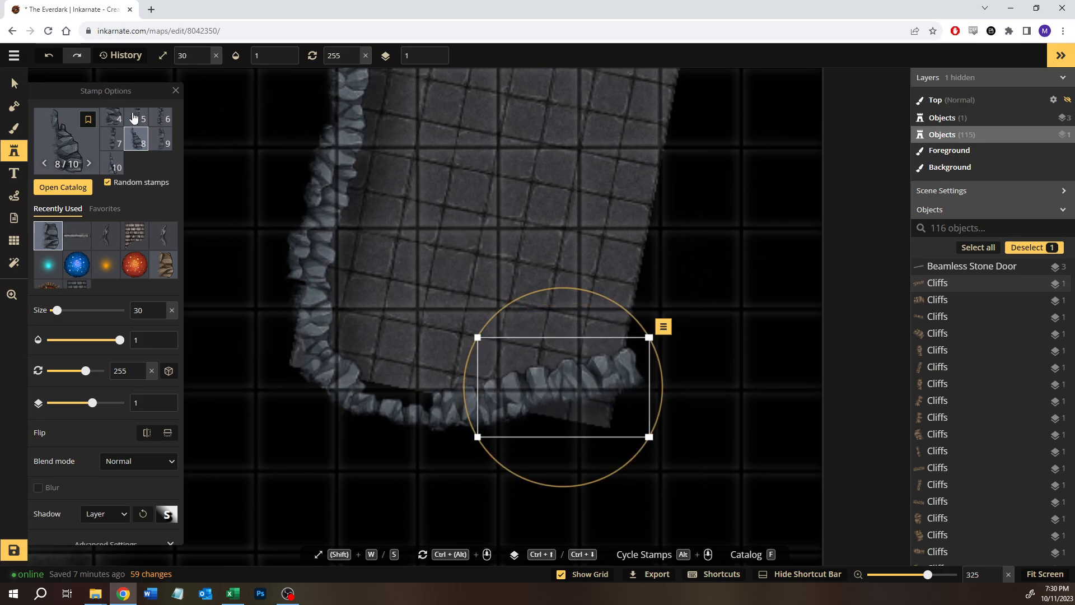
# Step: Add a short Cliffs stamp at the southeast corner, rotated to 227 degrees and joined to the south wall's end
pyautogui.click(677, 355)
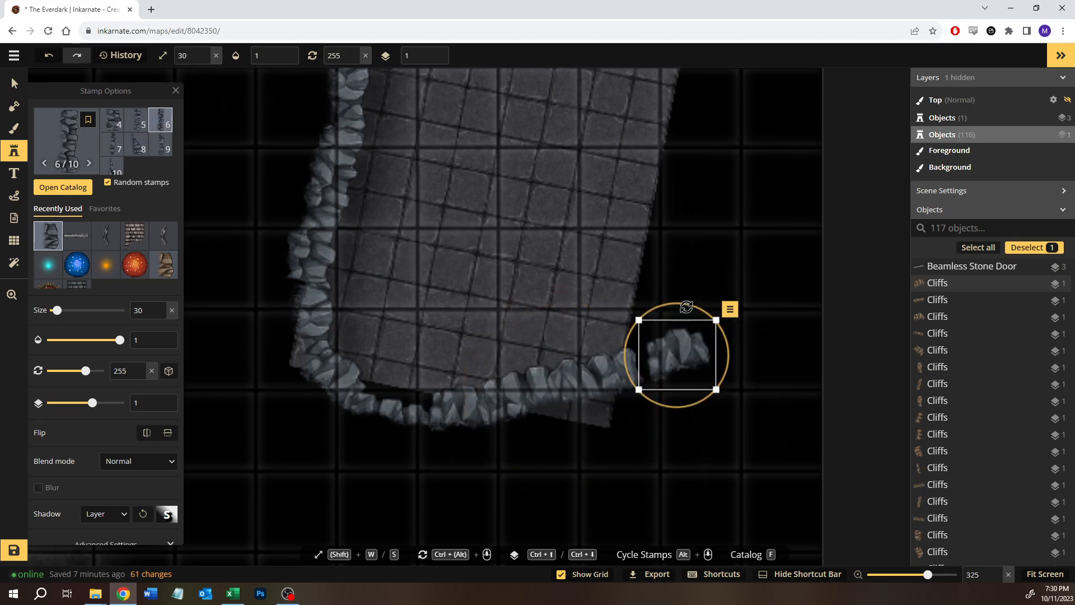
pyautogui.moveTo(686, 307); pyautogui.dragTo(655, 307)
pyautogui.moveTo(669, 360); pyautogui.dragTo(648, 353)
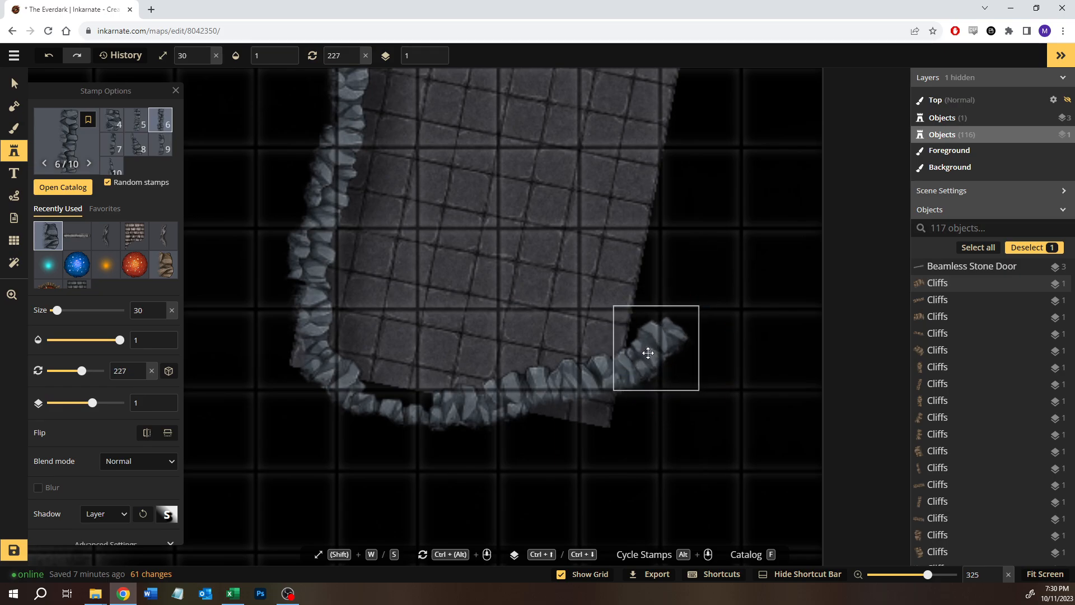
# Step: Start the east wall with the long Cliffs variant 6, rotated to 196 degrees and joined to the corner piece
pyautogui.click(651, 293)
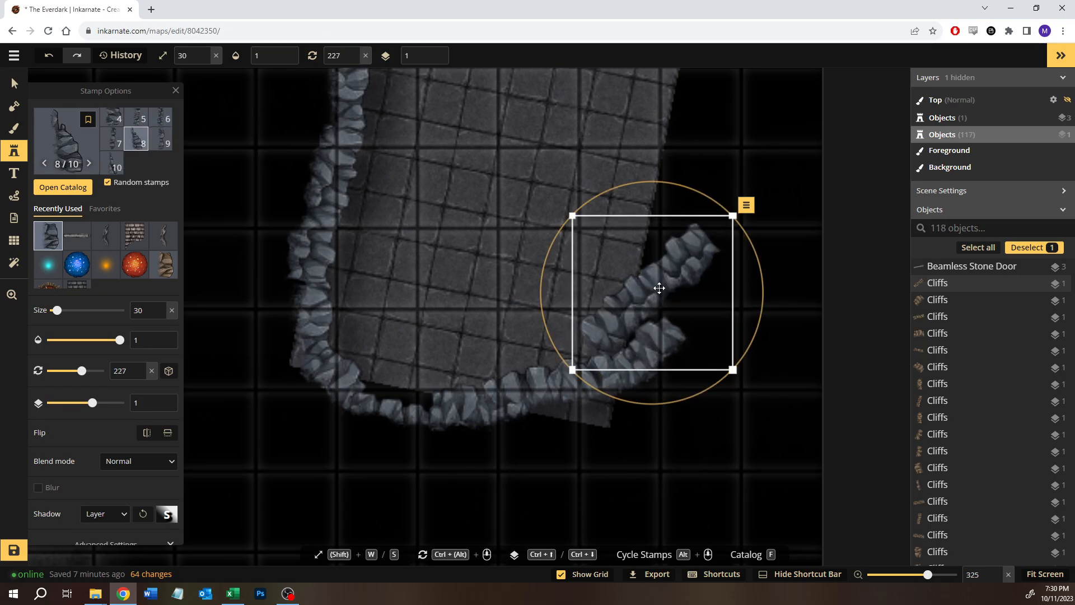
pyautogui.moveTo(636, 189); pyautogui.dragTo(632, 190)
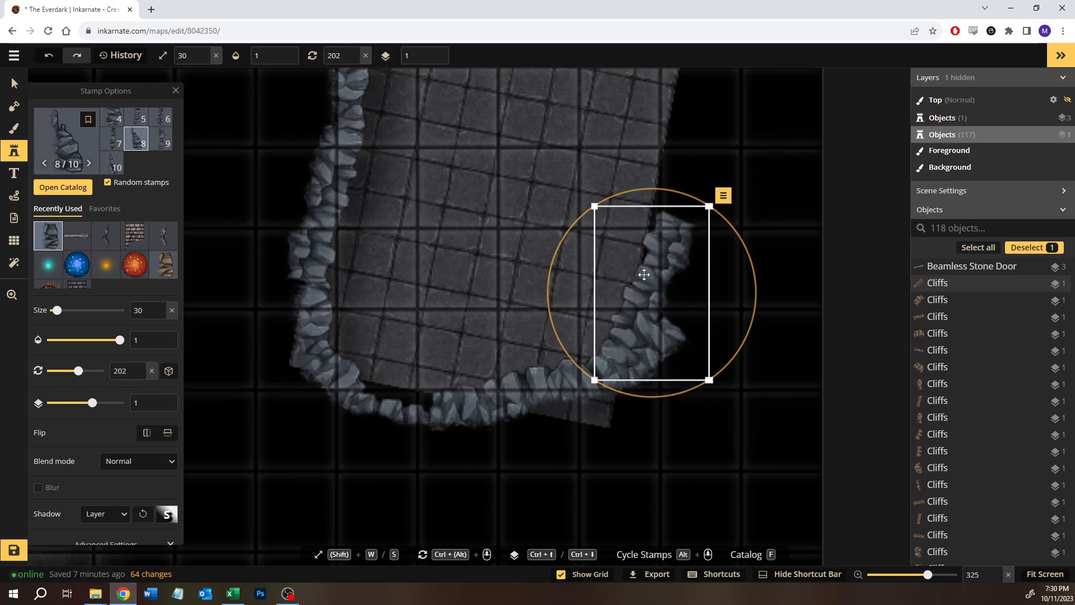
pyautogui.moveTo(648, 275); pyautogui.dragTo(688, 244)
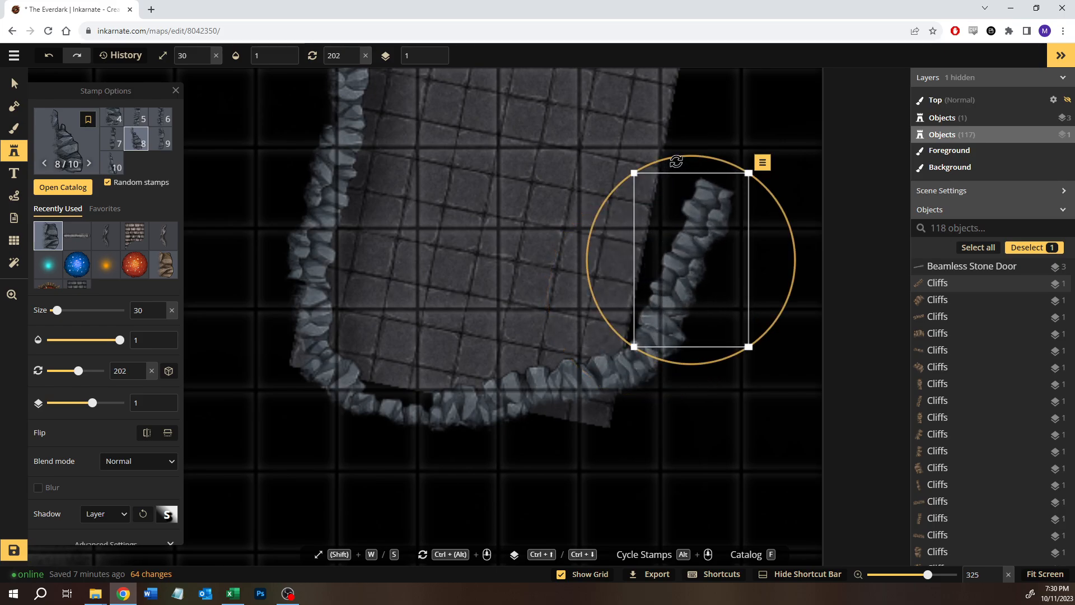
pyautogui.moveTo(676, 161); pyautogui.dragTo(672, 191)
pyautogui.moveTo(685, 244); pyautogui.dragTo(683, 240)
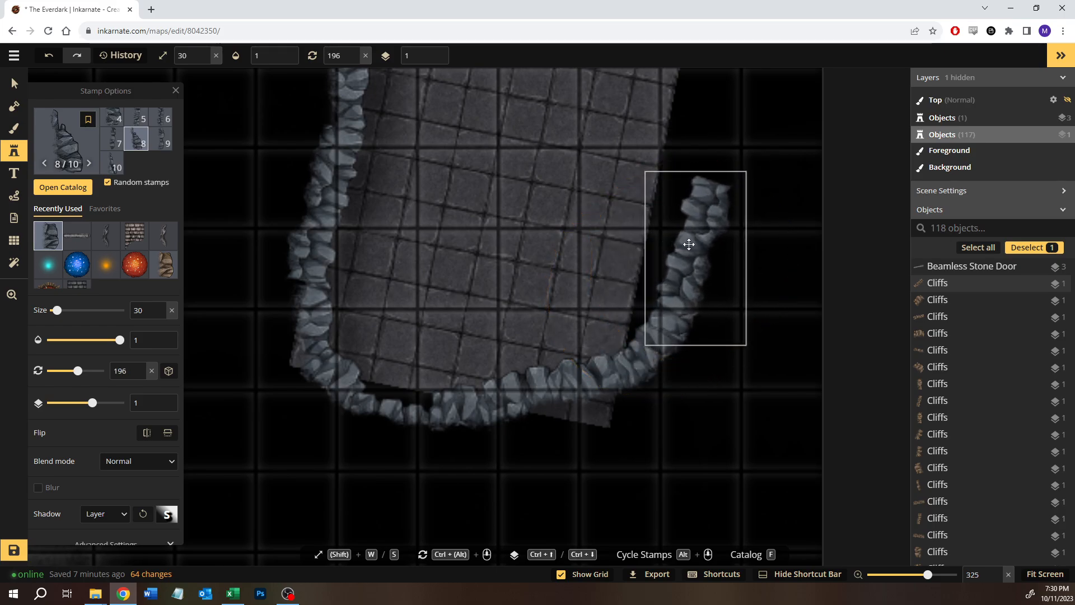
# Step: Continue the east wall upward with Cliffs variant 4, rotated to 172 degrees and joined to the long piece
pyautogui.press('space')
pyautogui.moveTo(712, 125); pyautogui.dragTo(580, 277)
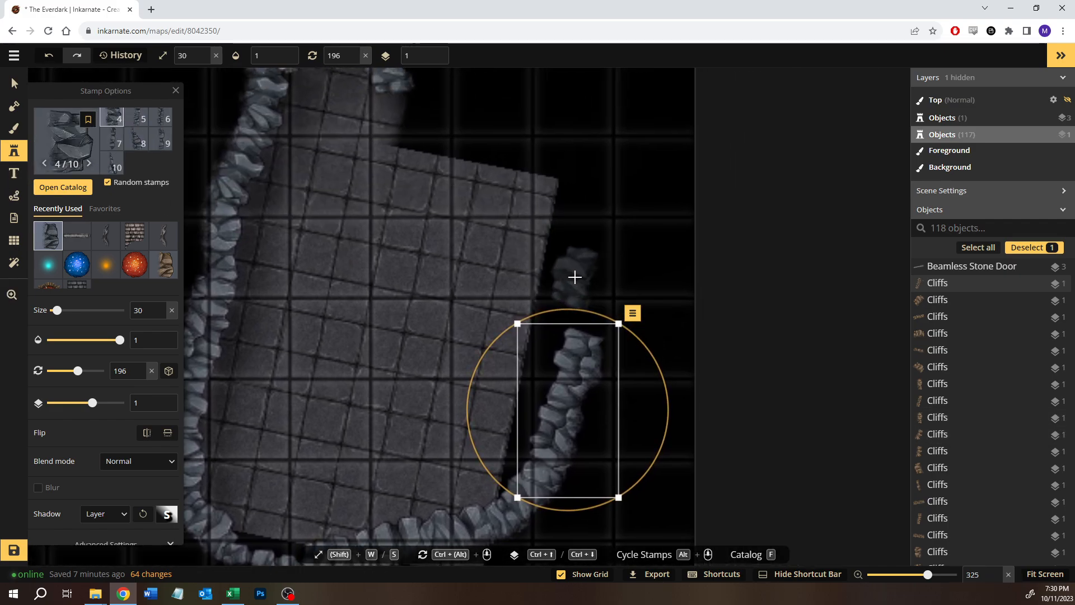
pyautogui.click(574, 277)
pyautogui.moveTo(557, 228); pyautogui.dragTo(538, 239)
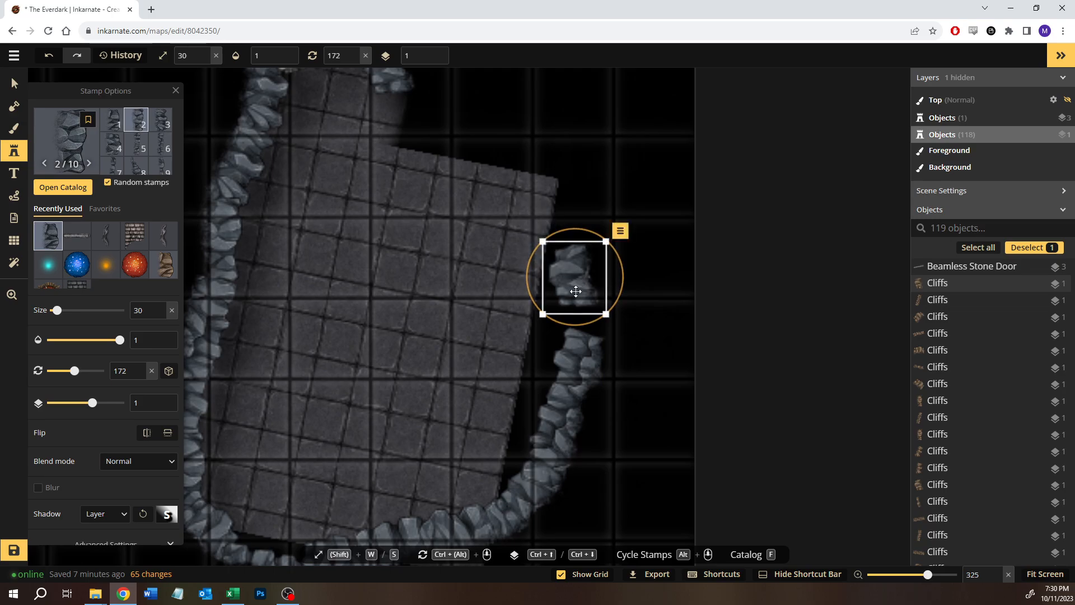
pyautogui.moveTo(576, 277); pyautogui.dragTo(585, 309)
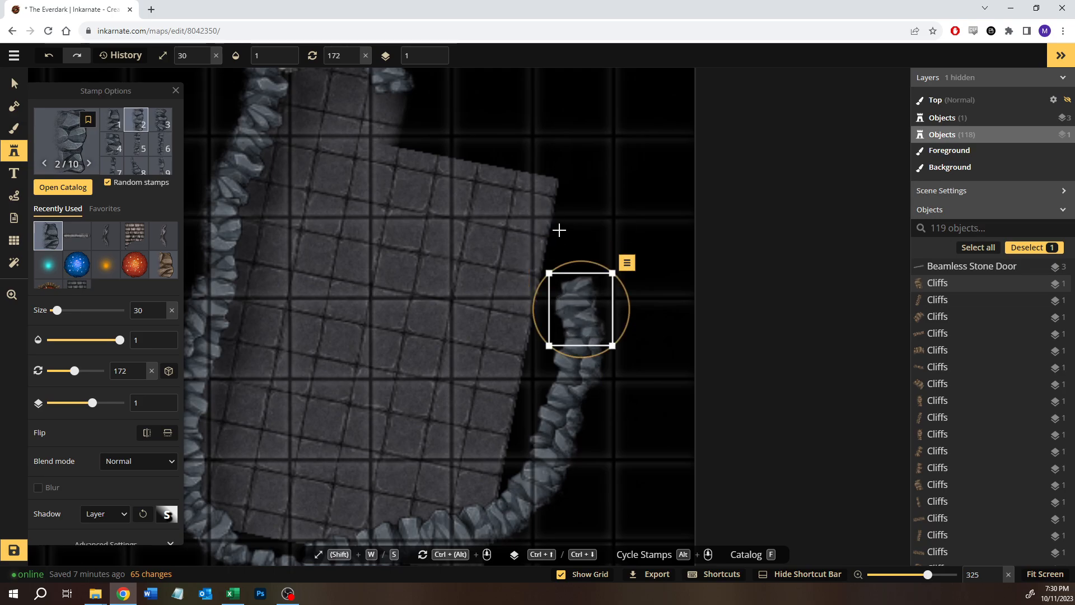
# Step: Extend the upper east wall with Cliffs variant 2, rotated to 153 degrees and moved onto the cliff below
pyautogui.click(552, 228)
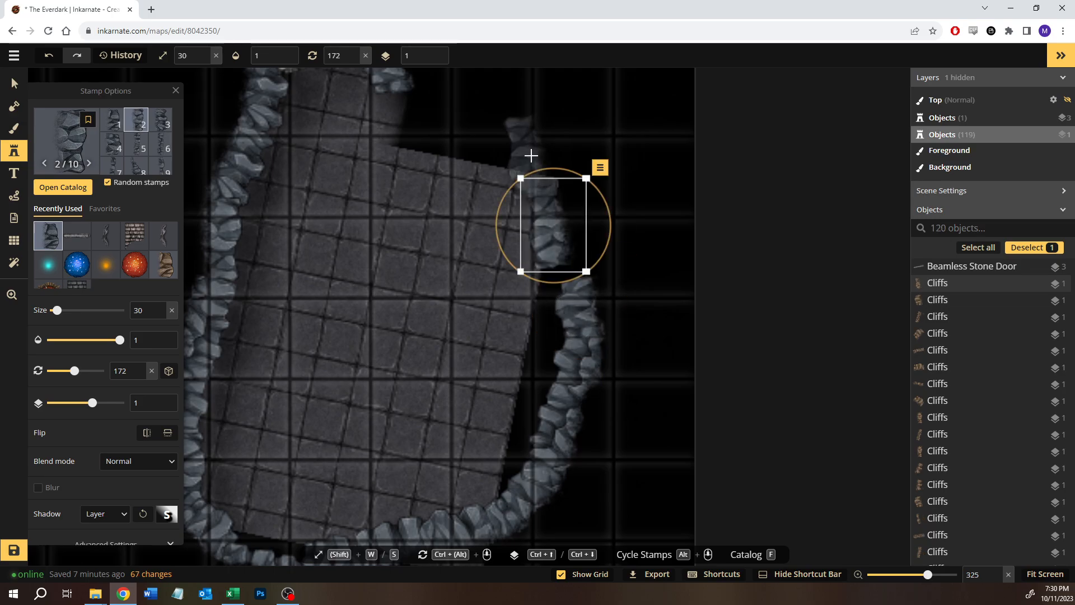
pyautogui.keyDown('ctrl'); pyautogui.scroll(-2, 524, 171); pyautogui.keyUp('ctrl')
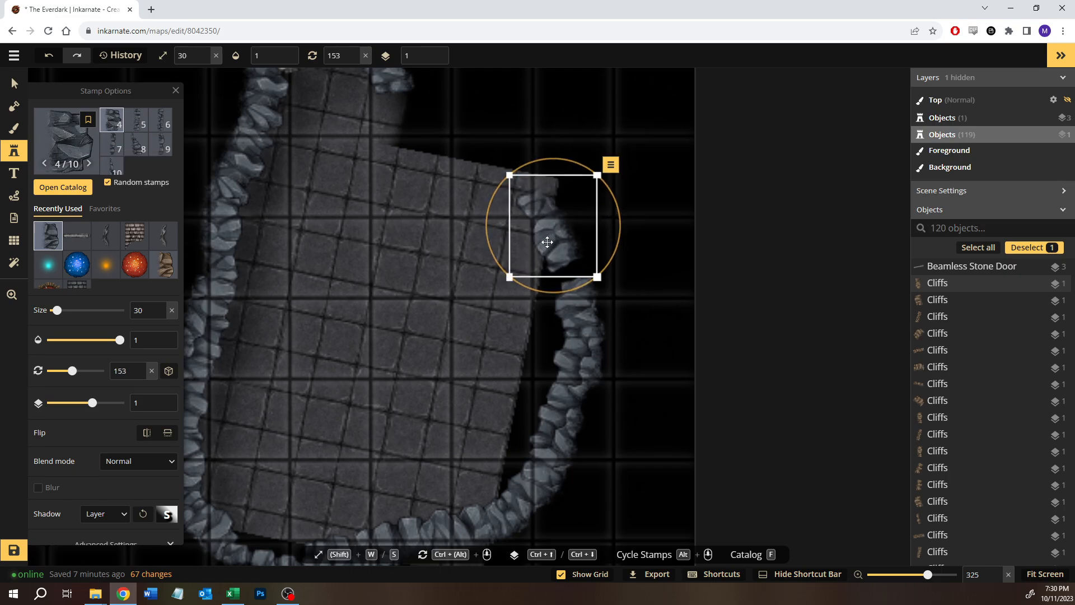
pyautogui.moveTo(547, 242); pyautogui.dragTo(557, 259)
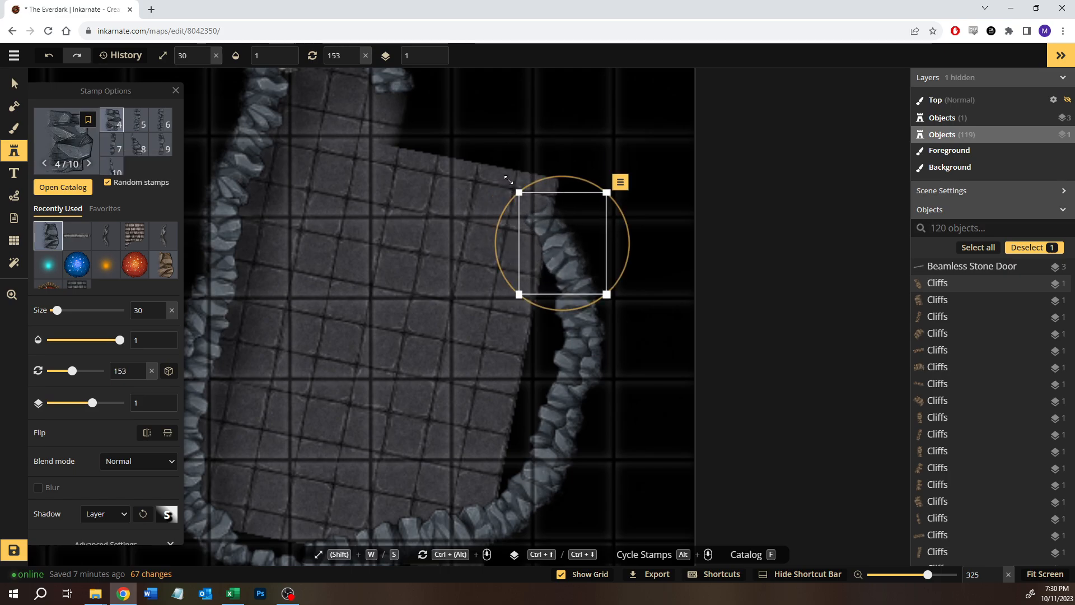
# Step: Cover the room's northeast corner with Cliffs variant 4, rotated to 137 degrees and joined to the east wall
pyautogui.click(493, 175)
pyautogui.keyDown('ctrl'); pyautogui.scroll(-2, 464, 121); pyautogui.keyUp('ctrl')
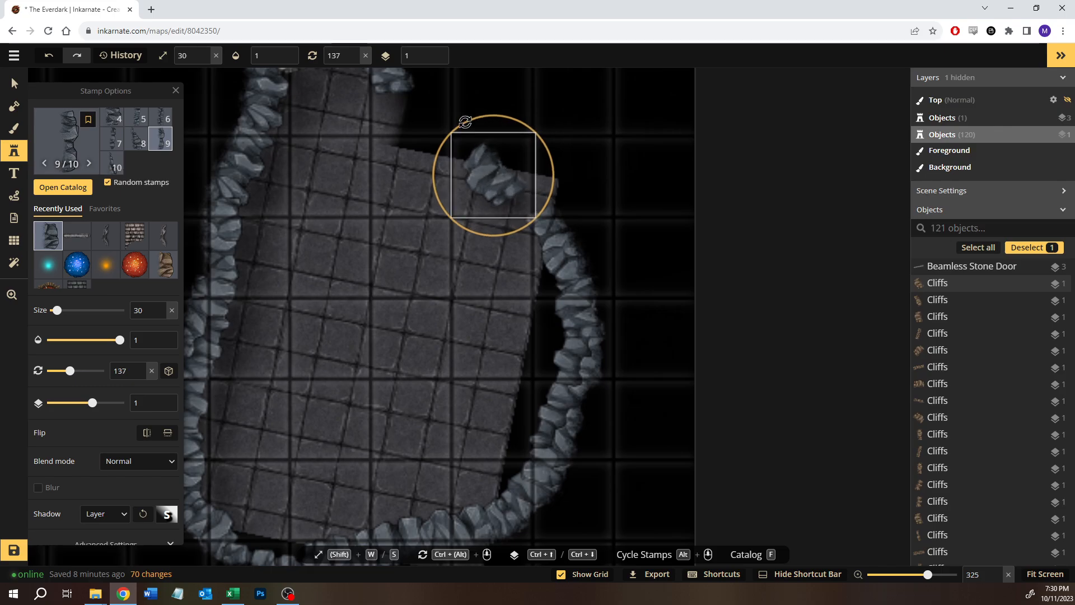
pyautogui.moveTo(480, 179); pyautogui.dragTo(518, 207)
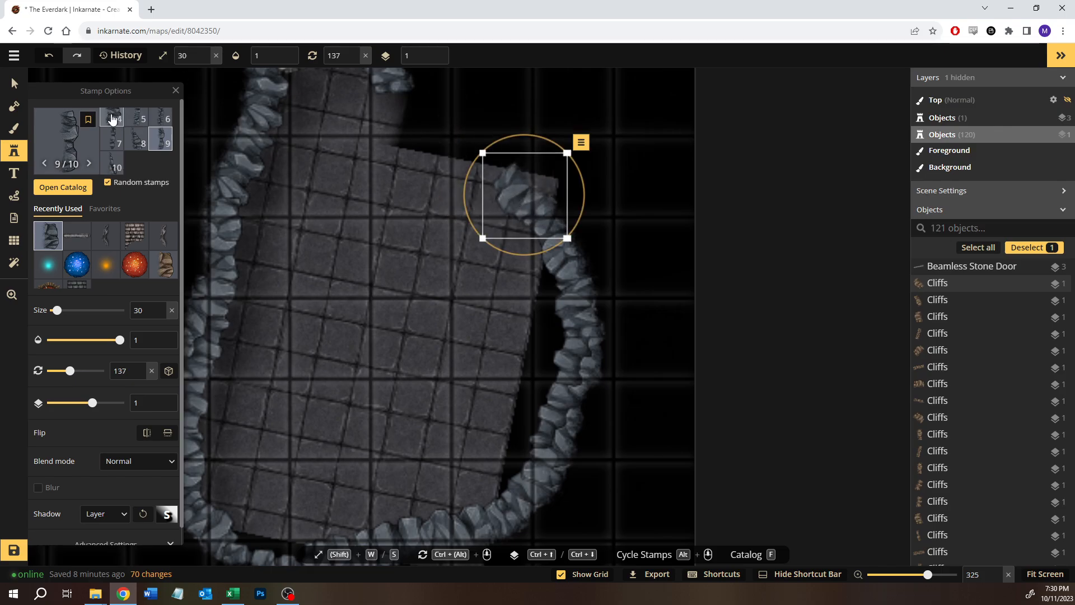
pyautogui.click(112, 116)
pyautogui.click(431, 209)
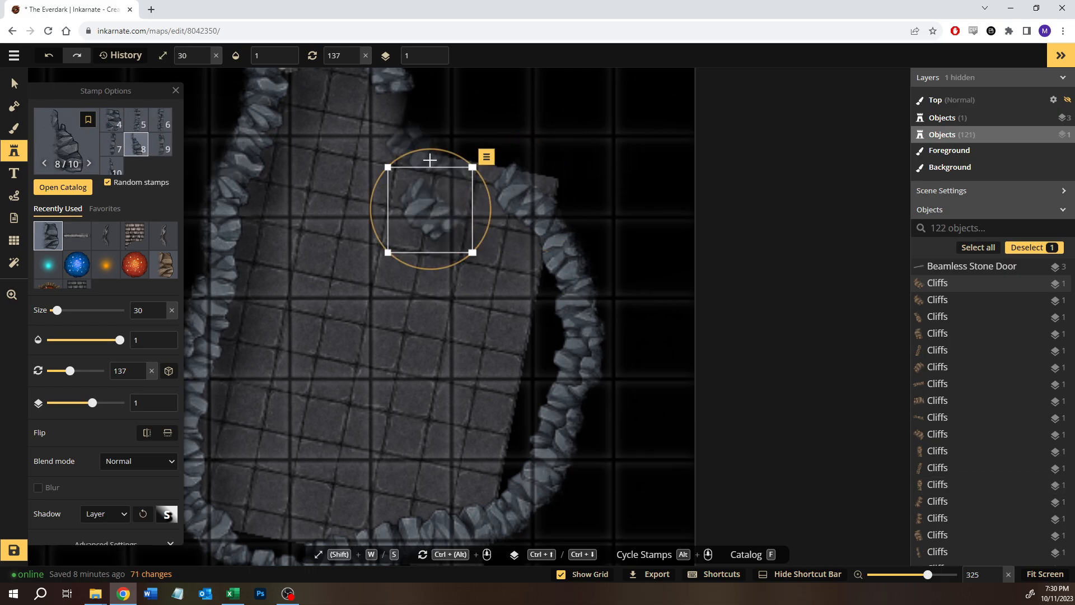
pyautogui.press('Delete')
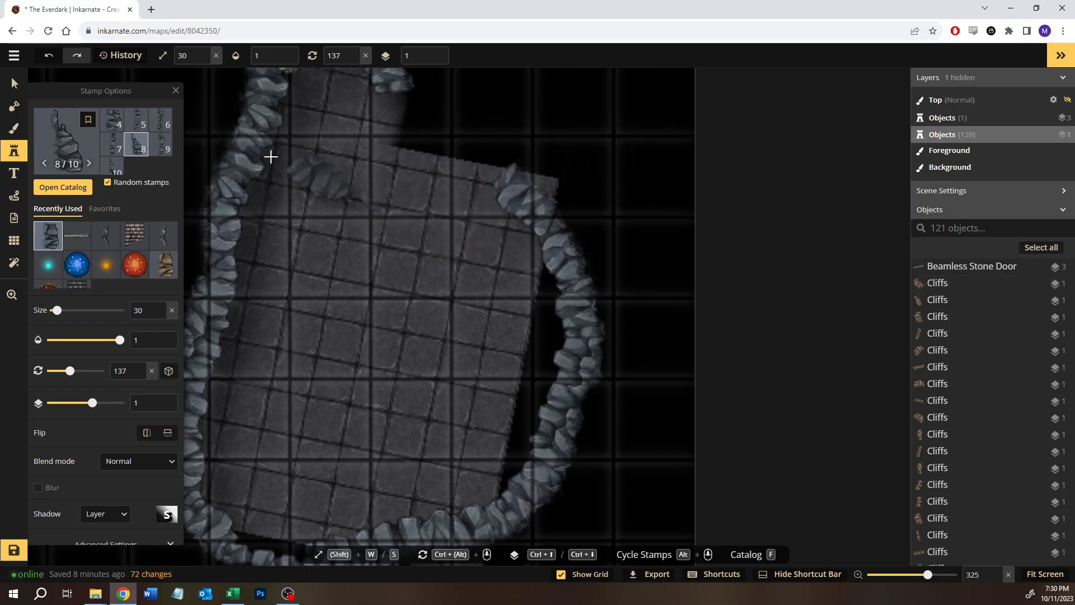
# Step: Extend the wall west from the northeast corner with Cliffs variant 3, rotated to 121 degrees and joined to the corner piece
pyautogui.scroll(2, 112, 132)
pyautogui.click(161, 120)
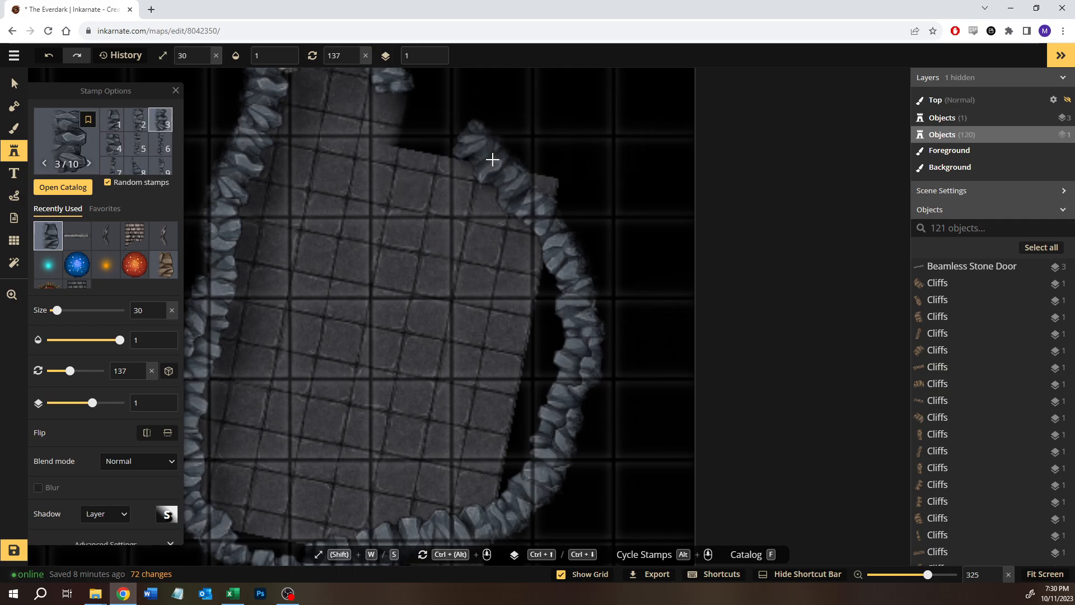
pyautogui.click(472, 150)
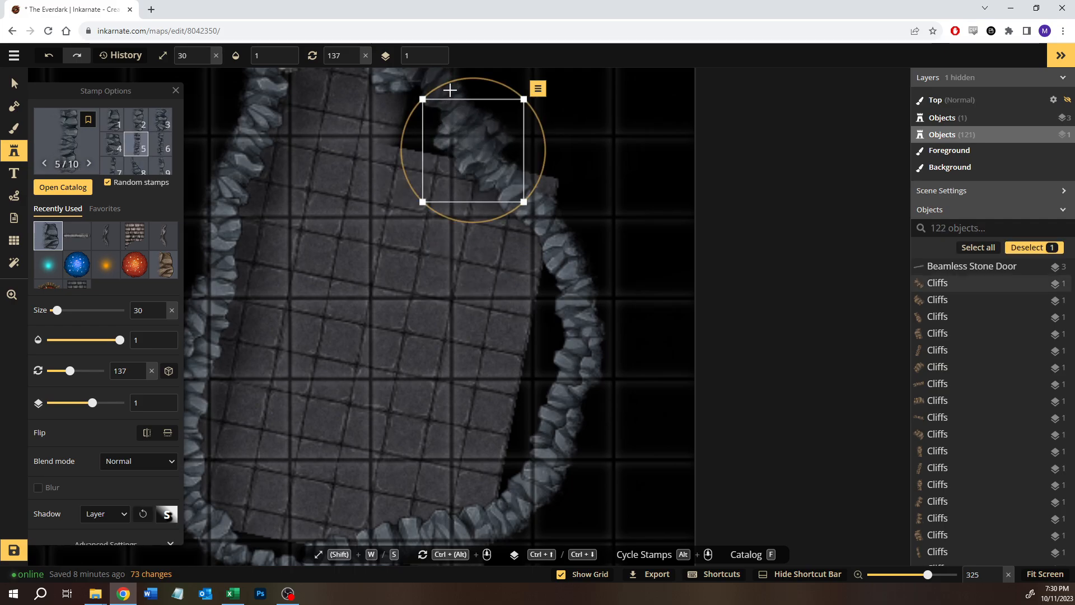
pyautogui.moveTo(444, 87); pyautogui.dragTo(427, 98)
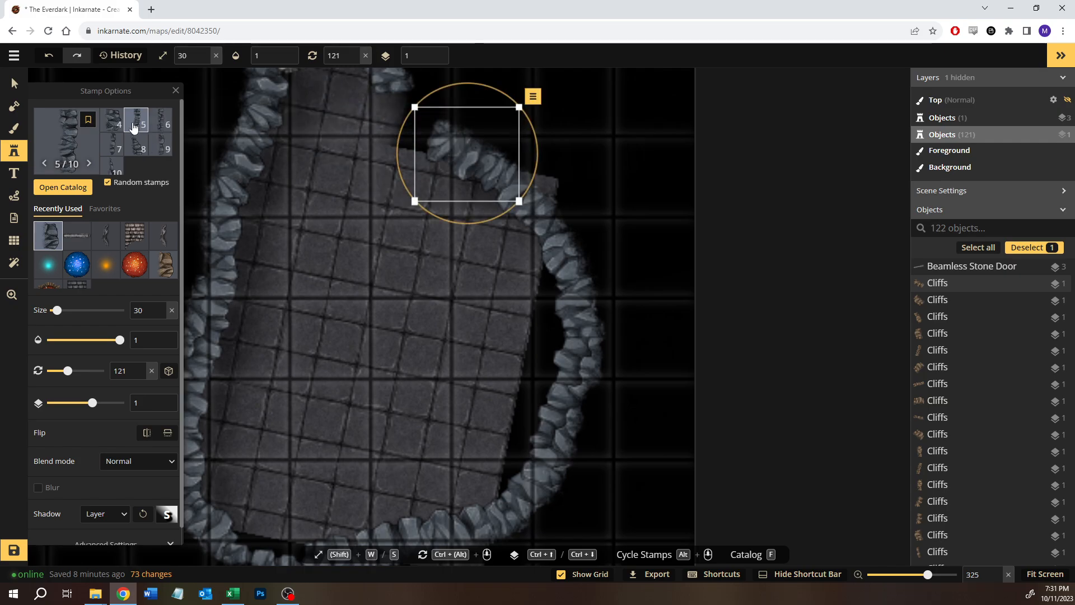
# Step: Close the gap between the north wall and the corridor with Cliffs variant 1, rotated to 151 degrees
pyautogui.scroll(2, 136, 121)
pyautogui.click(137, 121)
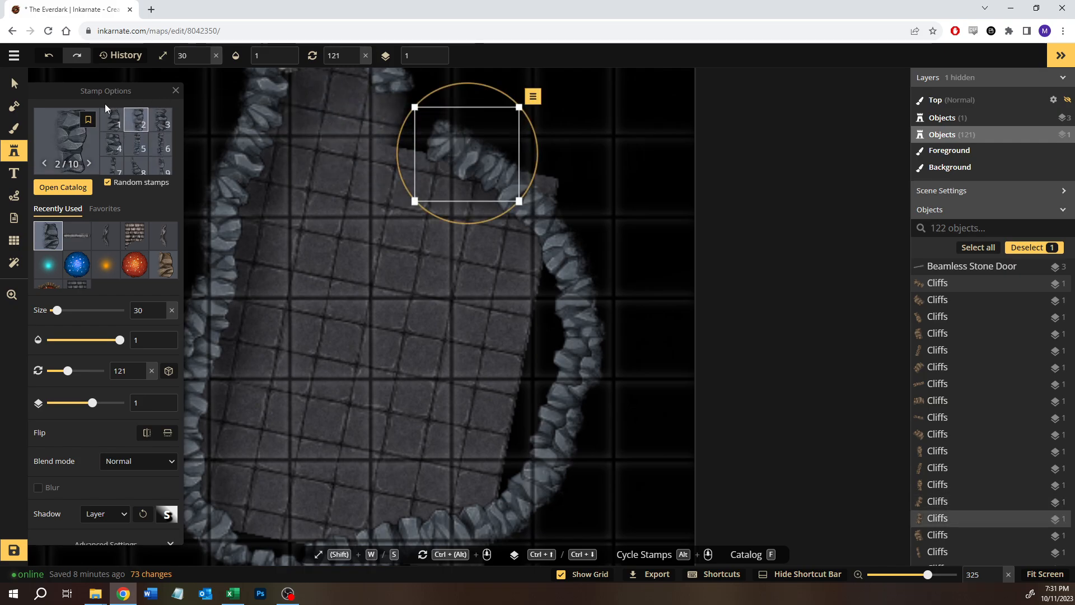
pyautogui.click(112, 119)
pyautogui.click(343, 127)
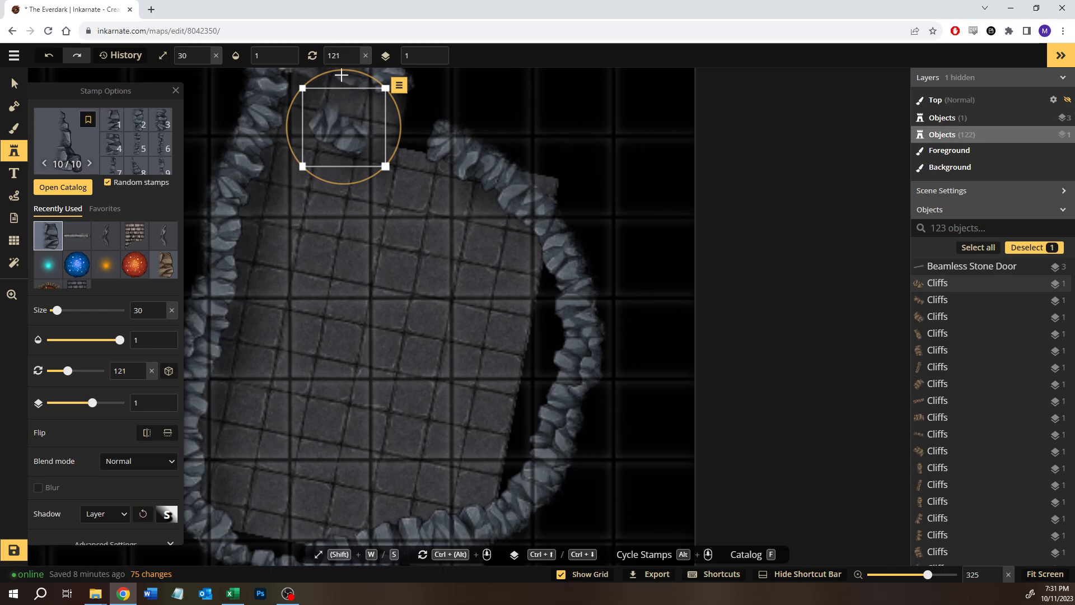
pyautogui.moveTo(341, 71); pyautogui.dragTo(371, 78)
pyautogui.moveTo(372, 131); pyautogui.dragTo(412, 117)
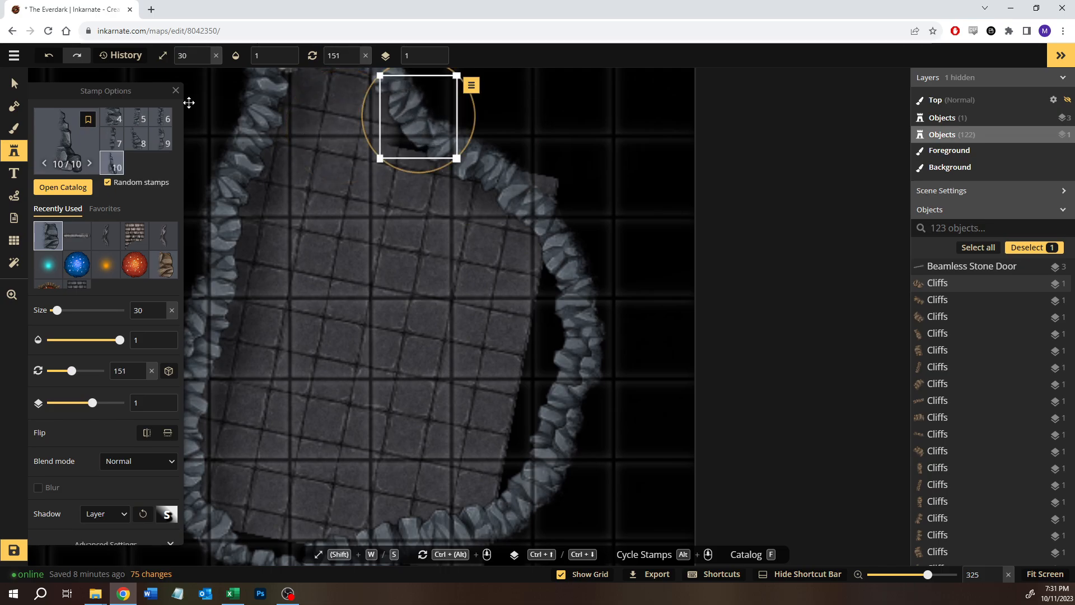
# Step: Paint the slanted stone tile texture on the background with the size 30 brush, filling the gaps between the room floor and the cliffs
pyautogui.click(14, 84)
pyautogui.click(458, 277)
pyautogui.scroll(-3, 447, 274)
pyautogui.press('space')
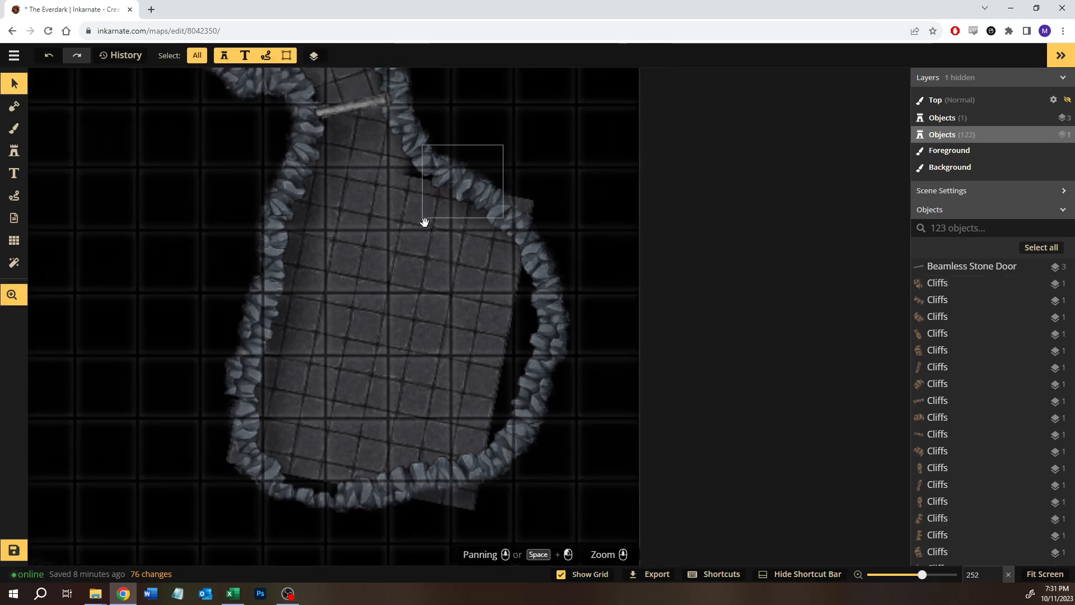
pyautogui.moveTo(425, 222); pyautogui.dragTo(463, 256)
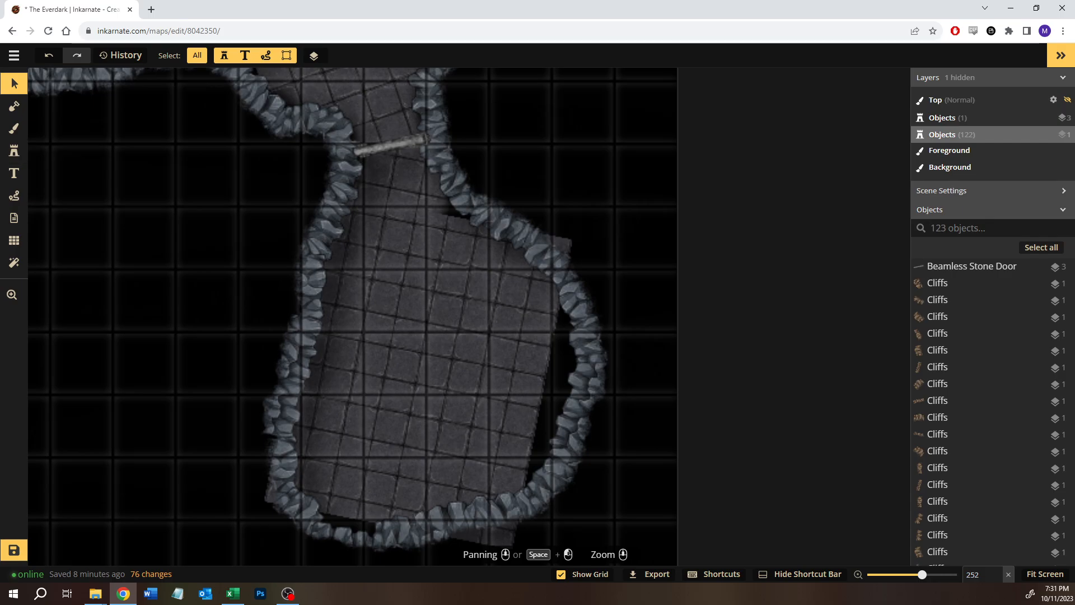
pyautogui.click(24, 132)
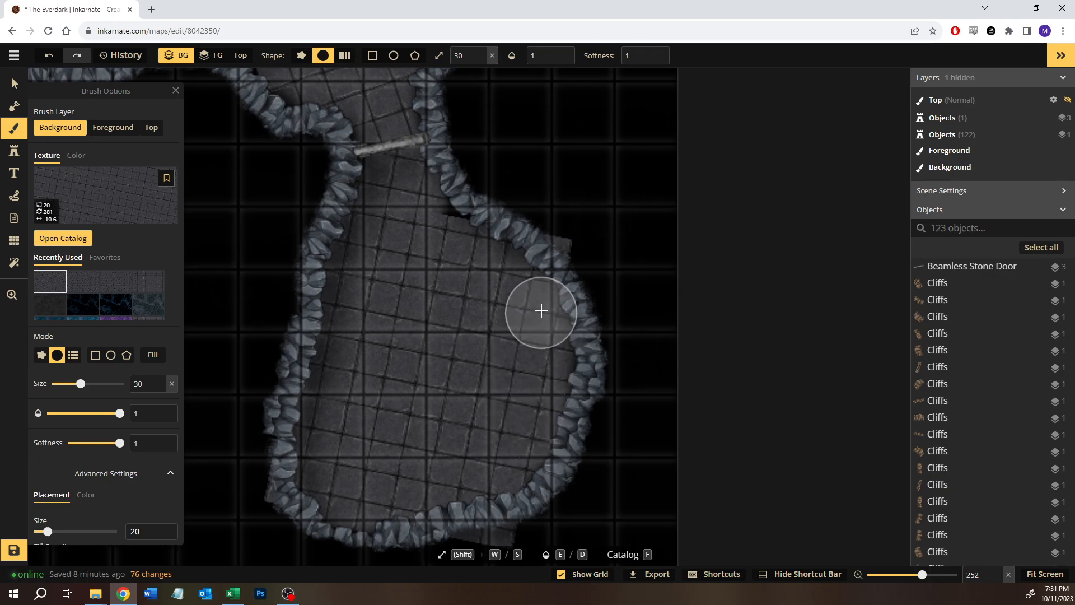
pyautogui.moveTo(437, 216); pyautogui.dragTo(451, 242)
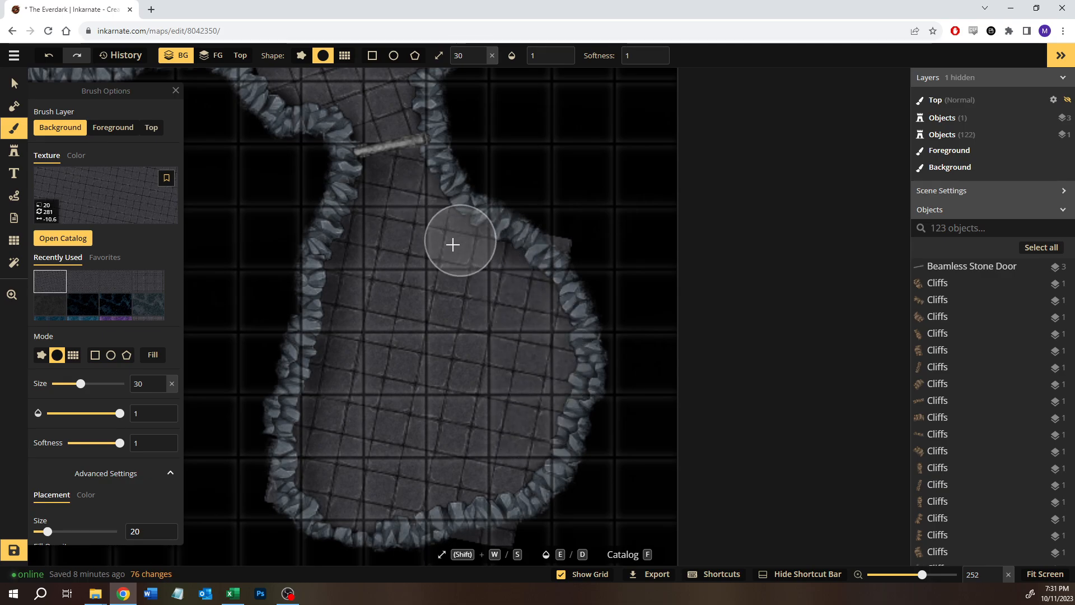
# Step: Paint the stray floor outside the room's northeast and southern cliffs black (000000) on the background with the size 30 brush
pyautogui.click(77, 157)
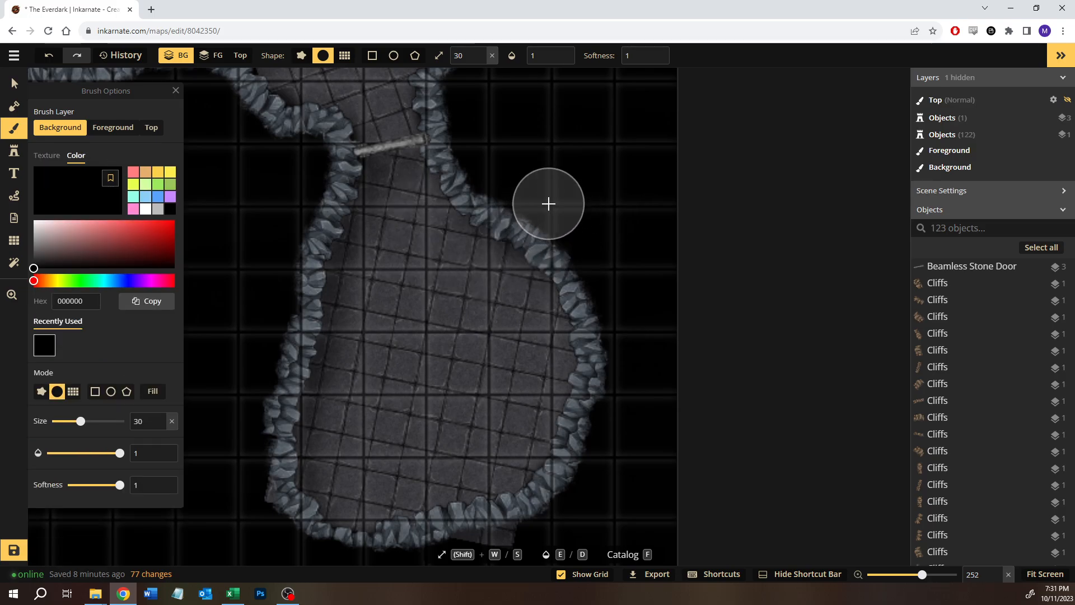
pyautogui.moveTo(463, 431); pyautogui.dragTo(472, 286)
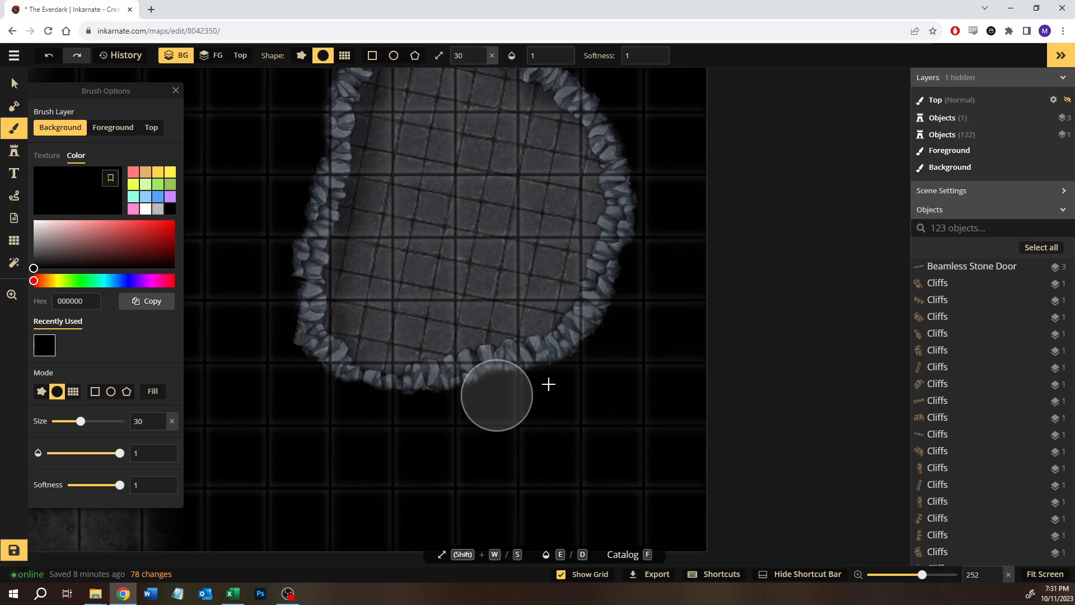
pyautogui.moveTo(233, 244); pyautogui.dragTo(533, 505)
pyautogui.moveTo(463, 285); pyautogui.dragTo(735, 448)
# Step: Paint the dark rock texture along the large cavern's southeastern floor edge to extend it toward the map's lower border
pyautogui.scroll(-5, 391, 446)
pyautogui.moveTo(622, 392)
pyautogui.mouseDown()
pyautogui.moveTo(465, 269)
pyautogui.moveTo(456, 209)
pyautogui.moveTo(432, 291)
pyautogui.moveTo(412, 295)
pyautogui.moveTo(368, 236)
pyautogui.mouseUp()
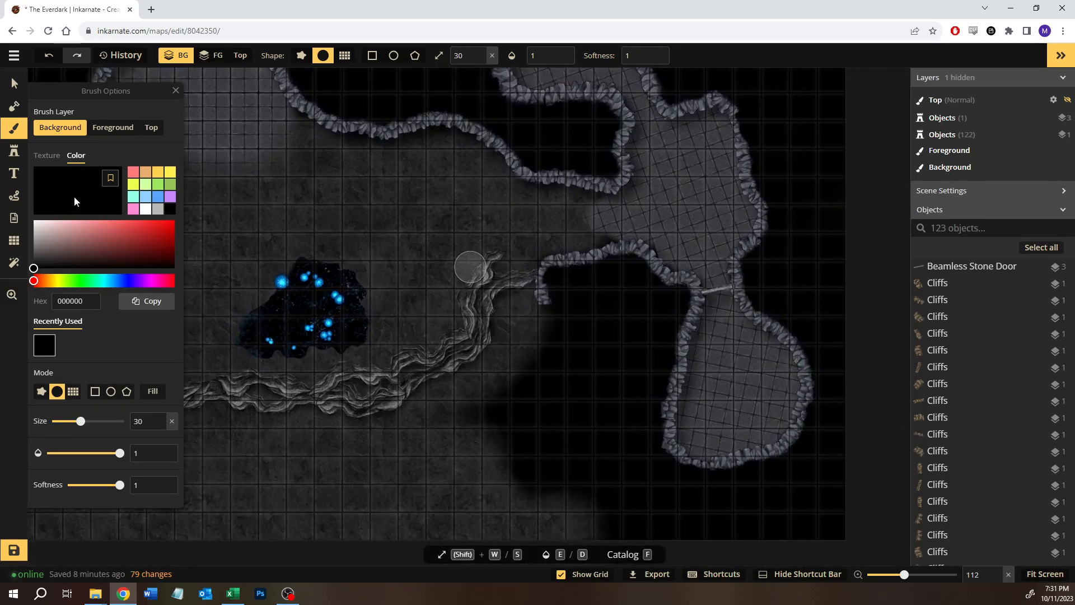
pyautogui.click(49, 155)
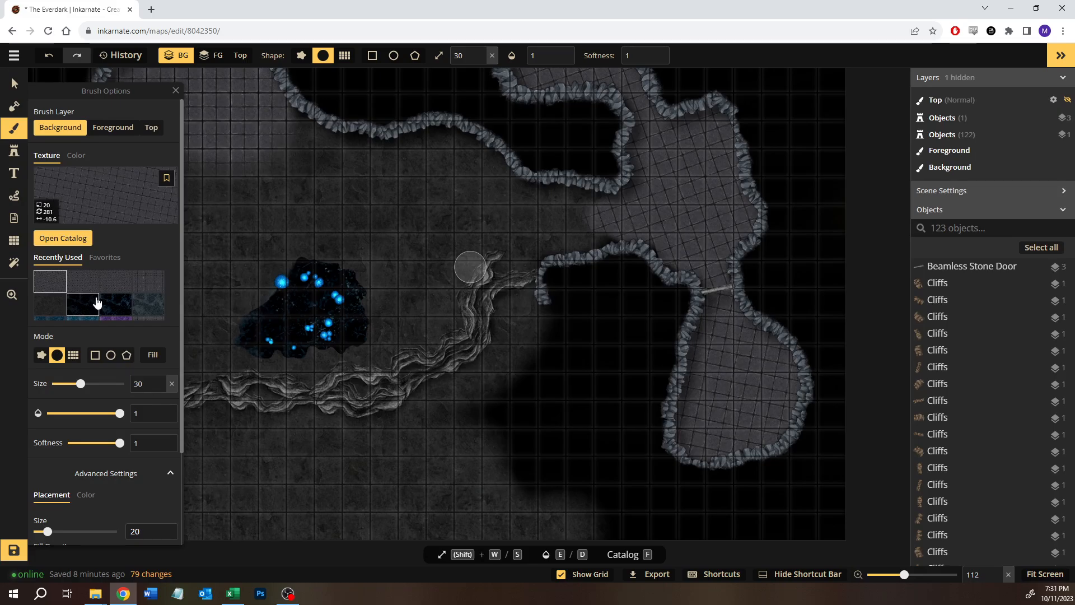
pyautogui.click(62, 303)
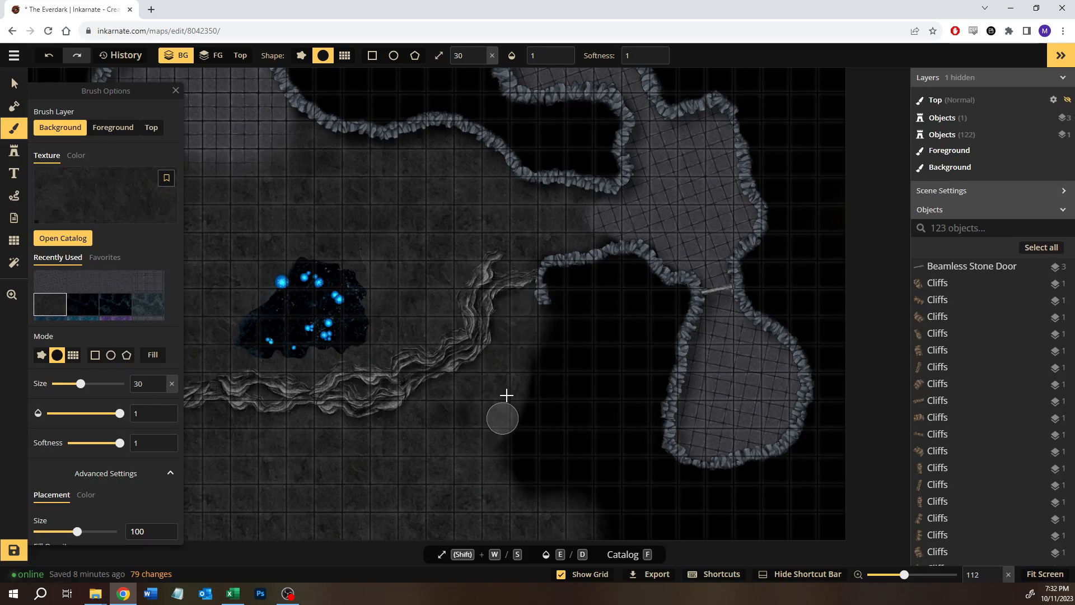
pyautogui.moveTo(521, 454); pyautogui.dragTo(524, 482)
pyautogui.press('space')
pyautogui.moveTo(510, 461)
pyautogui.mouseDown()
pyautogui.moveTo(420, 322)
pyautogui.moveTo(528, 407)
pyautogui.mouseUp()
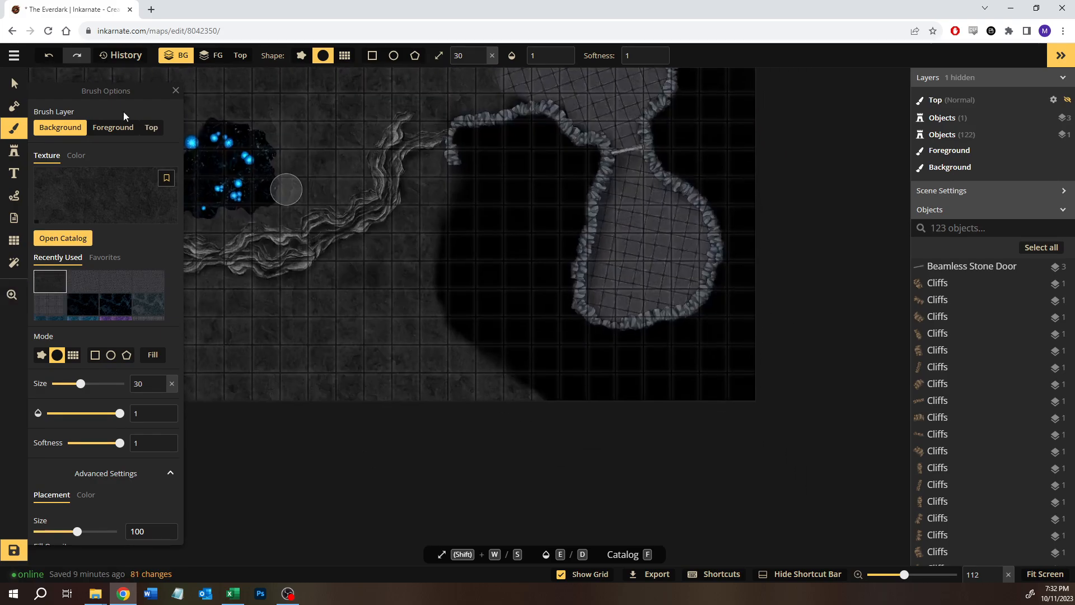
# Step: Continue the cliff stub at the large cavern's east edge downward with Cliffs variant 4 at 151 degrees
pyautogui.click(14, 151)
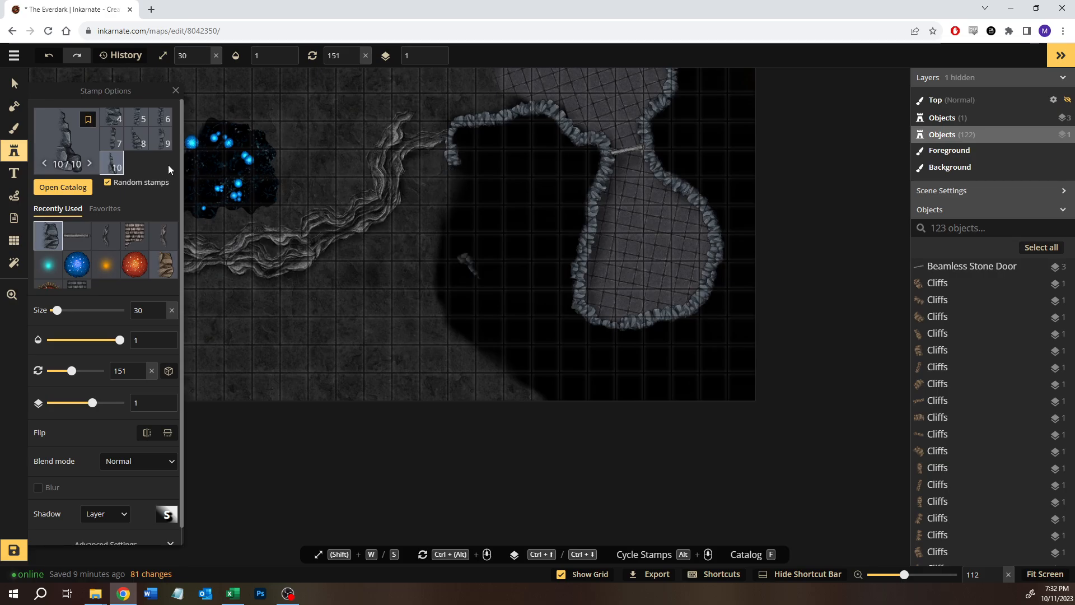
pyautogui.click(112, 118)
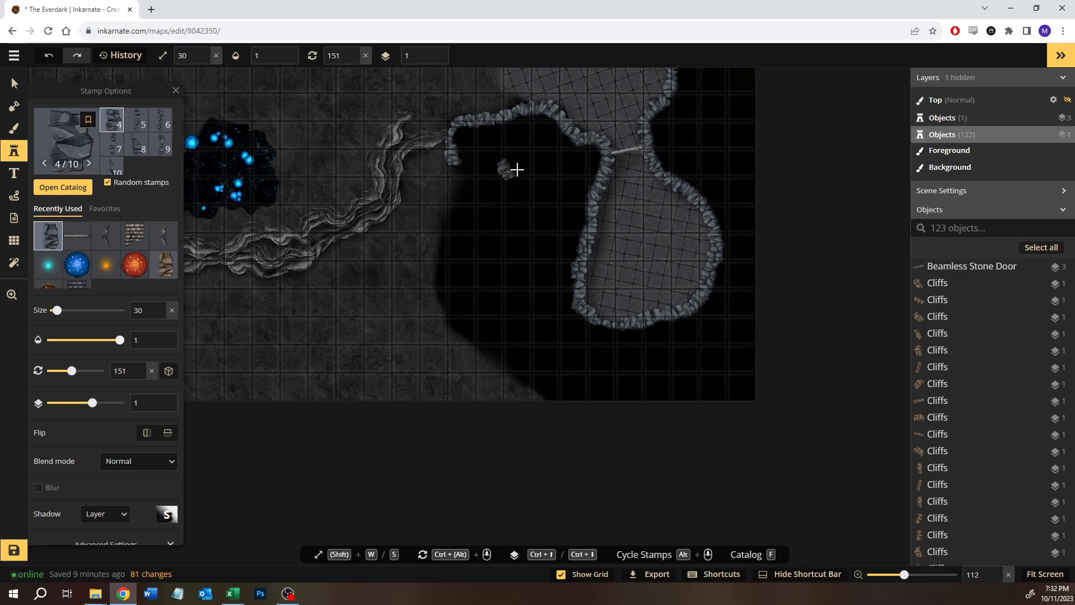
pyautogui.click(461, 175)
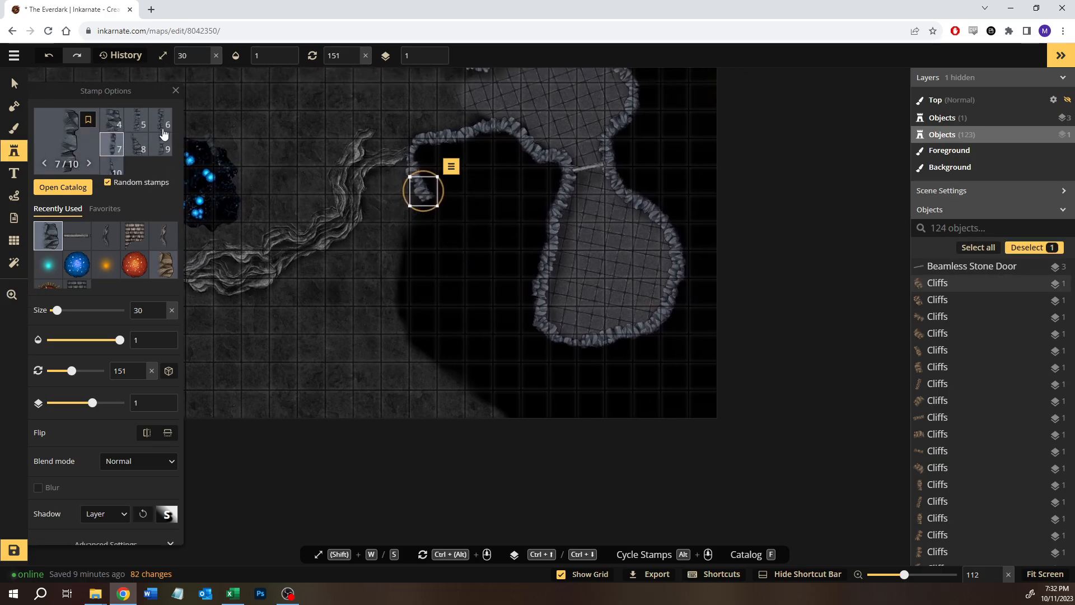
# Step: Add Cliffs variant 3 to the cavern's east wall, rotated to 177 degrees and joined to the piece above
pyautogui.scroll(1, 164, 133)
pyautogui.click(161, 119)
pyautogui.click(451, 225)
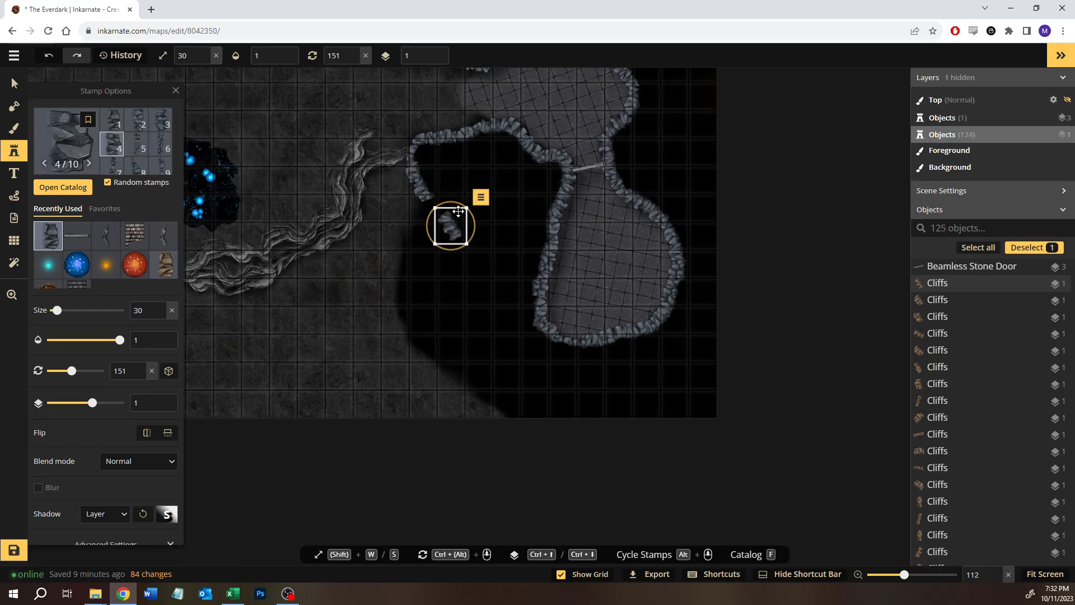
pyautogui.moveTo(460, 205); pyautogui.dragTo(432, 221)
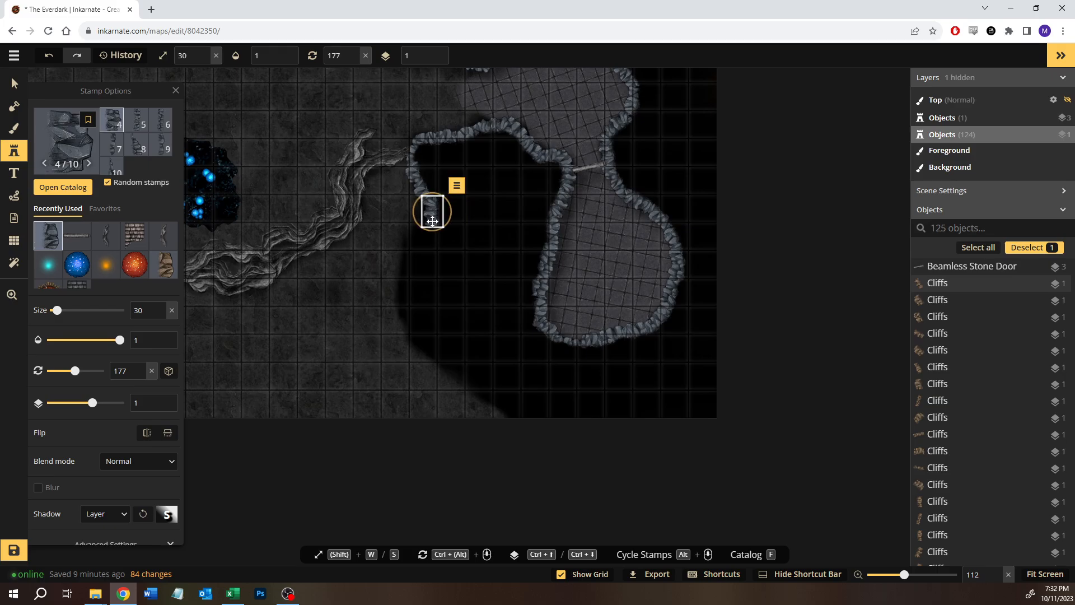
# Step: Lengthen the cavern's east wall southward with a short Cliffs piece at 195 degrees and a long Cliffs piece at 164 degrees
pyautogui.click(440, 257)
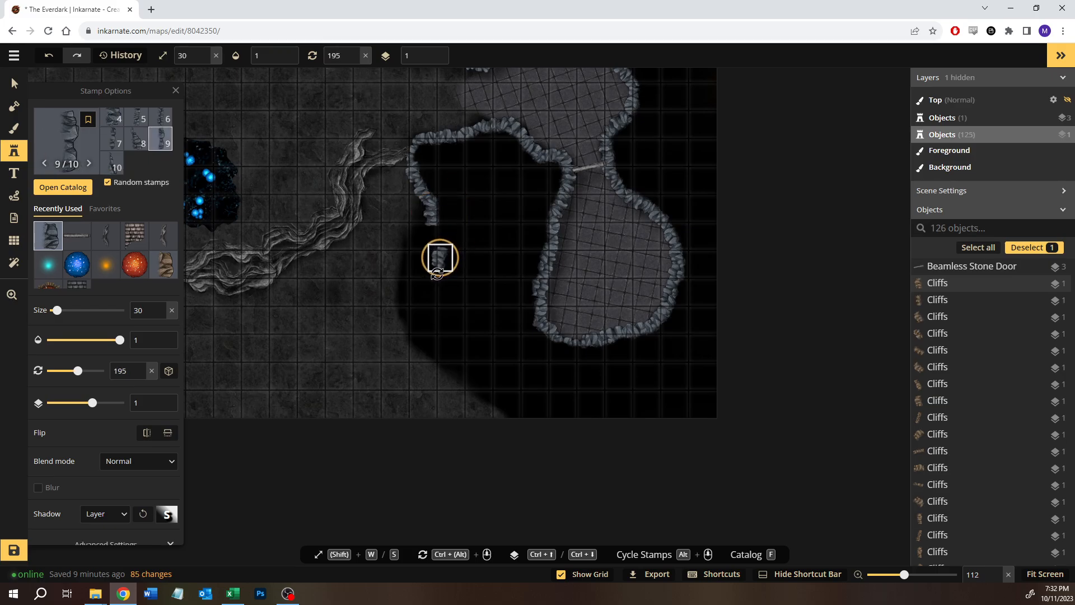
pyautogui.moveTo(440, 258); pyautogui.dragTo(433, 241)
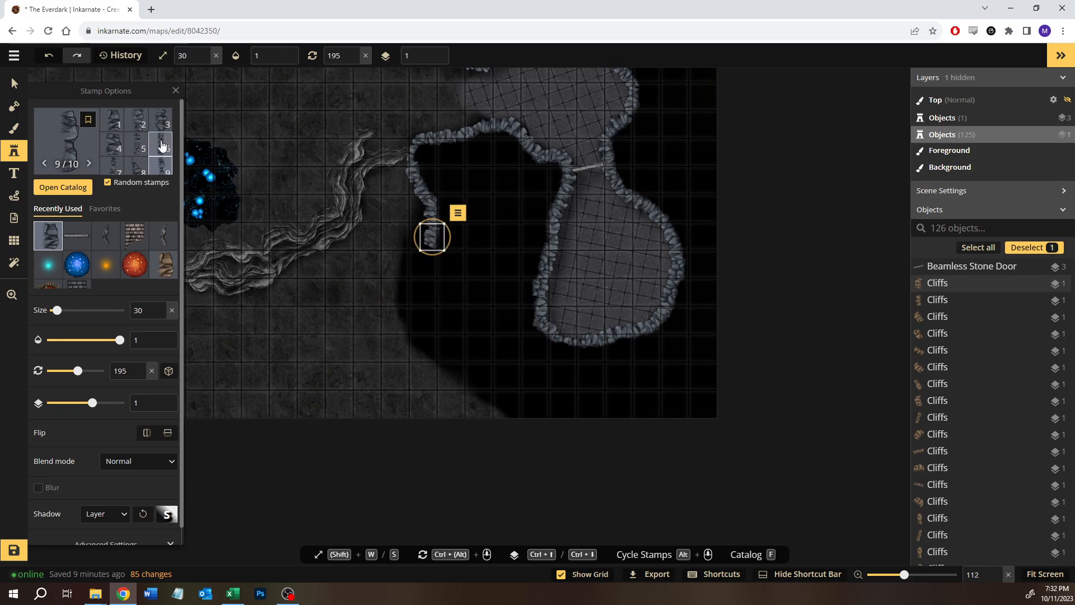
pyautogui.click(444, 286)
pyautogui.moveTo(457, 252); pyautogui.dragTo(444, 271)
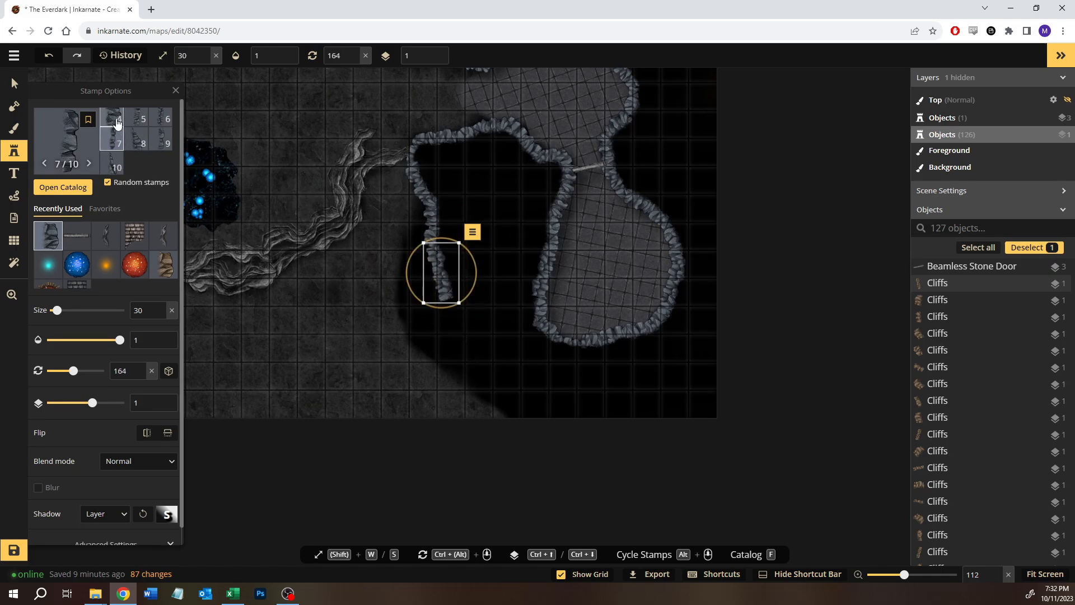
# Step: Join a short Cliffs piece at 164 degrees below the long one, followed by Cliffs variant 2 rotated to 200 degrees
pyautogui.click(456, 321)
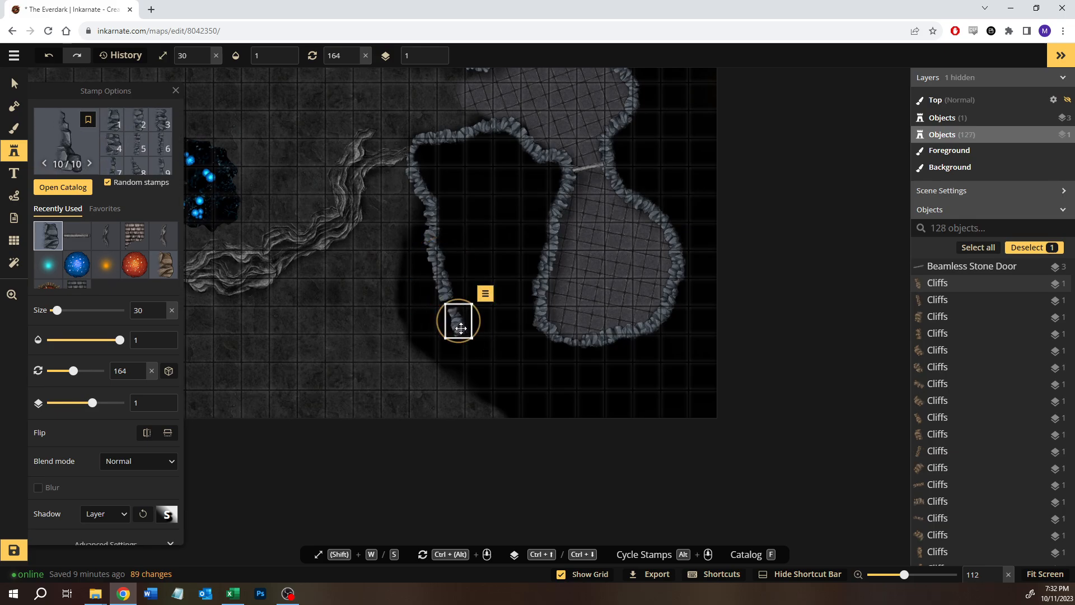
pyautogui.moveTo(463, 335); pyautogui.dragTo(456, 318)
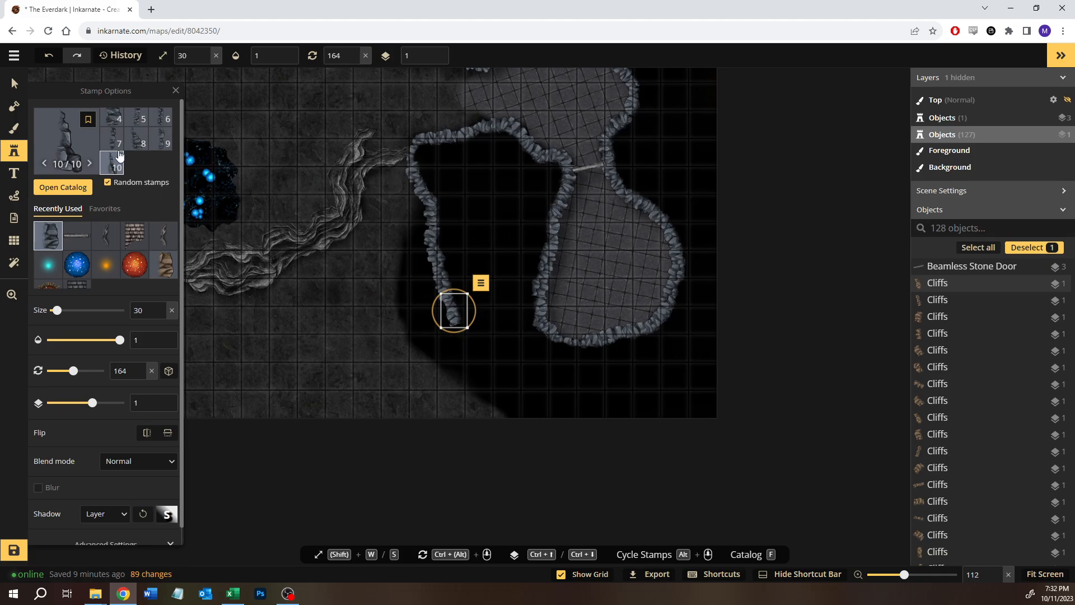
pyautogui.scroll(1, 140, 133)
pyautogui.click(139, 134)
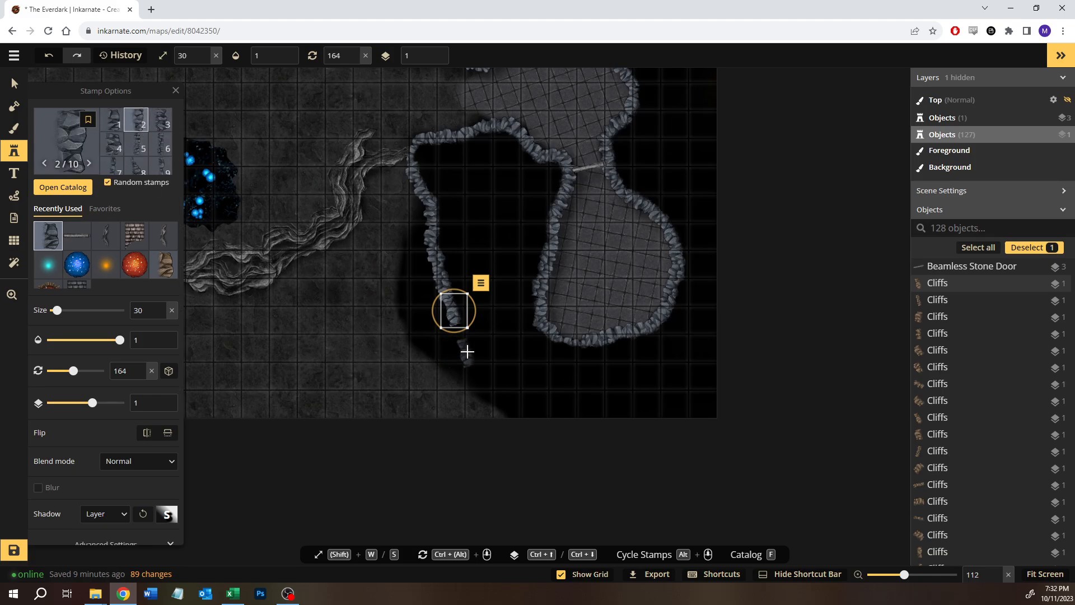
pyautogui.click(467, 351)
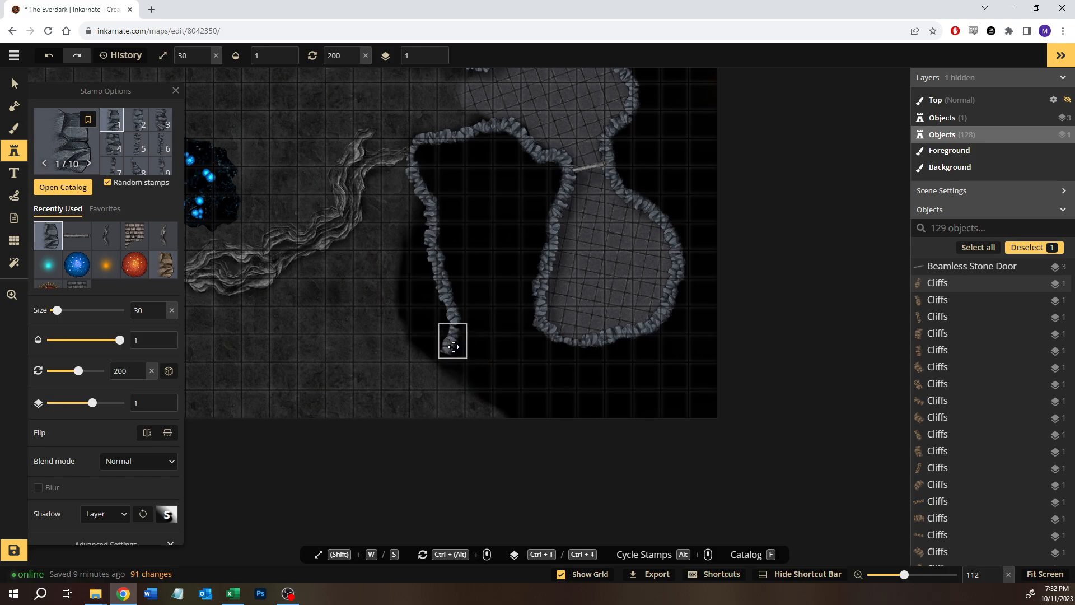
pyautogui.click(136, 120)
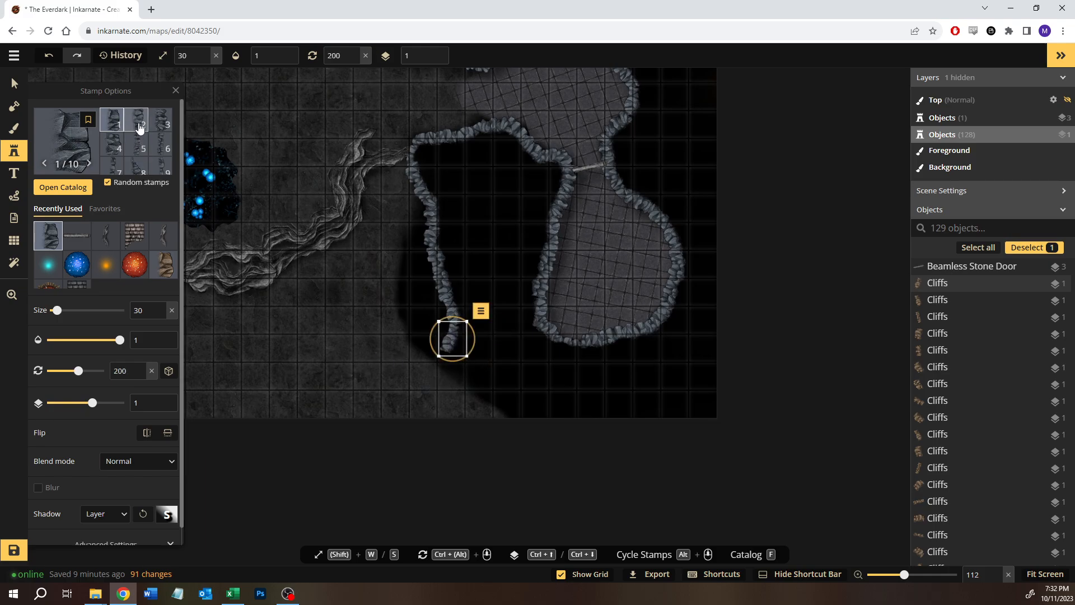
pyautogui.click(462, 374)
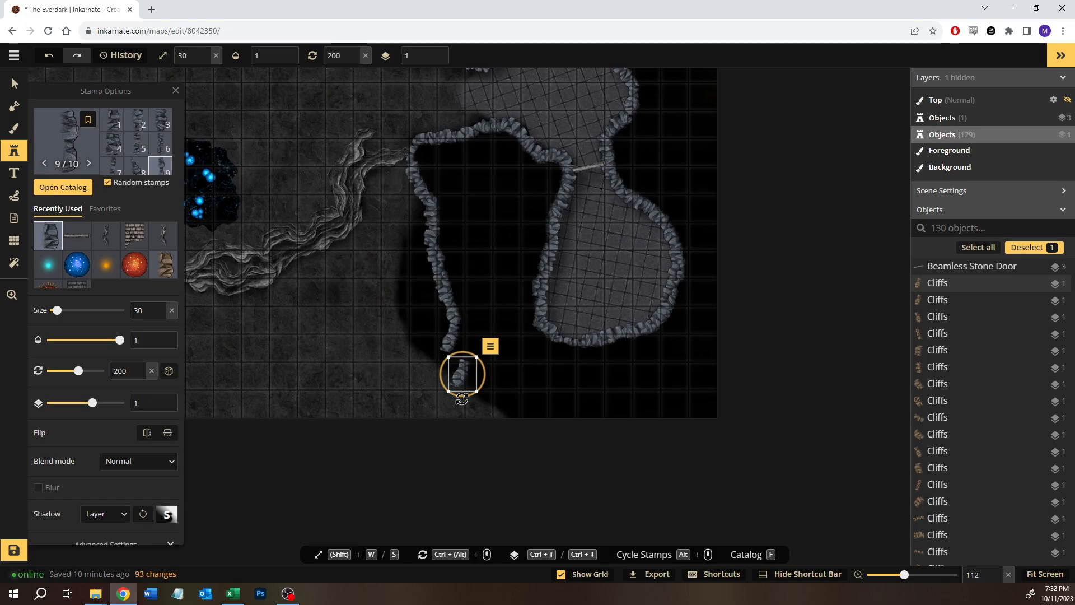
pyautogui.scroll(-3, 463, 399)
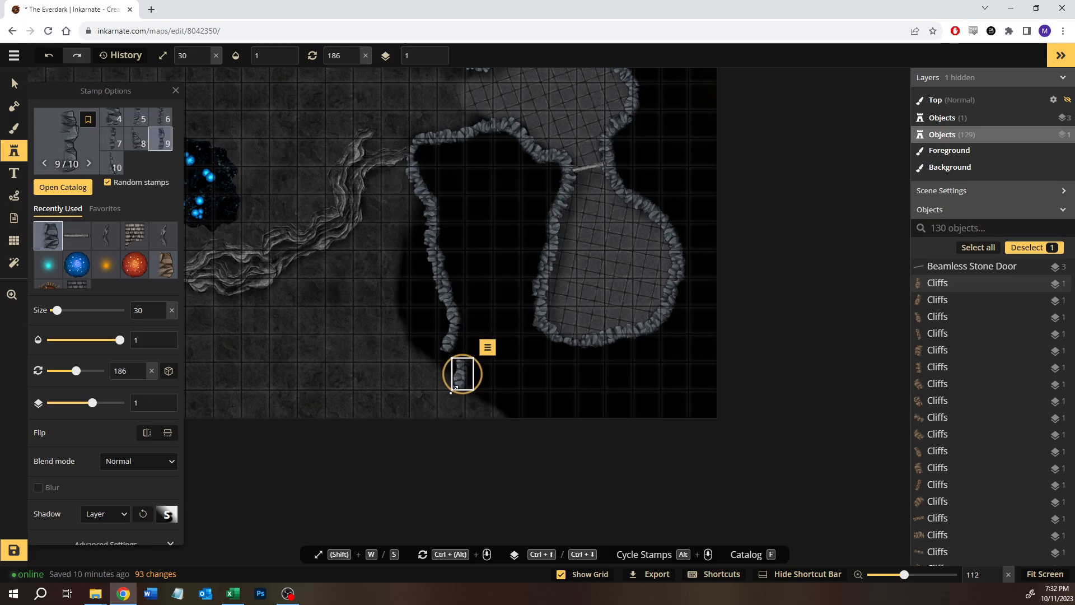
pyautogui.press('Delete')
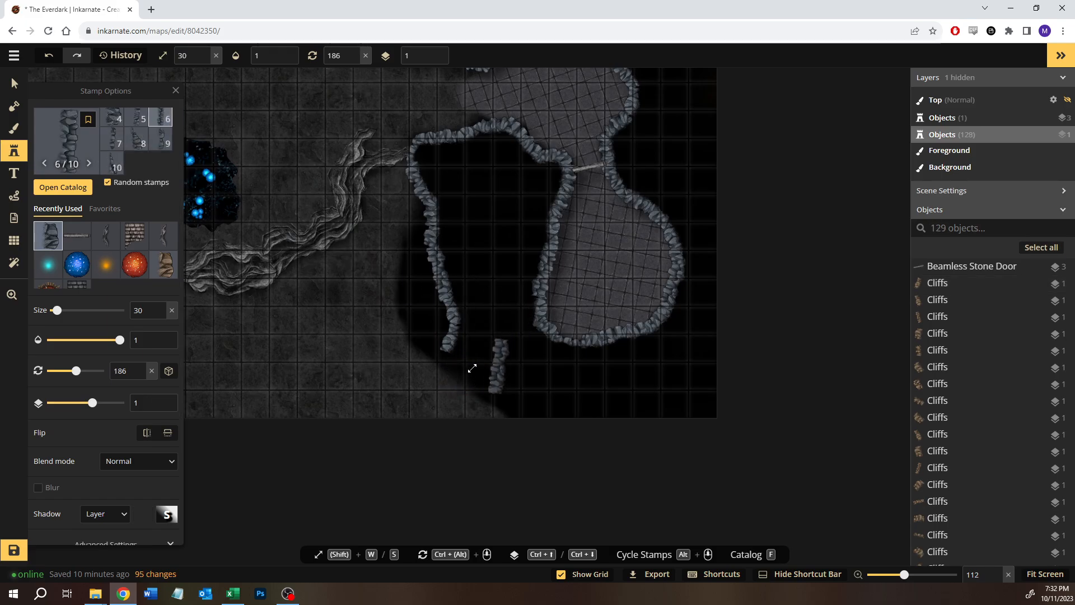
# Step: Bring the cavern's east wall to the map's lower border with long Cliffs variant 6 at 155 degrees and a short Cliffs piece at 140 degrees
pyautogui.click(443, 374)
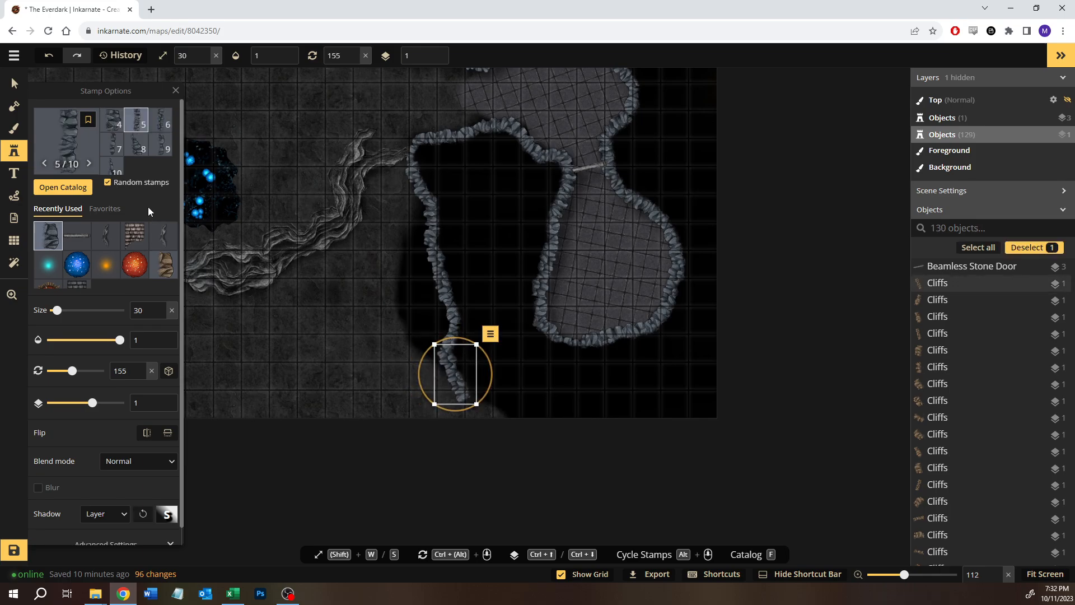
pyautogui.click(119, 125)
pyautogui.click(511, 399)
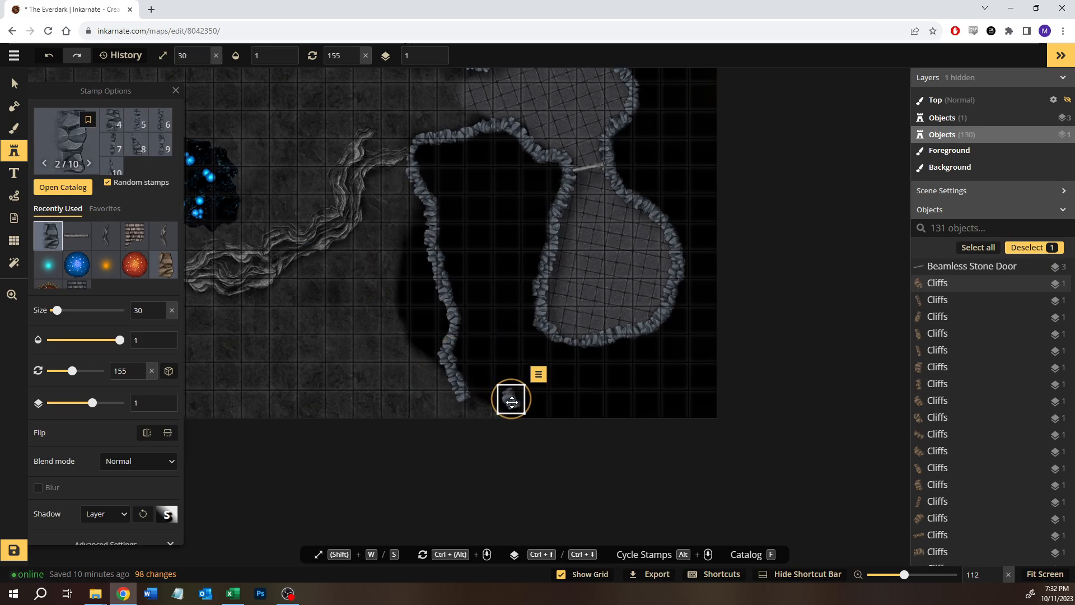
pyautogui.moveTo(508, 402); pyautogui.dragTo(469, 404)
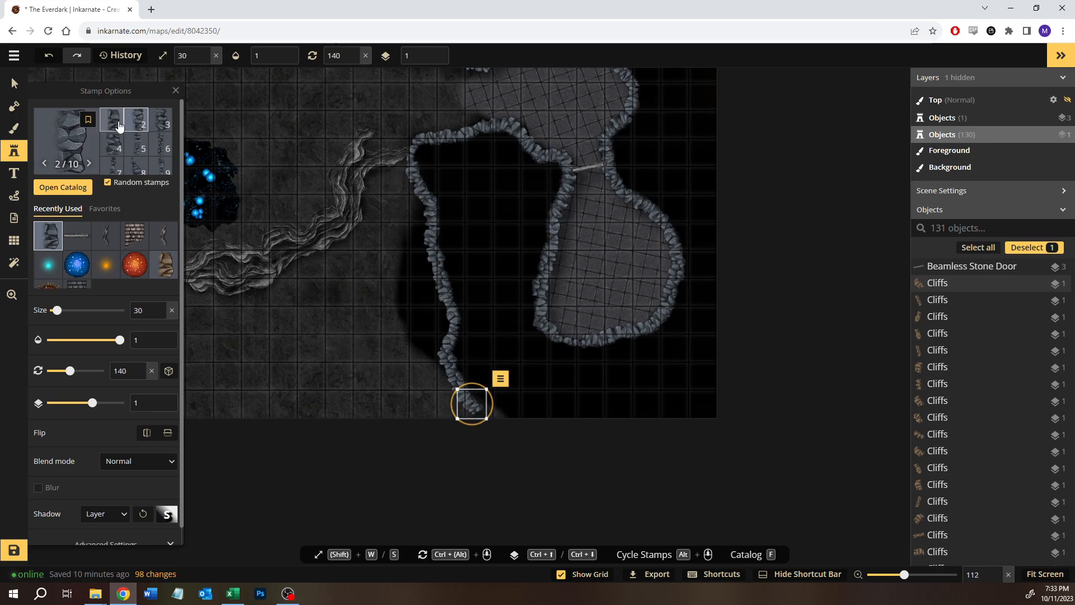
# Step: Add a short Cliffs piece rotated to 150 degrees where the cavern's east wall meets the map's lower border
pyautogui.click(536, 414)
pyautogui.scroll(3, 532, 419)
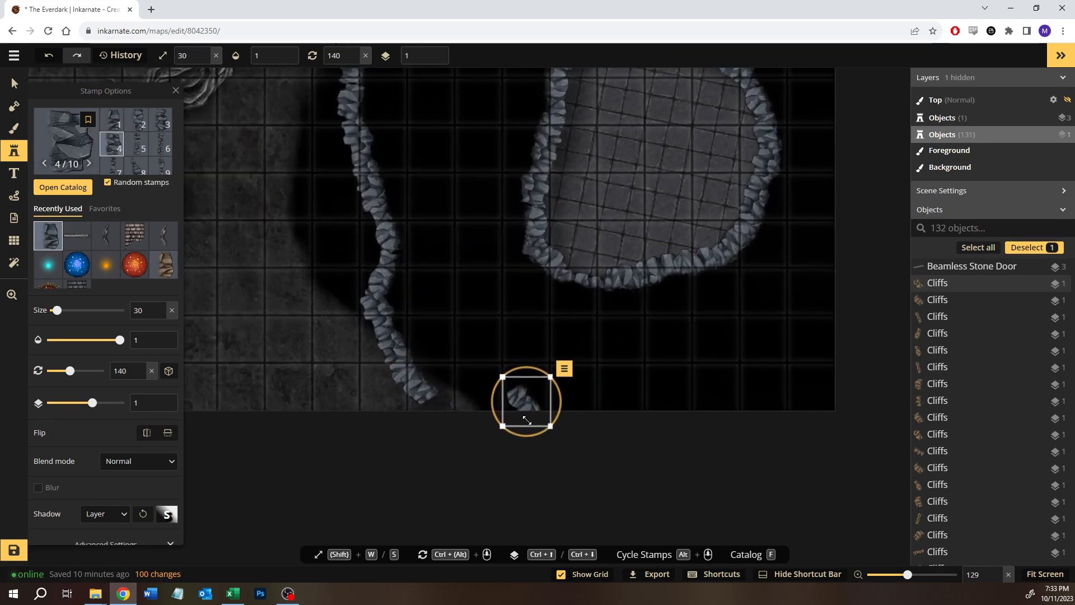
pyautogui.scroll(6, 526, 420)
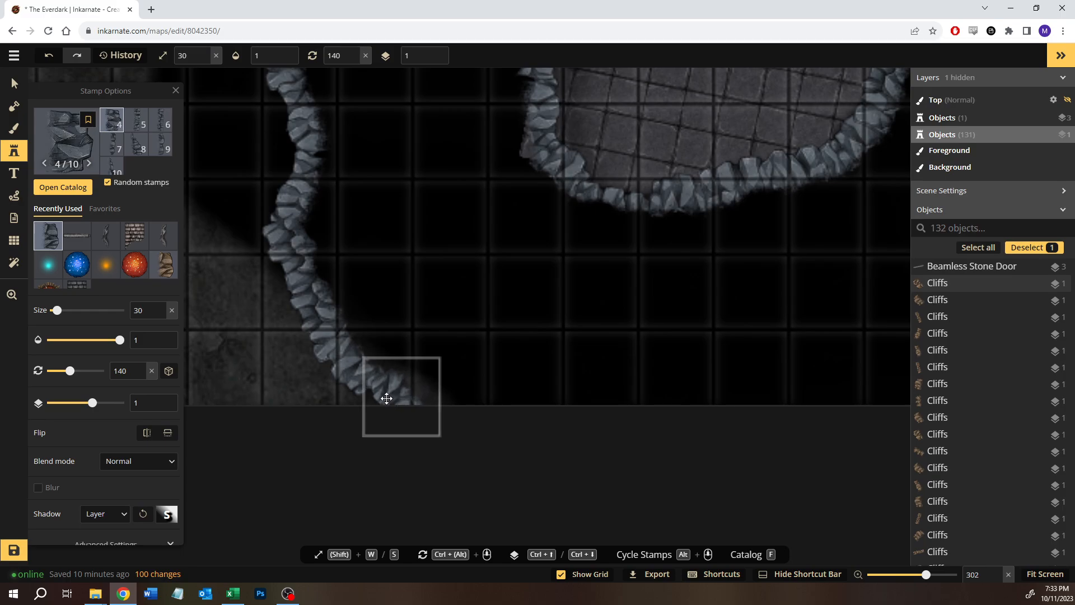
pyautogui.keyDown('ctrl'); pyautogui.scroll(2, 387, 398); pyautogui.keyUp('ctrl')
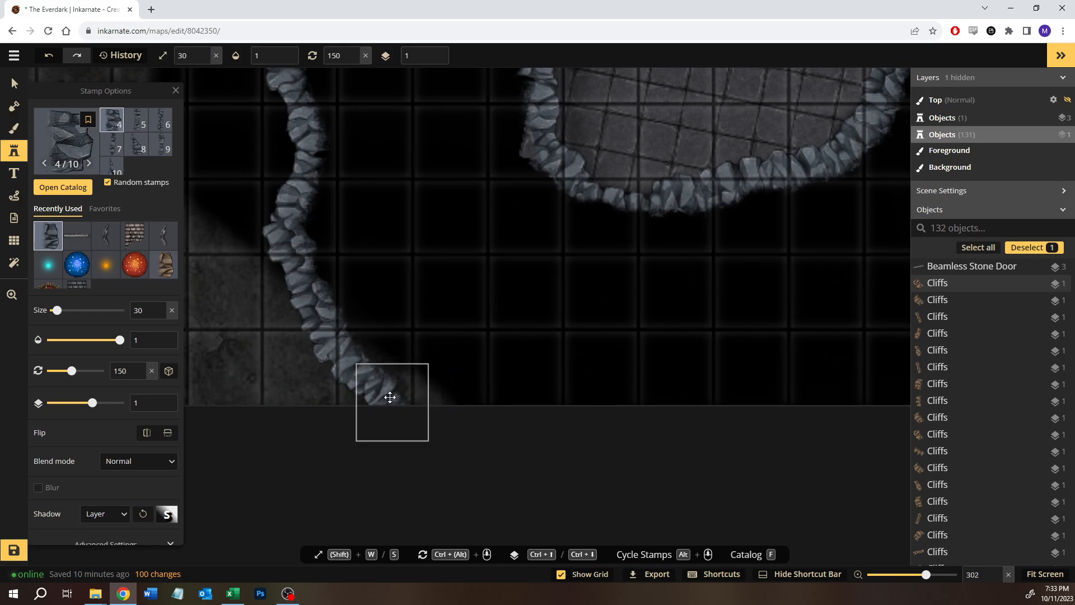
pyautogui.moveTo(390, 397); pyautogui.dragTo(387, 401)
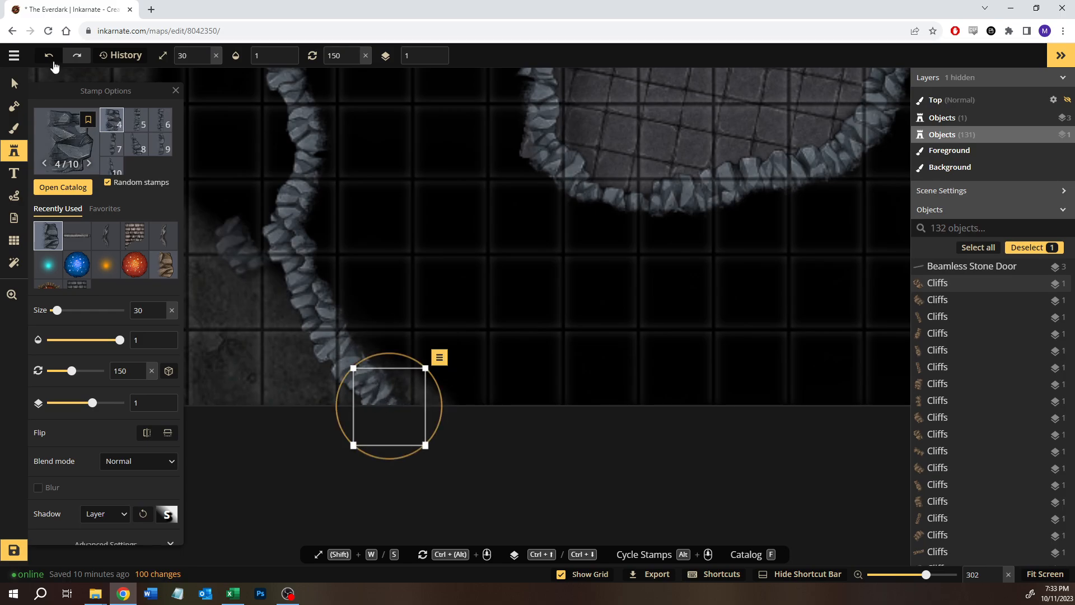
pyautogui.click(50, 58)
pyautogui.click(12, 79)
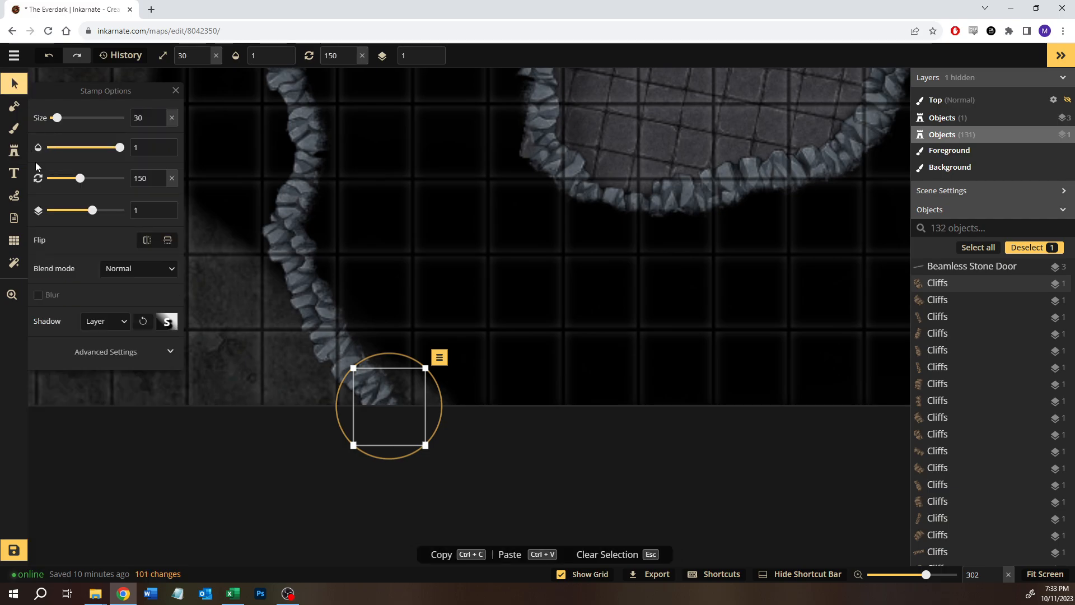
# Step: Paint the background outside the east wall's southern end with black 000000, using a size 30 brush
pyautogui.click(14, 128)
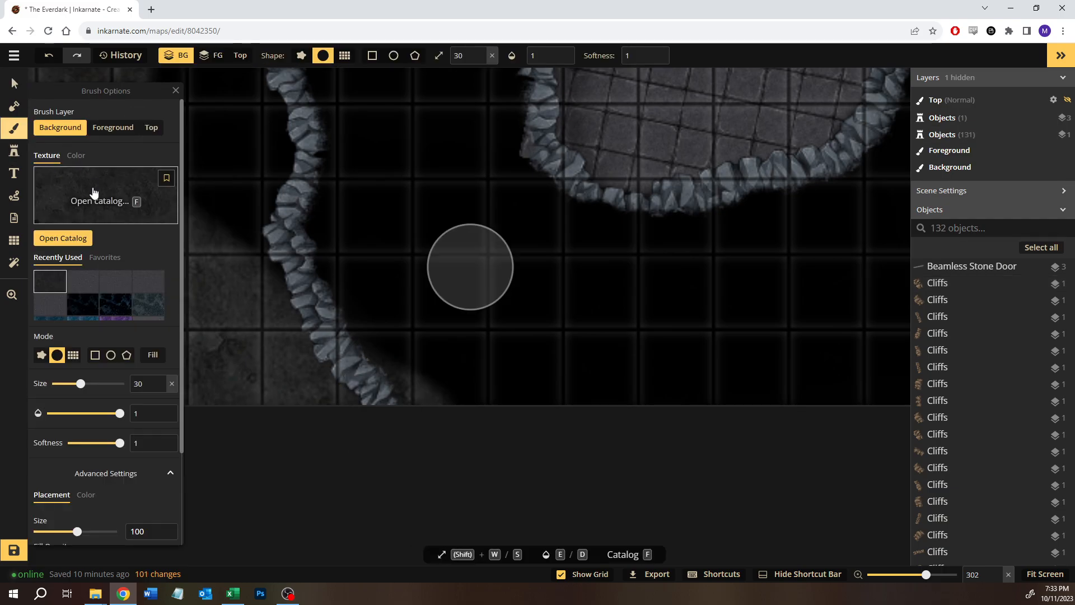
pyautogui.click(80, 156)
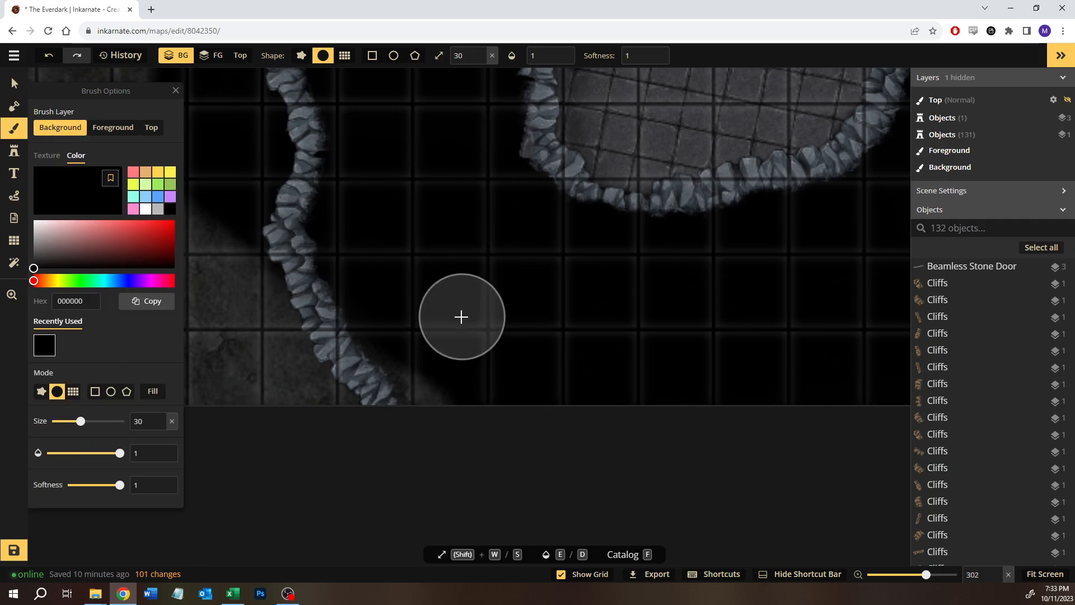
pyautogui.moveTo(410, 356)
pyautogui.mouseDown()
pyautogui.moveTo(417, 364)
pyautogui.moveTo(389, 317)
pyautogui.moveTo(379, 227)
pyautogui.moveTo(635, 454)
pyautogui.mouseUp()
# Step: Fill the dark gap inside the cavern's east wall with the dark stone floor texture on the background
pyautogui.press('space')
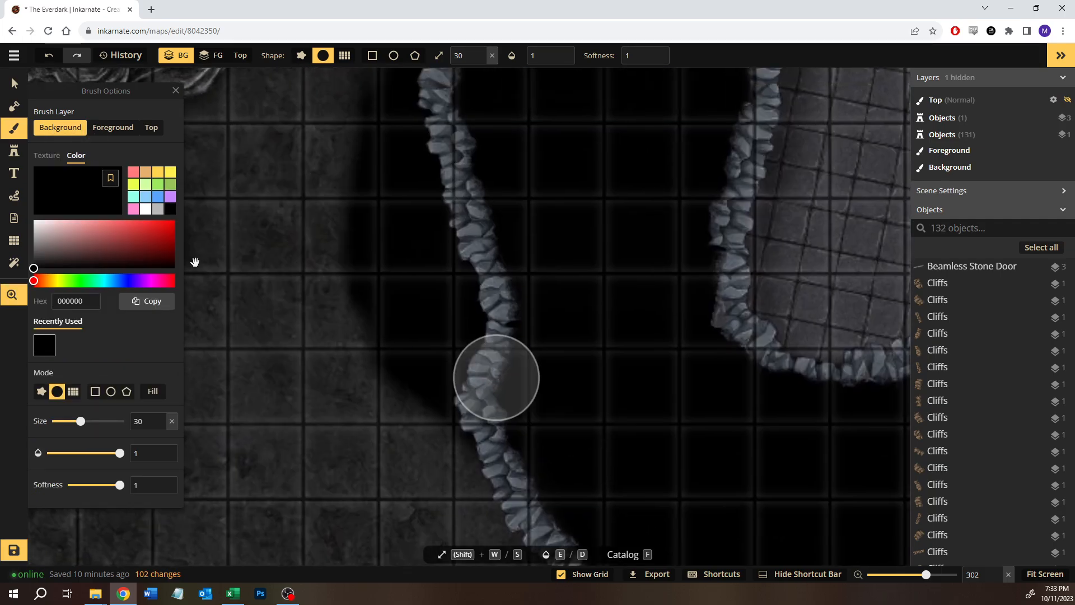
pyautogui.click(53, 156)
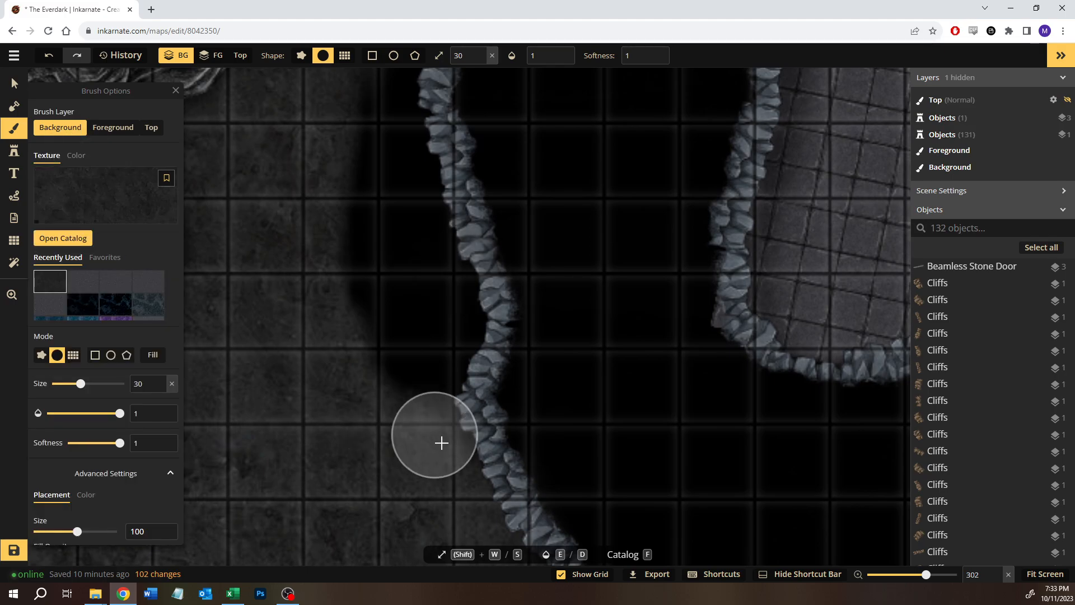
pyautogui.moveTo(404, 368)
pyautogui.mouseDown()
pyautogui.moveTo(447, 323)
pyautogui.moveTo(429, 378)
pyautogui.moveTo(449, 341)
pyautogui.moveTo(451, 316)
pyautogui.moveTo(399, 287)
pyautogui.moveTo(372, 332)
pyautogui.moveTo(339, 269)
pyautogui.moveTo(376, 288)
pyautogui.moveTo(403, 363)
pyautogui.moveTo(408, 442)
pyautogui.mouseUp()
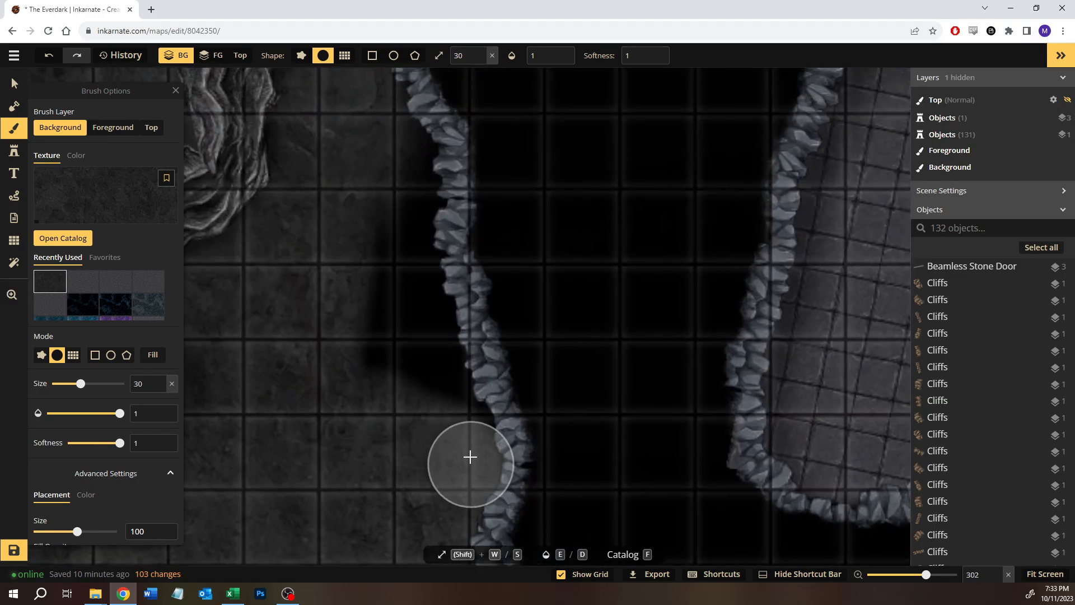
pyautogui.moveTo(408, 304)
pyautogui.mouseDown()
pyautogui.moveTo(386, 398)
pyautogui.moveTo(408, 283)
pyautogui.moveTo(401, 180)
pyautogui.moveTo(379, 127)
pyautogui.moveTo(413, 175)
pyautogui.moveTo(401, 276)
pyautogui.moveTo(421, 325)
pyautogui.moveTo(436, 294)
pyautogui.moveTo(442, 333)
pyautogui.moveTo(715, 294)
pyautogui.moveTo(542, 321)
pyautogui.mouseUp()
# Step: Extend the west end of the cavern's north wall with a short Cliffs variant 4 piece rotated to 76 degrees
pyautogui.scroll(-3, 442, 333)
pyautogui.scroll(-3, 538, 321)
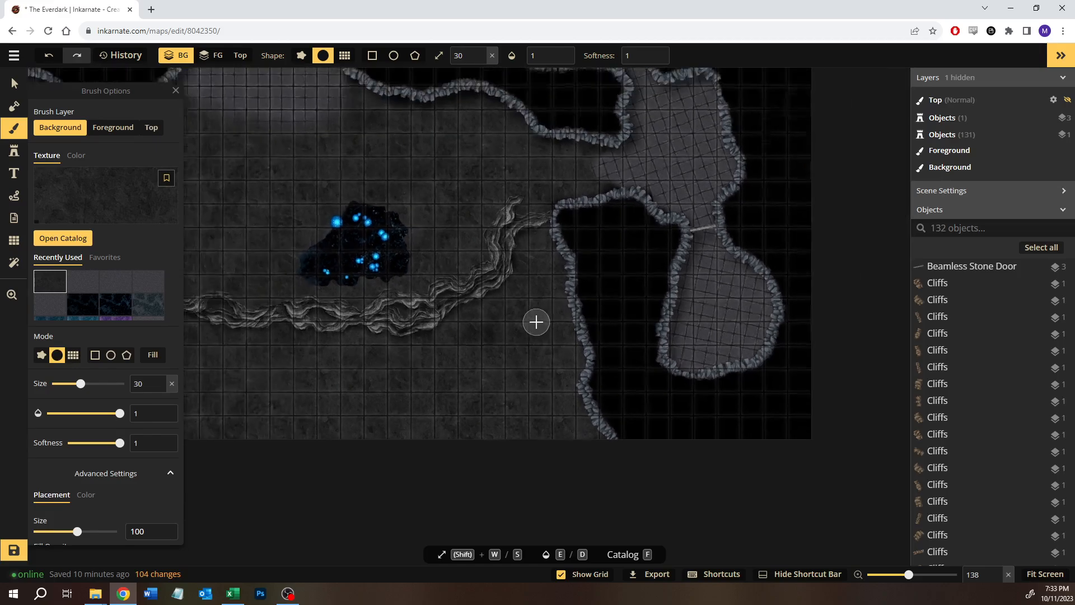
pyautogui.moveTo(554, 242)
pyautogui.mouseDown()
pyautogui.moveTo(558, 371)
pyautogui.moveTo(596, 286)
pyautogui.mouseUp()
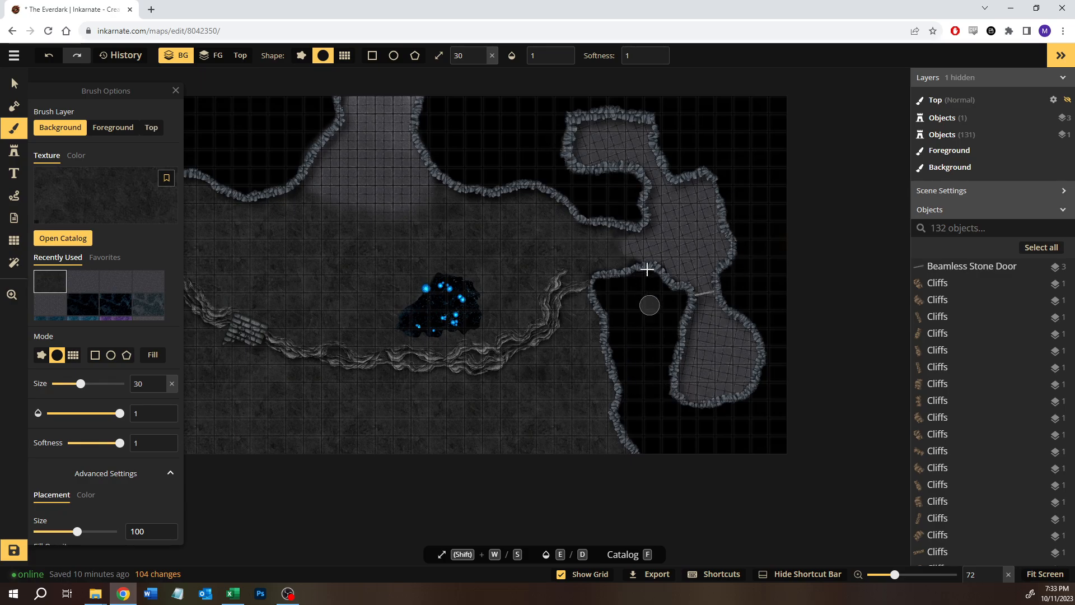
pyautogui.moveTo(484, 258)
pyautogui.mouseDown()
pyautogui.moveTo(458, 267)
pyautogui.moveTo(343, 246)
pyautogui.mouseUp()
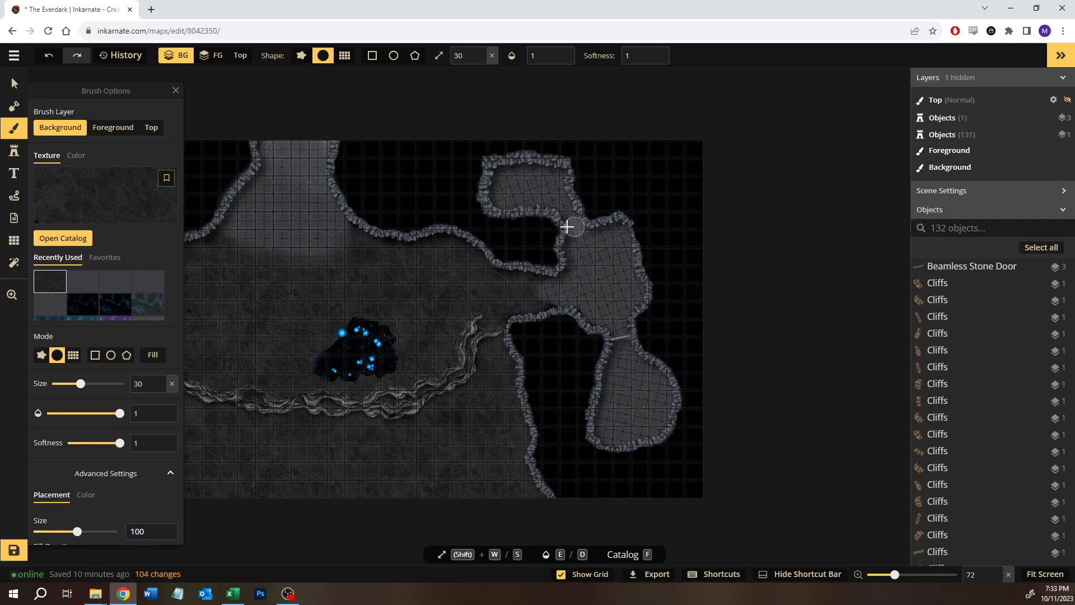
pyautogui.moveTo(428, 290); pyautogui.dragTo(648, 293)
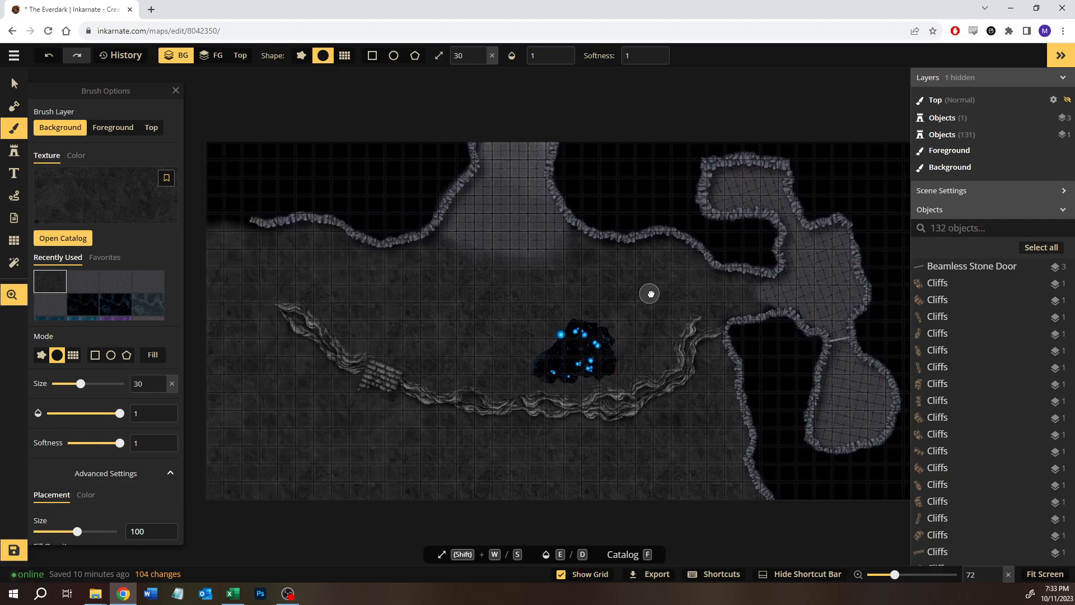
pyautogui.click(23, 152)
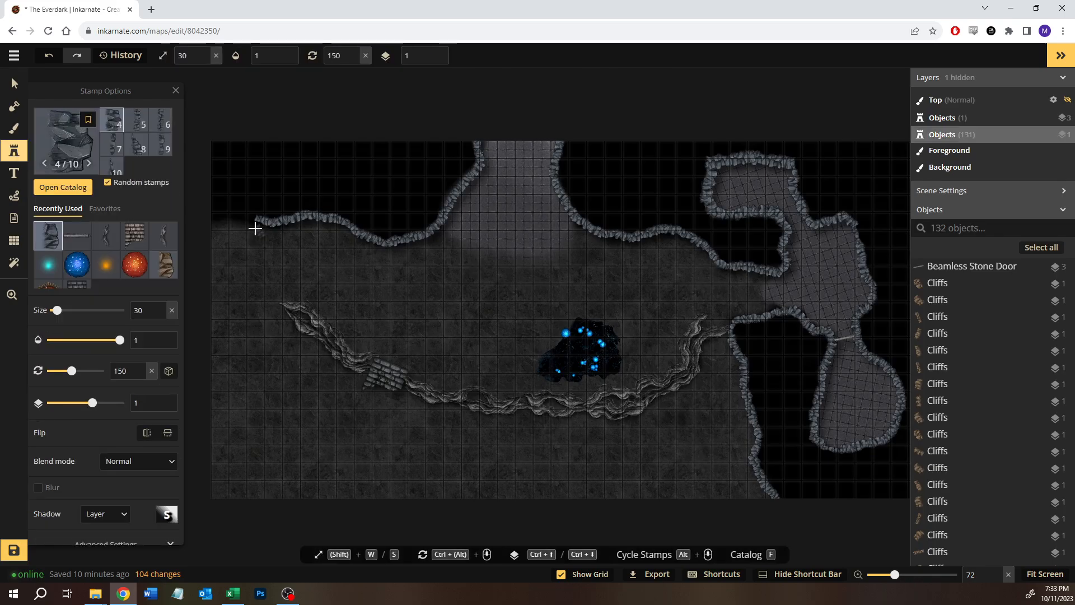
pyautogui.scroll(3, 251, 221)
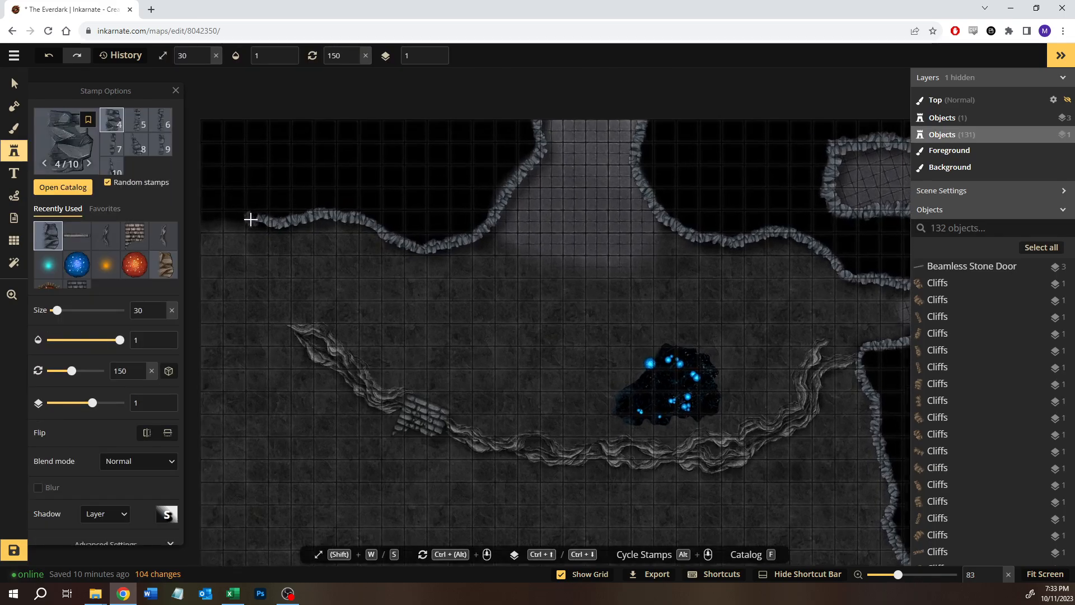
pyautogui.click(248, 232)
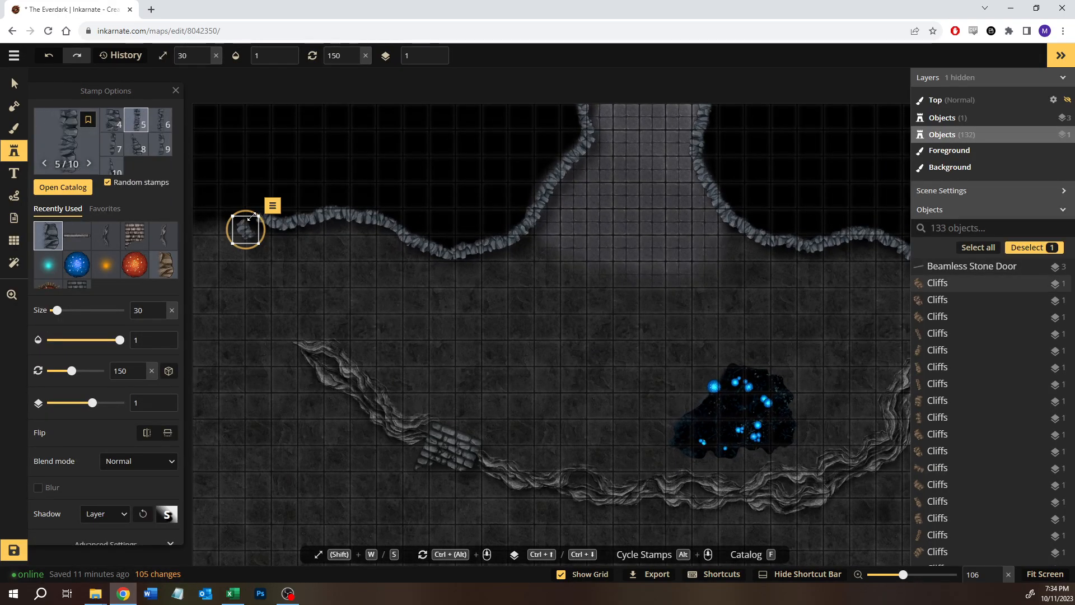
pyautogui.scroll(4, 246, 232)
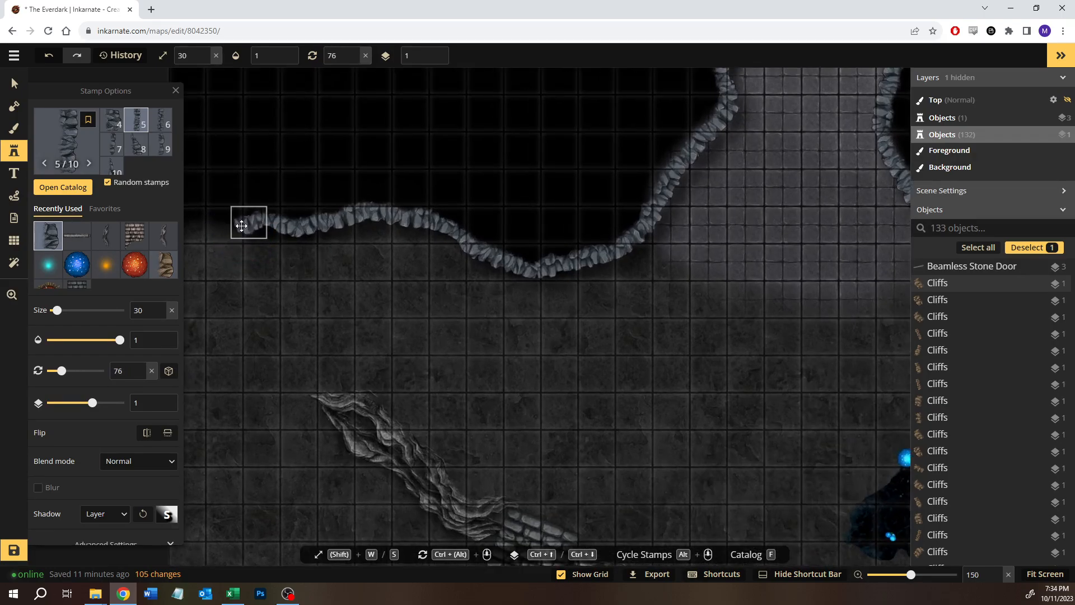
pyautogui.moveTo(251, 269); pyautogui.dragTo(383, 274)
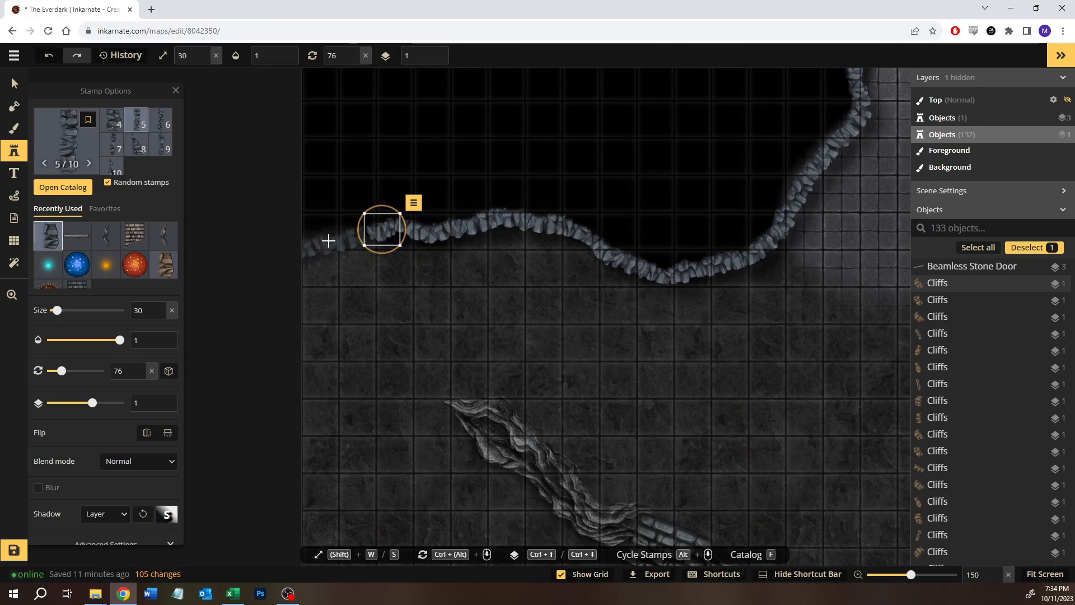
# Step: Bring the north wall to the map's west border with Cliffs variant 5 rotated to 81 degrees and joined to the neighbouring piece
pyautogui.click(329, 241)
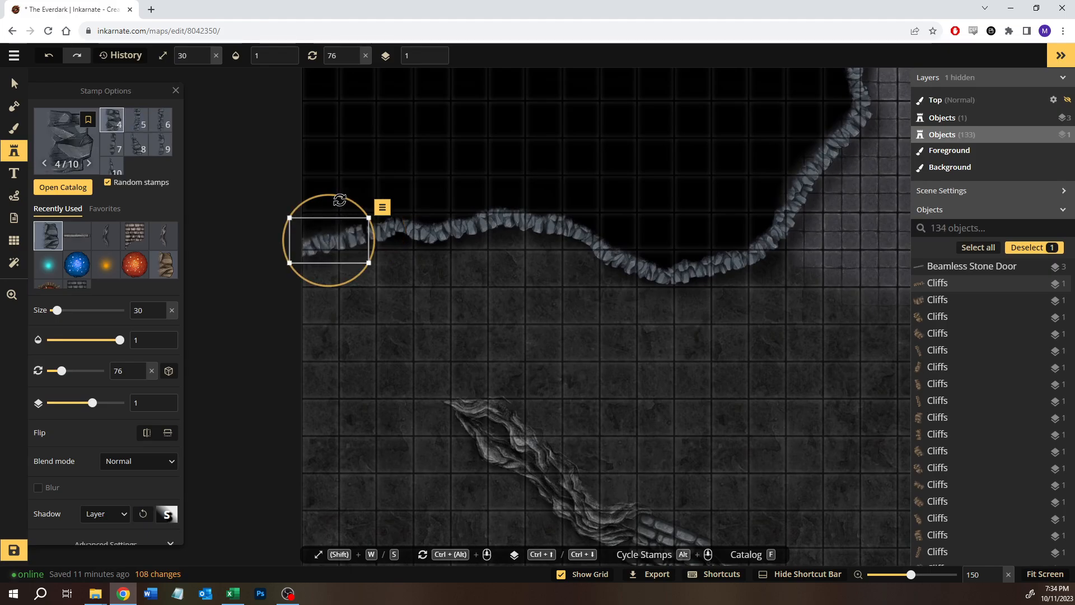
pyautogui.moveTo(340, 200); pyautogui.dragTo(342, 200)
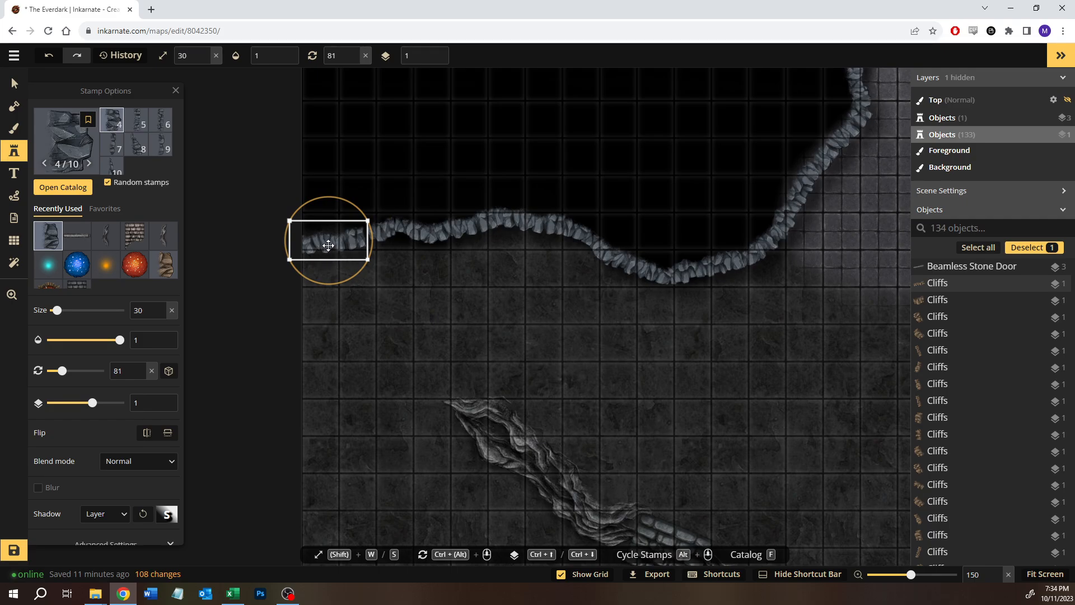
pyautogui.moveTo(329, 245)
pyautogui.mouseDown()
pyautogui.moveTo(301, 237)
pyautogui.moveTo(332, 242)
pyautogui.mouseUp()
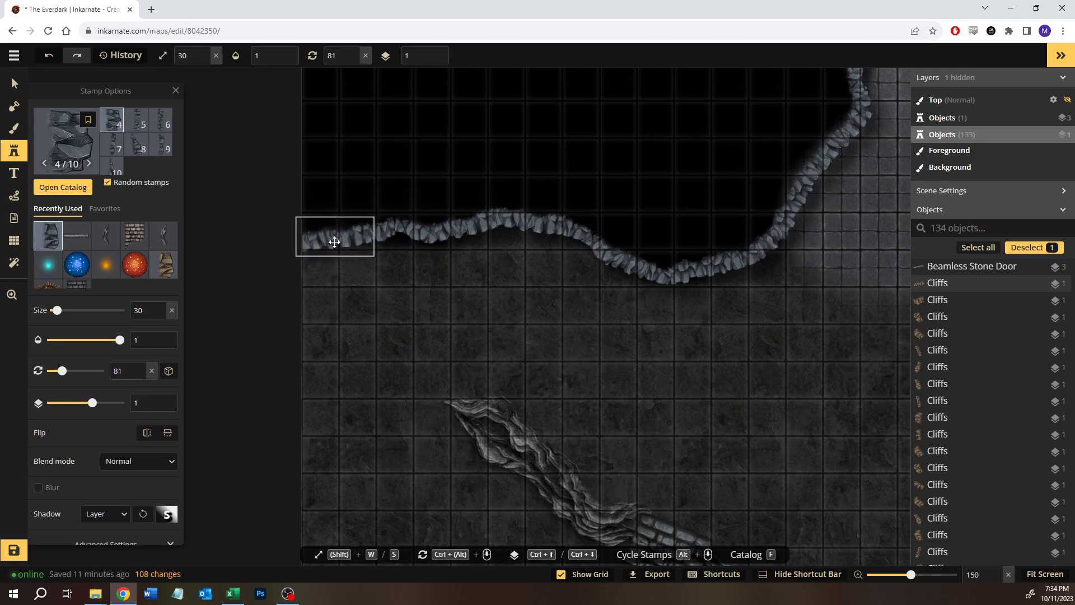
pyautogui.click(19, 89)
pyautogui.click(448, 317)
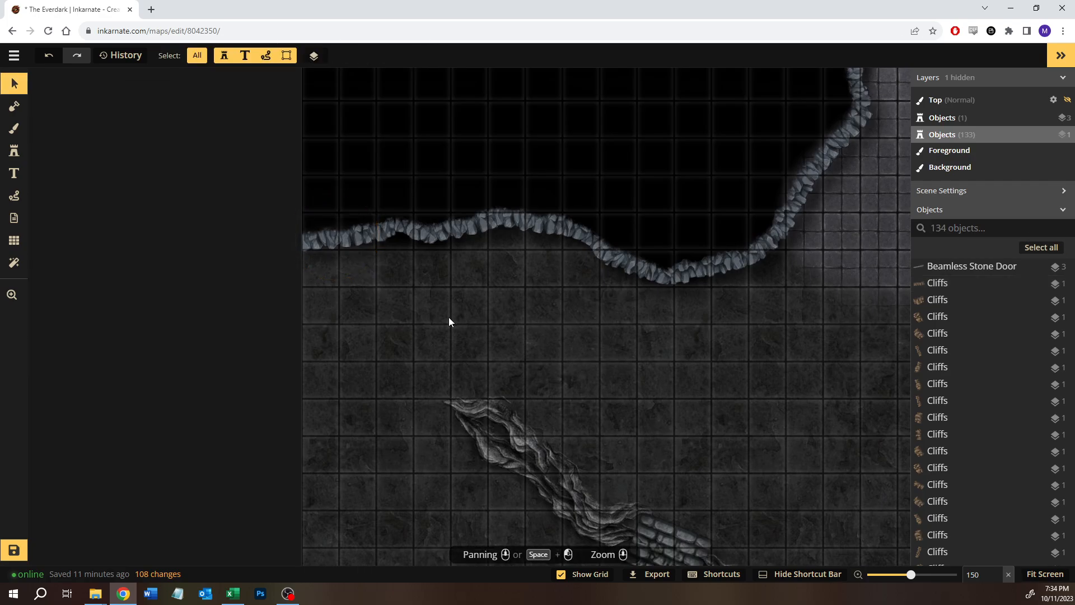
# Step: Touch up the cavern floor below the north wall with the dark stone background texture at brush size 30
pyautogui.scroll(-5, 449, 317)
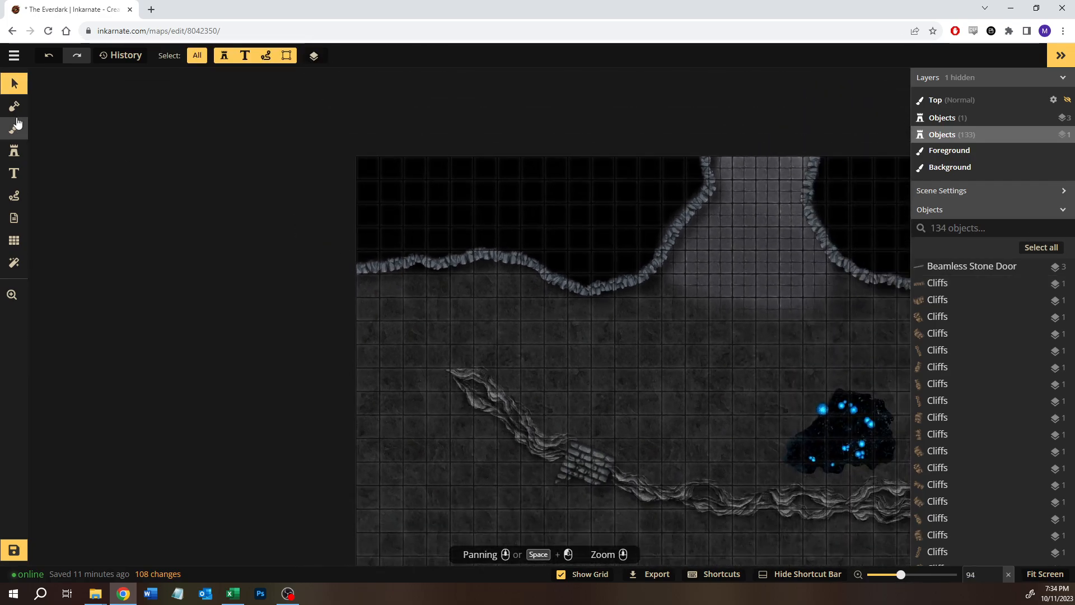
pyautogui.click(15, 129)
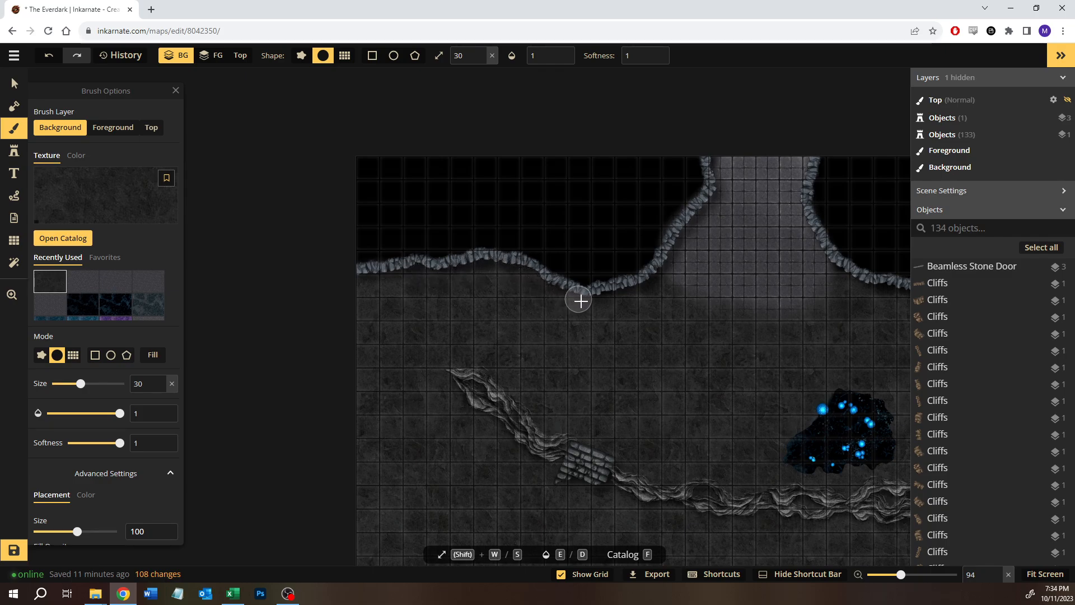
pyautogui.moveTo(645, 362)
pyautogui.mouseDown()
pyautogui.moveTo(453, 271)
pyautogui.moveTo(380, 219)
pyautogui.moveTo(534, 278)
pyautogui.moveTo(546, 311)
pyautogui.mouseUp()
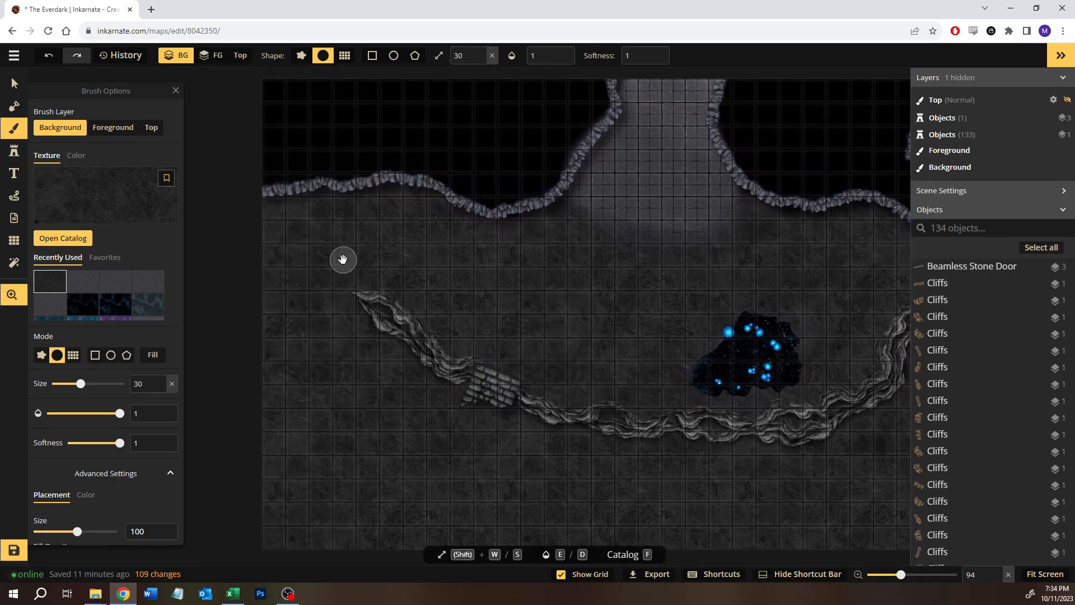
# Step: Reuse the rocky ridge's Cliffs stamp and place variant 1 at size 79 at the ridge's northwest end
pyautogui.moveTo(343, 259); pyautogui.dragTo(379, 288)
pyautogui.click(14, 150)
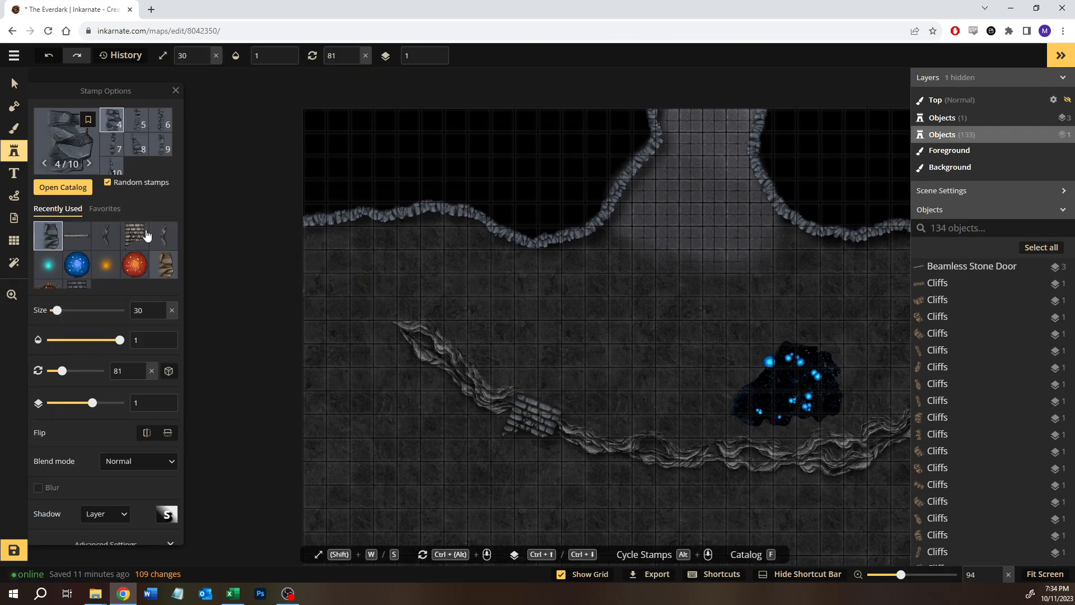
pyautogui.press('v')
pyautogui.click(434, 335)
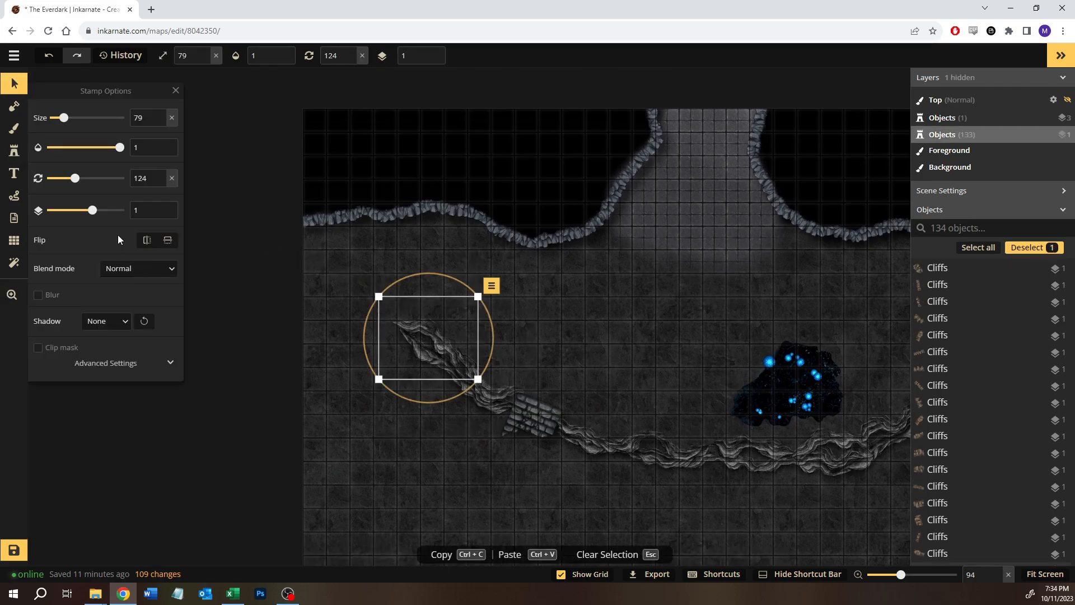
pyautogui.click(6, 151)
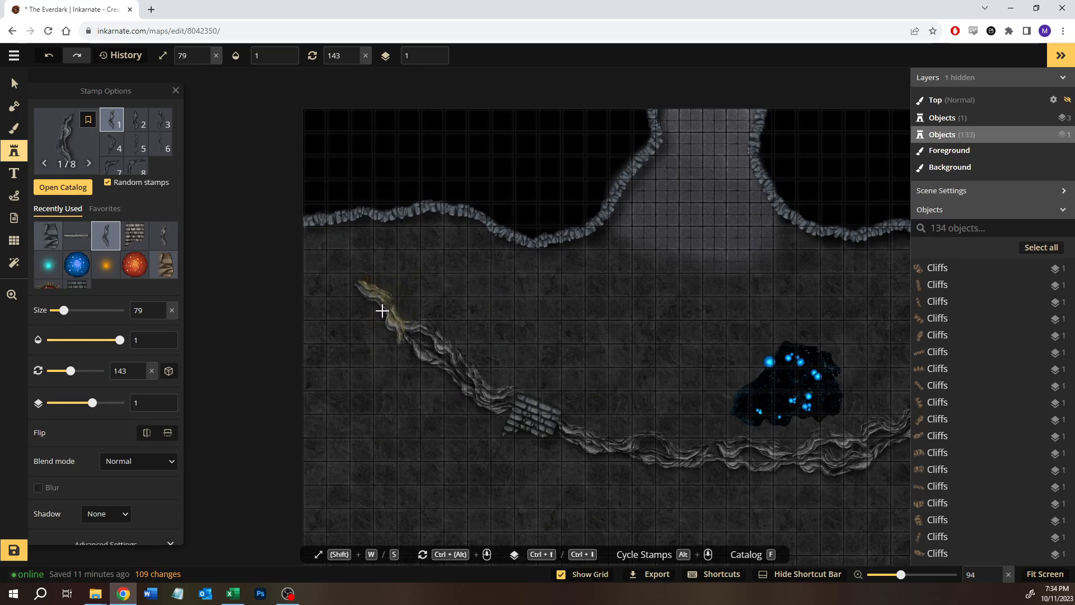
pyautogui.click(383, 311)
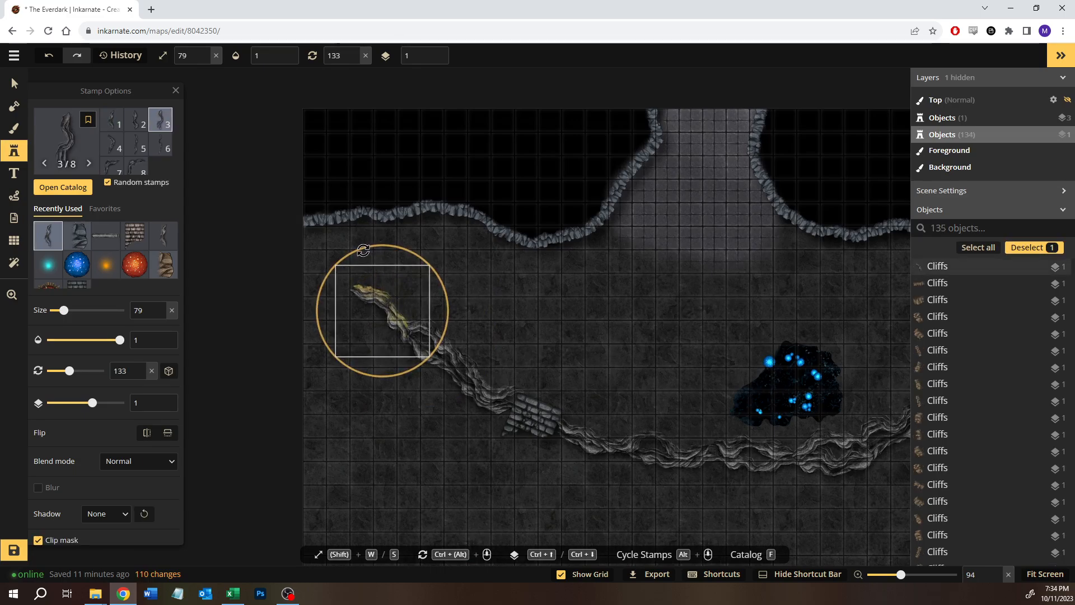
# Step: Rotate the new ridge piece to 137 degrees, shift it slightly to join the ridge, and turn off its clip mask
pyautogui.moveTo(367, 252); pyautogui.dragTo(371, 251)
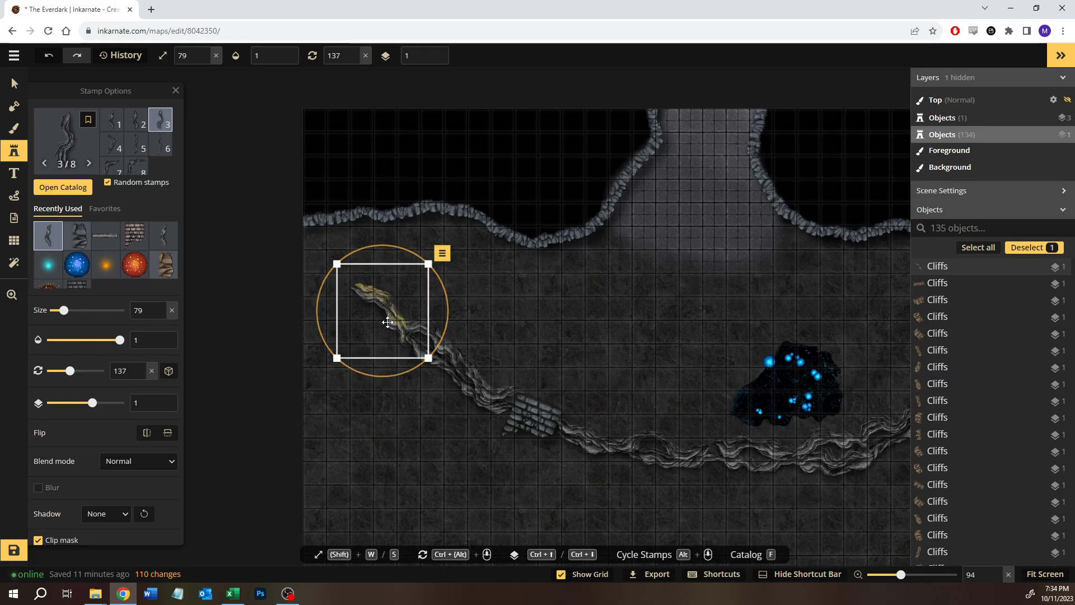
pyautogui.moveTo(393, 311); pyautogui.dragTo(394, 308)
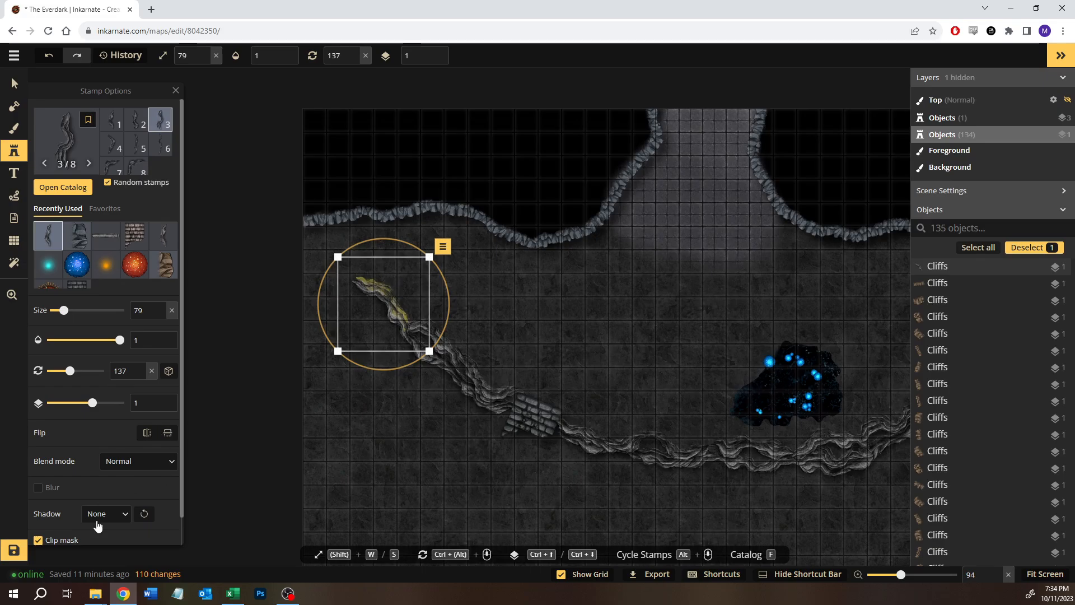
pyautogui.click(38, 541)
# Step: Place Cliffs variant 2 at size 79 beside the ridge's northwest end and turn off its clip mask
pyautogui.scroll(3, 344, 290)
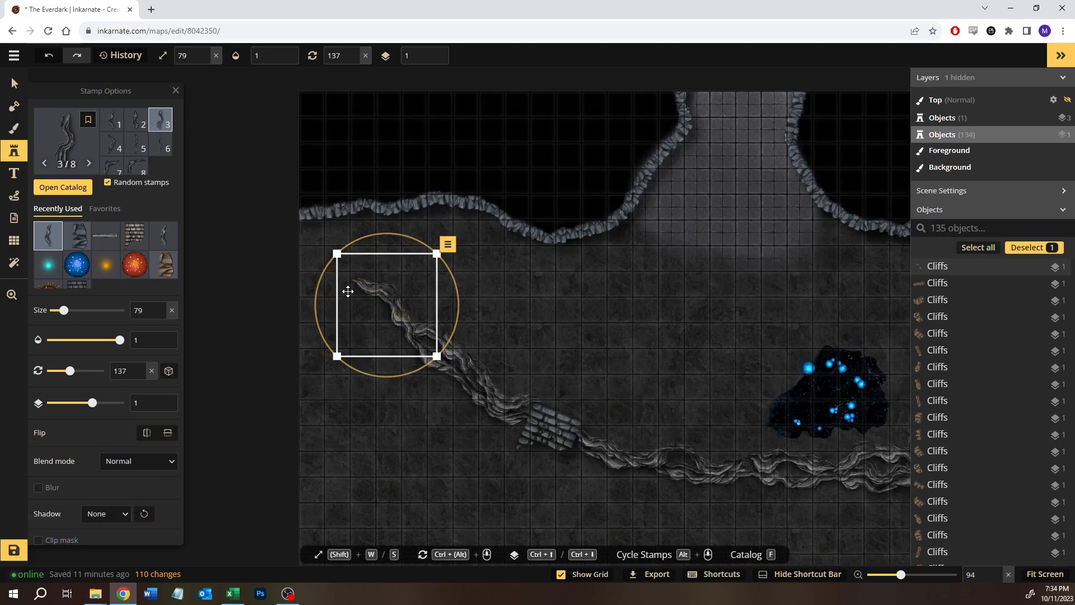
pyautogui.scroll(5, 344, 290)
pyautogui.click(112, 119)
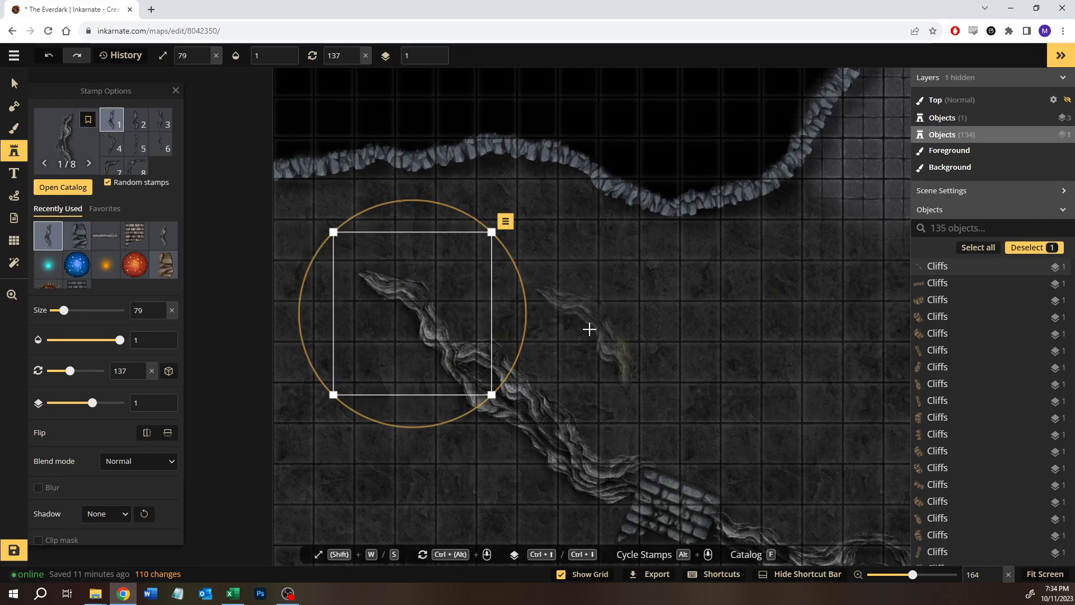
pyautogui.click(136, 120)
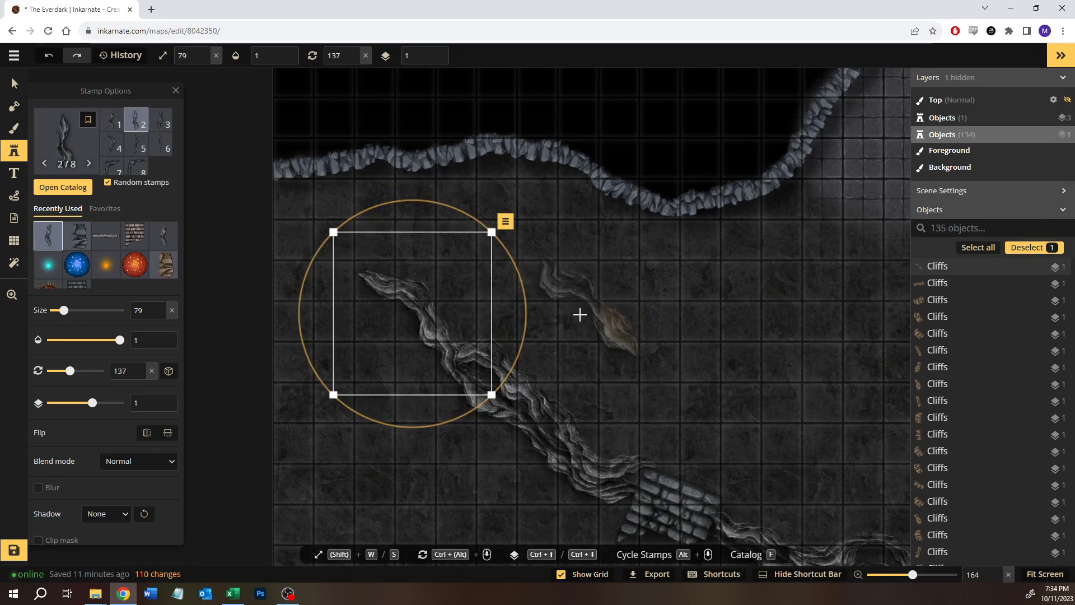
pyautogui.click(579, 314)
pyautogui.click(37, 539)
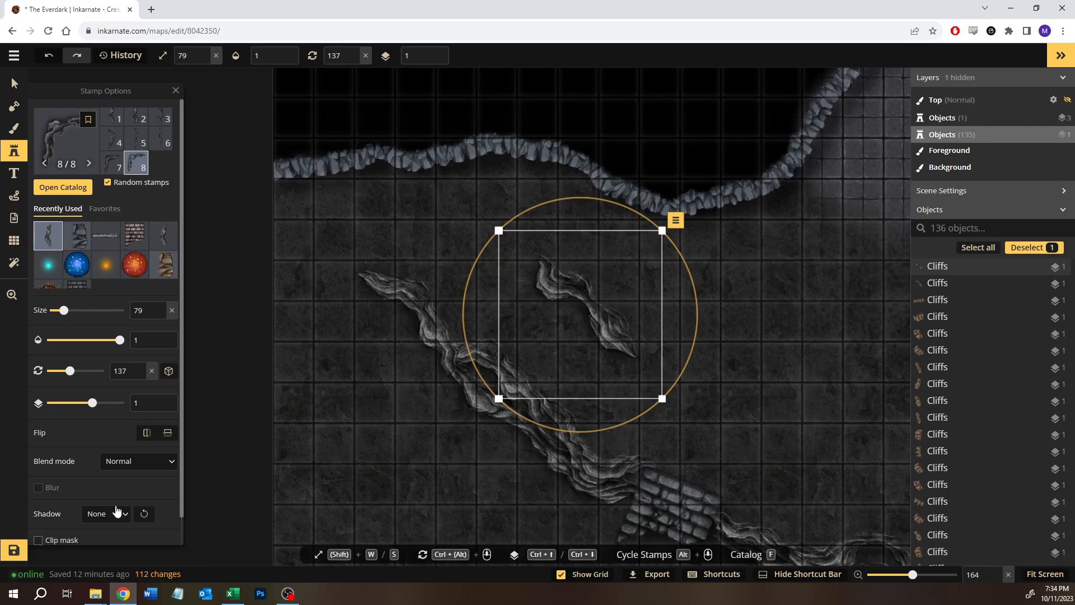
# Step: Rotate the new piece to 154 degrees, position it to connect the ridge with the north wall, and lower it to layer 0
pyautogui.moveTo(547, 207); pyautogui.dragTo(576, 211)
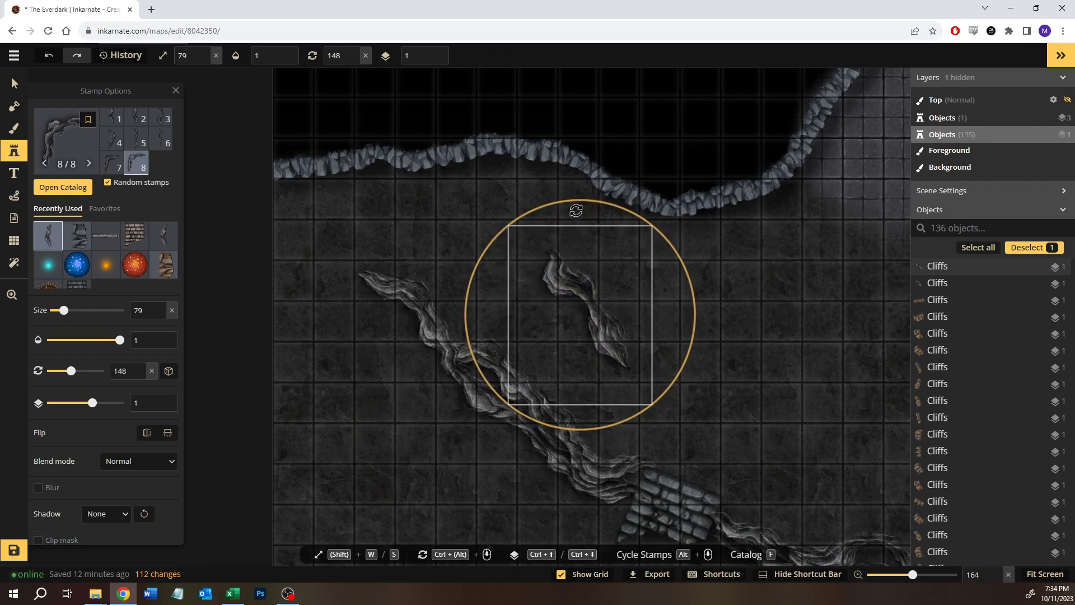
pyautogui.moveTo(588, 280); pyautogui.dragTo(352, 198)
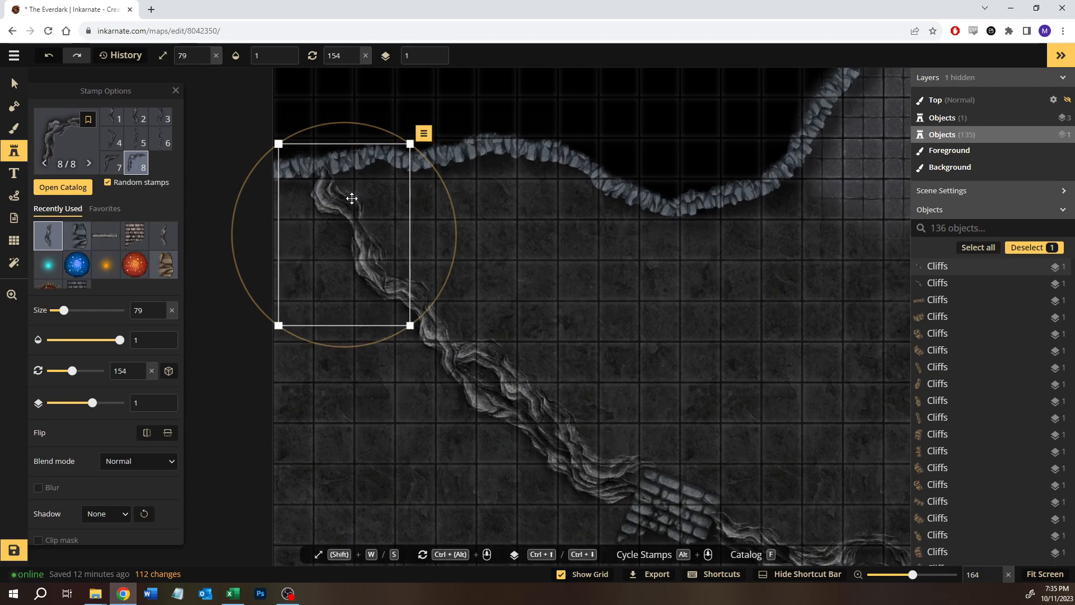
pyautogui.hotkey('ctrl', 'Down')
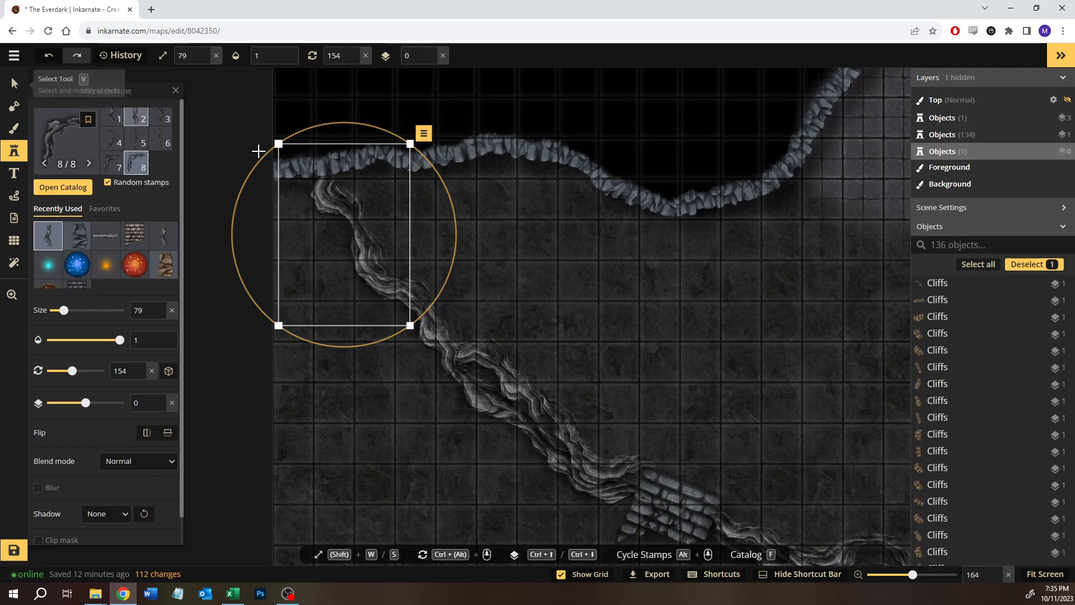
pyautogui.press('Right')
pyautogui.press('Right')
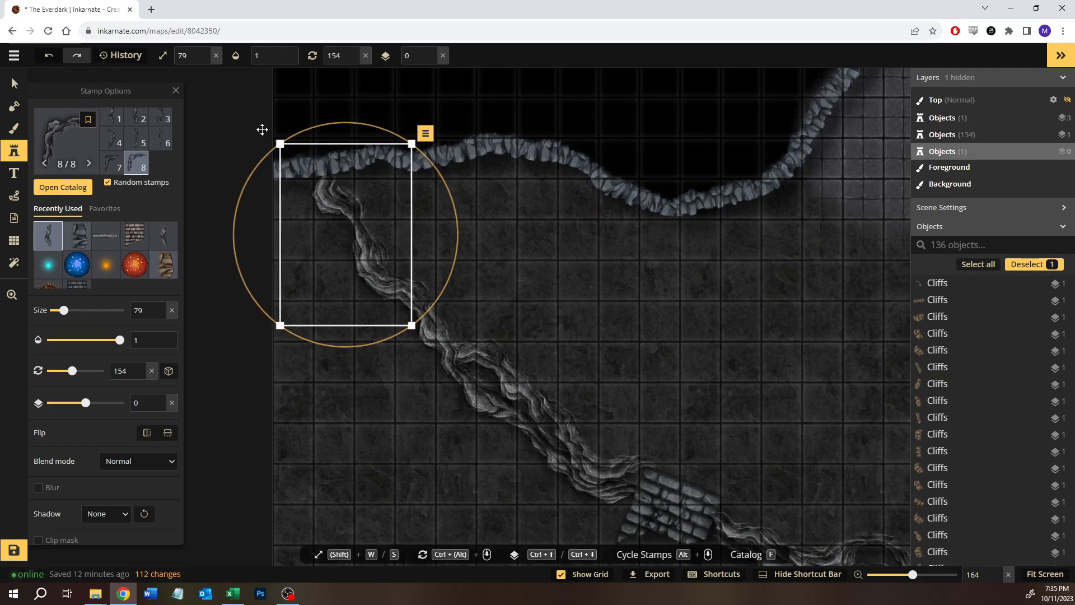
pyautogui.click(17, 85)
pyautogui.click(726, 337)
# Step: Examine the whole rocky ridge from the north wall's west end to the cavern's east wall
pyautogui.scroll(-1, 652, 357)
pyautogui.scroll(-2, 652, 357)
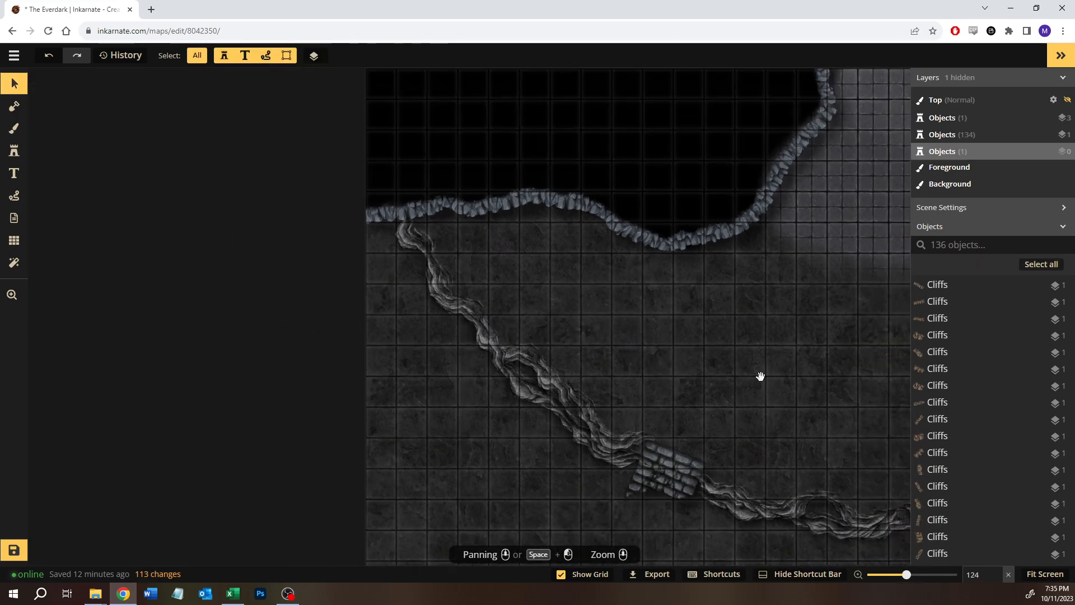
pyautogui.press('space')
pyautogui.moveTo(758, 374); pyautogui.dragTo(391, 166)
pyautogui.moveTo(727, 226); pyautogui.dragTo(564, 265)
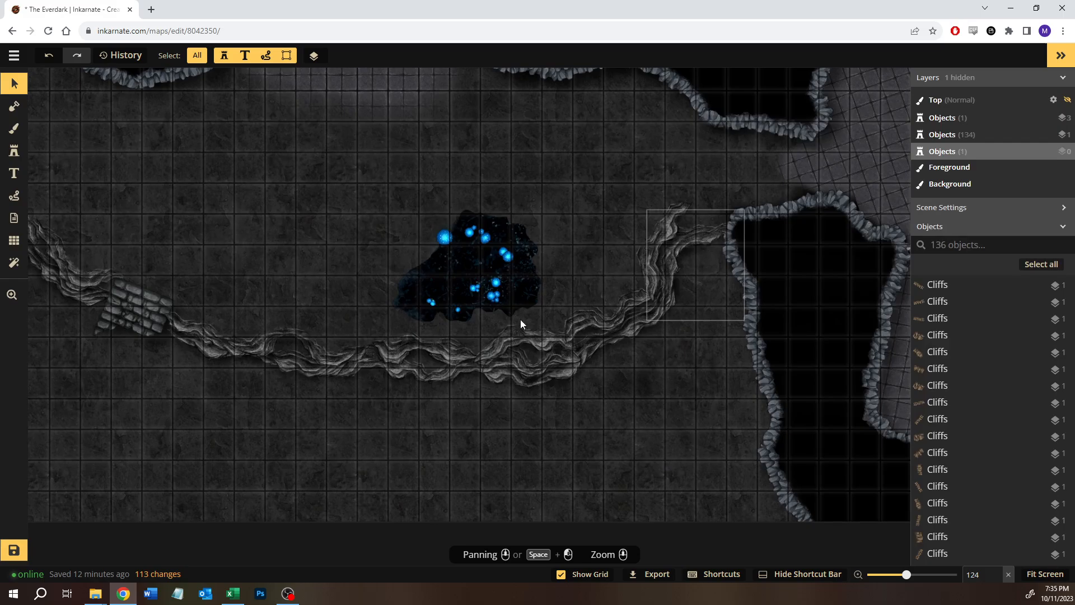
pyautogui.press('space')
pyautogui.moveTo(171, 261); pyautogui.dragTo(602, 370)
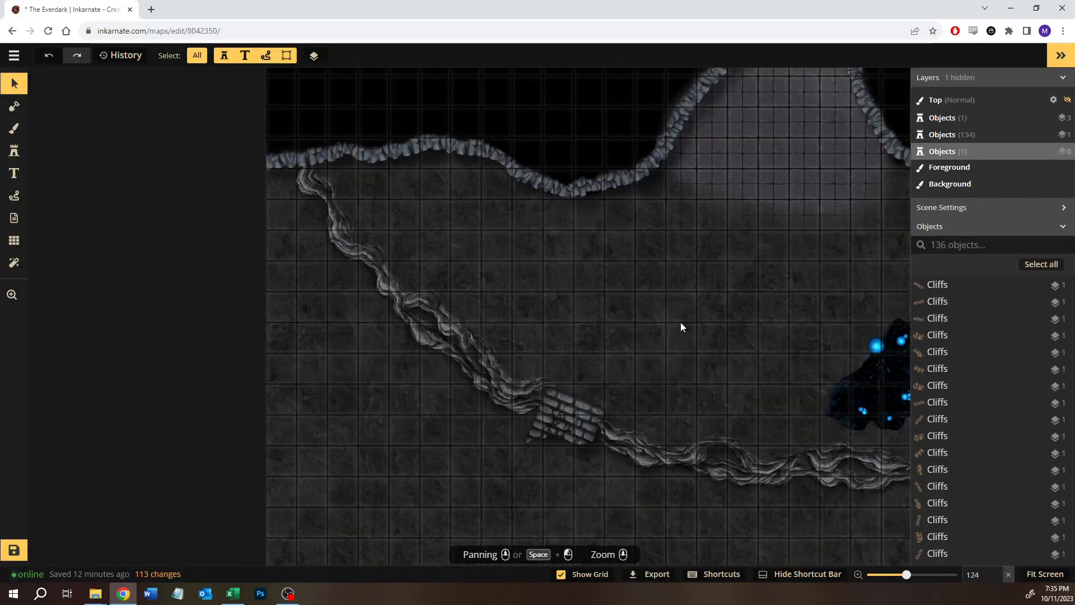
pyautogui.press('space')
pyautogui.moveTo(681, 327); pyautogui.dragTo(572, 250)
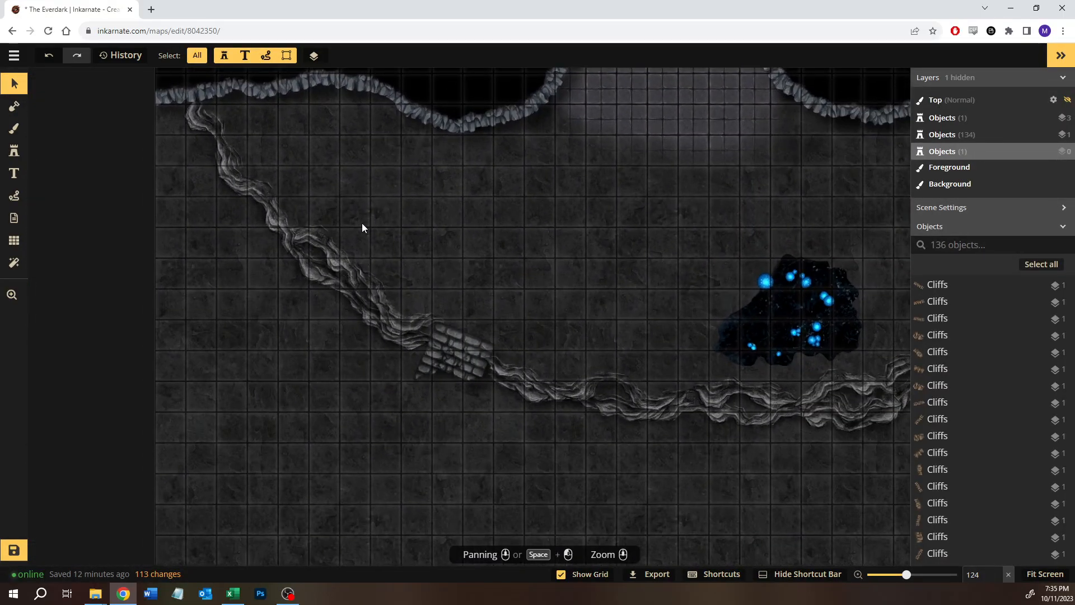
# Step: Choose the tiled stone texture for the background brush at size 30 and try it beside the brick steps in the ridge
pyautogui.click(13, 130)
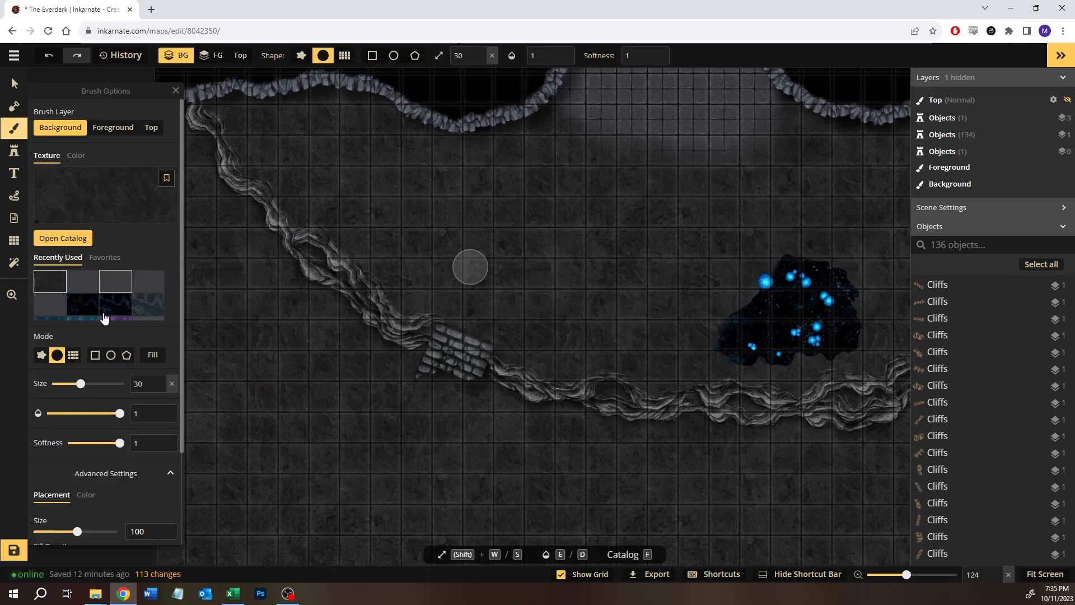
pyautogui.click(83, 282)
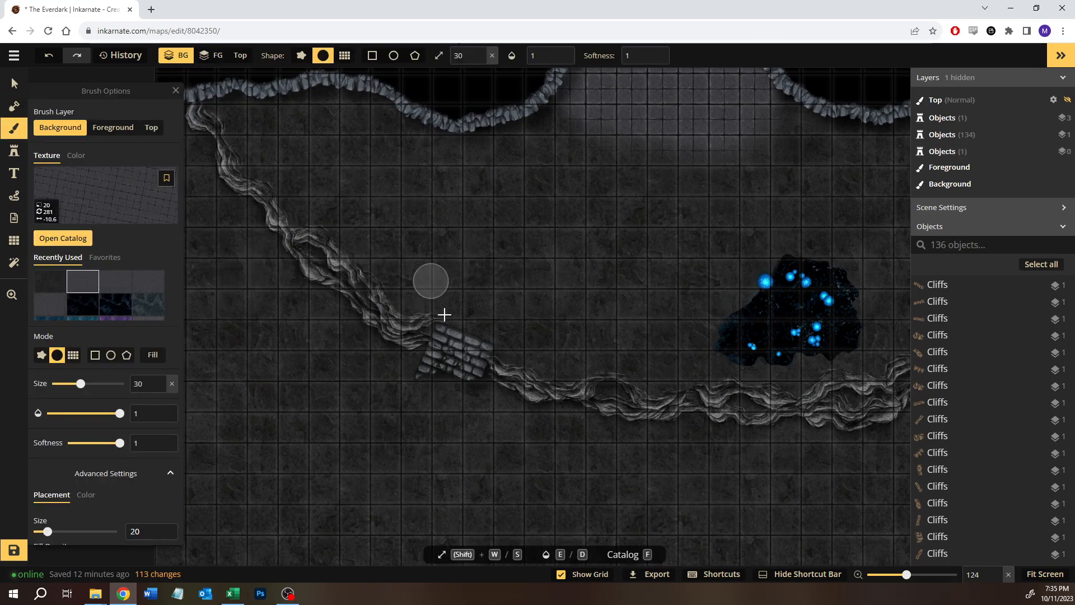
pyautogui.click(488, 334)
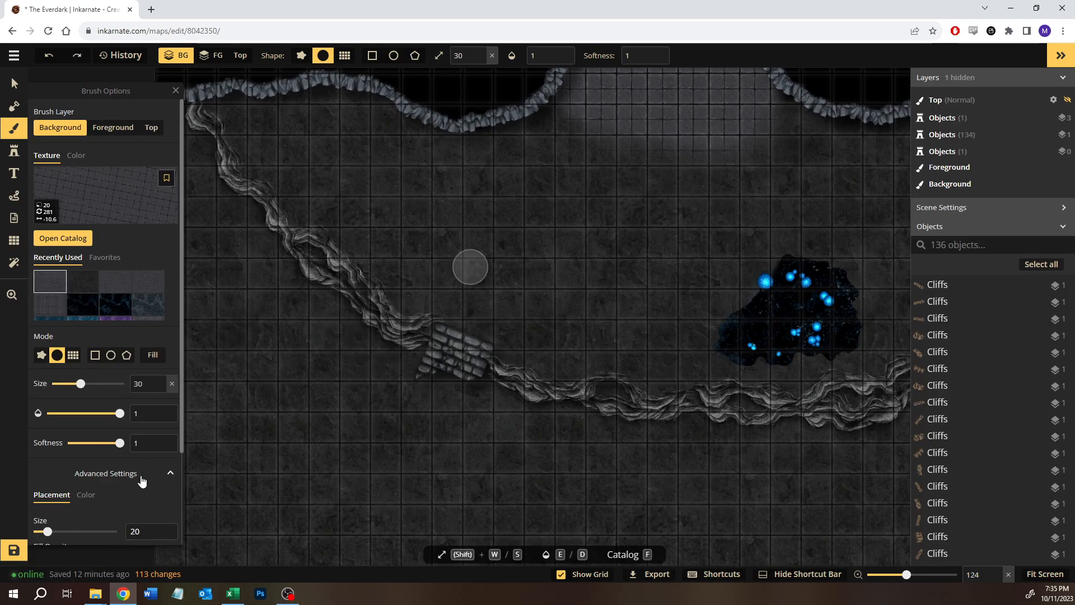
# Step: Set the tiled texture's rotation to 289 degrees and its horizontal offset to 0
pyautogui.scroll(-2, 141, 481)
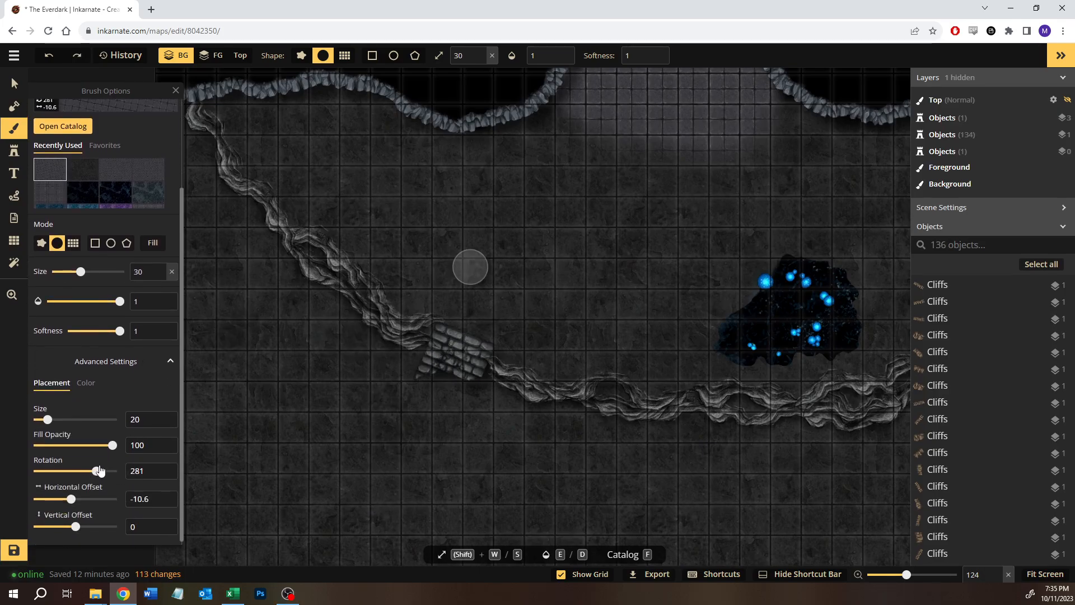
pyautogui.click(165, 475)
pyautogui.click(166, 476)
pyautogui.click(166, 476)
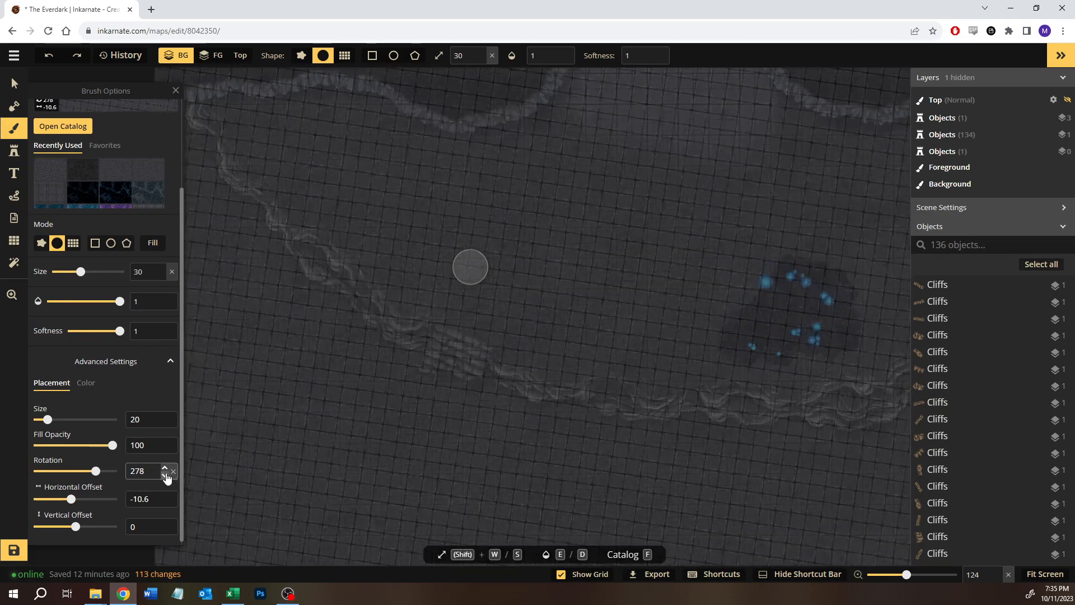
pyautogui.click(167, 477)
pyautogui.click(166, 477)
pyautogui.click(166, 467)
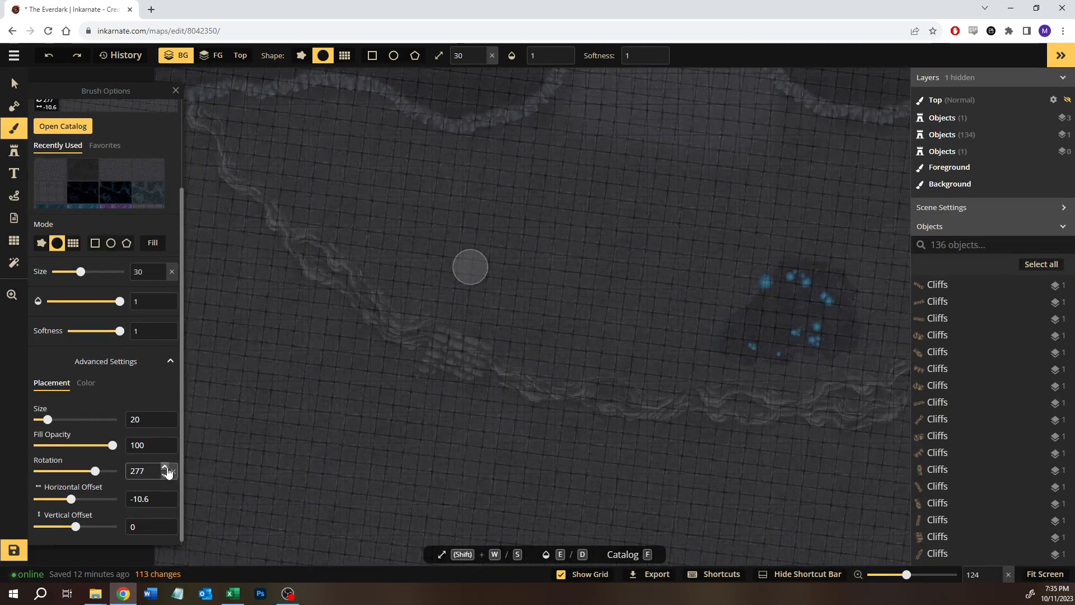
pyautogui.click(166, 467)
pyautogui.click(165, 468)
pyautogui.click(166, 468)
pyautogui.click(166, 468)
pyautogui.click(166, 468)
pyautogui.click(166, 467)
pyautogui.click(166, 467)
pyautogui.click(166, 467)
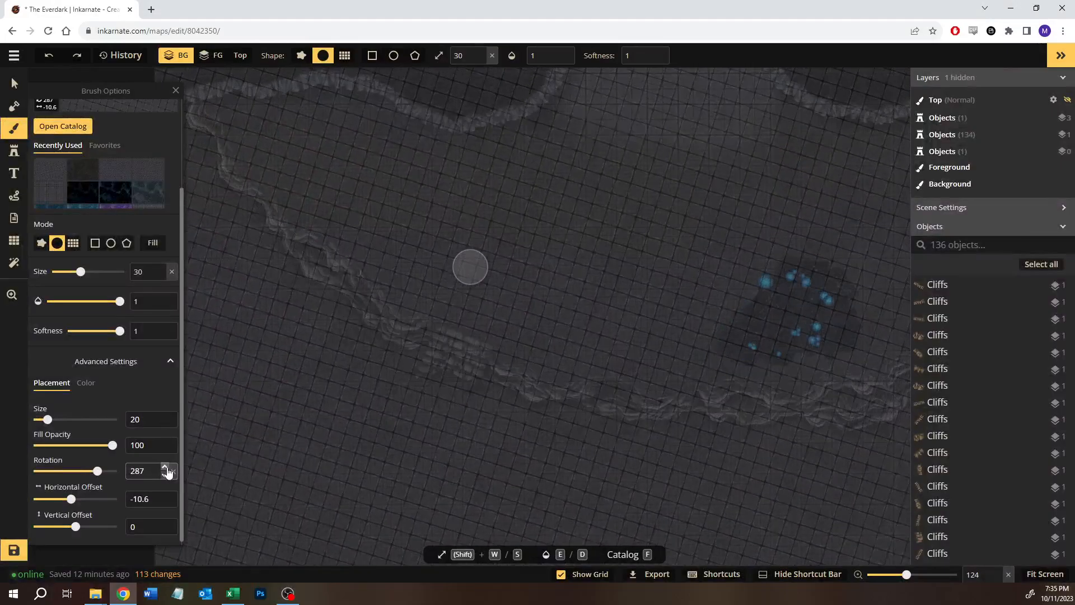
pyautogui.click(166, 468)
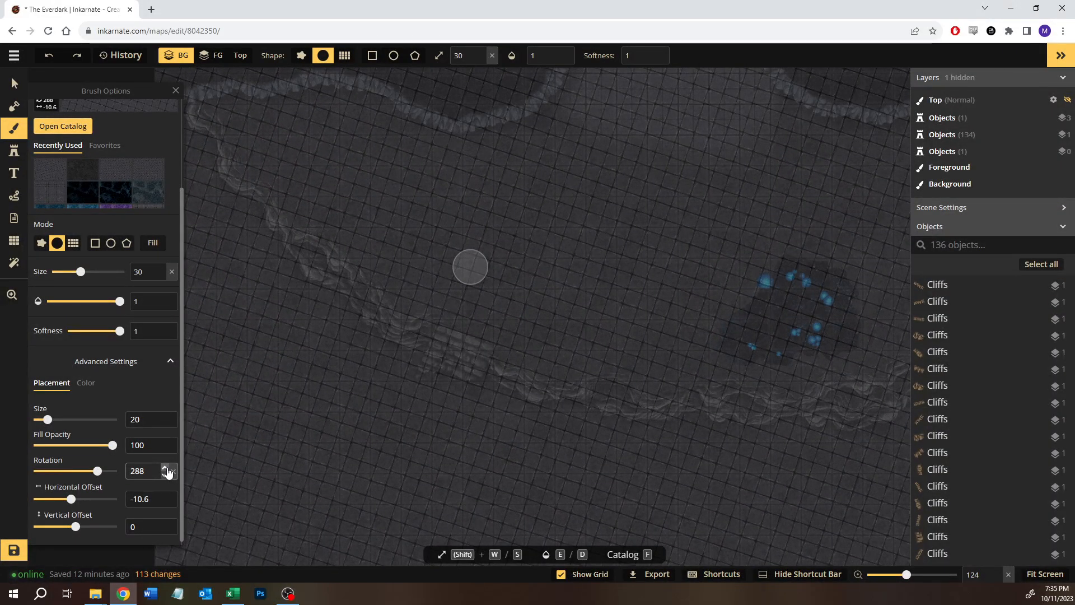
pyautogui.click(166, 468)
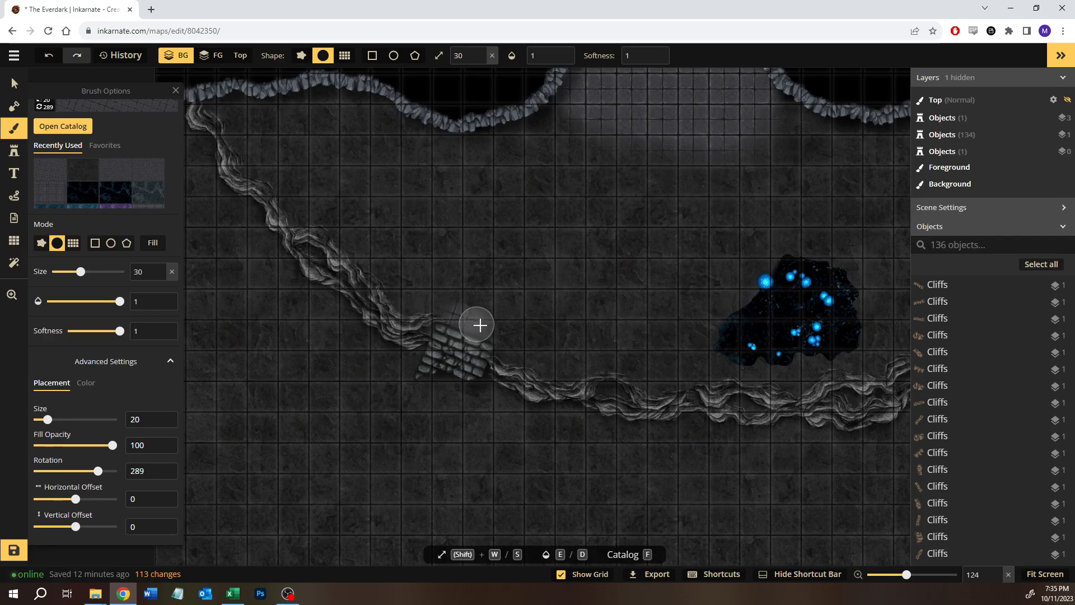
# Step: Paint patches of the rotated tile texture on the floor at the upper and lower ends of the brick steps
pyautogui.click(485, 327)
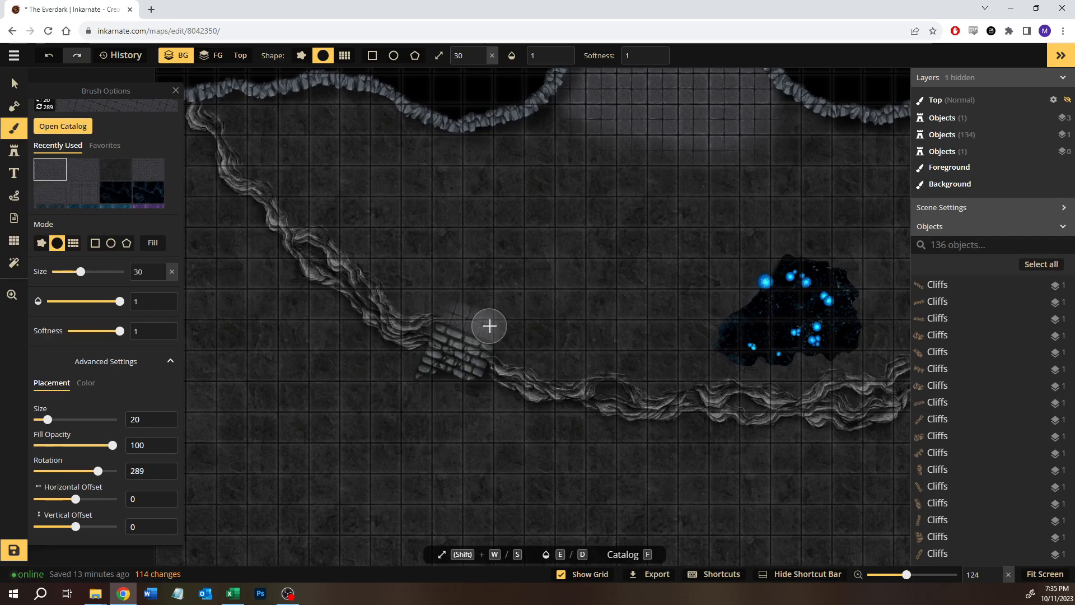
pyautogui.click(457, 312)
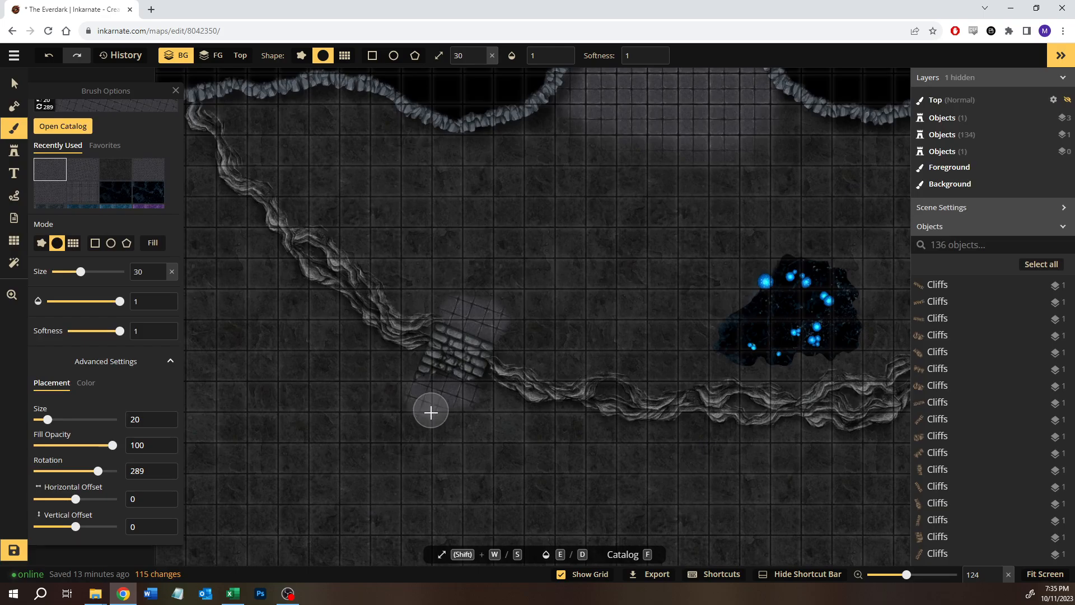
pyautogui.moveTo(398, 407); pyautogui.dragTo(473, 422)
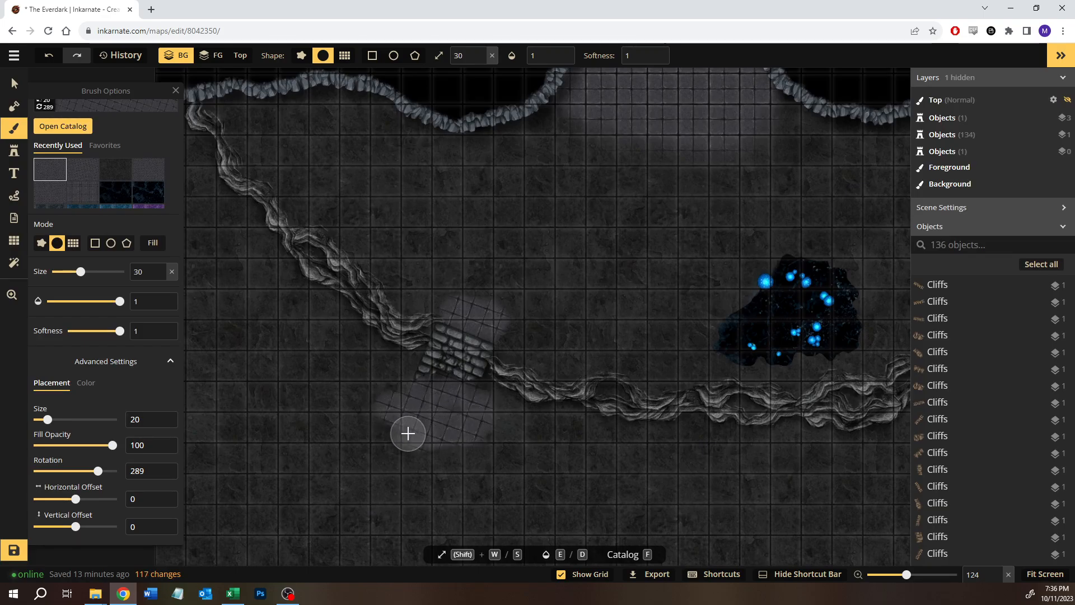
pyautogui.moveTo(397, 433); pyautogui.dragTo(420, 442)
# Step: Switch the background brush to the dark stone texture with opacity 0.3
pyautogui.moveTo(448, 254)
pyautogui.mouseDown()
pyautogui.moveTo(415, 240)
pyautogui.moveTo(353, 185)
pyautogui.mouseUp()
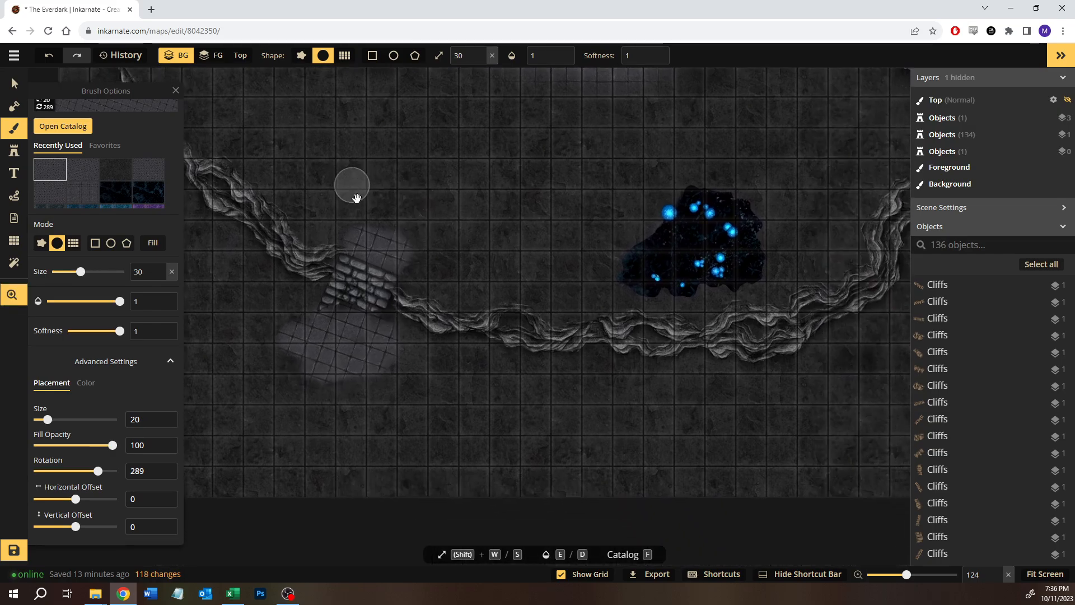
pyautogui.scroll(-1, 367, 274)
pyautogui.scroll(-4, 367, 274)
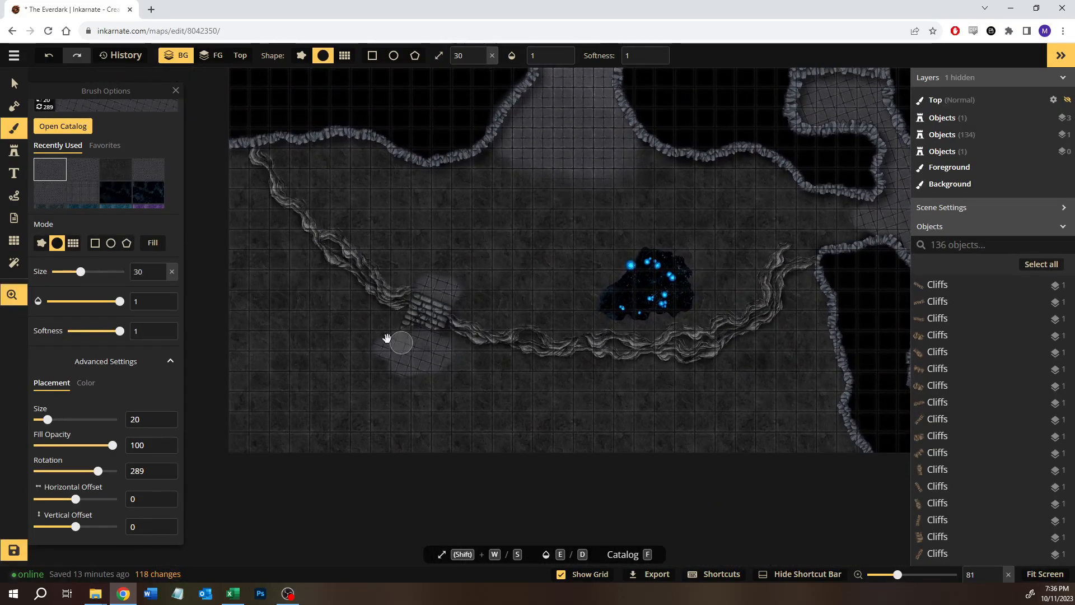
pyautogui.click(86, 302)
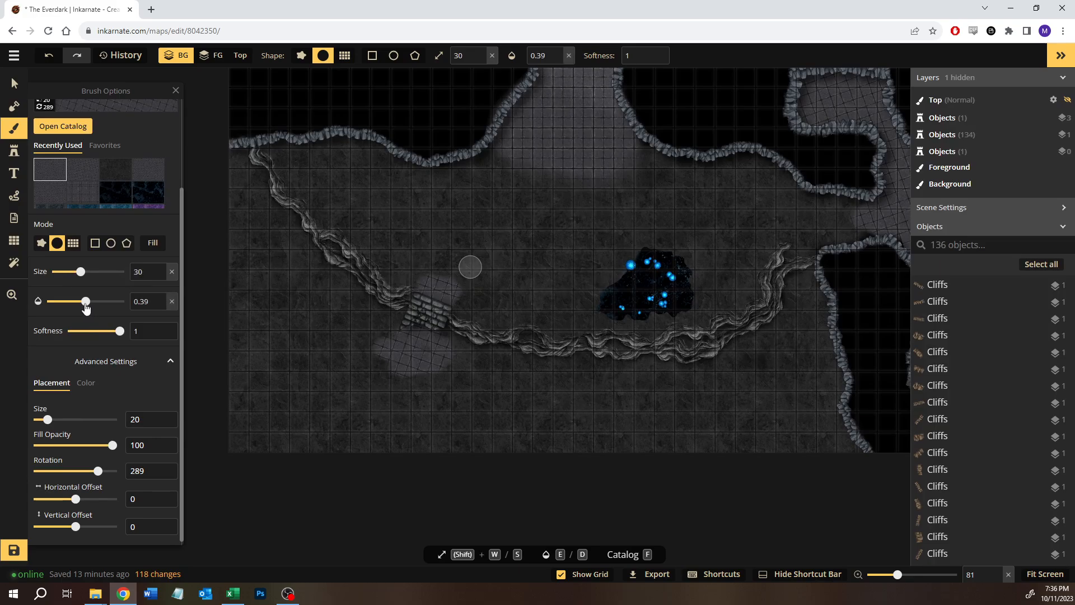
pyautogui.click(133, 171)
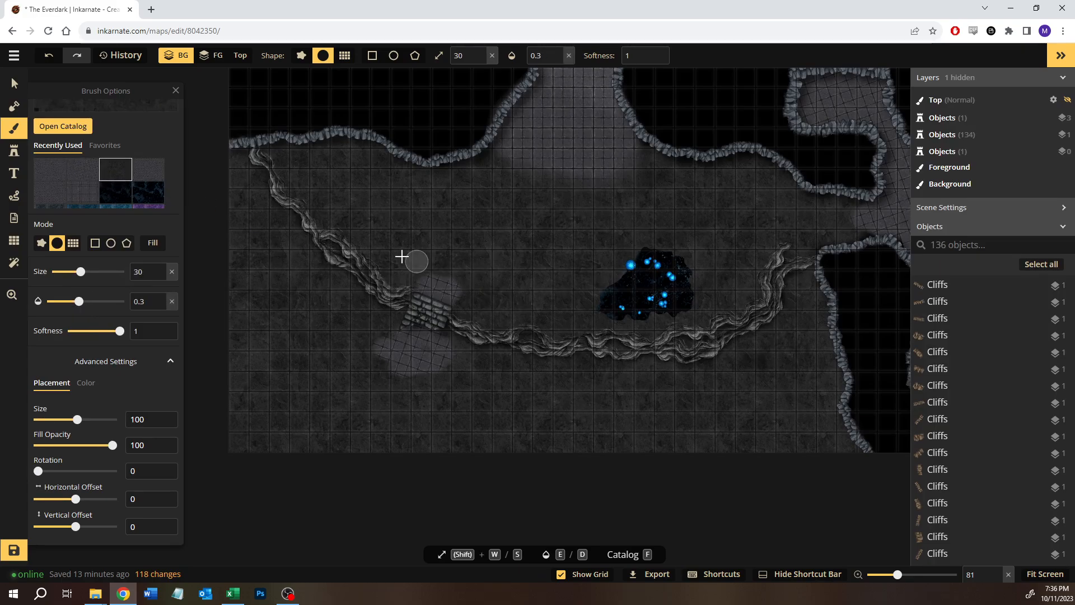
# Step: Blend the tile patches around the brick steps into the cavern floor with repeated dark stone strokes at size 30
pyautogui.scroll(5, 399, 258)
pyautogui.moveTo(397, 261)
pyautogui.mouseDown()
pyautogui.moveTo(448, 274)
pyautogui.moveTo(512, 319)
pyautogui.moveTo(408, 254)
pyautogui.moveTo(417, 254)
pyautogui.moveTo(510, 321)
pyautogui.mouseUp()
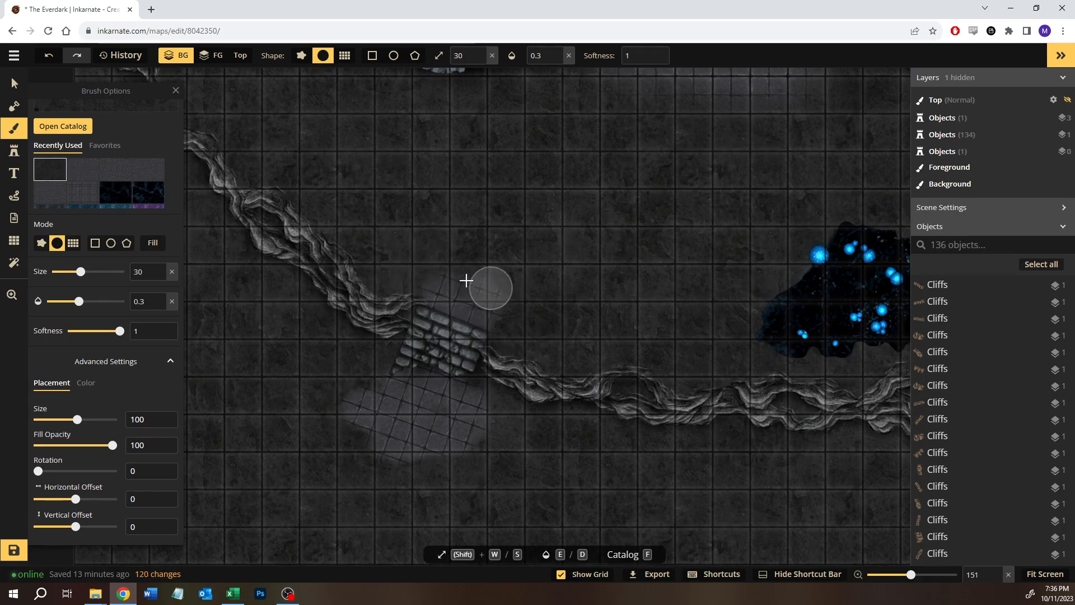
pyautogui.moveTo(415, 273)
pyautogui.mouseDown()
pyautogui.moveTo(516, 296)
pyautogui.moveTo(547, 335)
pyautogui.mouseUp()
pyautogui.moveTo(490, 444)
pyautogui.mouseDown()
pyautogui.moveTo(405, 447)
pyautogui.moveTo(379, 437)
pyautogui.moveTo(430, 446)
pyautogui.moveTo(348, 397)
pyautogui.moveTo(392, 418)
pyautogui.moveTo(470, 422)
pyautogui.moveTo(342, 403)
pyautogui.moveTo(336, 373)
pyautogui.moveTo(408, 425)
pyautogui.moveTo(478, 444)
pyautogui.moveTo(523, 428)
pyautogui.moveTo(384, 401)
pyautogui.moveTo(359, 365)
pyautogui.moveTo(434, 411)
pyautogui.moveTo(465, 397)
pyautogui.moveTo(409, 375)
pyautogui.moveTo(354, 372)
pyautogui.moveTo(454, 394)
pyautogui.moveTo(496, 420)
pyautogui.moveTo(462, 394)
pyautogui.moveTo(347, 374)
pyautogui.moveTo(412, 396)
pyautogui.moveTo(470, 394)
pyautogui.moveTo(368, 453)
pyautogui.moveTo(273, 444)
pyautogui.moveTo(490, 446)
pyautogui.moveTo(425, 444)
pyautogui.mouseUp()
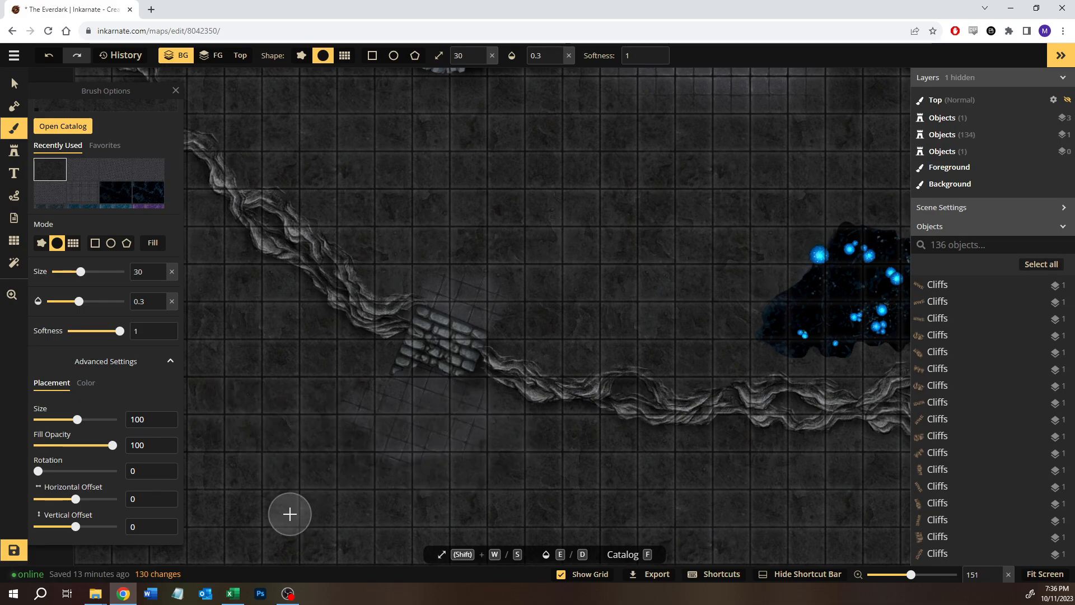
pyautogui.moveTo(467, 294)
pyautogui.mouseDown()
pyautogui.moveTo(484, 278)
pyautogui.moveTo(480, 295)
pyautogui.mouseUp()
pyautogui.moveTo(444, 257)
pyautogui.mouseDown()
pyautogui.moveTo(442, 312)
pyautogui.moveTo(497, 297)
pyautogui.moveTo(442, 308)
pyautogui.mouseUp()
pyautogui.moveTo(388, 395)
pyautogui.mouseDown()
pyautogui.moveTo(448, 440)
pyautogui.moveTo(431, 372)
pyautogui.moveTo(423, 435)
pyautogui.moveTo(478, 459)
pyautogui.moveTo(474, 390)
pyautogui.moveTo(413, 451)
pyautogui.moveTo(360, 434)
pyautogui.moveTo(398, 372)
pyautogui.moveTo(414, 466)
pyautogui.moveTo(405, 379)
pyautogui.moveTo(419, 423)
pyautogui.moveTo(394, 426)
pyautogui.moveTo(444, 414)
pyautogui.moveTo(434, 385)
pyautogui.moveTo(500, 440)
pyautogui.mouseUp()
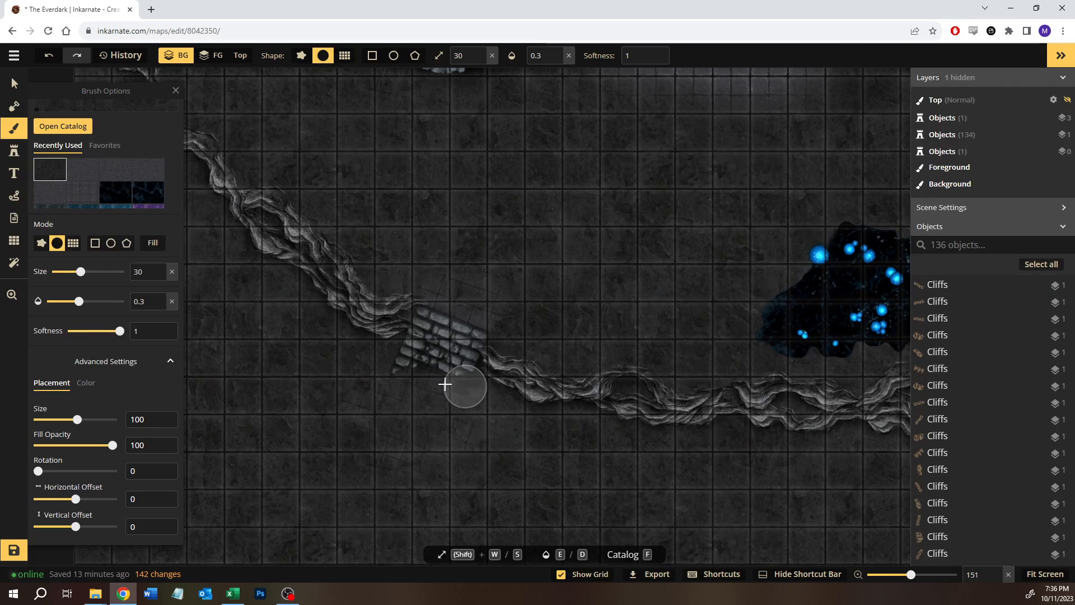
pyautogui.moveTo(491, 314); pyautogui.dragTo(438, 304)
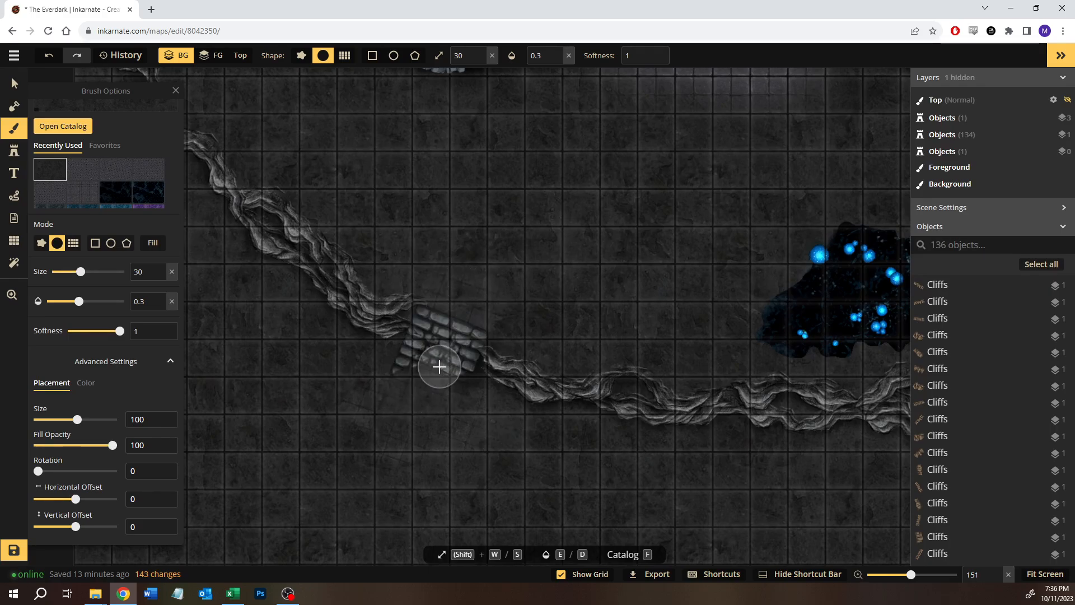
# Step: Blend the tiled floor's edge into the dark cavern stone at the opening of the eastern passage
pyautogui.scroll(-5, 433, 363)
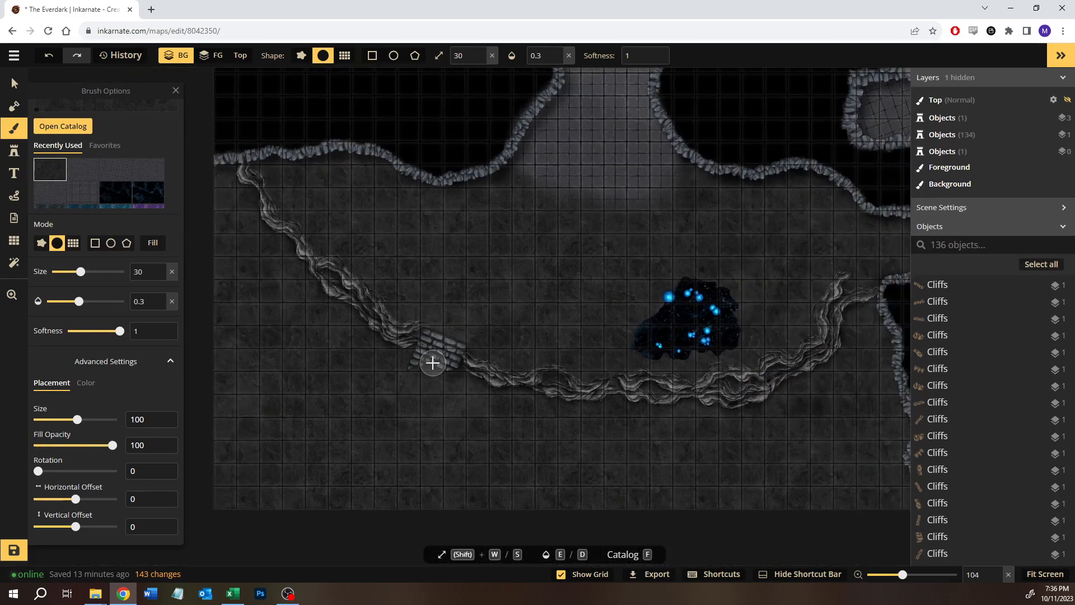
pyautogui.moveTo(561, 210); pyautogui.dragTo(295, 233)
pyautogui.scroll(3, 576, 330)
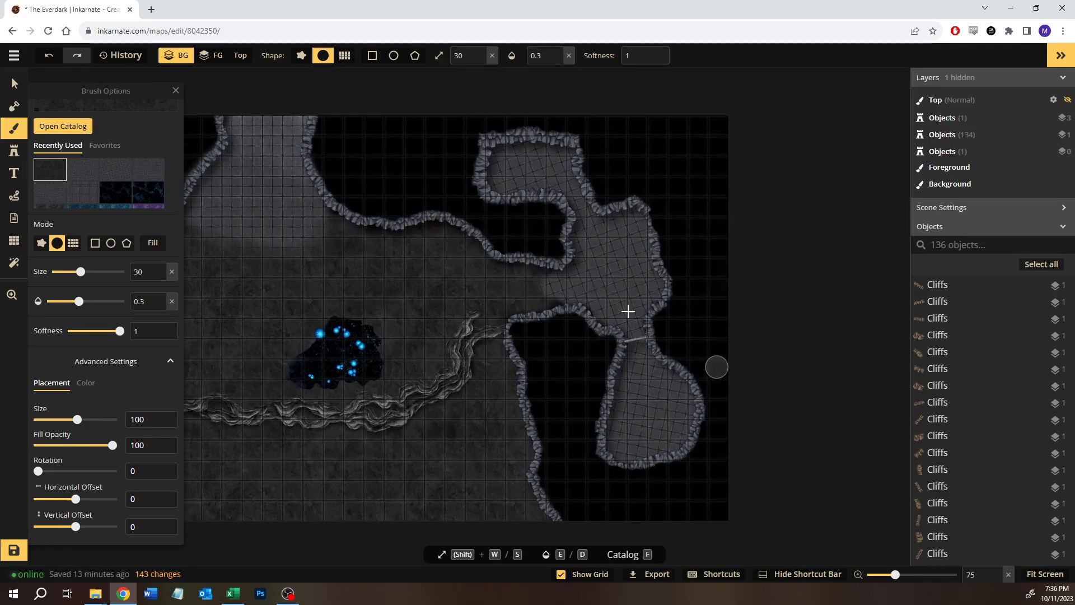
pyautogui.scroll(8, 552, 329)
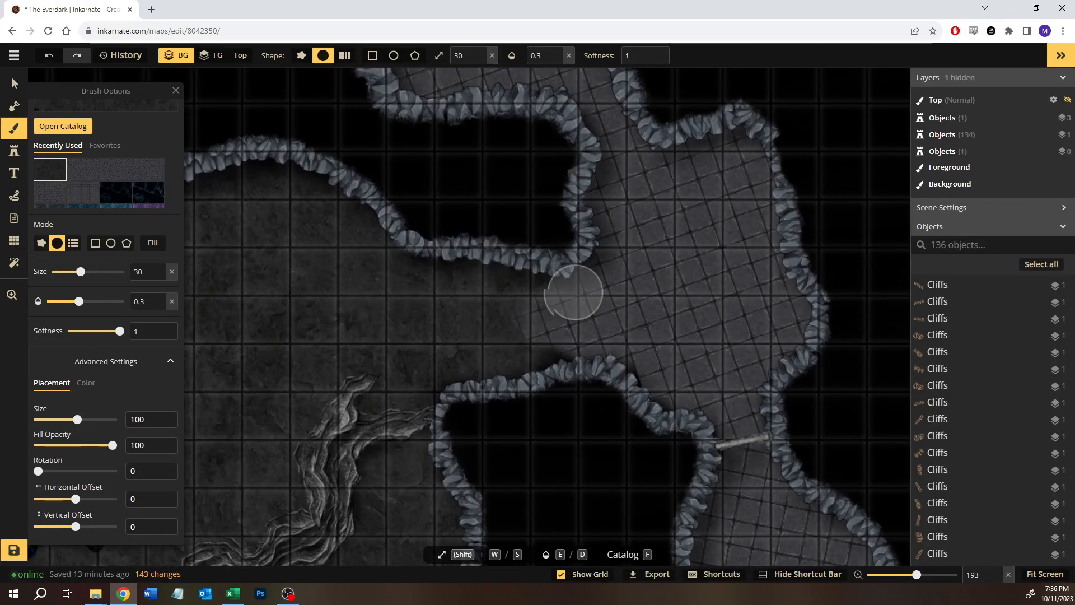
pyautogui.moveTo(482, 359)
pyautogui.mouseDown()
pyautogui.moveTo(588, 278)
pyautogui.moveTo(579, 286)
pyautogui.moveTo(590, 301)
pyautogui.moveTo(577, 301)
pyautogui.moveTo(561, 342)
pyautogui.moveTo(616, 337)
pyautogui.moveTo(485, 334)
pyautogui.moveTo(542, 318)
pyautogui.moveTo(592, 340)
pyautogui.moveTo(636, 338)
pyautogui.moveTo(491, 353)
pyautogui.mouseUp()
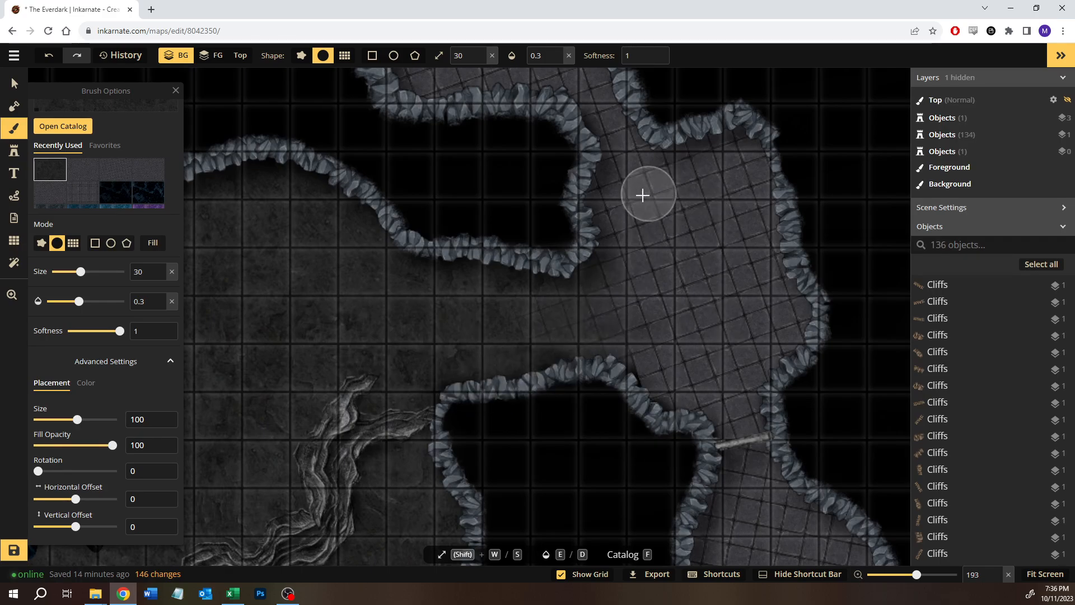
# Step: Blend the tiled floor of the northern corridor into the cavern with repeated dark stone strokes at size 30 and opacity 0.3
pyautogui.press('space')
pyautogui.moveTo(522, 304); pyautogui.dragTo(852, 360)
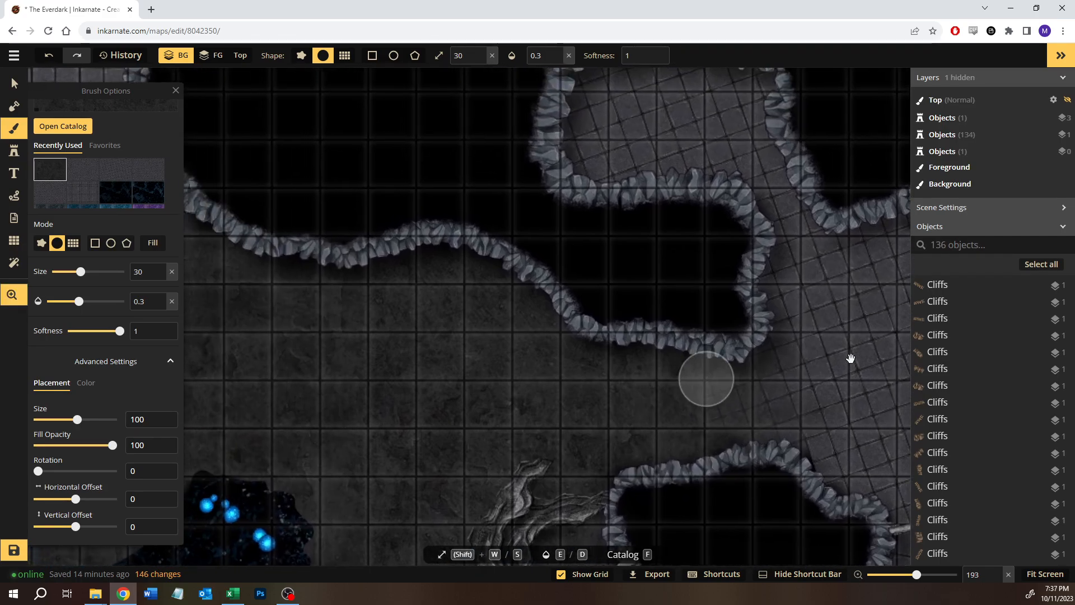
pyautogui.moveTo(620, 372)
pyautogui.mouseDown()
pyautogui.moveTo(525, 355)
pyautogui.moveTo(570, 357)
pyautogui.moveTo(616, 417)
pyautogui.moveTo(572, 323)
pyautogui.moveTo(585, 355)
pyautogui.moveTo(563, 396)
pyautogui.mouseUp()
pyautogui.moveTo(516, 311); pyautogui.dragTo(519, 350)
pyautogui.moveTo(481, 308)
pyautogui.mouseDown()
pyautogui.moveTo(486, 386)
pyautogui.moveTo(428, 403)
pyautogui.mouseUp()
pyautogui.moveTo(428, 292)
pyautogui.mouseDown()
pyautogui.moveTo(423, 331)
pyautogui.moveTo(353, 430)
pyautogui.mouseUp()
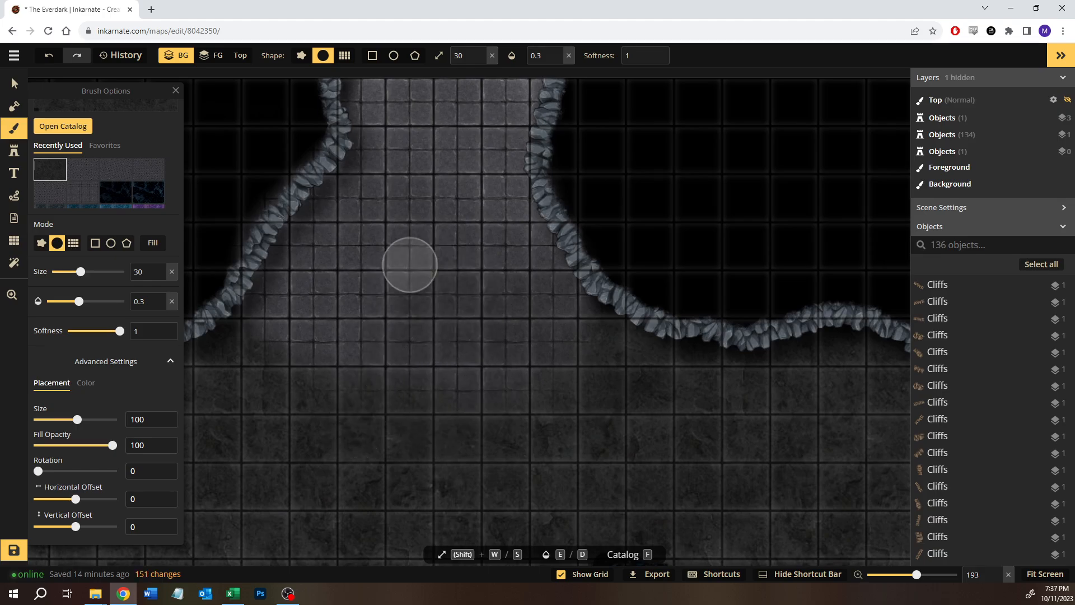
pyautogui.moveTo(410, 265); pyautogui.dragTo(333, 425)
pyautogui.moveTo(348, 262)
pyautogui.mouseDown()
pyautogui.moveTo(300, 359)
pyautogui.moveTo(257, 380)
pyautogui.mouseUp()
pyautogui.moveTo(297, 300)
pyautogui.mouseDown()
pyautogui.moveTo(270, 351)
pyautogui.moveTo(252, 360)
pyautogui.mouseUp()
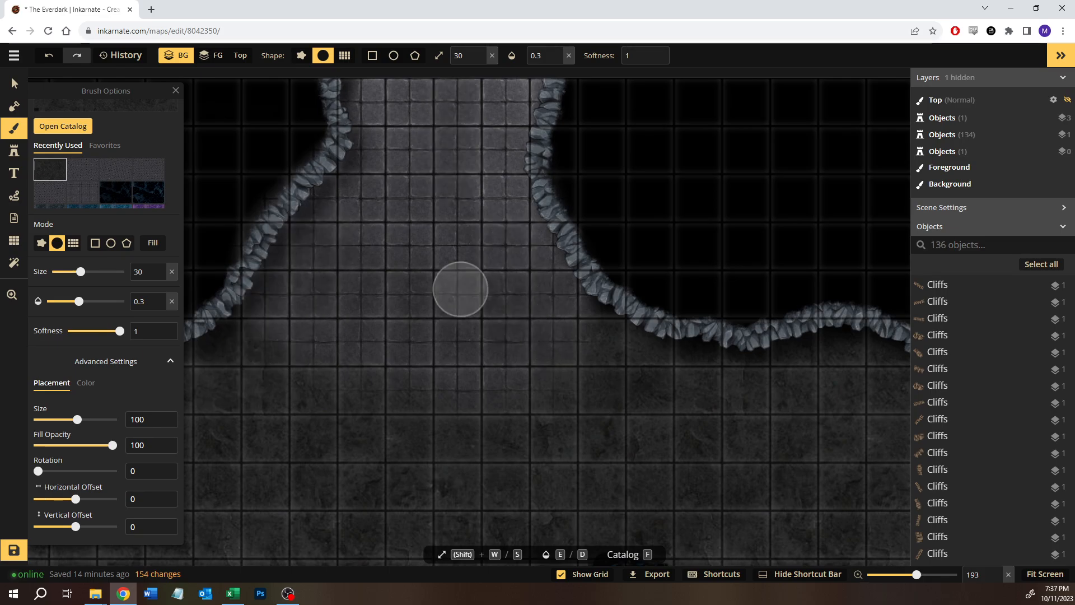
pyautogui.moveTo(405, 343); pyautogui.dragTo(292, 448)
pyautogui.moveTo(411, 151); pyautogui.dragTo(255, 427)
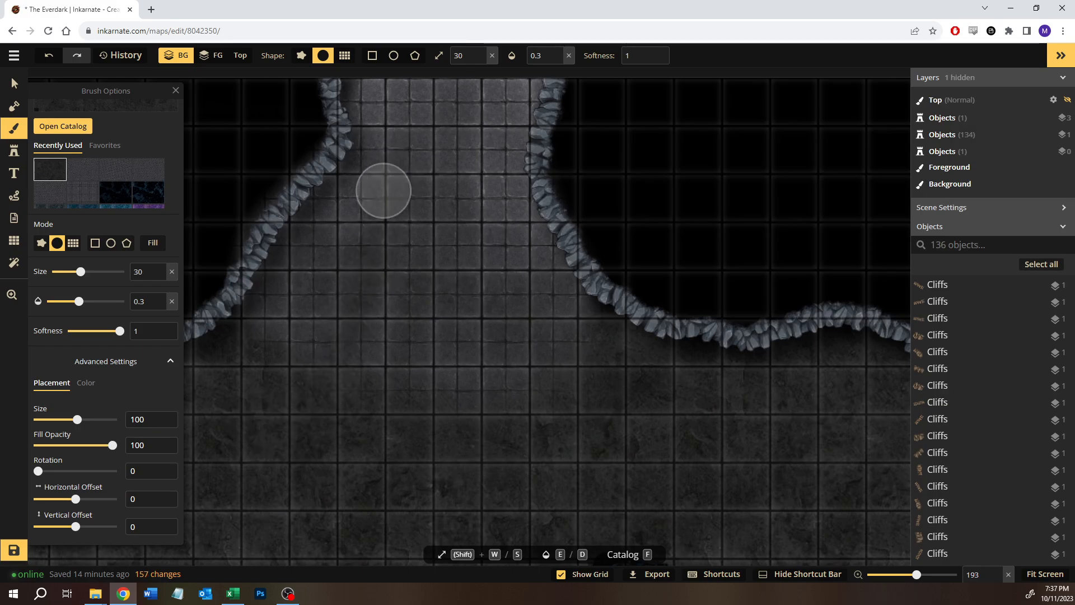
pyautogui.moveTo(383, 190); pyautogui.dragTo(433, 408)
pyautogui.moveTo(489, 223)
pyautogui.mouseDown()
pyautogui.moveTo(543, 402)
pyautogui.moveTo(534, 455)
pyautogui.mouseUp()
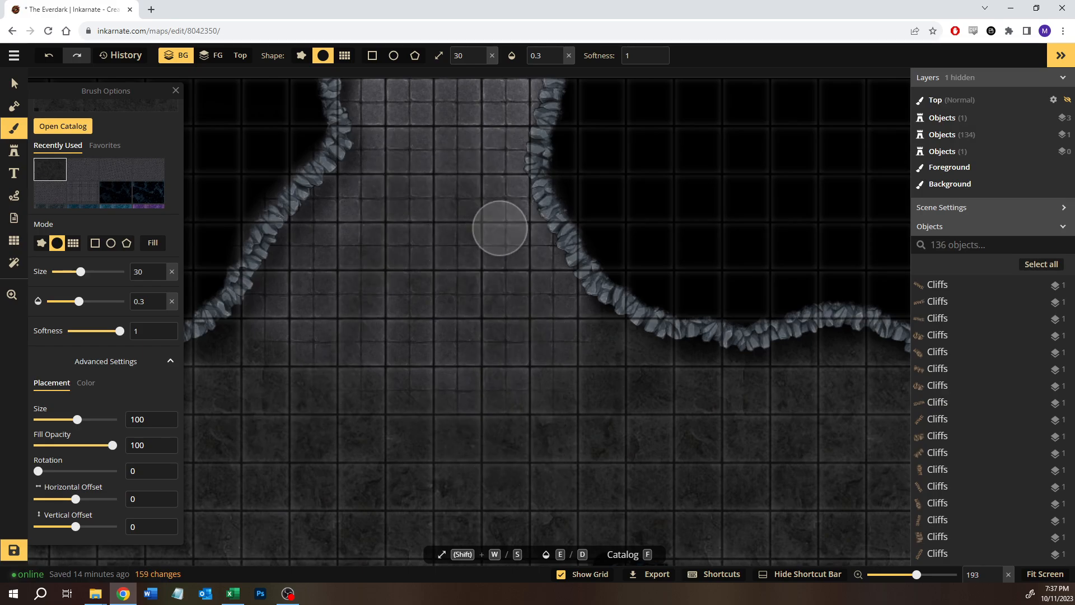
pyautogui.moveTo(500, 228)
pyautogui.mouseDown()
pyautogui.moveTo(467, 423)
pyautogui.moveTo(428, 454)
pyautogui.mouseUp()
pyautogui.moveTo(434, 240)
pyautogui.mouseDown()
pyautogui.moveTo(441, 283)
pyautogui.moveTo(398, 443)
pyautogui.moveTo(475, 442)
pyautogui.moveTo(472, 386)
pyautogui.mouseUp()
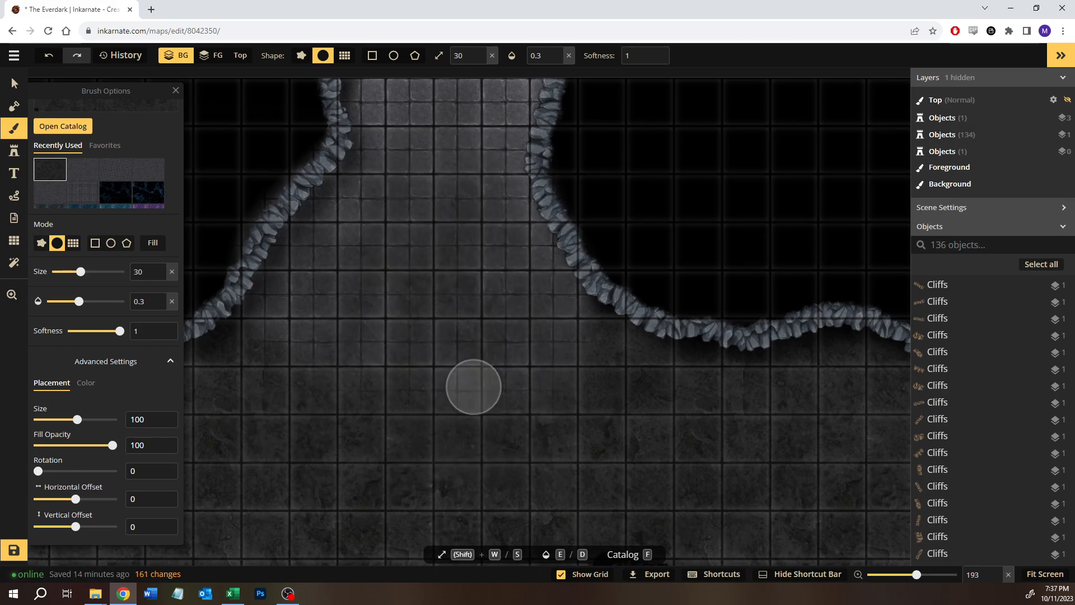
pyautogui.moveTo(524, 292); pyautogui.dragTo(598, 493)
pyautogui.moveTo(492, 250); pyautogui.dragTo(605, 491)
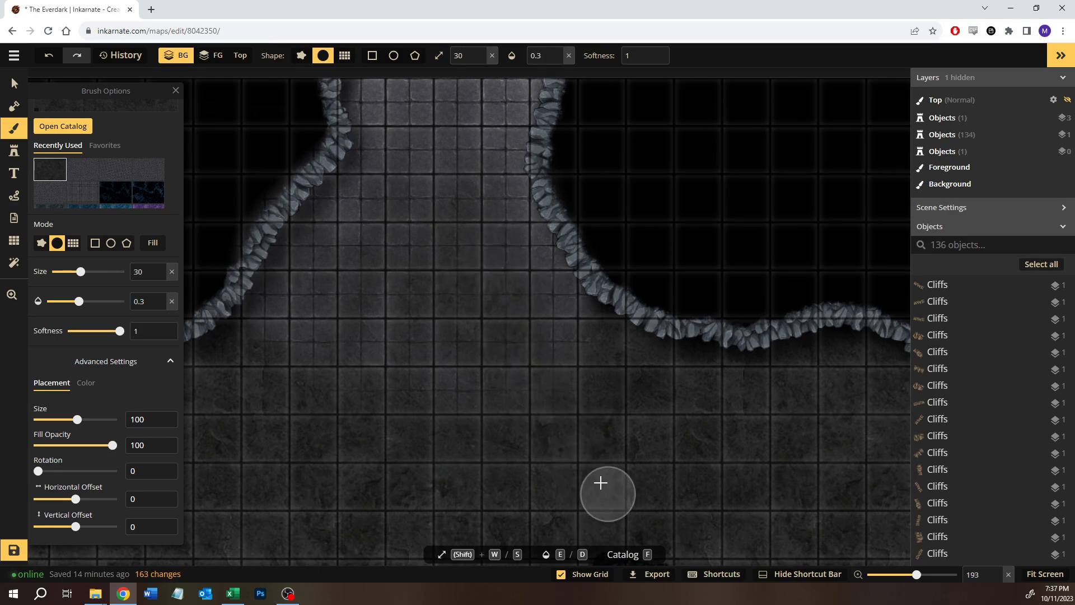
# Step: Save the map
pyautogui.scroll(-5, 557, 455)
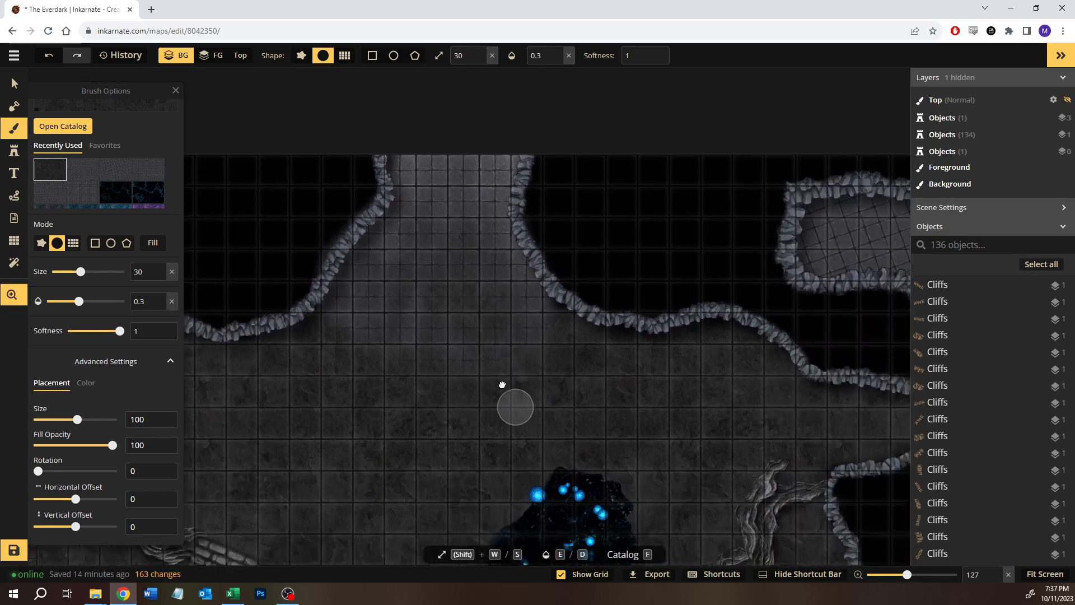
pyautogui.moveTo(502, 385); pyautogui.dragTo(490, 323)
pyautogui.scroll(-1, 475, 345)
pyautogui.moveTo(446, 353); pyautogui.dragTo(572, 273)
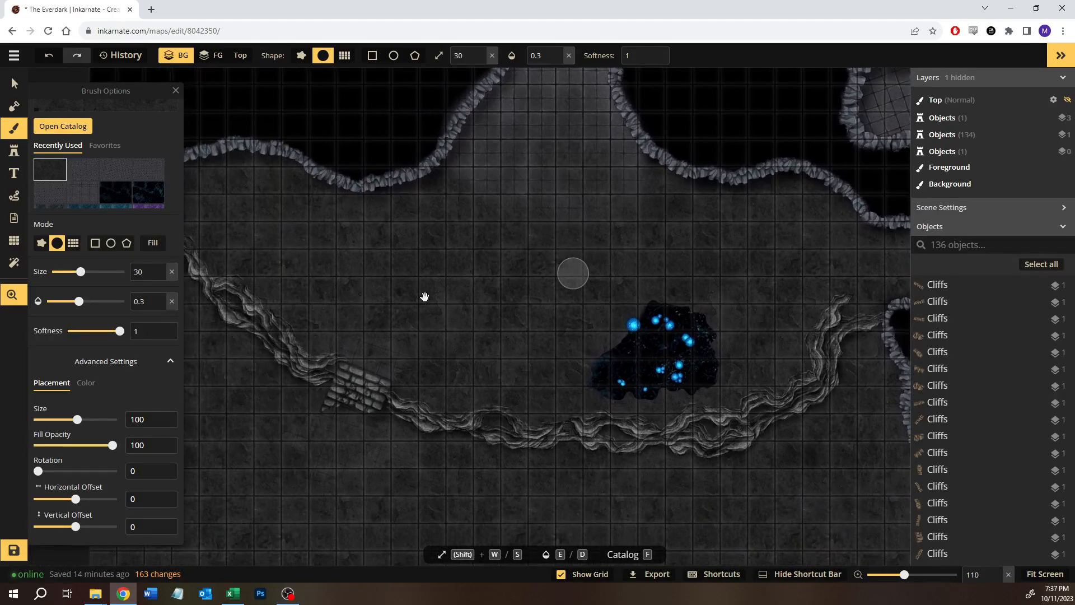
pyautogui.click(25, 552)
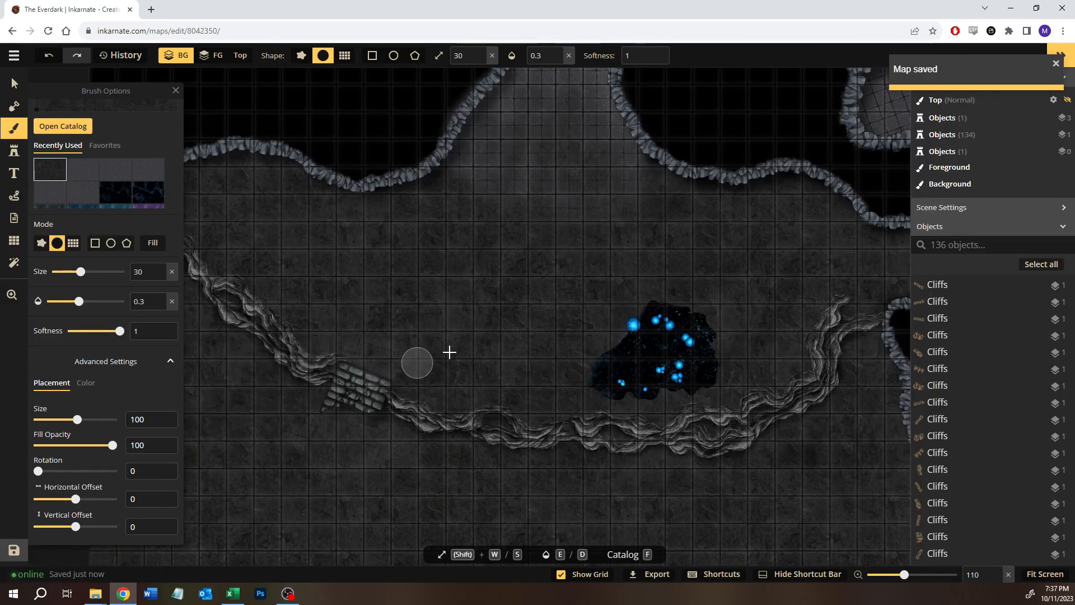
# Step: Delete the Cliffs piece just below the upper-right corner of the eastern tiled room
pyautogui.scroll(-5, 535, 384)
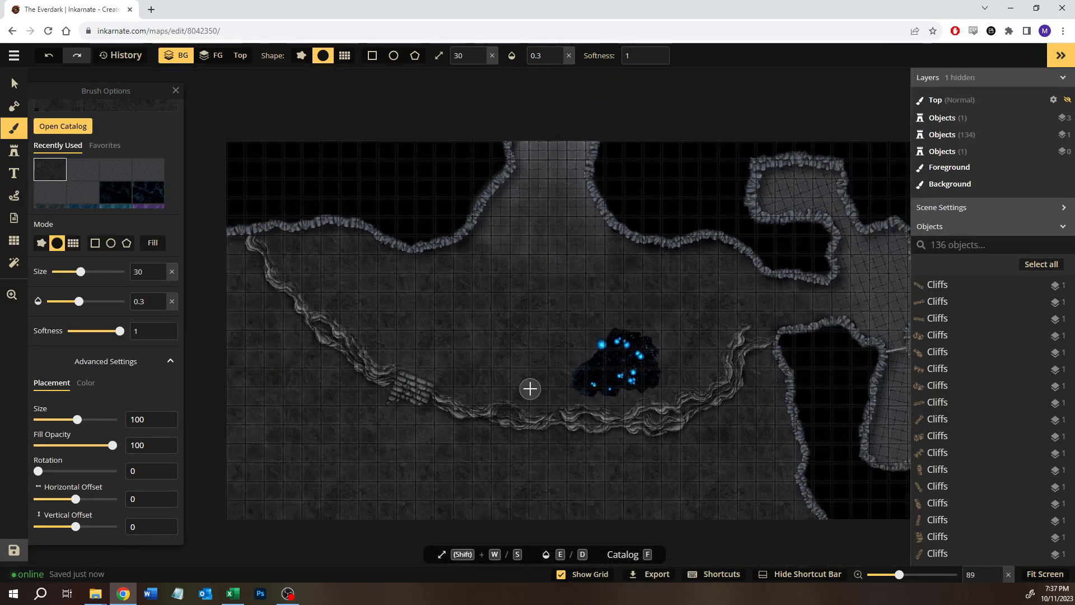
pyautogui.moveTo(539, 381); pyautogui.dragTo(460, 326)
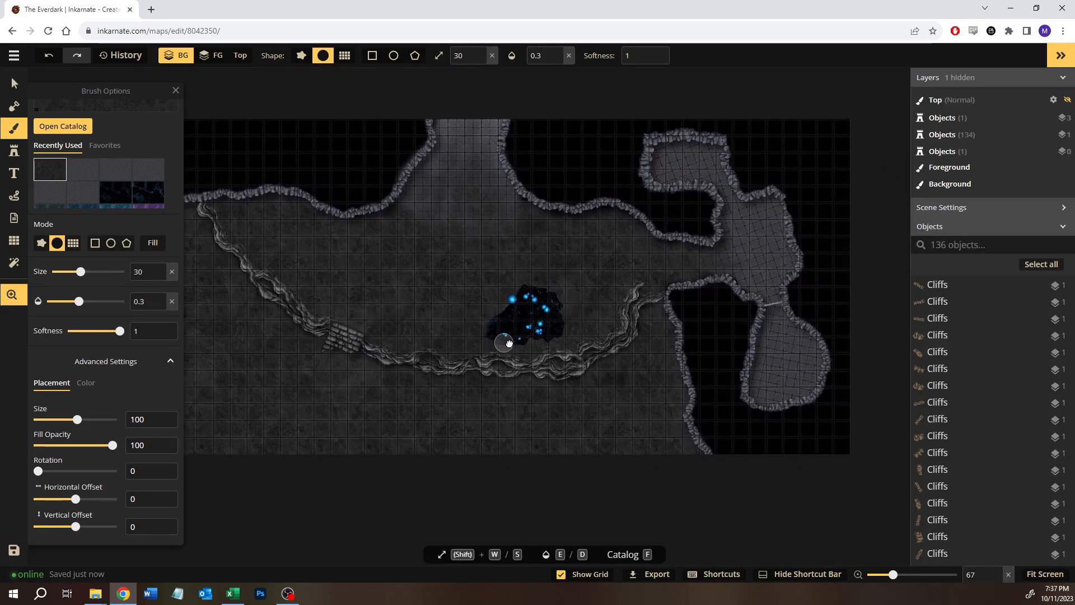
pyautogui.moveTo(509, 344); pyautogui.dragTo(185, 293)
pyautogui.click(21, 84)
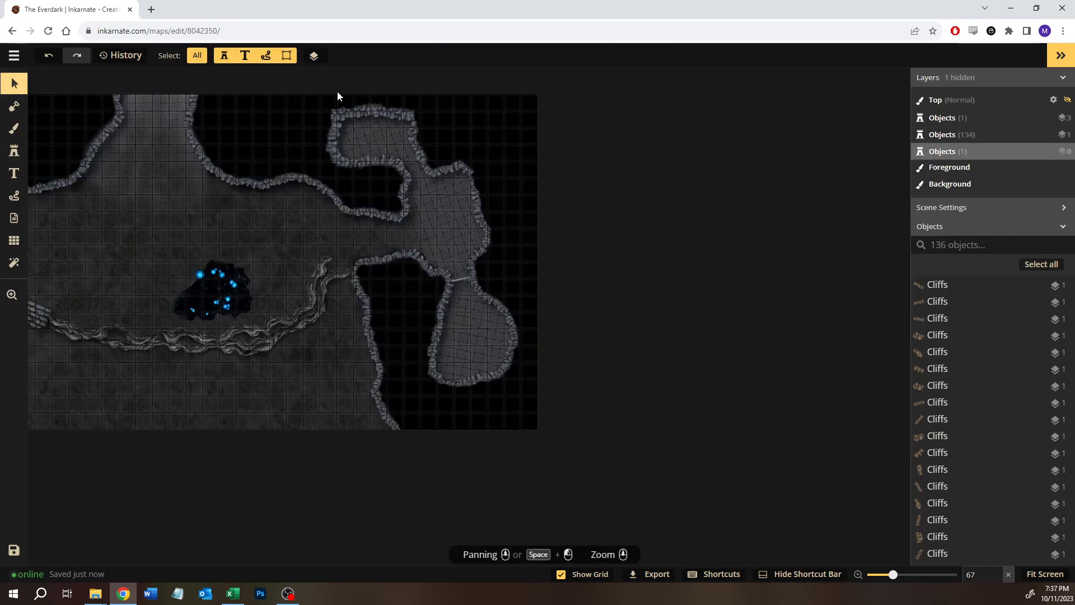
pyautogui.scroll(5, 427, 156)
pyautogui.scroll(5, 469, 169)
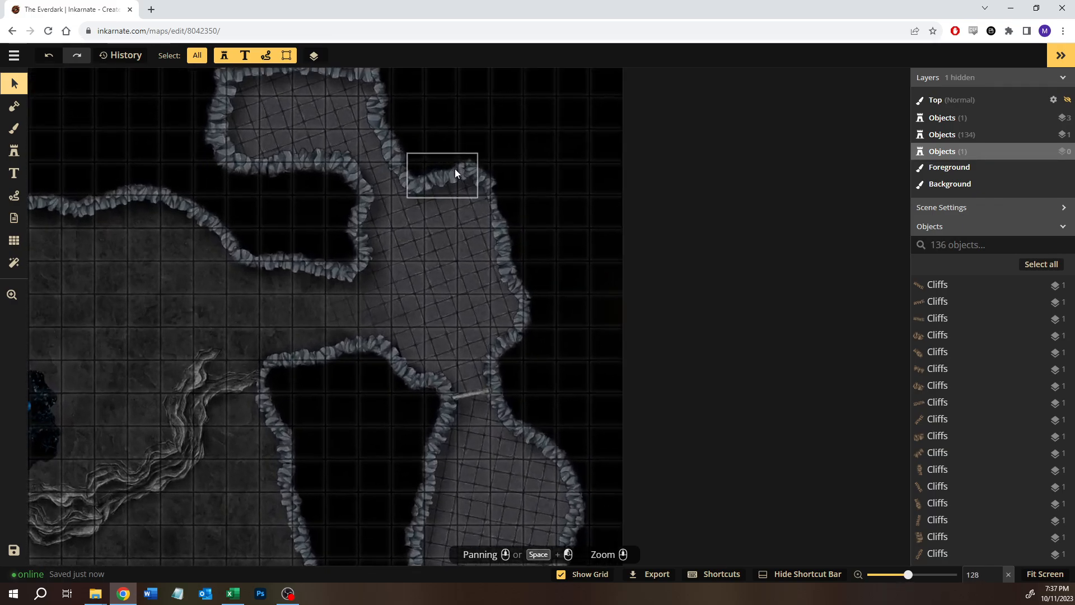
pyautogui.click(507, 215)
pyautogui.press('Delete')
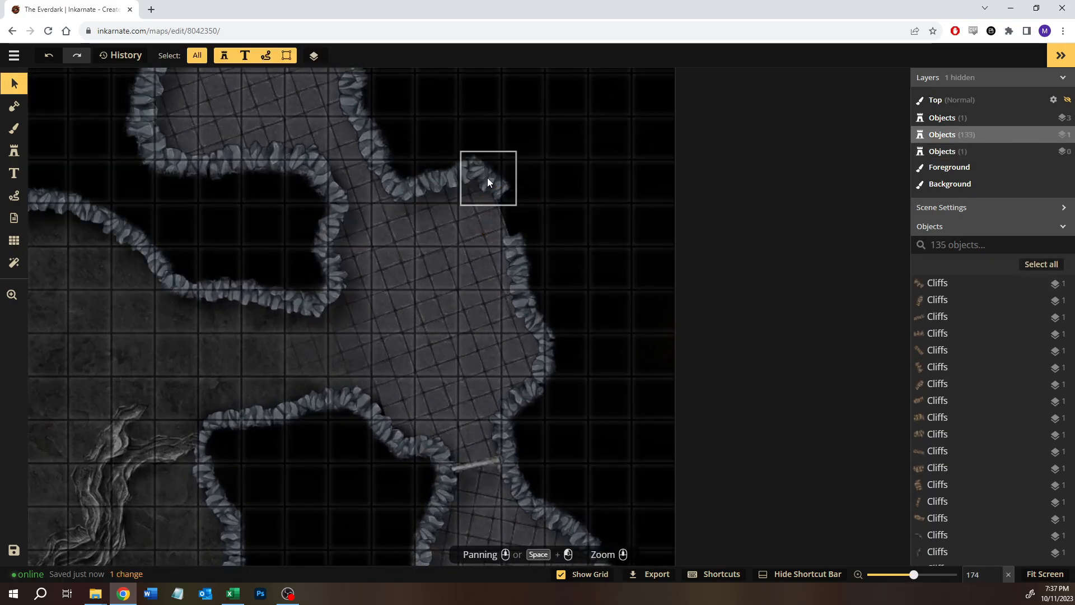
# Step: Rotate the Cliffs segment along the eastern room's upper wall to 88 degrees
pyautogui.click(486, 178)
pyautogui.click(439, 177)
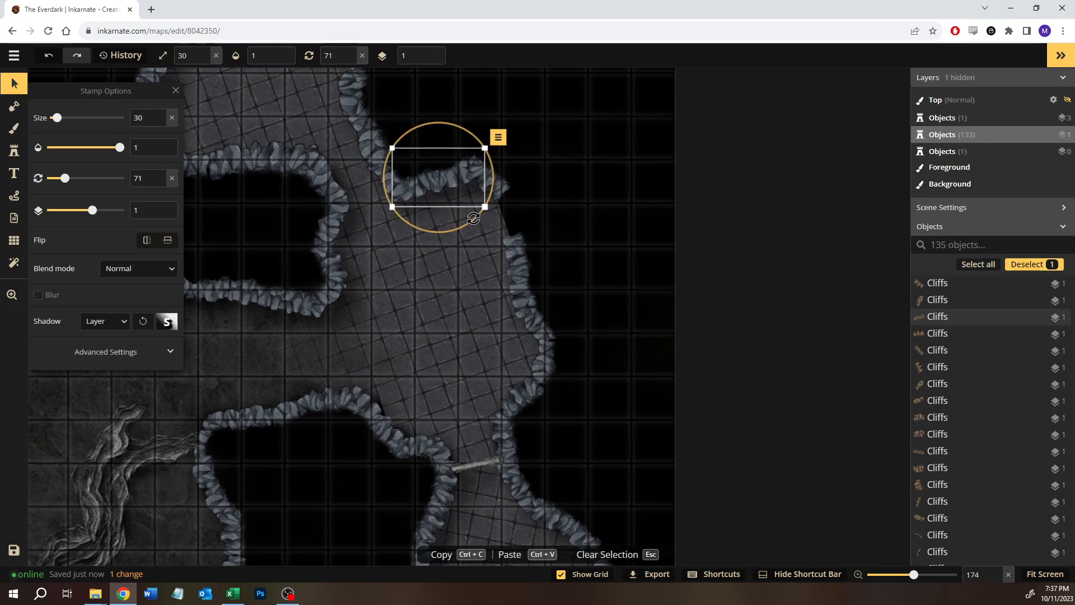
pyautogui.moveTo(473, 218); pyautogui.dragTo(470, 238)
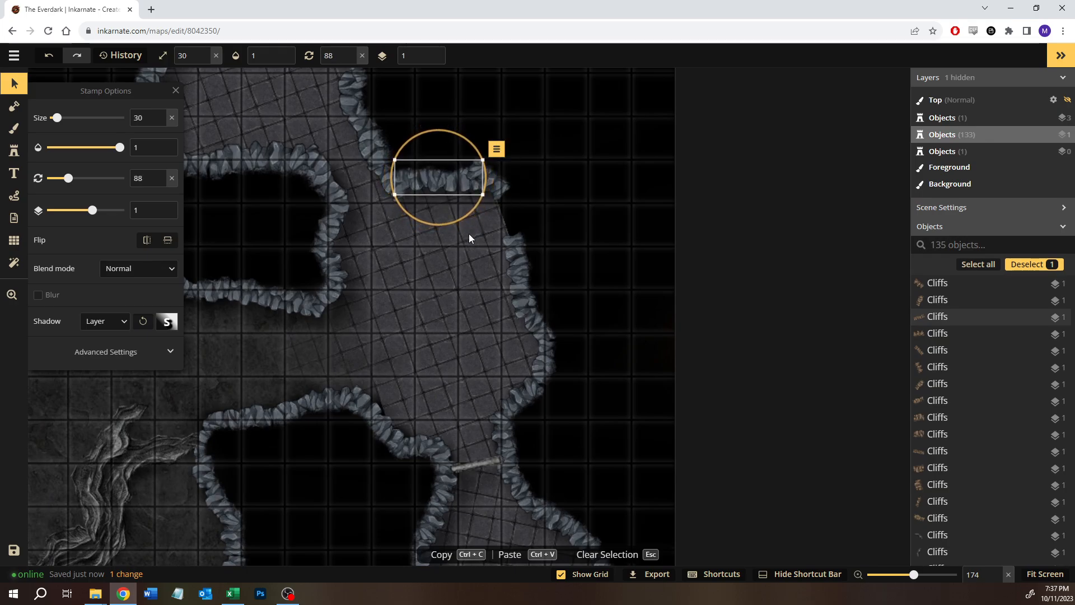
# Step: Fit the corner Cliffs piece over the gap in the eastern room's wall, with rotation 140 and size 35
pyautogui.moveTo(453, 186); pyautogui.dragTo(505, 217)
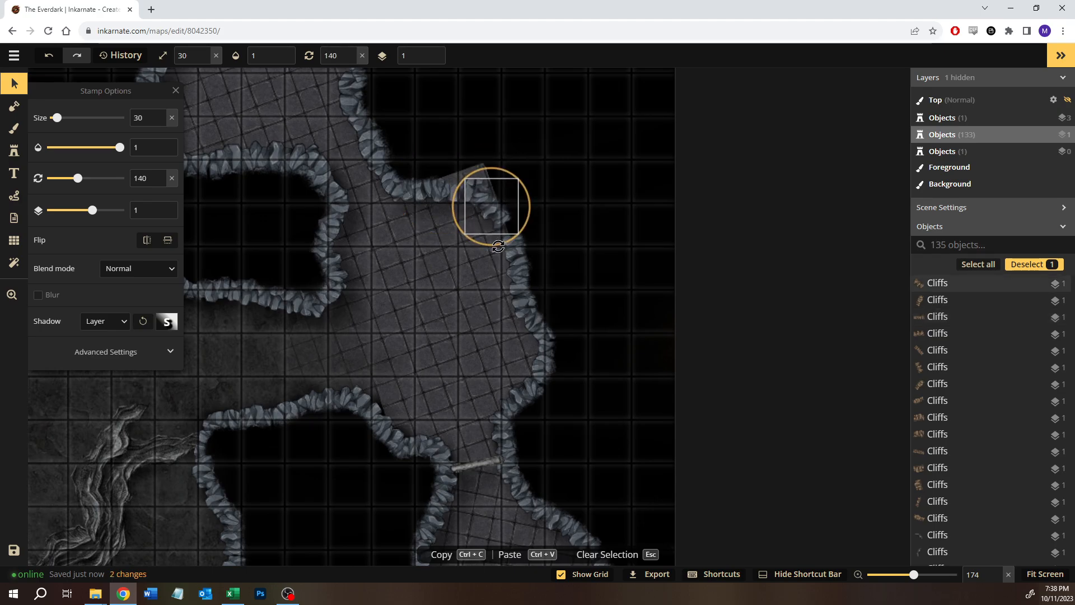
pyautogui.moveTo(491, 219)
pyautogui.mouseDown()
pyautogui.moveTo(521, 239)
pyautogui.moveTo(497, 224)
pyautogui.mouseUp()
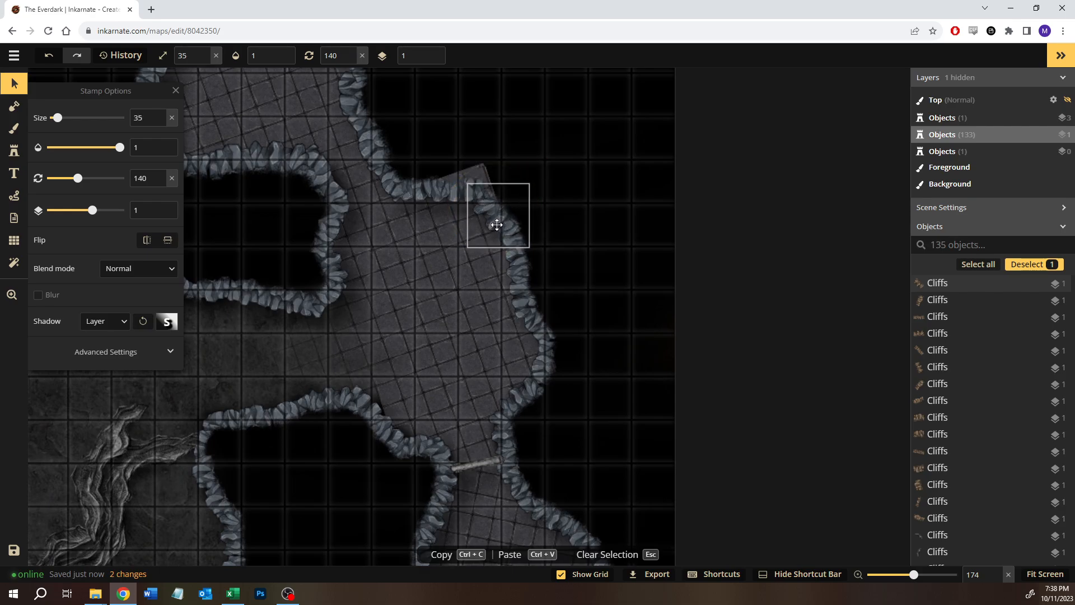
pyautogui.click(535, 142)
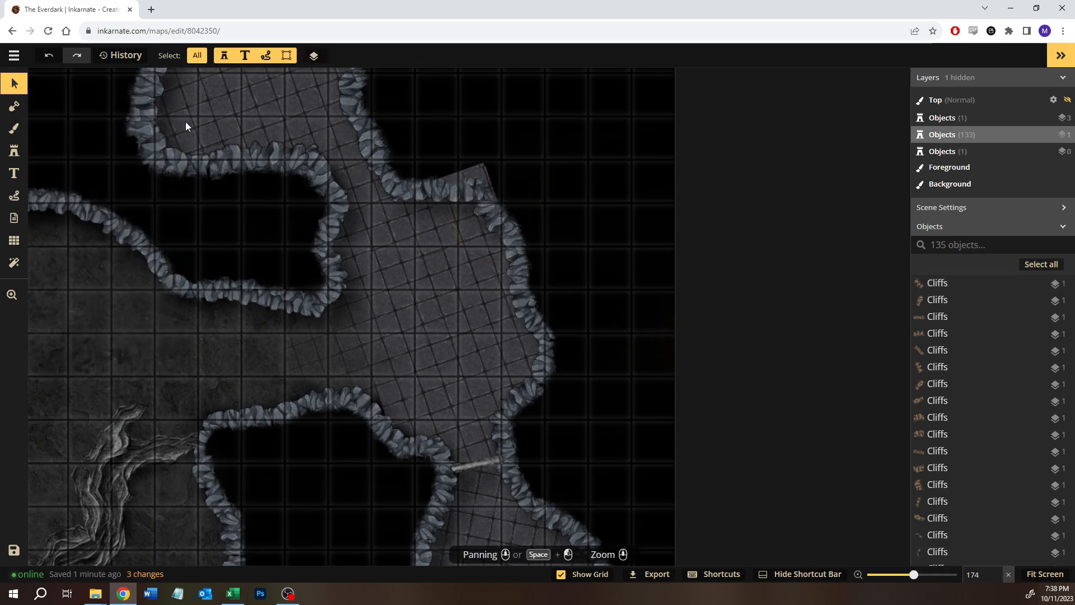
# Step: Paint the exposed floor outside the eastern room's upper-right corner black (000000) on the background at opacity 1
pyautogui.click(14, 128)
pyautogui.click(76, 153)
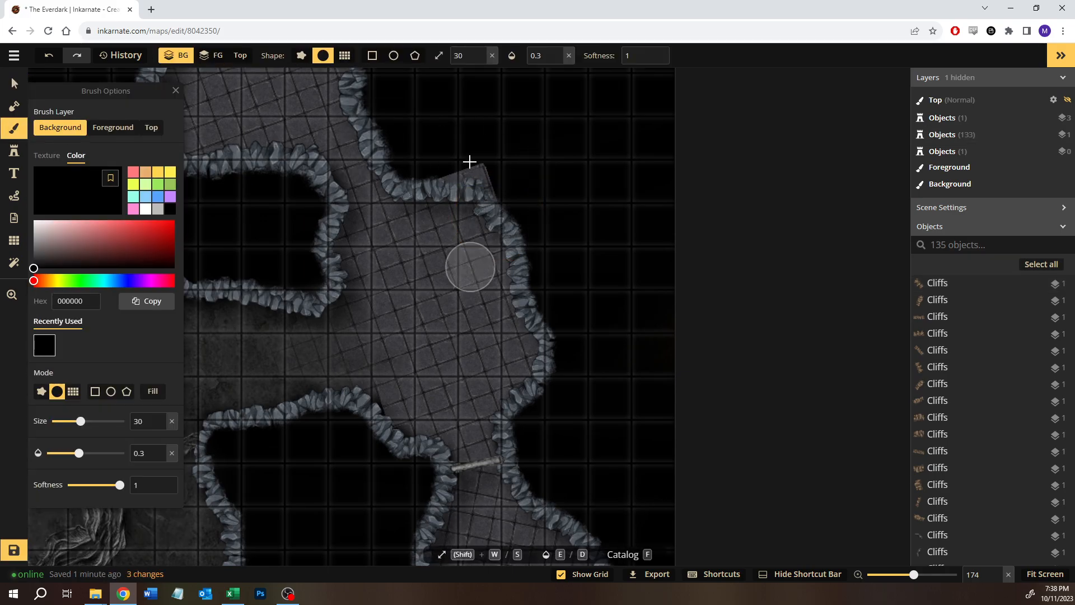
pyautogui.moveTo(475, 158); pyautogui.dragTo(502, 177)
pyautogui.moveTo(77, 454); pyautogui.dragTo(151, 453)
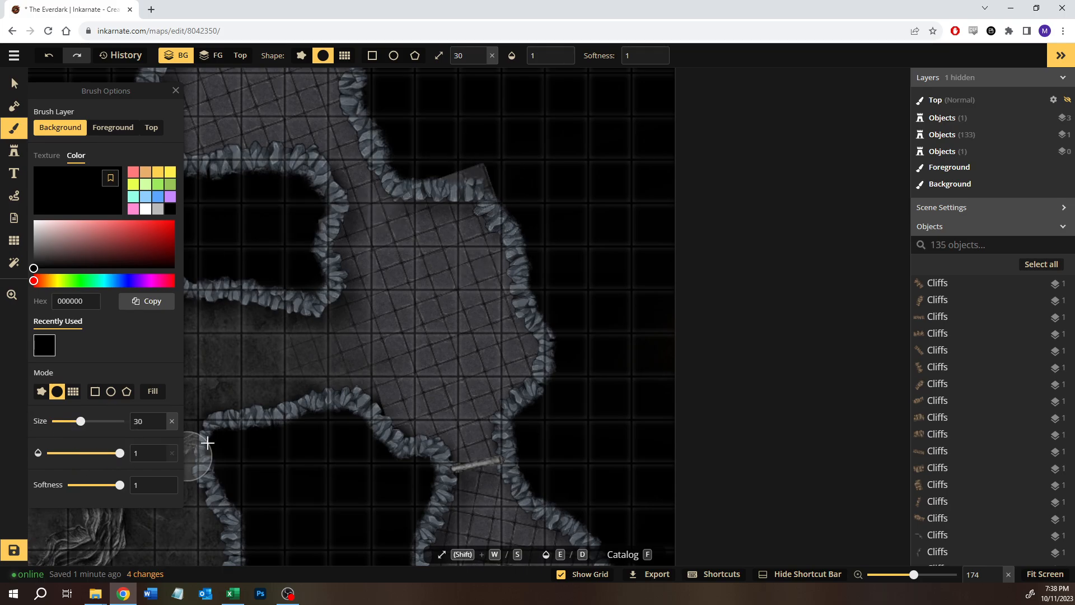
pyautogui.moveTo(504, 170)
pyautogui.mouseDown()
pyautogui.moveTo(430, 156)
pyautogui.moveTo(497, 168)
pyautogui.mouseUp()
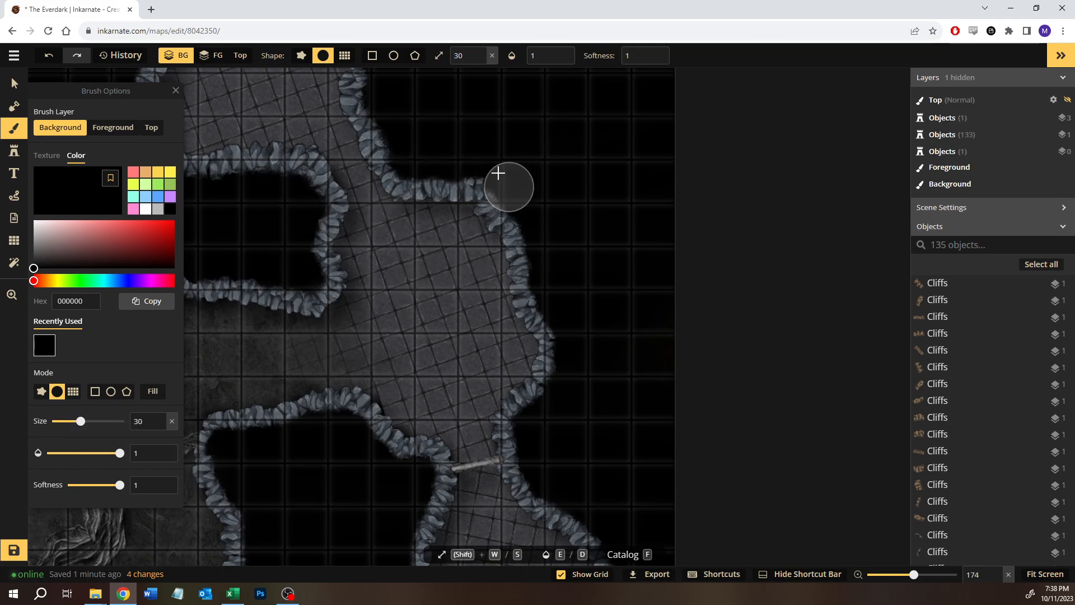
pyautogui.click(488, 161)
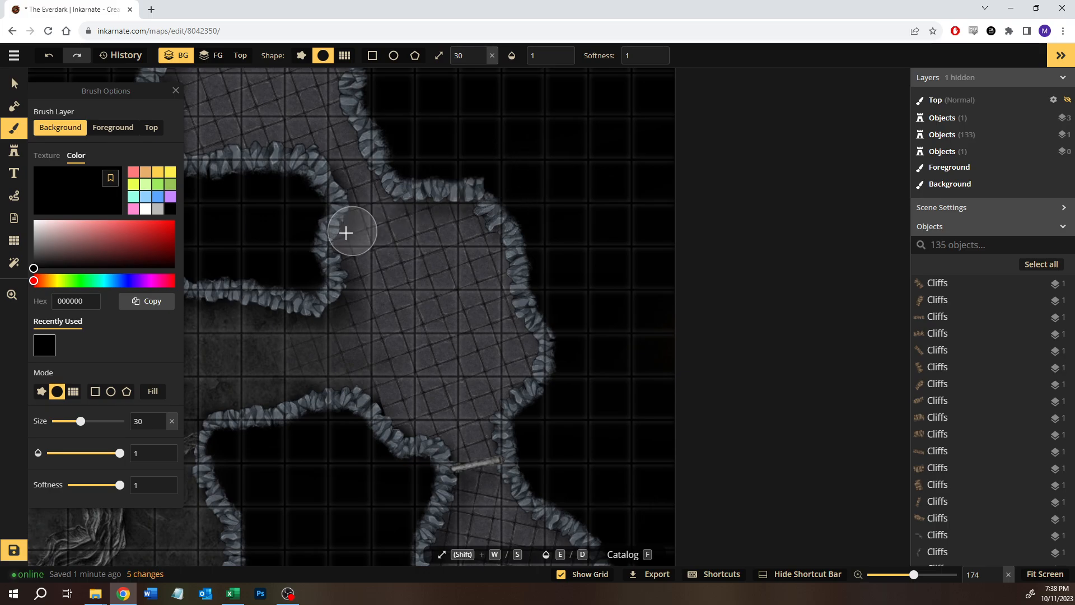
# Step: Switch the background brush from the black color to the recently used dark blue speckled texture, at size 30, opacity 1 and softness 1
pyautogui.click(17, 84)
pyautogui.scroll(-8, 370, 287)
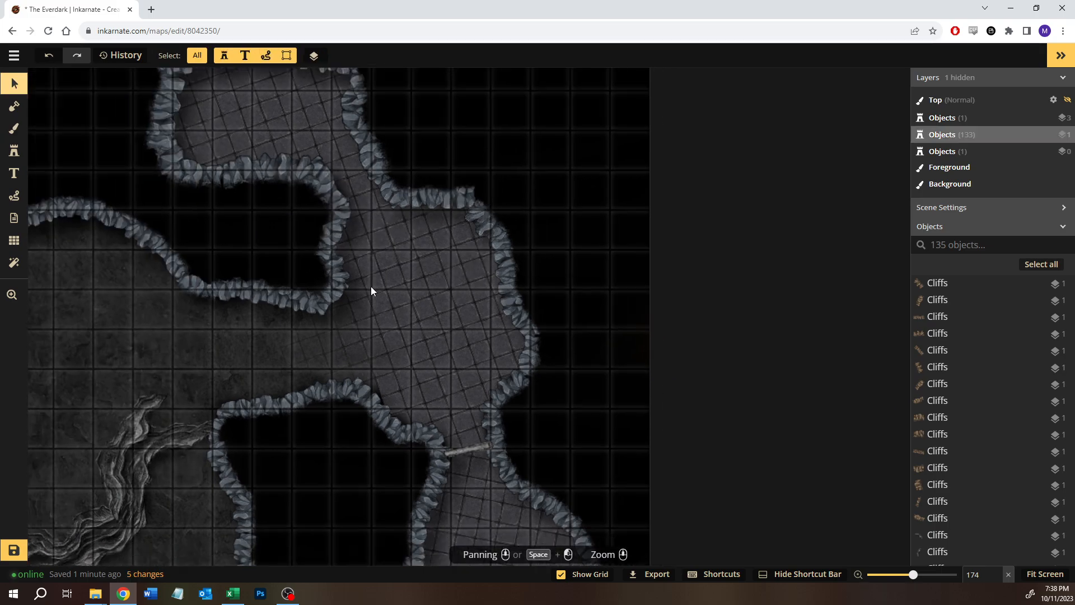
pyautogui.scroll(-1, 369, 285)
pyautogui.moveTo(309, 306); pyautogui.dragTo(614, 251)
pyautogui.moveTo(305, 306); pyautogui.dragTo(361, 306)
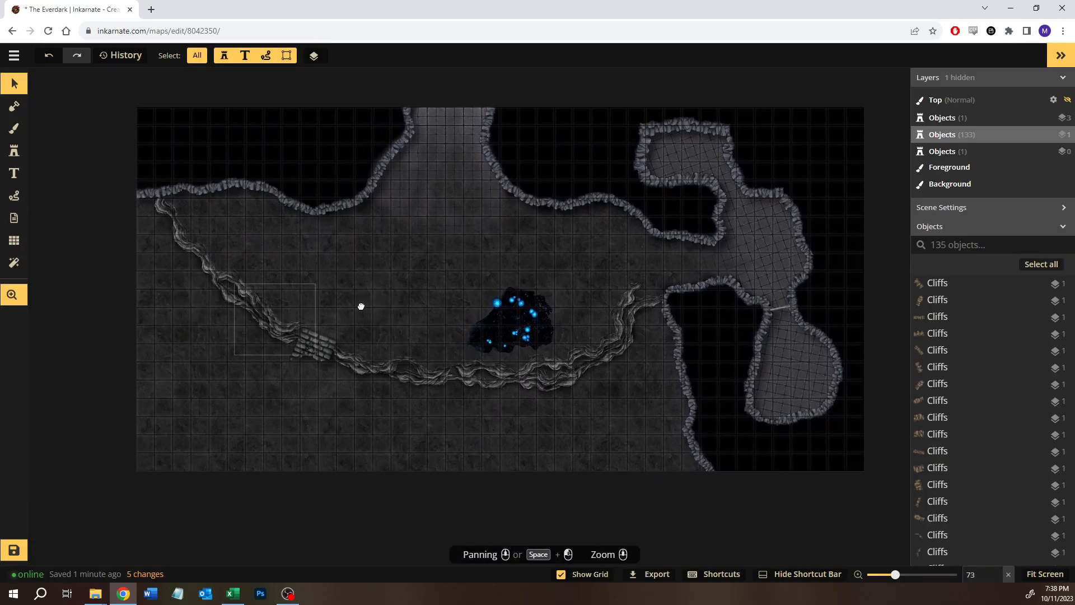
pyautogui.press('b')
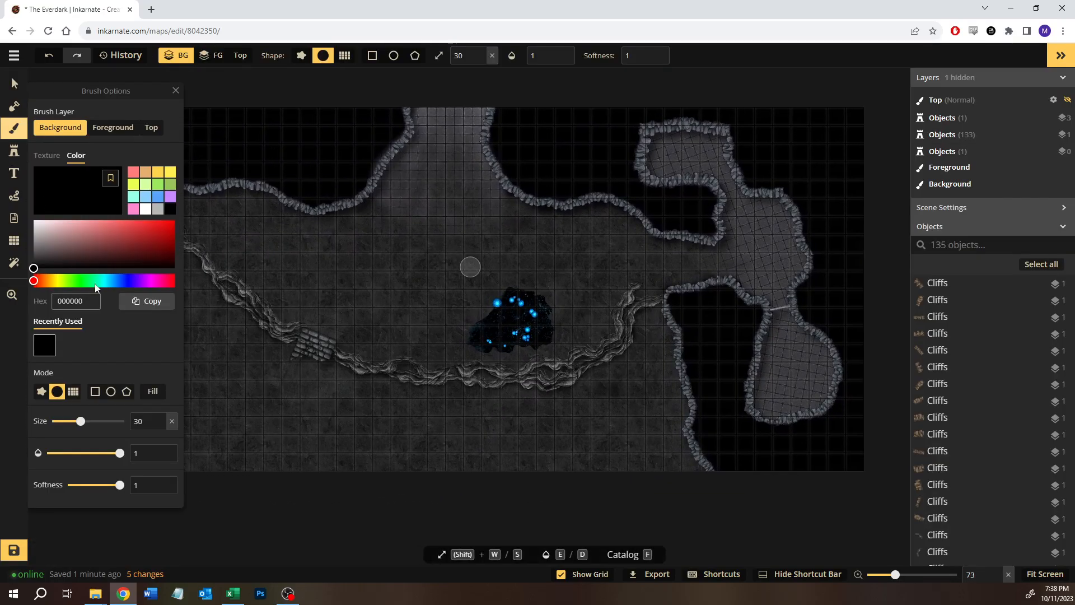
pyautogui.scroll(-1, 105, 295)
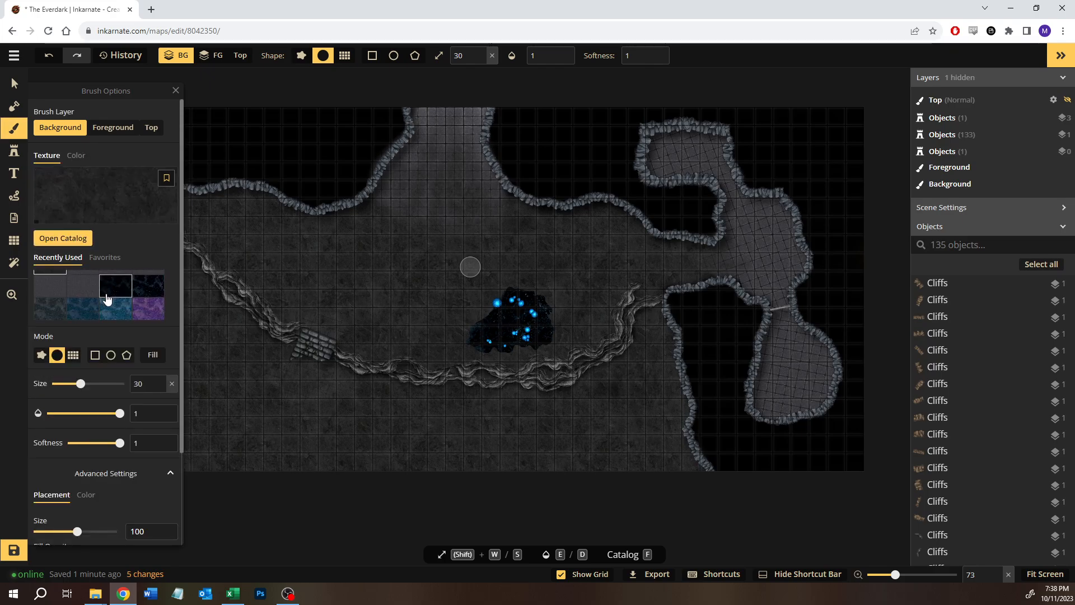
pyautogui.scroll(-1, 147, 297)
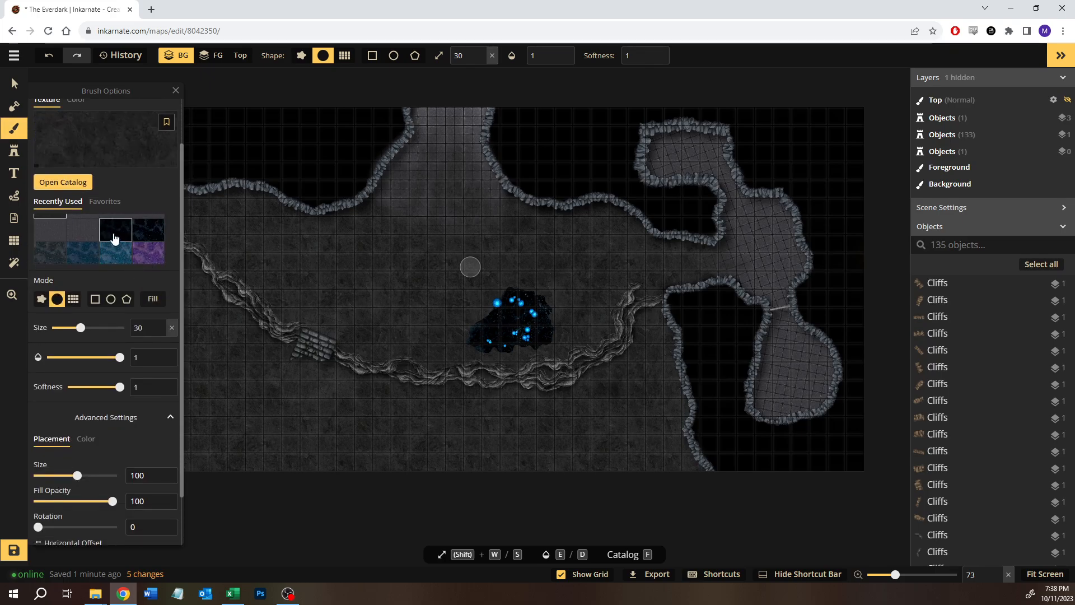
pyautogui.click(115, 237)
pyautogui.click(358, 286)
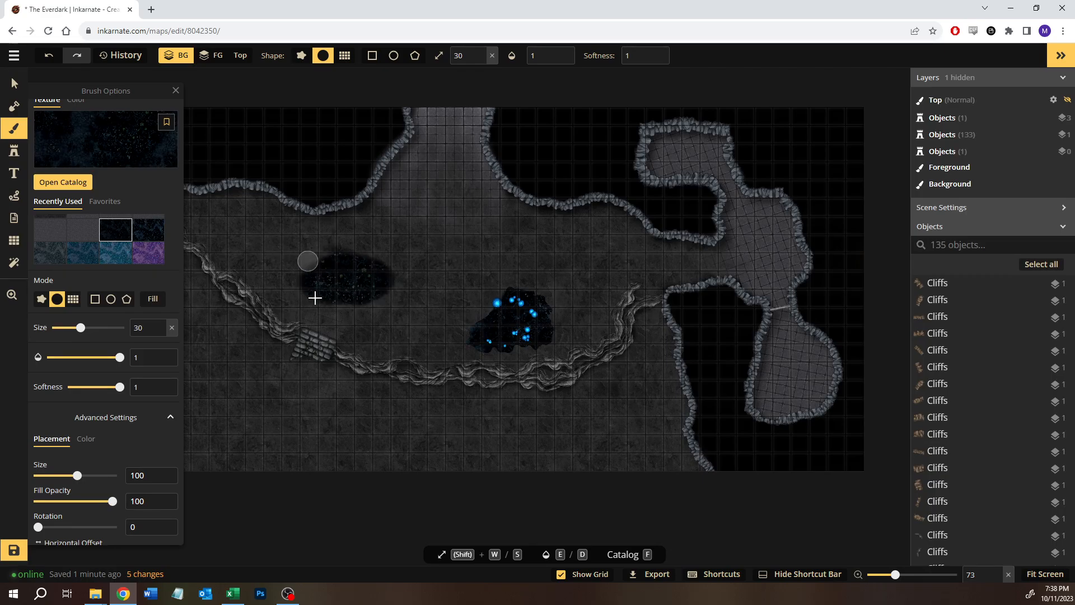
pyautogui.moveTo(459, 300)
pyautogui.mouseDown()
pyautogui.moveTo(537, 304)
pyautogui.moveTo(447, 326)
pyautogui.moveTo(439, 348)
pyautogui.moveTo(482, 350)
pyautogui.mouseUp()
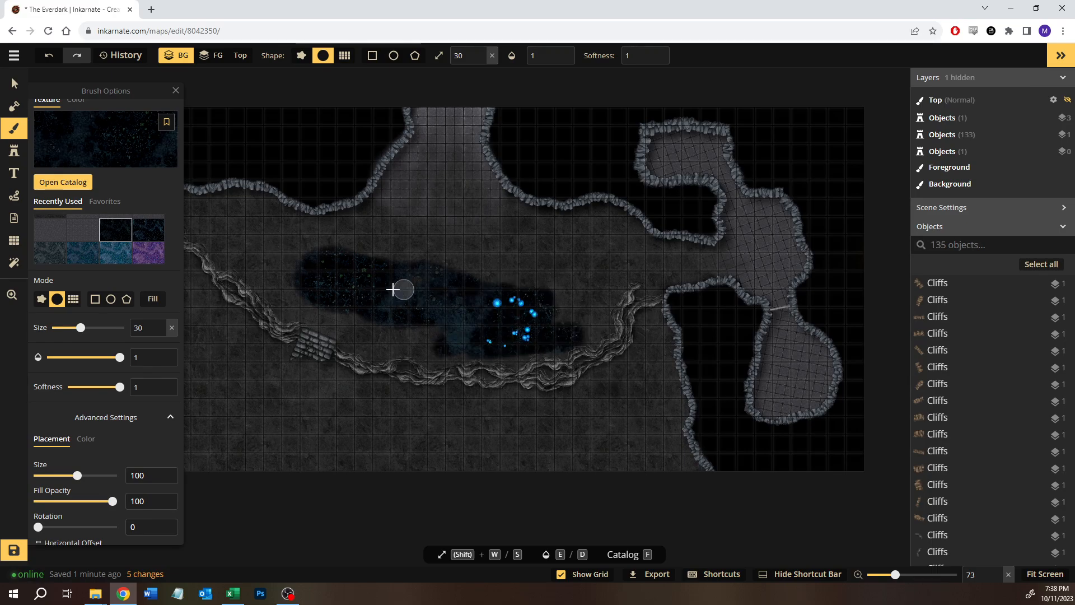
pyautogui.moveTo(345, 261); pyautogui.dragTo(330, 252)
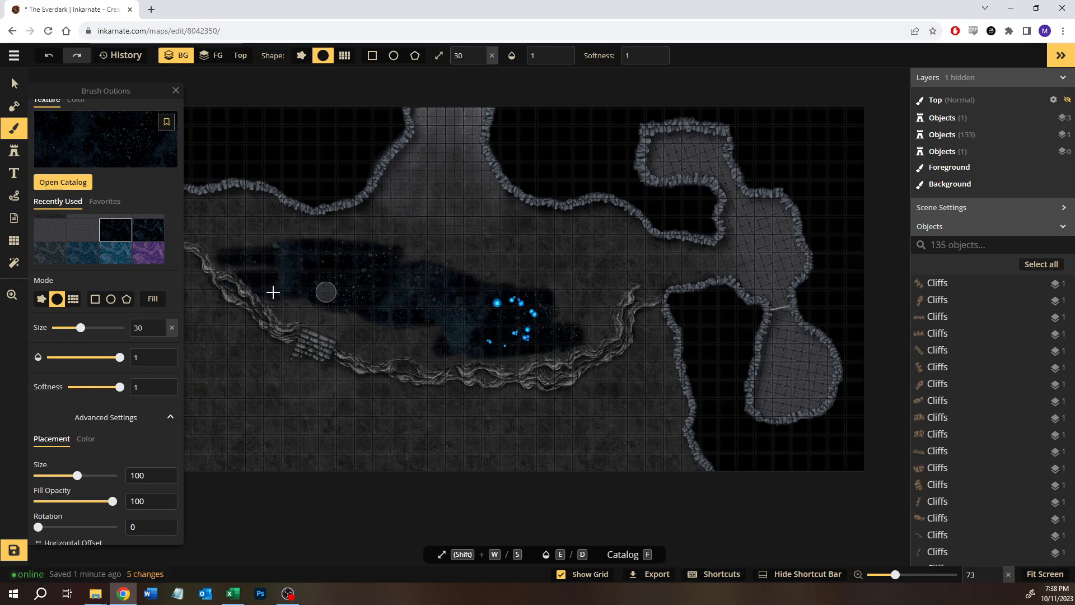
pyautogui.moveTo(296, 315)
pyautogui.mouseDown()
pyautogui.moveTo(358, 305)
pyautogui.moveTo(296, 332)
pyautogui.moveTo(277, 303)
pyautogui.mouseUp()
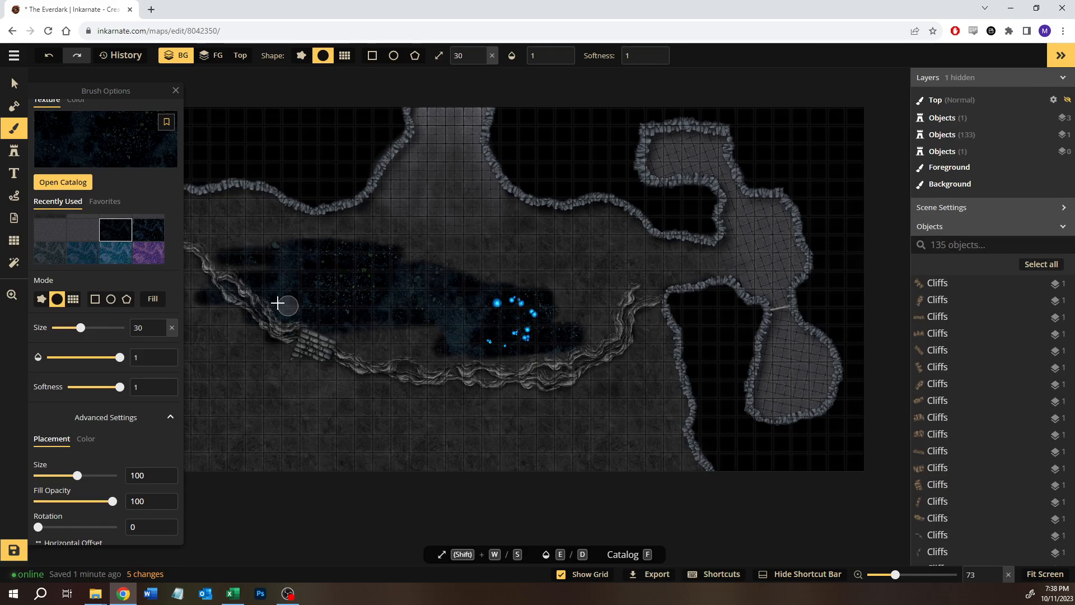
pyautogui.moveTo(562, 340)
pyautogui.mouseDown()
pyautogui.moveTo(430, 348)
pyautogui.moveTo(348, 380)
pyautogui.mouseUp()
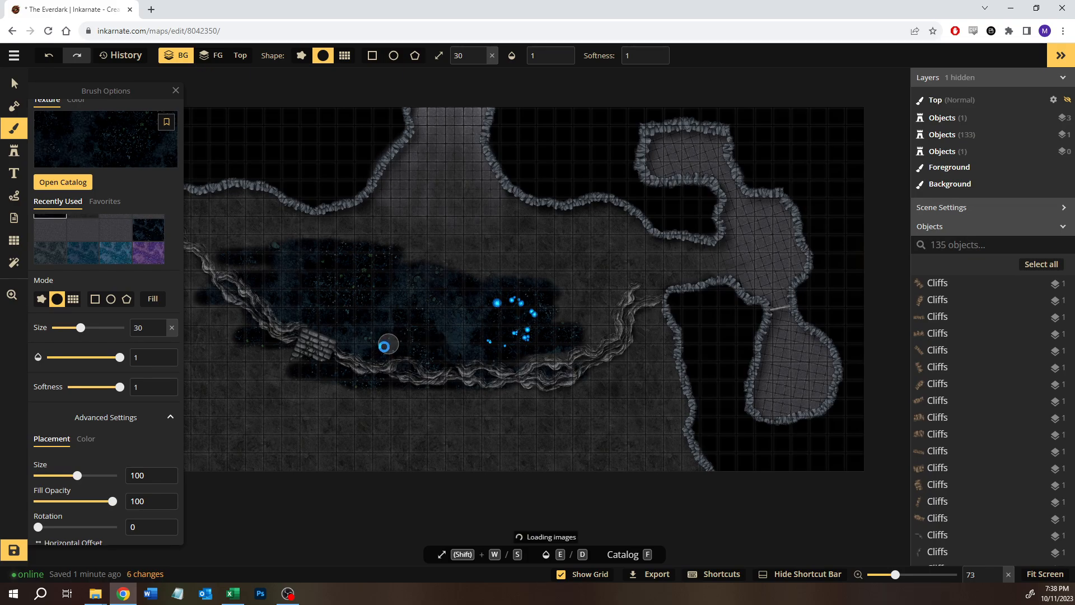
pyautogui.hotkey('ctrl', 'z')
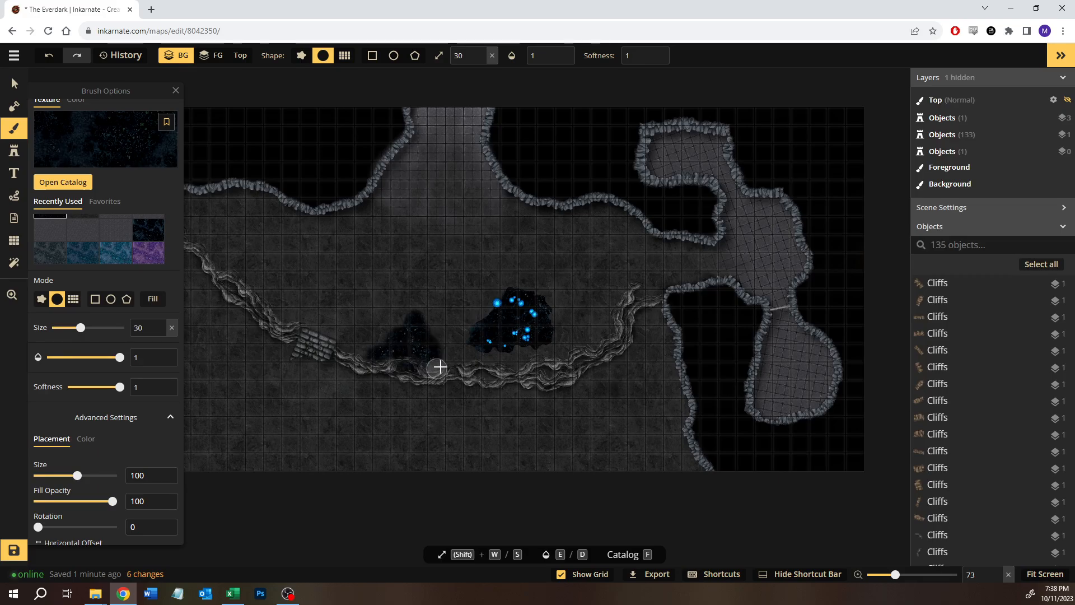
# Step: Paint a second dark speckled pool west of the glowing one, continuing across and just below the cliff line
pyautogui.scroll(10, 441, 367)
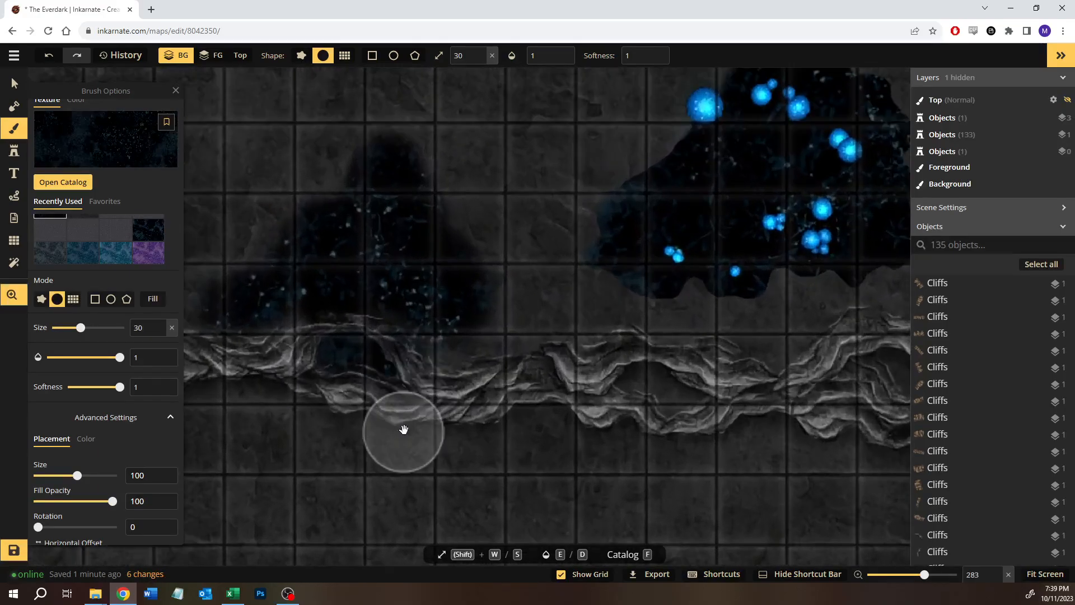
pyautogui.moveTo(404, 430); pyautogui.dragTo(439, 379)
pyautogui.moveTo(354, 365)
pyautogui.mouseDown()
pyautogui.moveTo(334, 346)
pyautogui.moveTo(418, 370)
pyautogui.moveTo(454, 344)
pyautogui.moveTo(376, 361)
pyautogui.moveTo(329, 356)
pyautogui.moveTo(307, 307)
pyautogui.mouseUp()
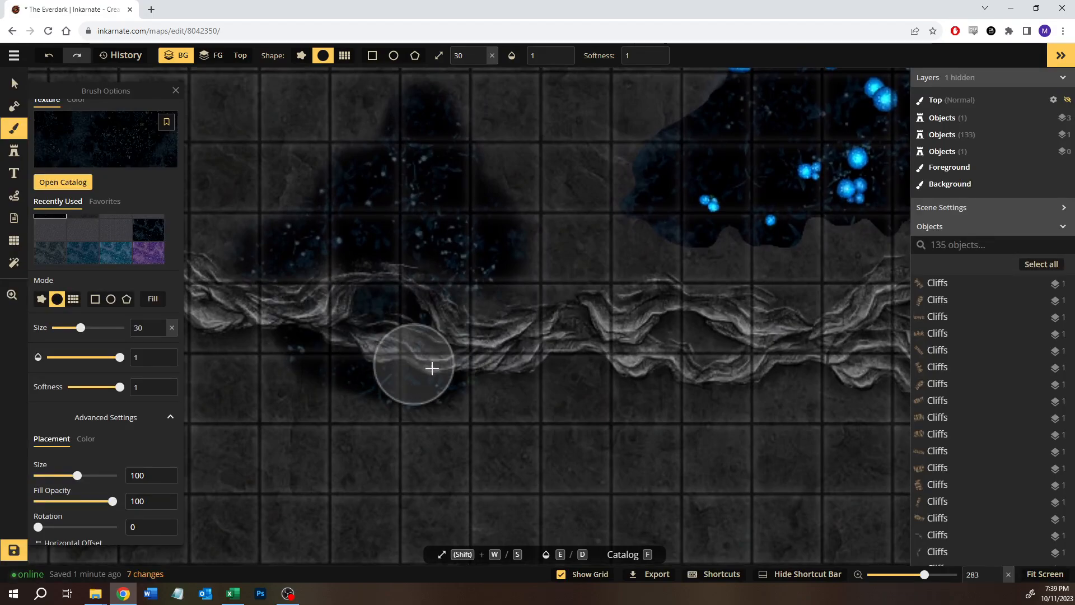
pyautogui.moveTo(431, 368)
pyautogui.mouseDown()
pyautogui.moveTo(457, 378)
pyautogui.moveTo(470, 361)
pyautogui.moveTo(498, 272)
pyautogui.moveTo(501, 313)
pyautogui.moveTo(446, 349)
pyautogui.moveTo(473, 442)
pyautogui.moveTo(453, 449)
pyautogui.moveTo(479, 422)
pyautogui.mouseUp()
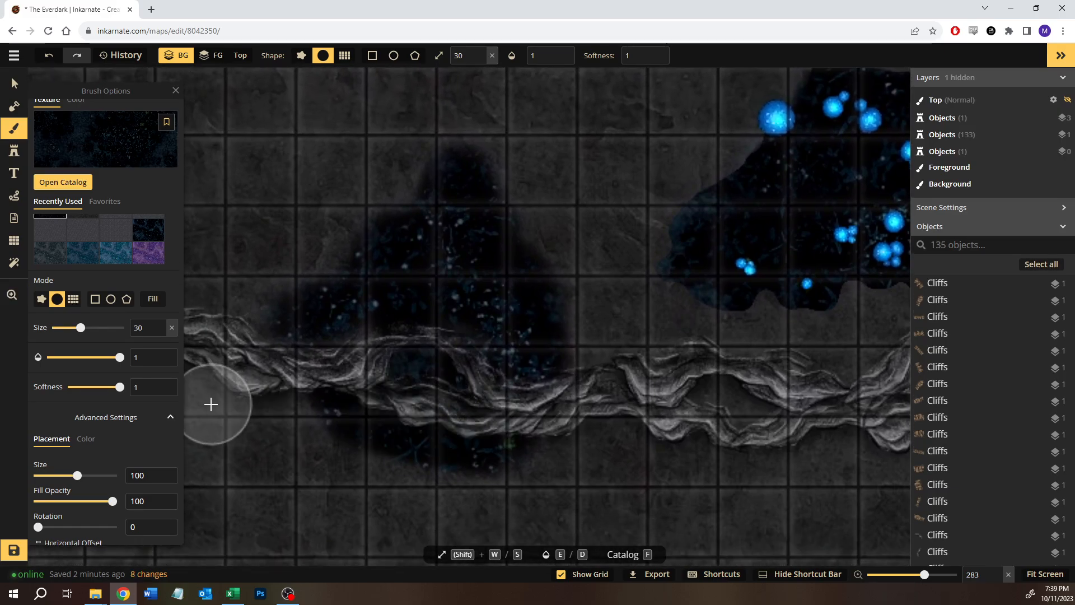
# Step: Paint the dark speckled texture around the edges of the glowing mushroom pool to soften and slightly widen its outline
pyautogui.moveTo(542, 274); pyautogui.dragTo(414, 318)
pyautogui.moveTo(527, 314)
pyautogui.mouseDown()
pyautogui.moveTo(550, 310)
pyautogui.moveTo(558, 282)
pyautogui.moveTo(628, 226)
pyautogui.moveTo(600, 343)
pyautogui.moveTo(621, 316)
pyautogui.moveTo(690, 312)
pyautogui.mouseUp()
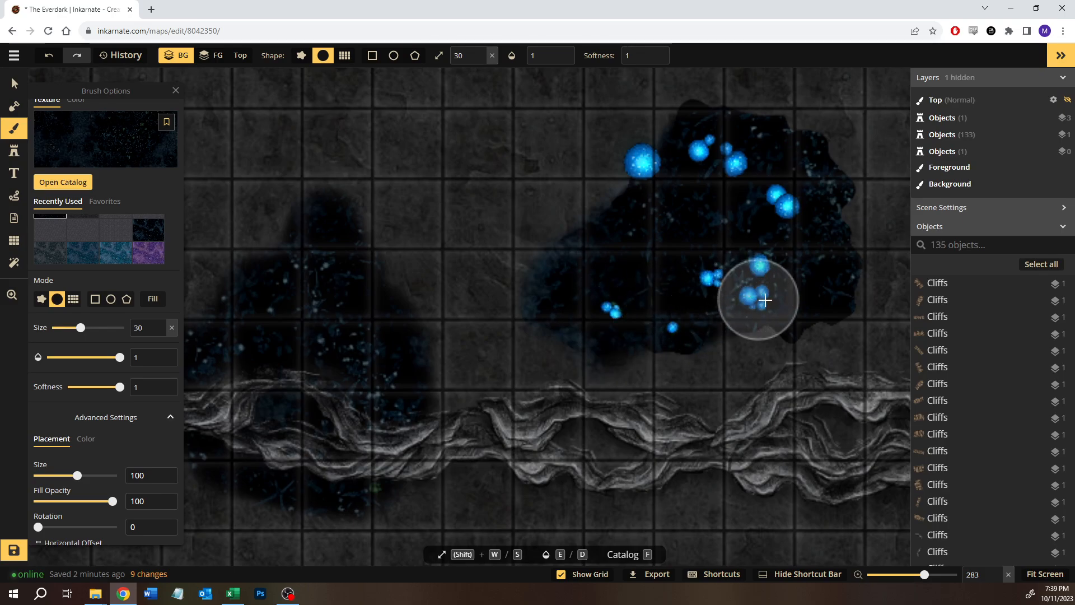
pyautogui.moveTo(820, 280)
pyautogui.mouseDown()
pyautogui.moveTo(791, 281)
pyautogui.moveTo(711, 340)
pyautogui.mouseUp()
pyautogui.press('space')
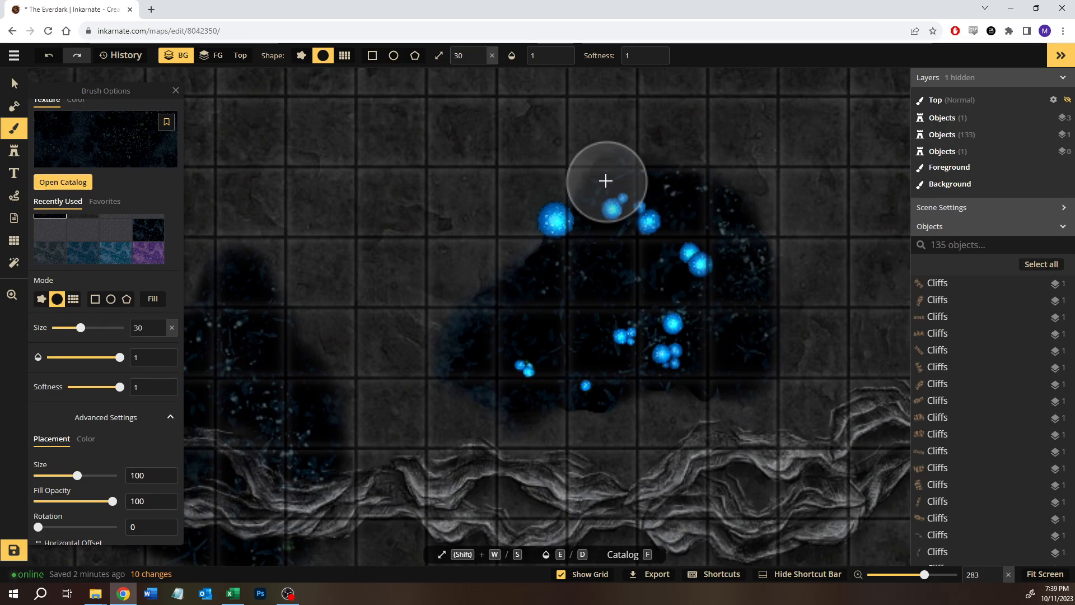
pyautogui.press('space')
pyautogui.moveTo(504, 322)
pyautogui.mouseDown()
pyautogui.moveTo(539, 324)
pyautogui.moveTo(658, 254)
pyautogui.mouseUp()
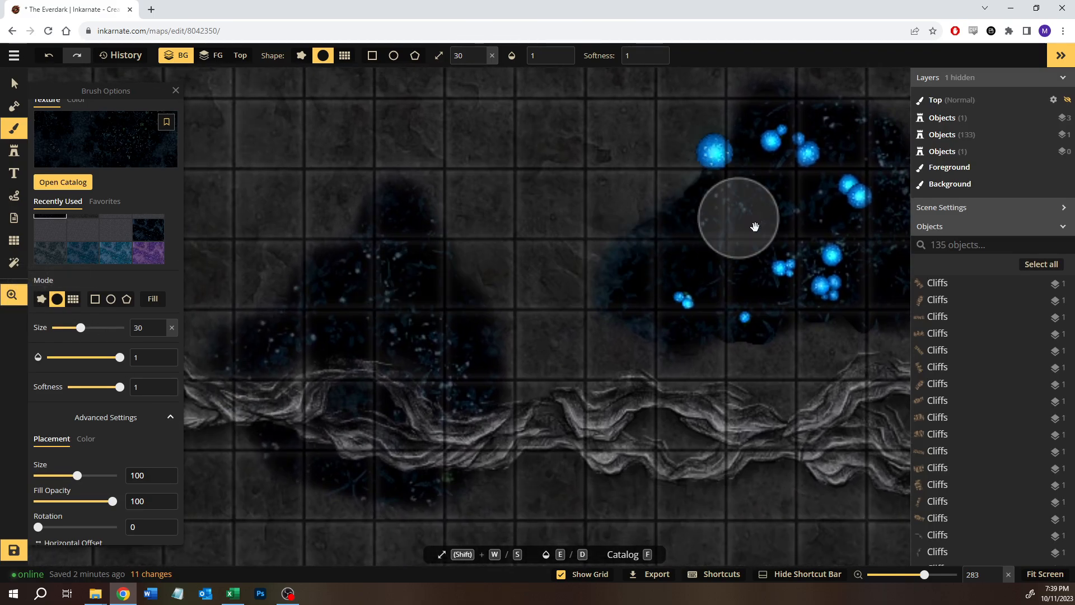
pyautogui.press('space')
pyautogui.moveTo(756, 228)
pyautogui.mouseDown()
pyautogui.moveTo(539, 293)
pyautogui.moveTo(593, 287)
pyautogui.mouseUp()
pyautogui.press('space')
pyautogui.moveTo(621, 358); pyautogui.dragTo(638, 358)
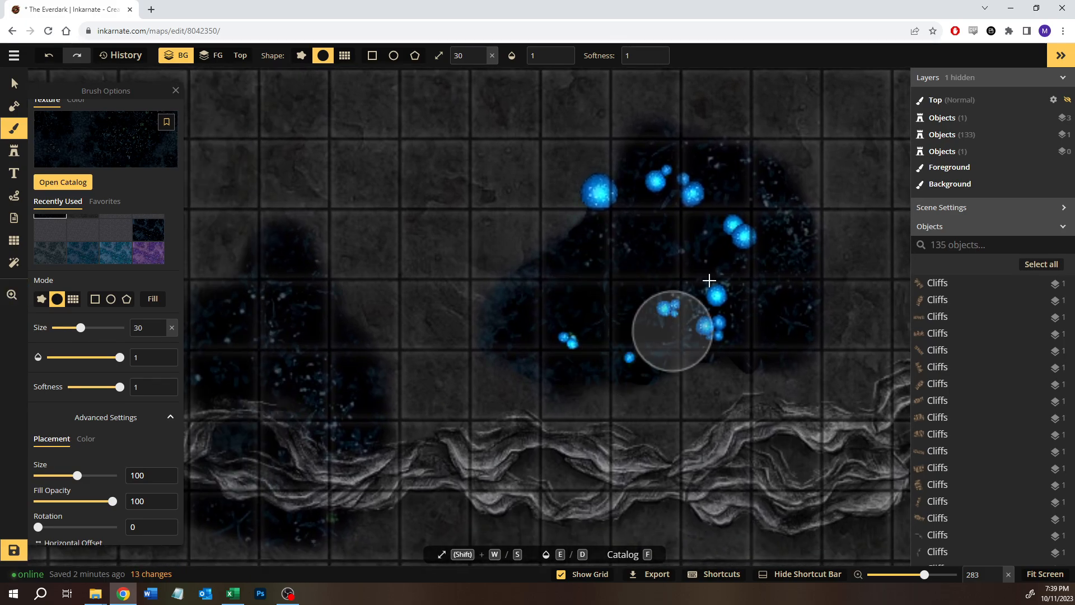
# Step: Stop painting and switch to selecting objects on the map
pyautogui.press('space')
pyautogui.moveTo(590, 291); pyautogui.dragTo(738, 271)
pyautogui.moveTo(383, 334); pyautogui.dragTo(537, 277)
pyautogui.moveTo(542, 326); pyautogui.dragTo(520, 277)
pyautogui.press('space')
pyautogui.moveTo(579, 257); pyautogui.dragTo(334, 305)
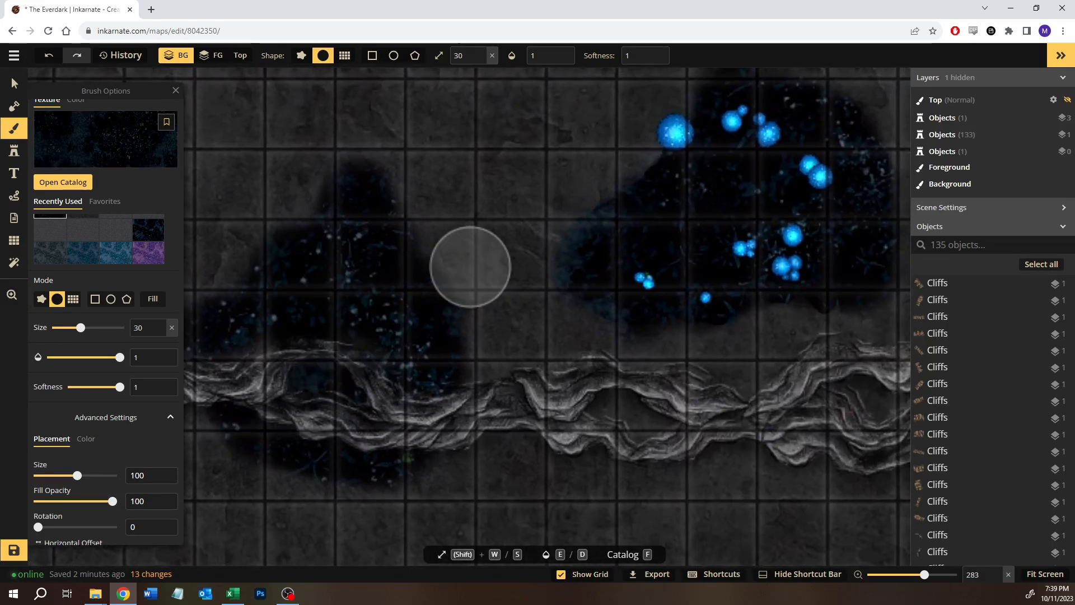
pyautogui.click(15, 84)
pyautogui.moveTo(604, 102); pyautogui.dragTo(435, 173)
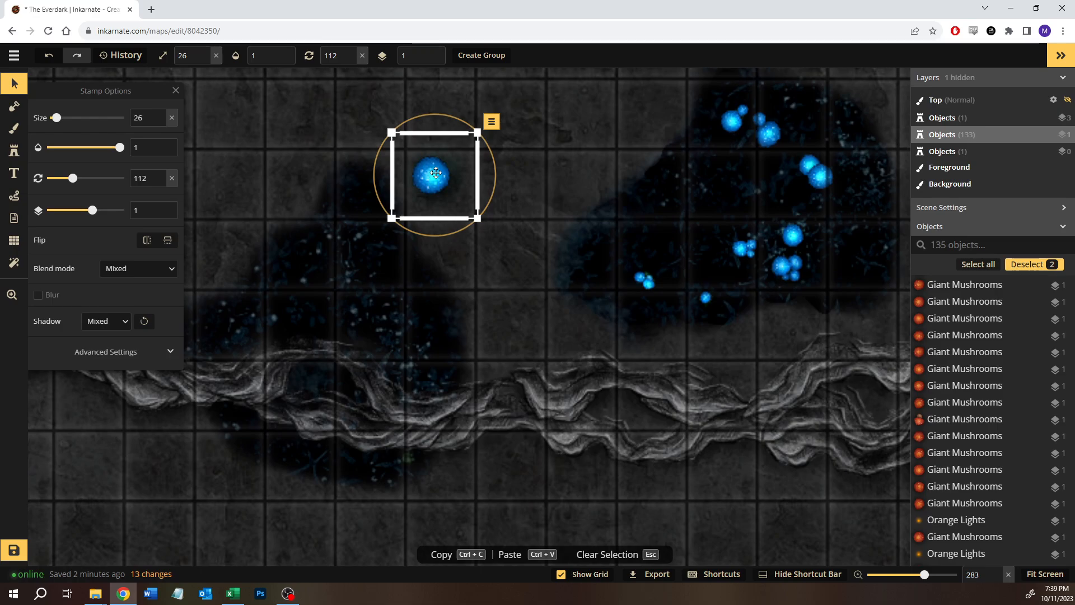
pyautogui.hotkey('ctrl', 'z')
pyautogui.press('Escape')
# Step: Duplicate the largest glowing mushroom with its light and place the copy at the western pool's lower edge, just below the cliffs
pyautogui.scroll(-2, 517, 139)
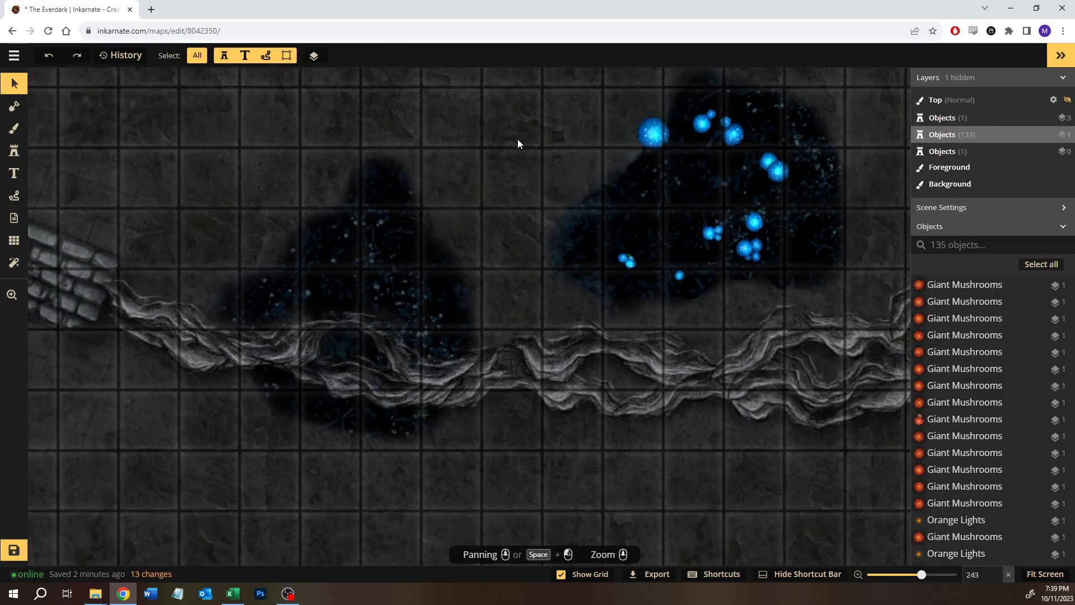
pyautogui.scroll(-1, 517, 139)
pyautogui.moveTo(515, 175); pyautogui.dragTo(495, 247)
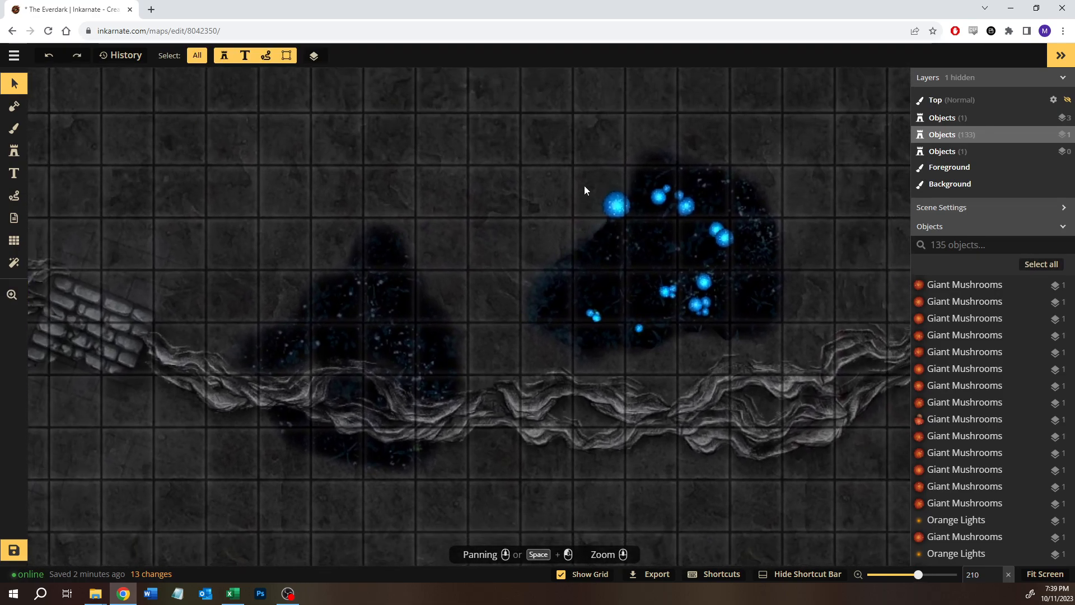
pyautogui.click(614, 217)
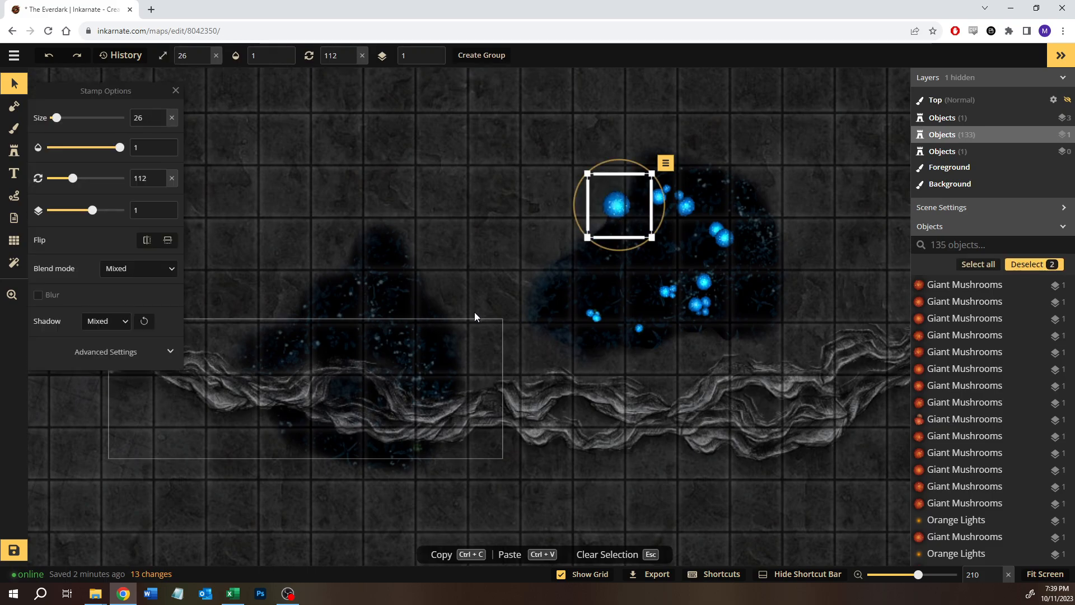
pyautogui.press('Escape')
pyautogui.hotkey('ctrl', 'v')
pyautogui.moveTo(358, 384); pyautogui.dragTo(419, 448)
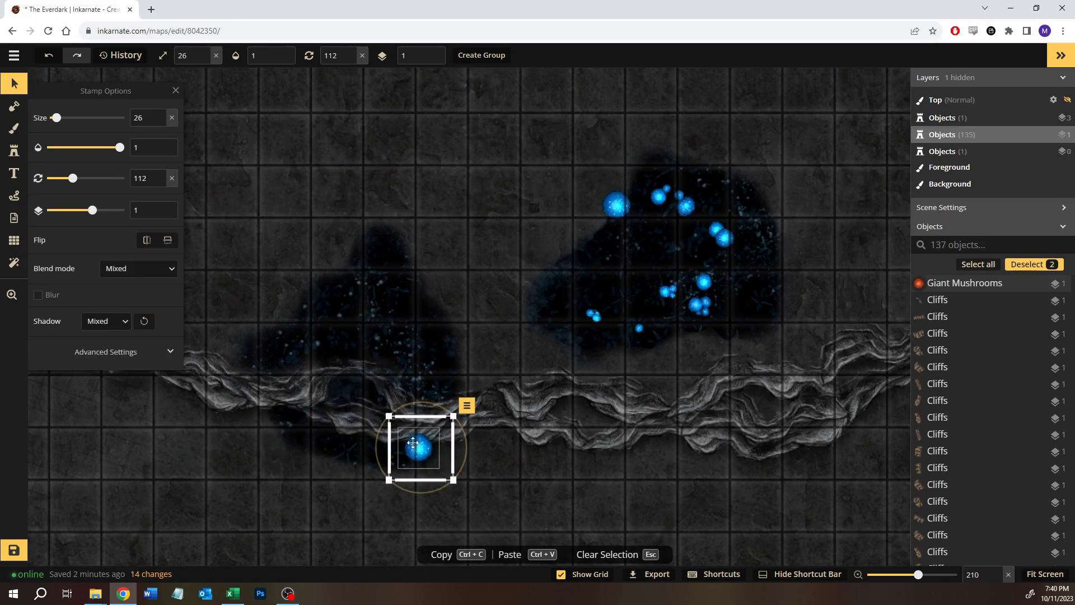
pyautogui.click(459, 231)
# Step: Duplicate the small mushroom pair at the eastern pool's western end and place the copy at the western pool's left tip
pyautogui.moveTo(559, 291); pyautogui.dragTo(616, 332)
pyautogui.click(262, 277)
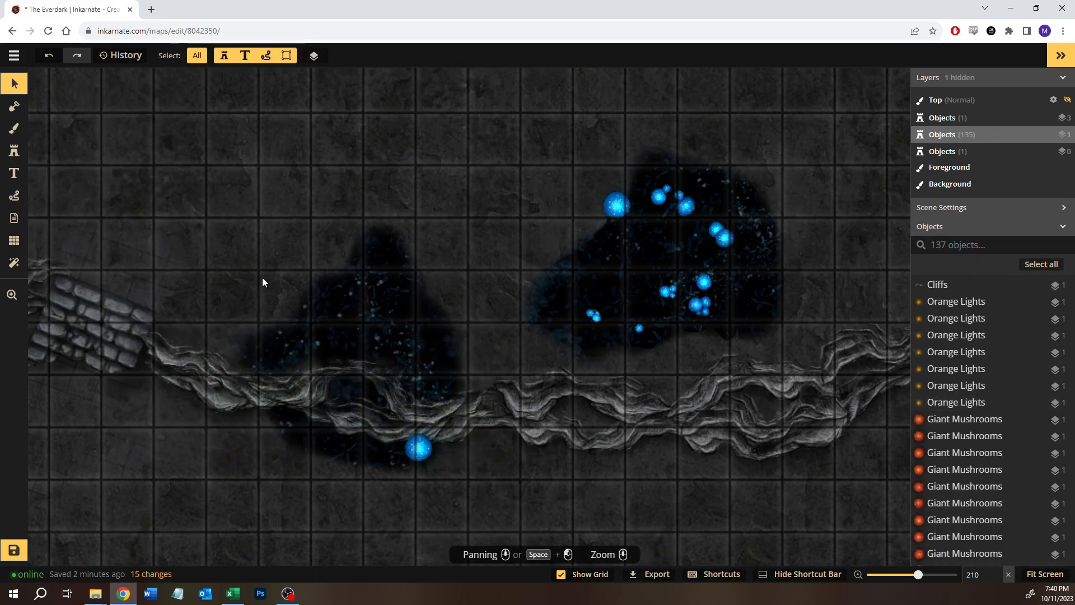
pyautogui.hotkey('ctrl', 'v')
pyautogui.moveTo(279, 272); pyautogui.dragTo(348, 337)
pyautogui.moveTo(290, 310); pyautogui.dragTo(292, 355)
pyautogui.click(491, 223)
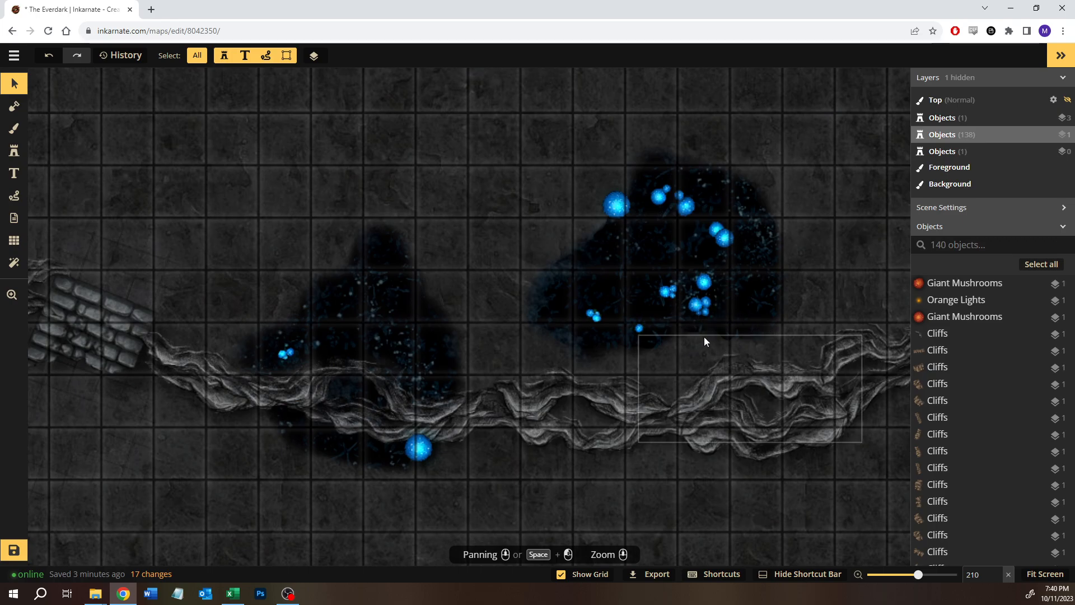
# Step: Duplicate the mushroom cluster in the eastern pool's lower right and place the copy in the cliff gap of the western pool
pyautogui.click(693, 307)
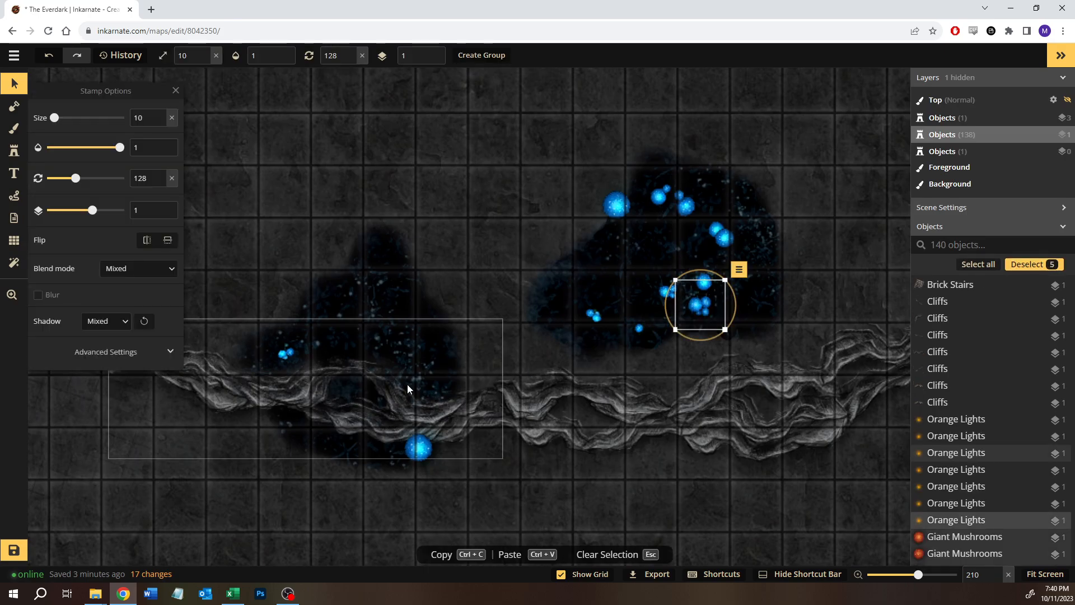
pyautogui.hotkey('ctrl', 'v')
pyautogui.moveTo(482, 203); pyautogui.dragTo(352, 384)
pyautogui.click(521, 291)
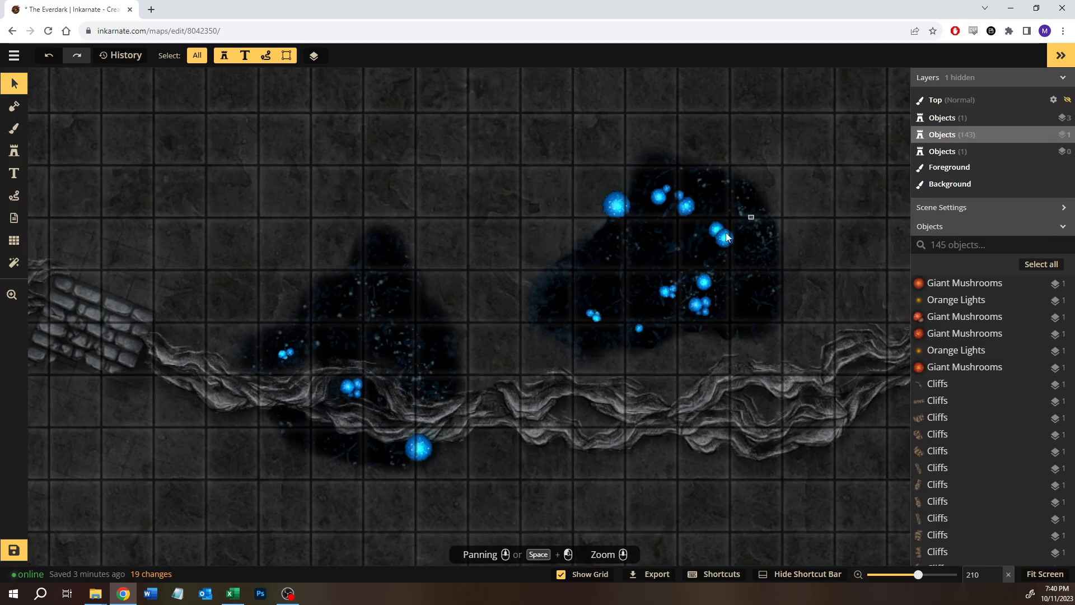
# Step: Duplicate the glowing mushroom pair in the eastern pool's upper right and place the copy in the western pool's upper part
pyautogui.moveTo(754, 215); pyautogui.dragTo(720, 237)
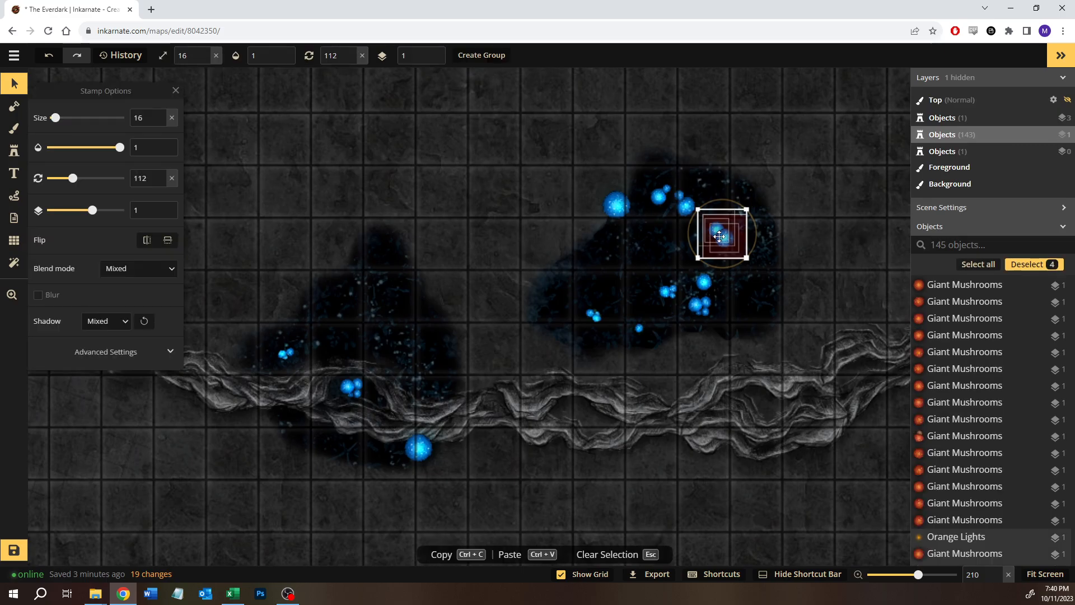
pyautogui.hotkey('ctrl', 'c')
pyautogui.hotkey('ctrl', 'v')
pyautogui.moveTo(441, 208); pyautogui.dragTo(458, 301)
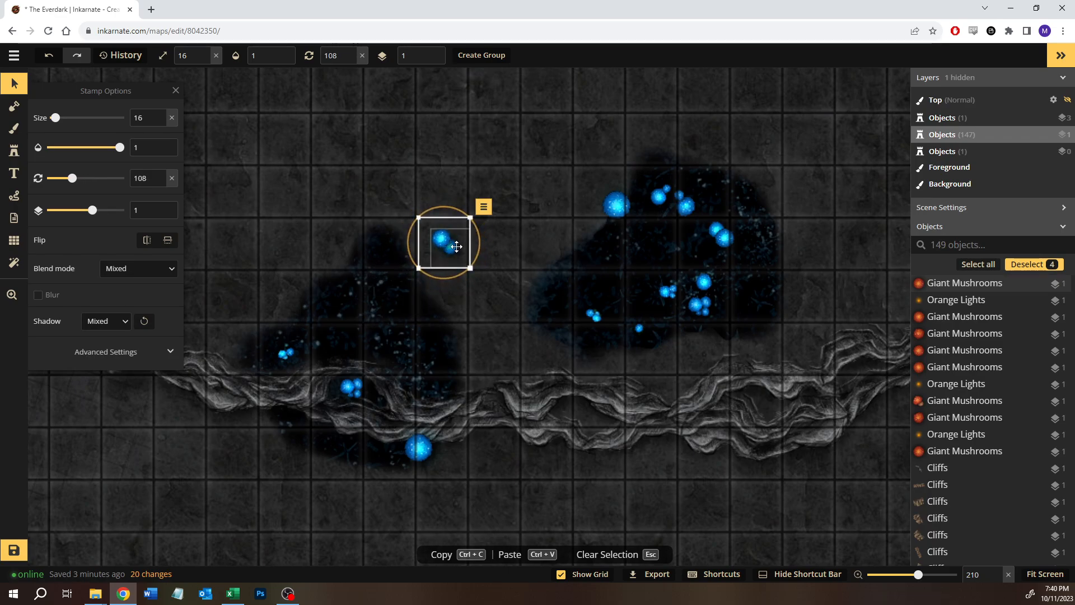
pyautogui.moveTo(452, 247); pyautogui.dragTo(397, 304)
pyautogui.click(505, 110)
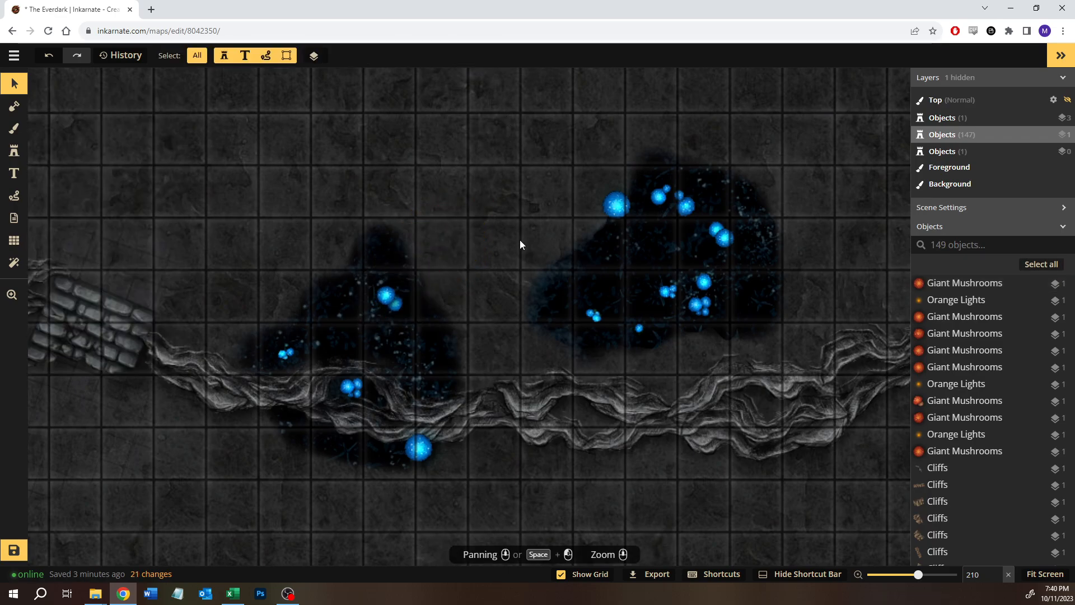
# Step: View the whole cavern and save the map
pyautogui.scroll(-5, 519, 239)
pyautogui.scroll(-2, 516, 238)
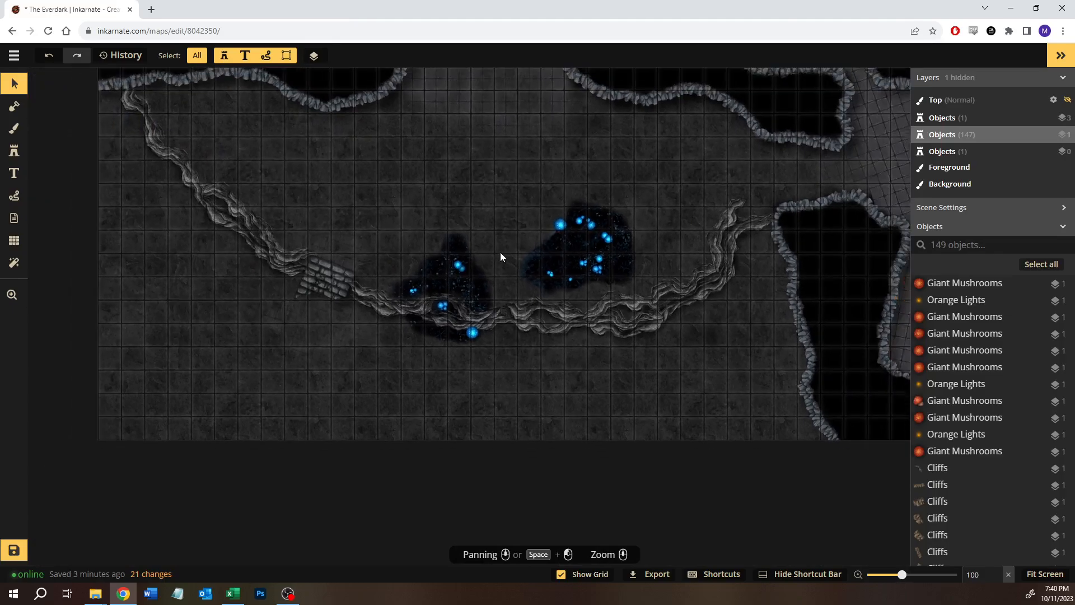
pyautogui.scroll(-2, 314, 435)
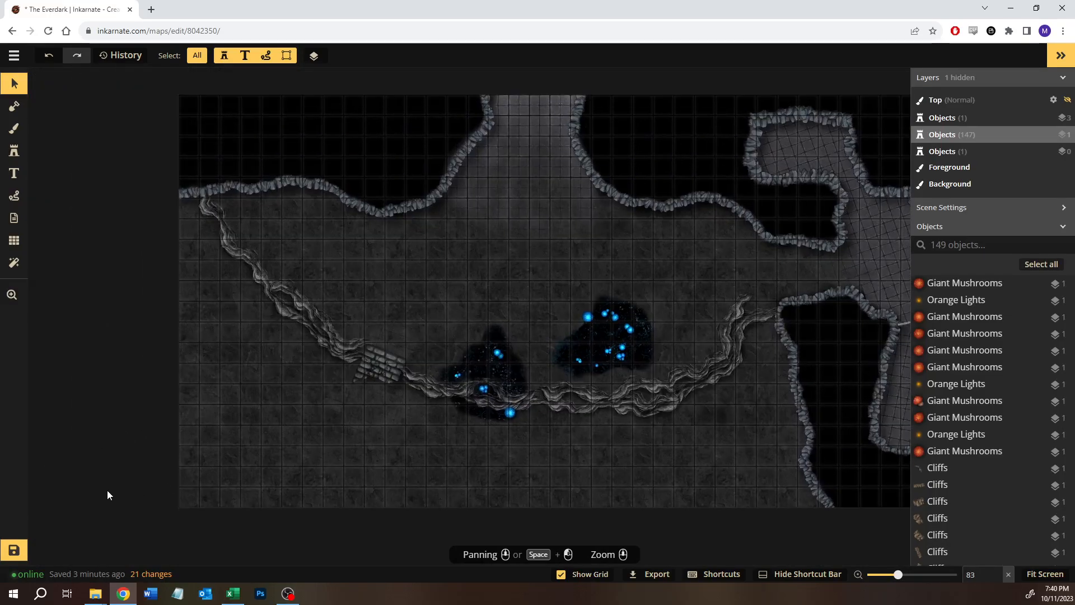
pyautogui.click(14, 551)
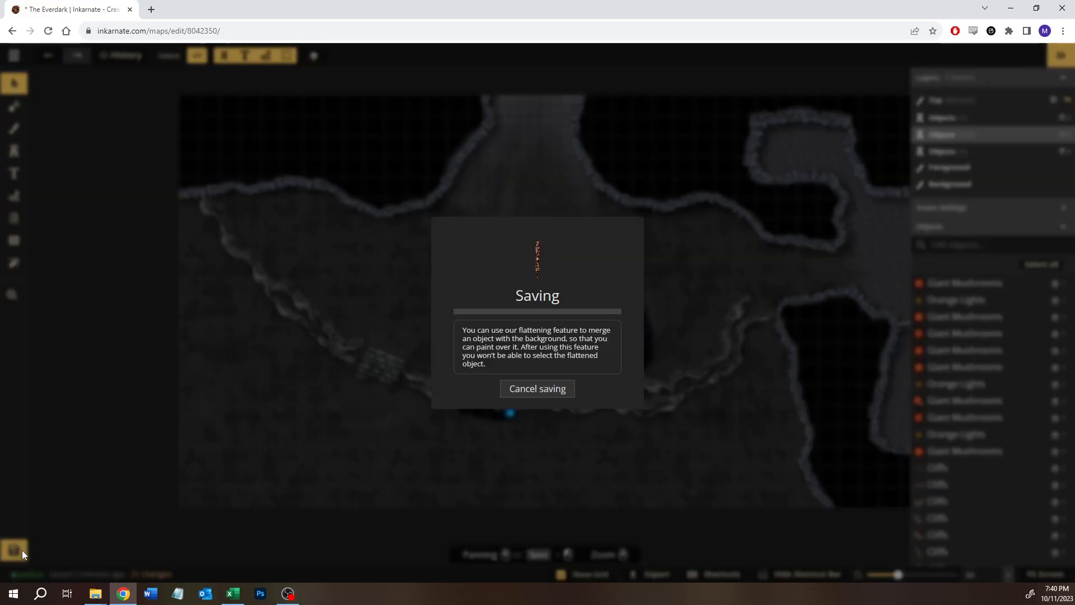
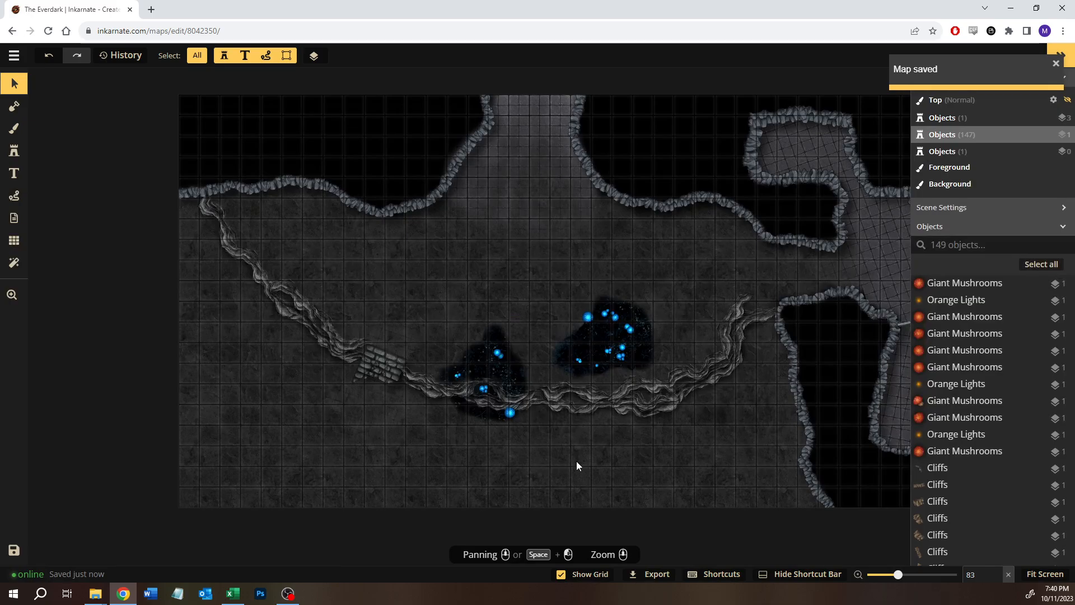
# Step: Place a frilled blue giant mushroom on the main cavern's eastern wall, lower it to layer 0, and tuck it partly under the rocks
pyautogui.moveTo(716, 431); pyautogui.dragTo(481, 389)
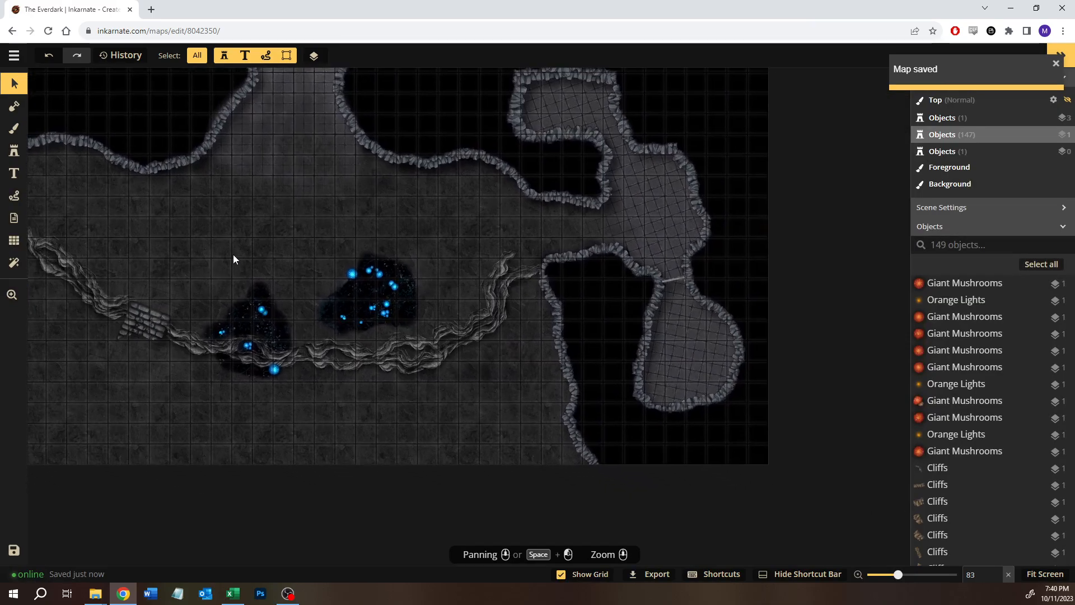
pyautogui.click(21, 155)
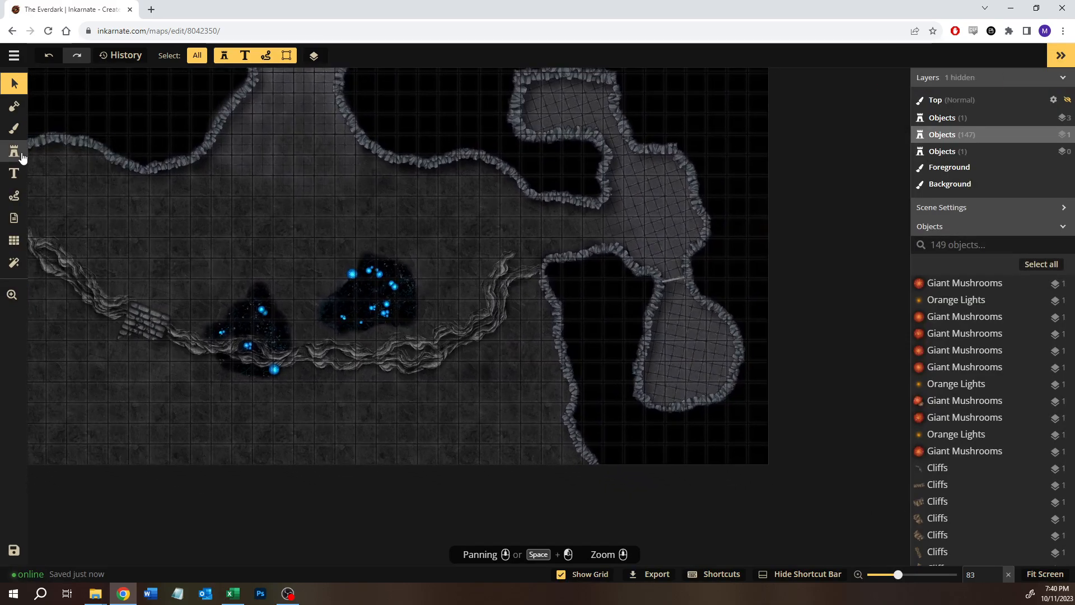
pyautogui.click(77, 235)
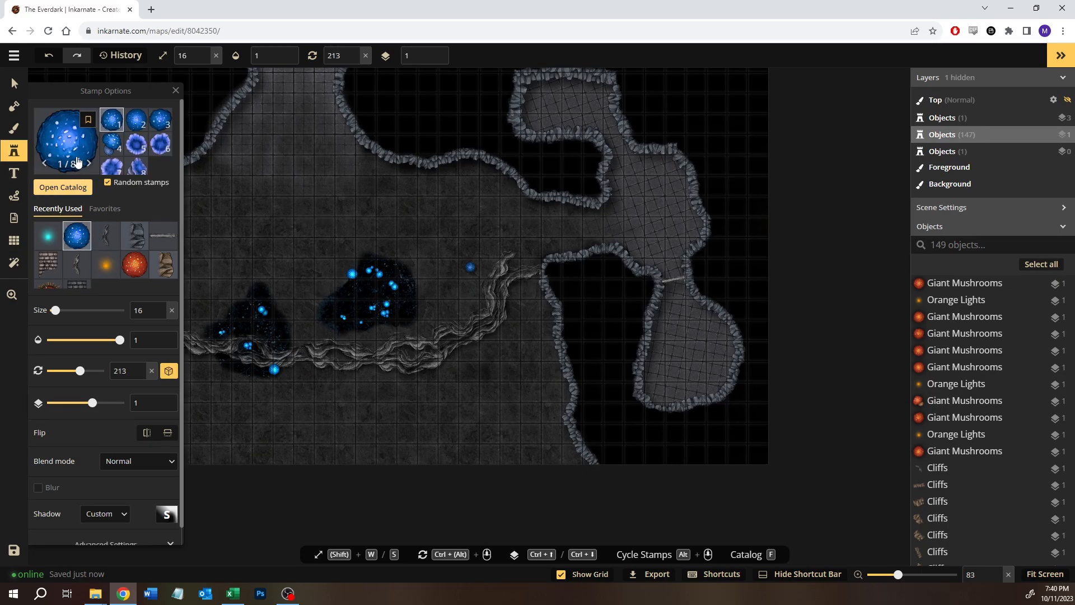
pyautogui.click(136, 144)
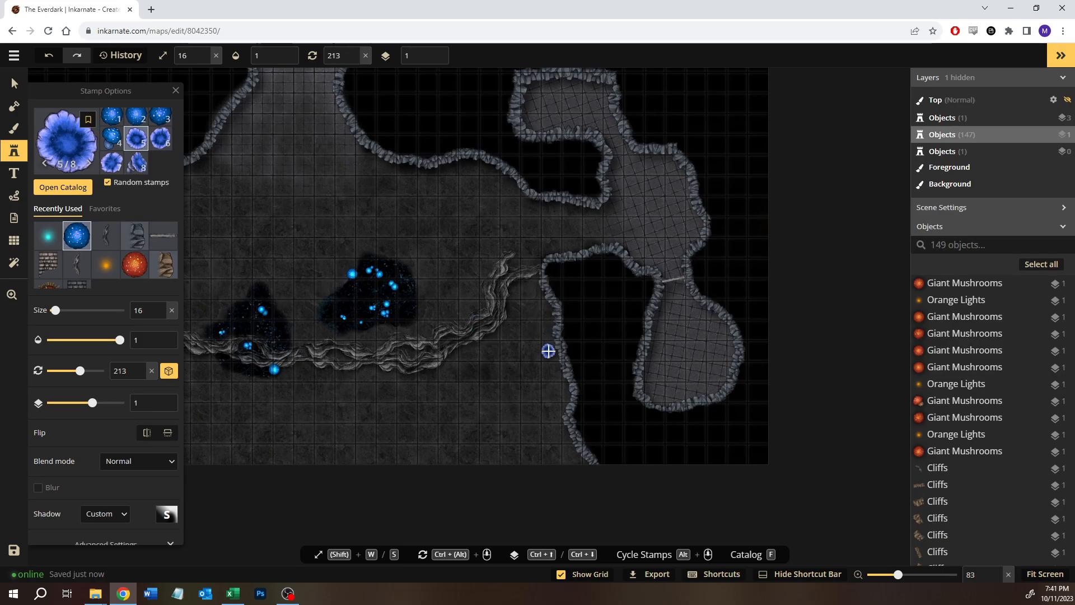
pyautogui.scroll(10, 564, 345)
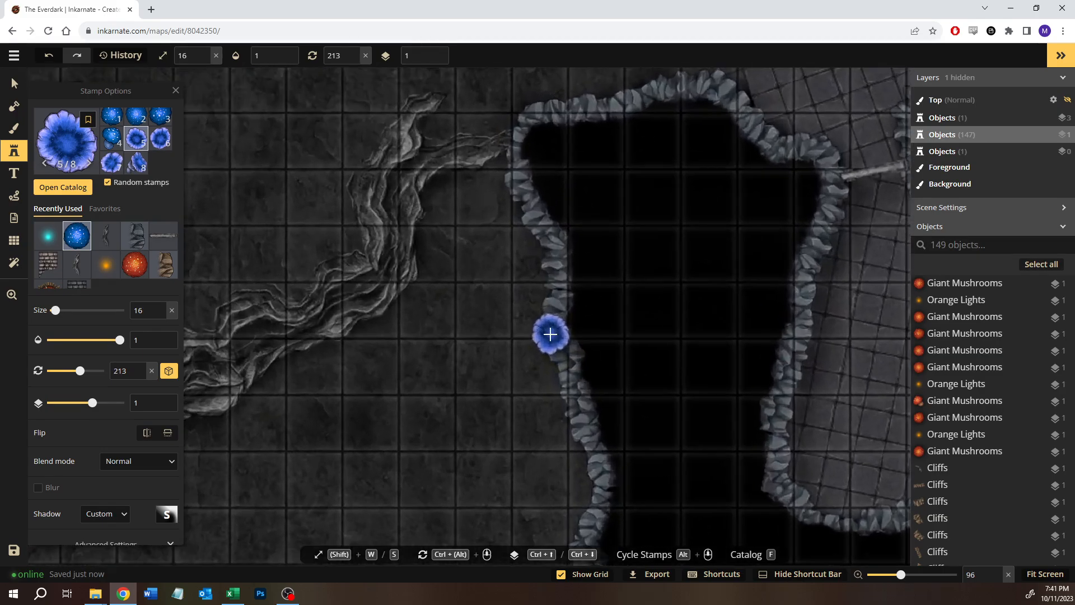
pyautogui.click(543, 248)
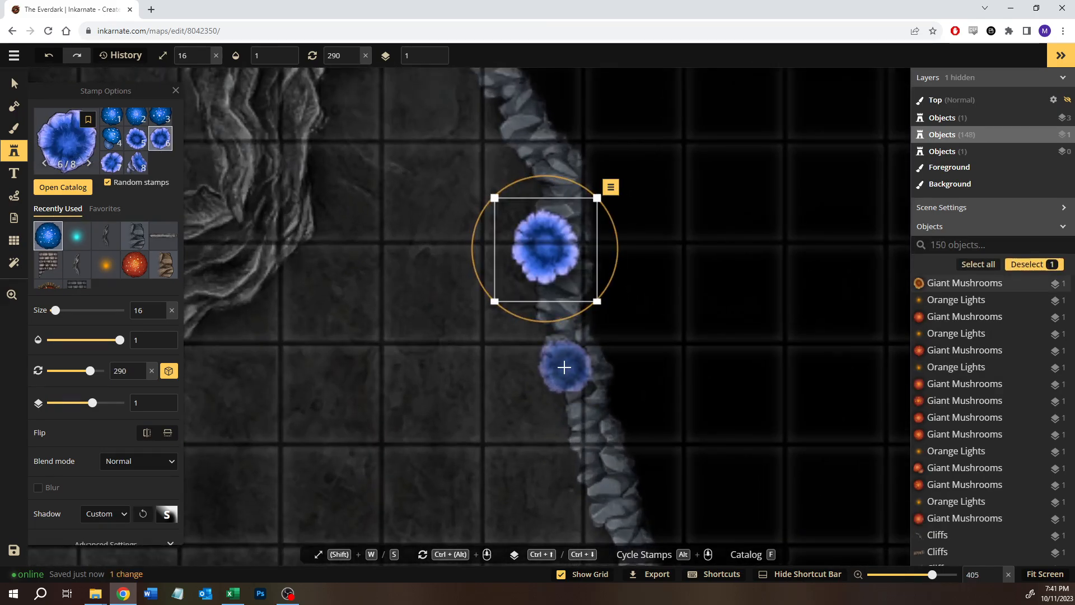
pyautogui.hotkey('ctrl', 'Down')
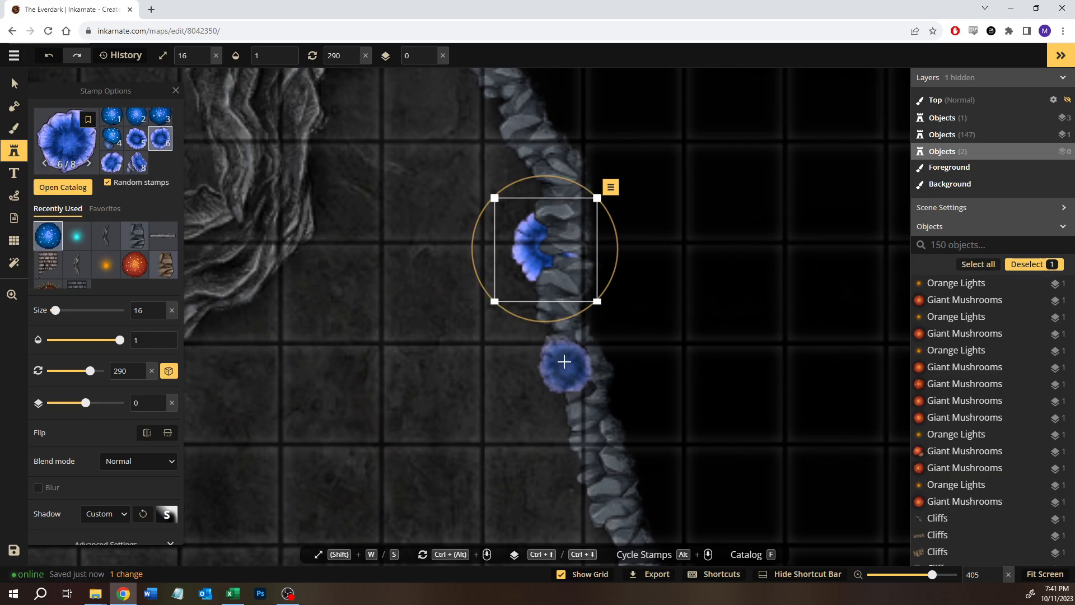
pyautogui.moveTo(544, 276); pyautogui.dragTo(533, 225)
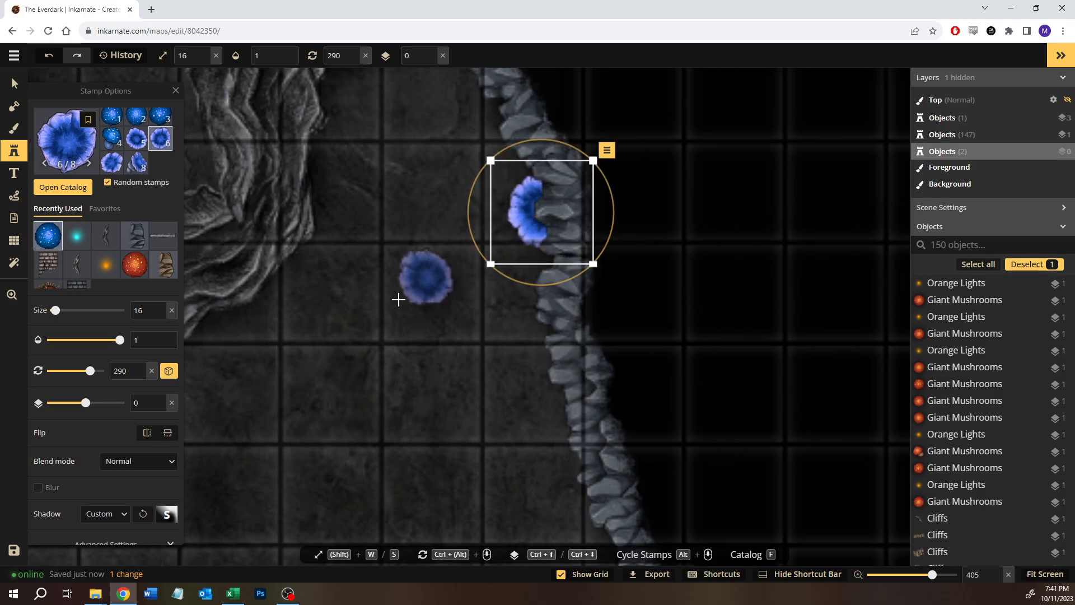
# Step: Recolour the wall mushroom purple with a hue of -118 and place a second purple one just above it, partly under the rocks
pyautogui.scroll(-2, 107, 476)
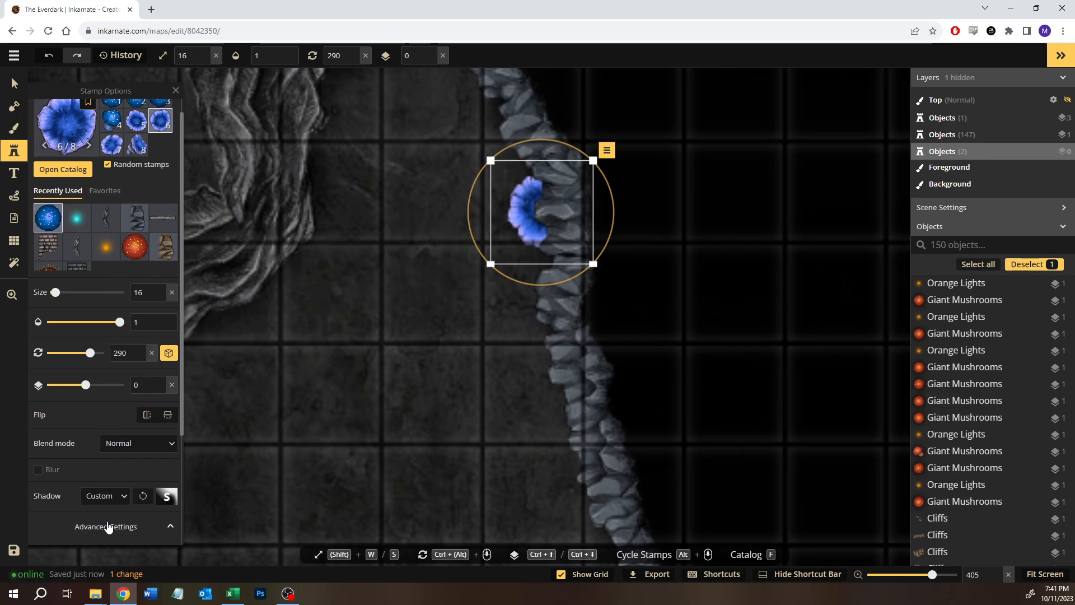
pyautogui.scroll(-3, 117, 503)
pyautogui.click(87, 399)
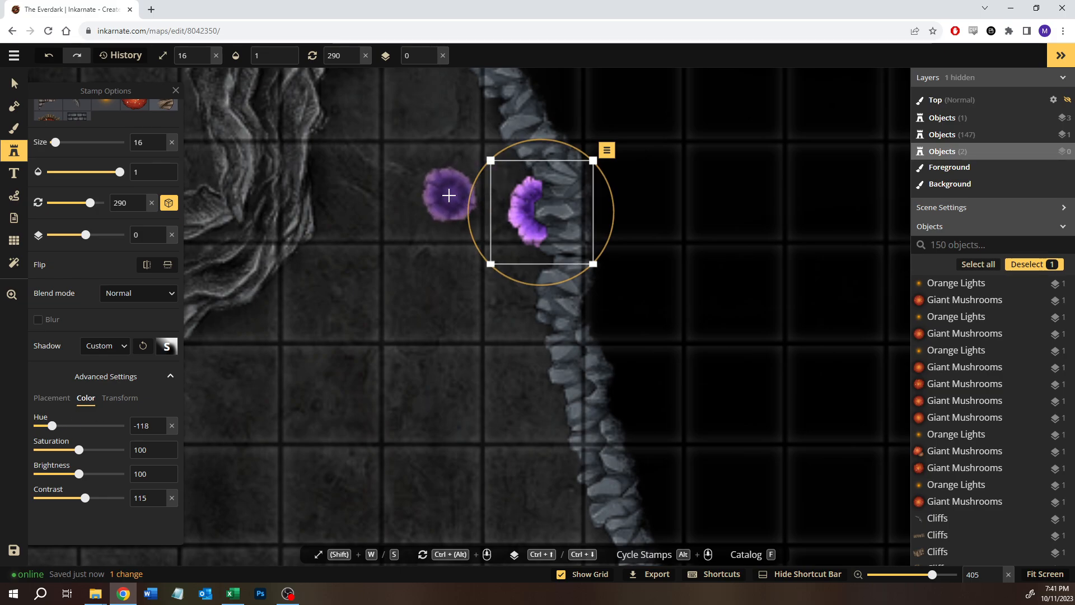
pyautogui.click(448, 192)
pyautogui.moveTo(449, 192); pyautogui.dragTo(531, 177)
# Step: Add a cluster of three purple mushrooms farther south along the same cavern wall, resizing and rotating them to vary their look
pyautogui.moveTo(578, 408); pyautogui.dragTo(479, 315)
pyautogui.scroll(-1, 474, 324)
pyautogui.scroll(-3, 474, 324)
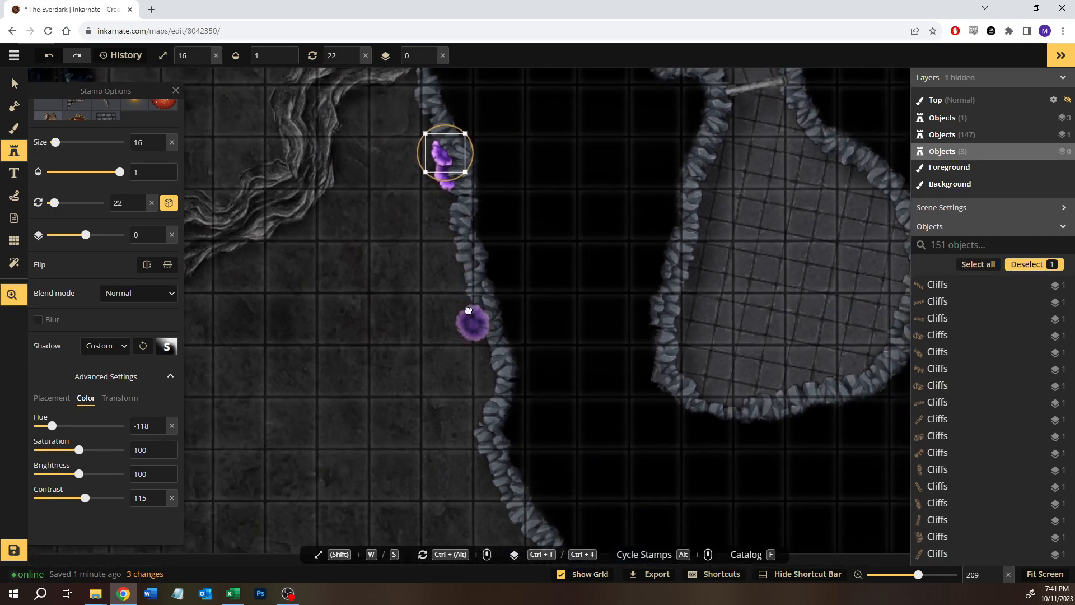
pyautogui.click(470, 309)
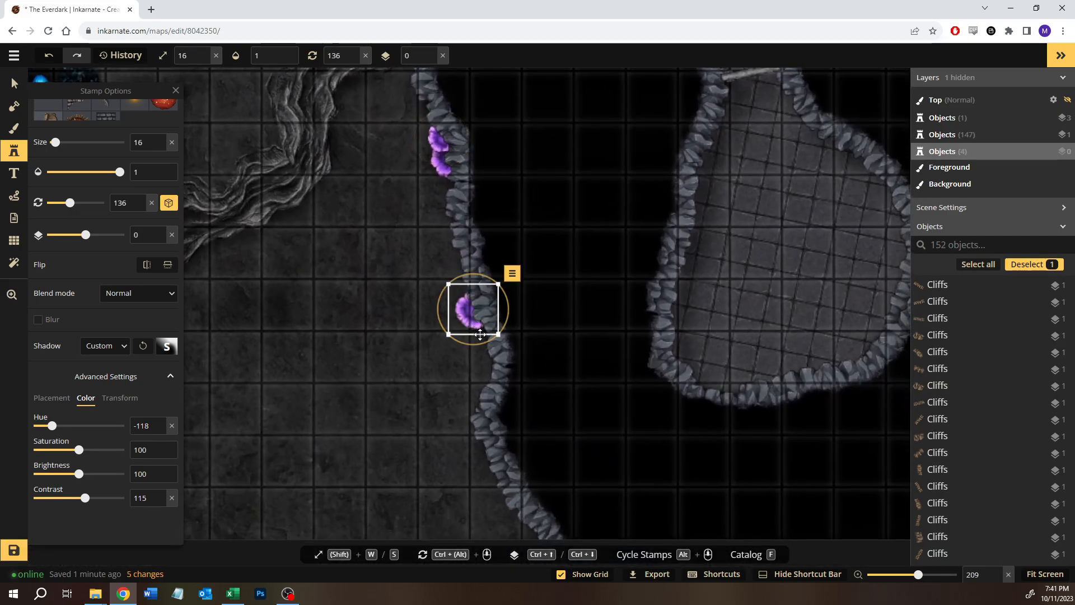
pyautogui.click(474, 352)
pyautogui.moveTo(474, 352); pyautogui.dragTo(486, 339)
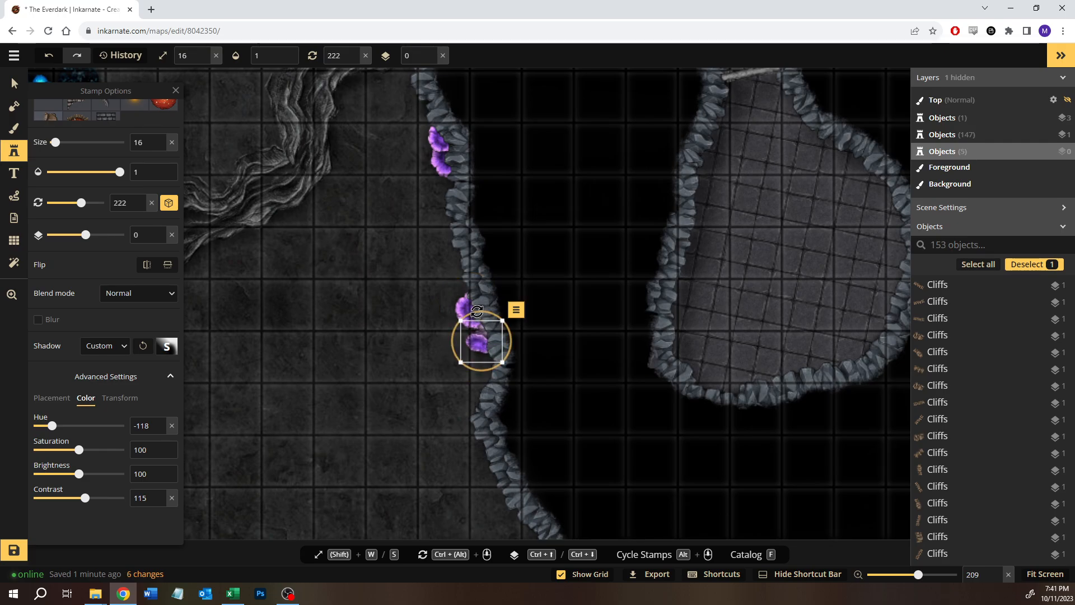
pyautogui.moveTo(485, 337); pyautogui.dragTo(479, 349)
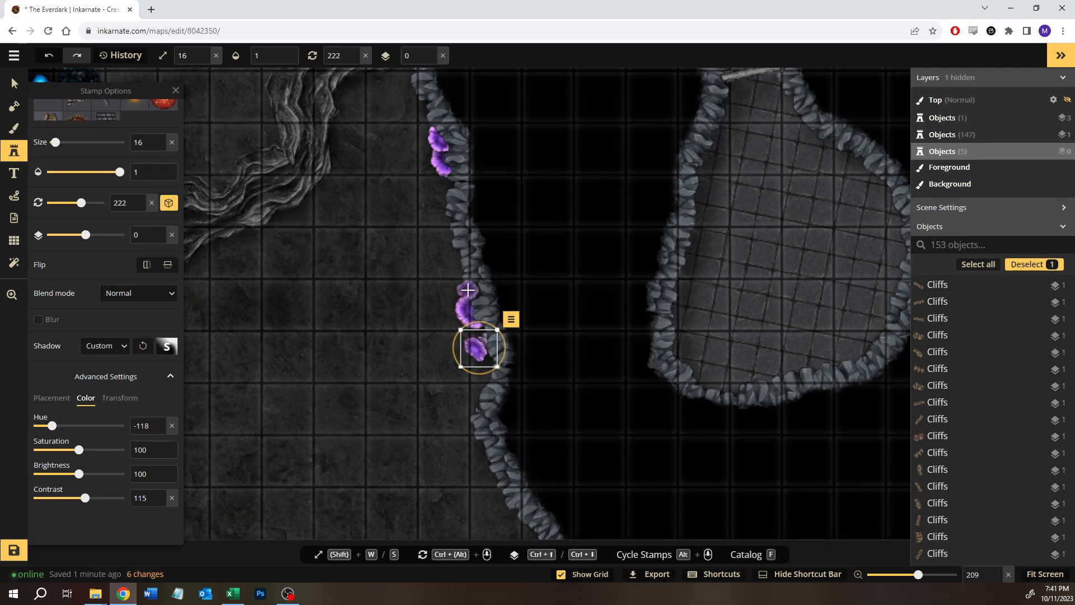
pyautogui.click(468, 289)
# Step: Place a mushroom in the southeastern chamber, set its hue to 79 for green, and fit it into the chamber's southwest corner
pyautogui.moveTo(455, 415); pyautogui.dragTo(276, 446)
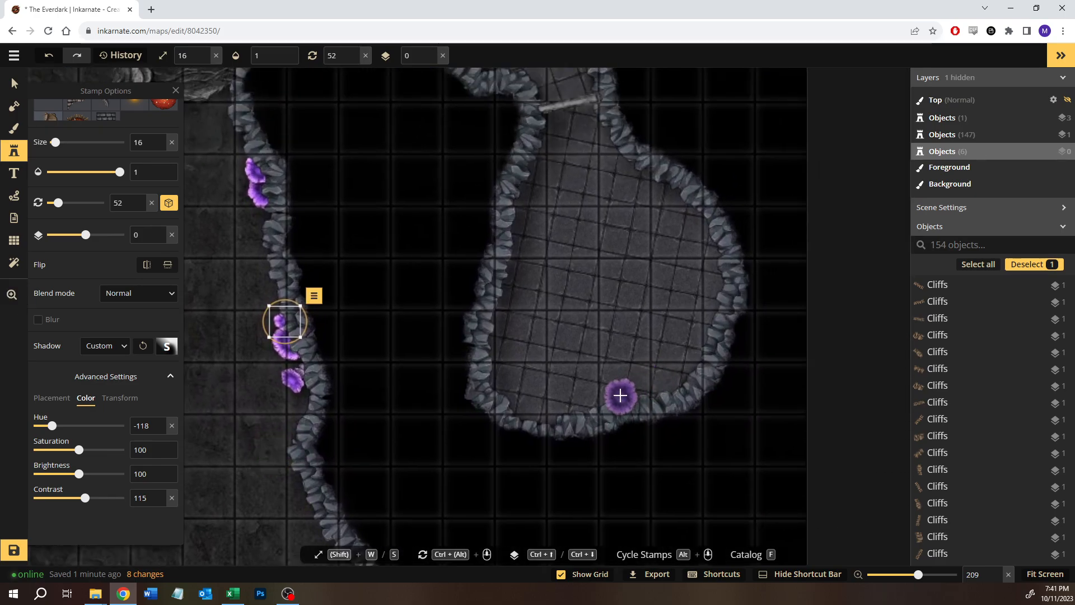
pyautogui.press('space')
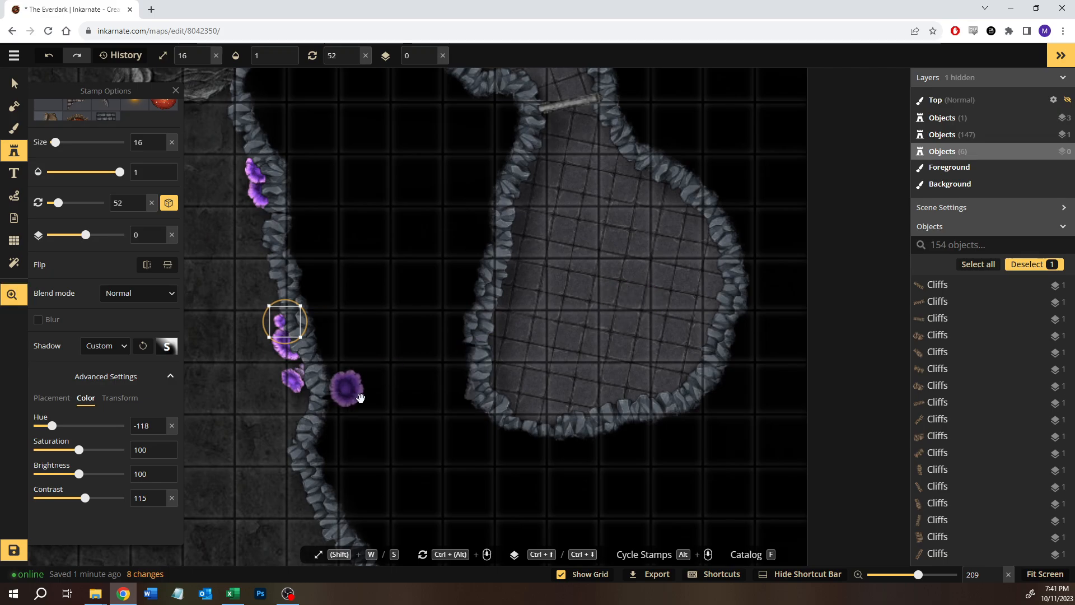
pyautogui.moveTo(361, 399); pyautogui.dragTo(289, 402)
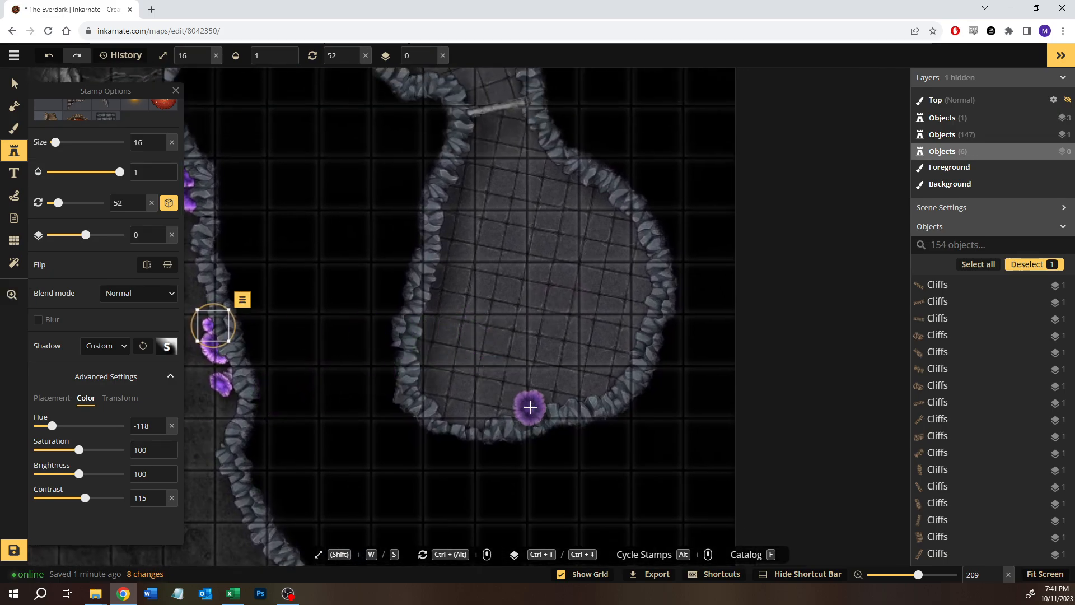
pyautogui.click(530, 407)
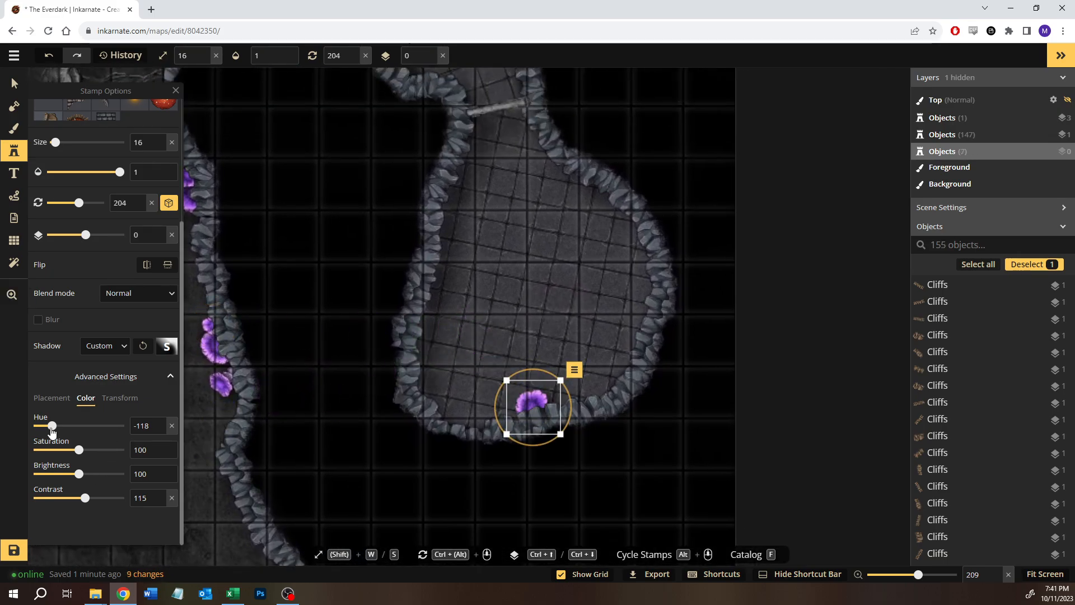
pyautogui.moveTo(61, 428); pyautogui.dragTo(81, 429)
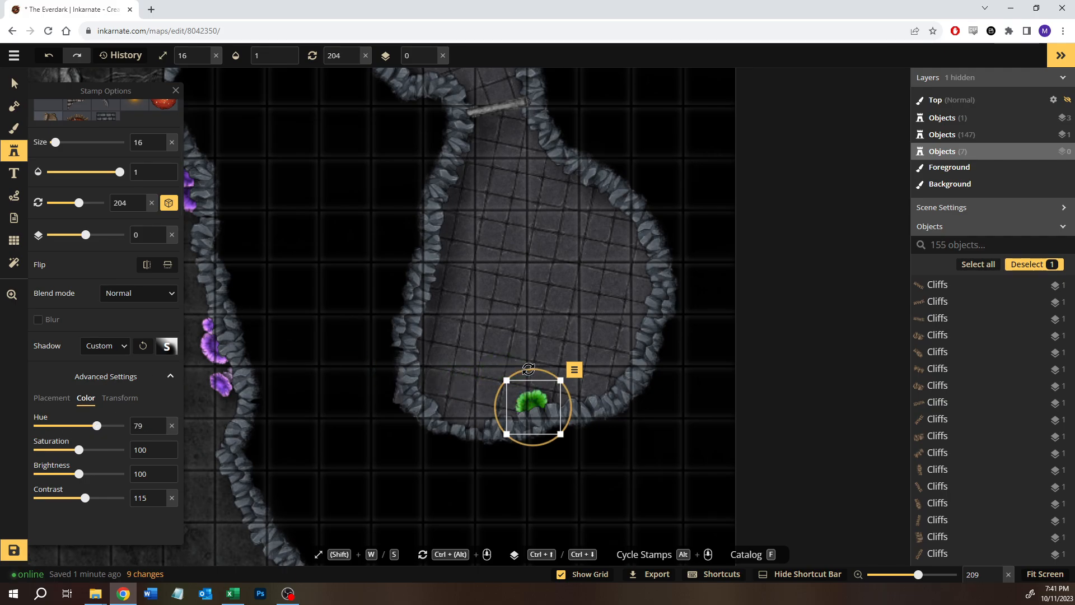
pyautogui.moveTo(529, 404); pyautogui.dragTo(424, 383)
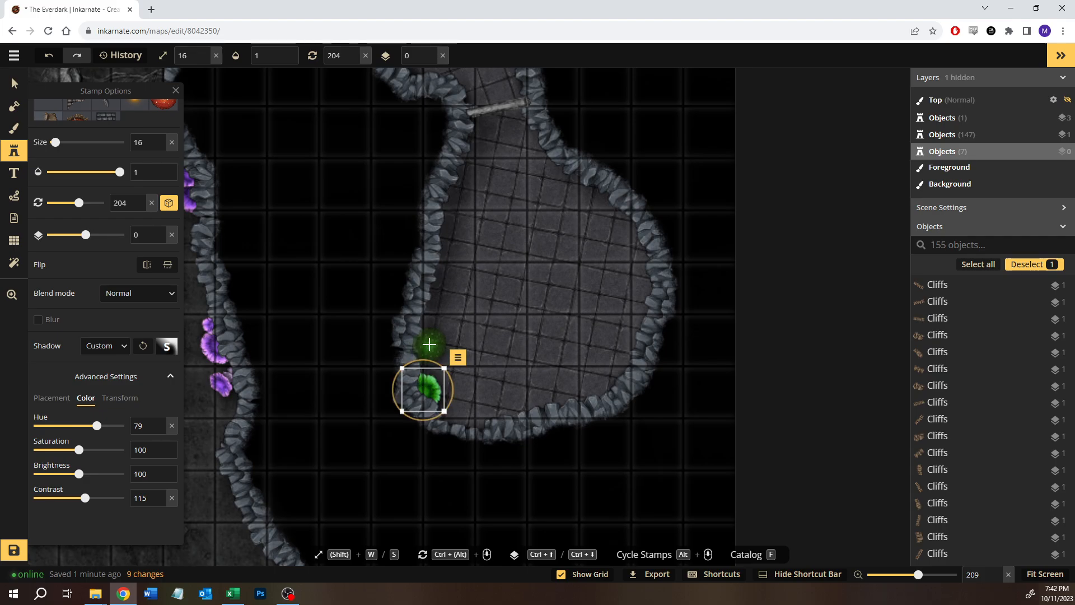
# Step: Add a frilled green mushroom just above the one in the chamber's southwest corner, tucked partly under the western wall
pyautogui.scroll(3, 128, 196)
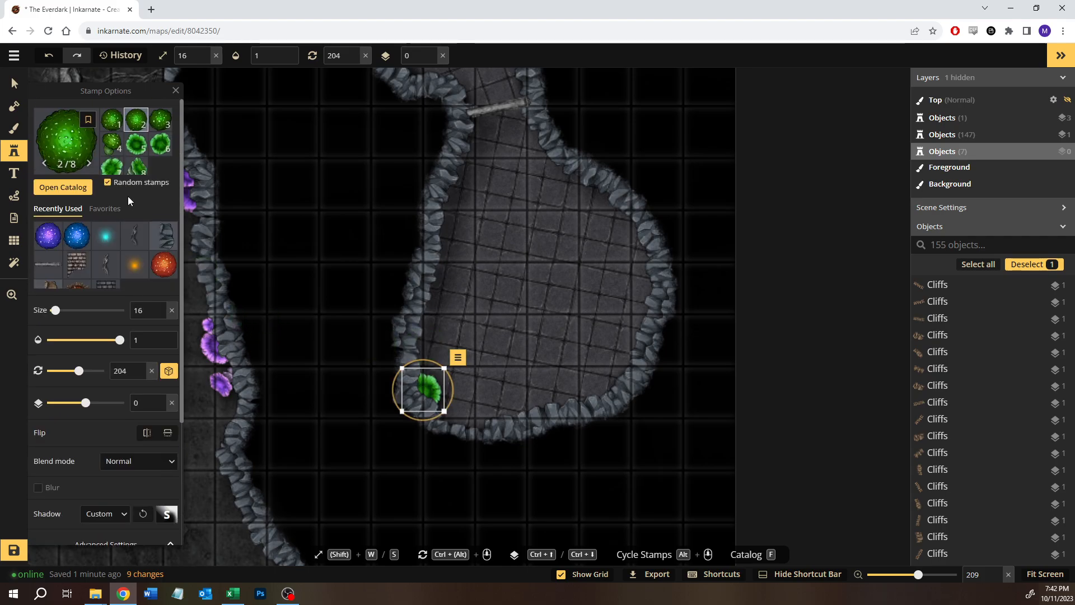
pyautogui.click(155, 146)
pyautogui.click(439, 347)
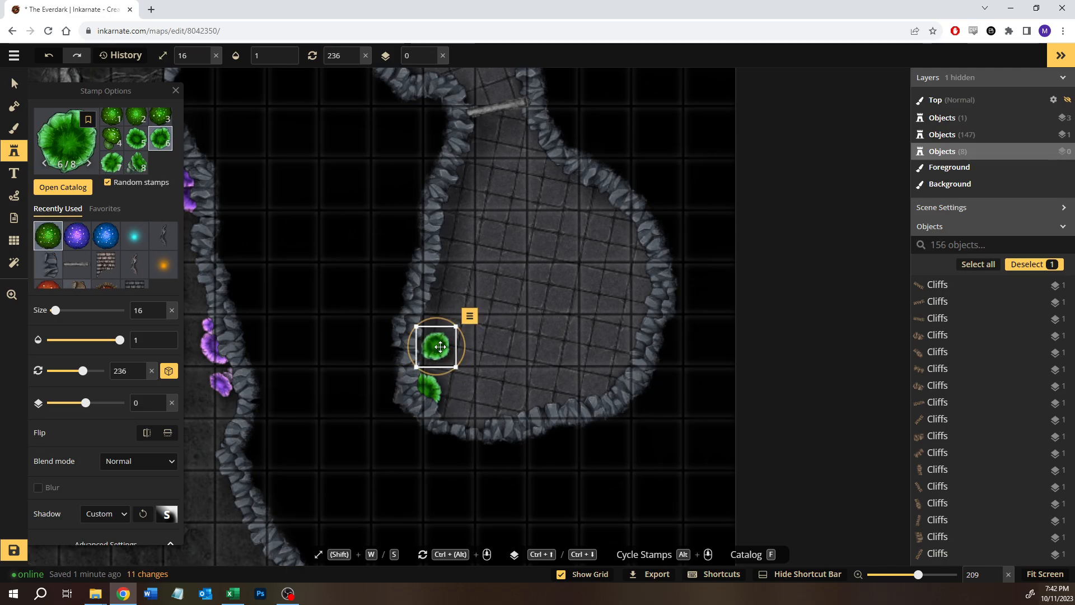
pyautogui.moveTo(441, 347); pyautogui.dragTo(422, 369)
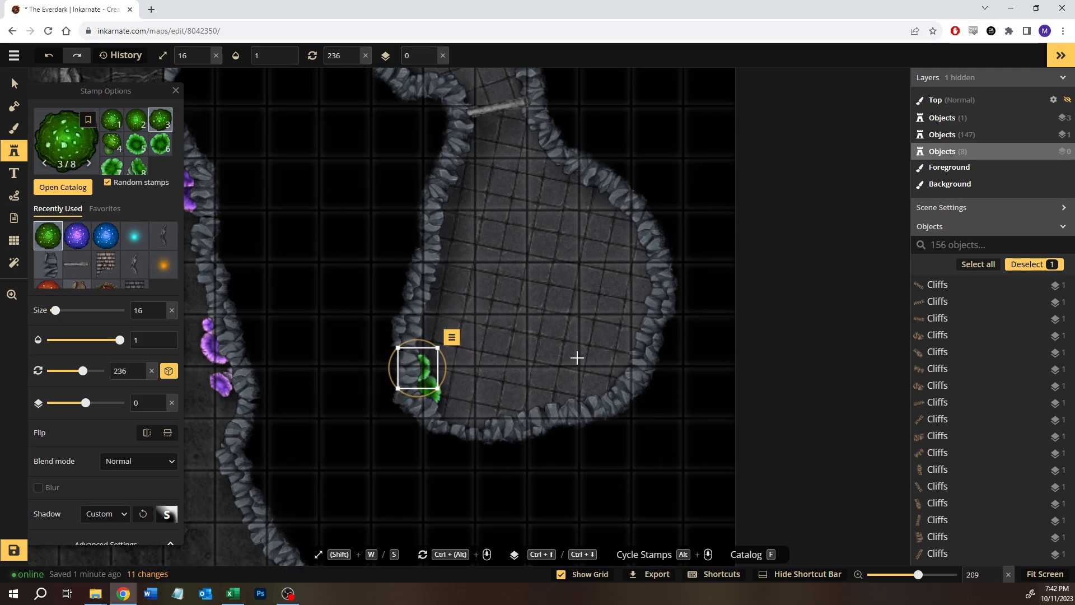
# Step: Place three frilled green mushrooms along the southeastern chamber's southern wall, tucking their edges under the rocks
pyautogui.click(167, 151)
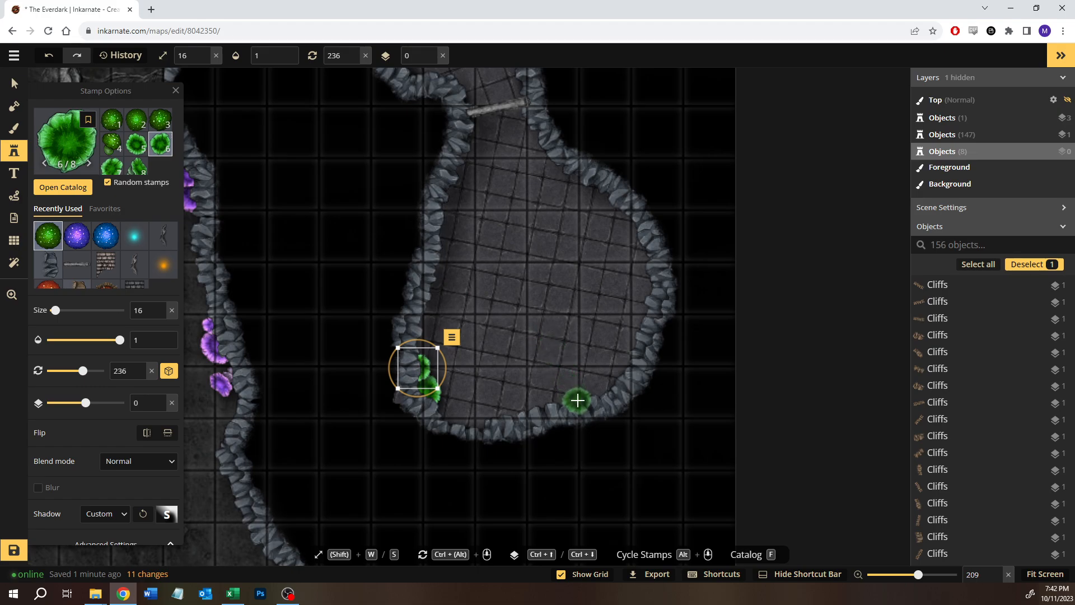
pyautogui.click(575, 397)
pyautogui.click(592, 360)
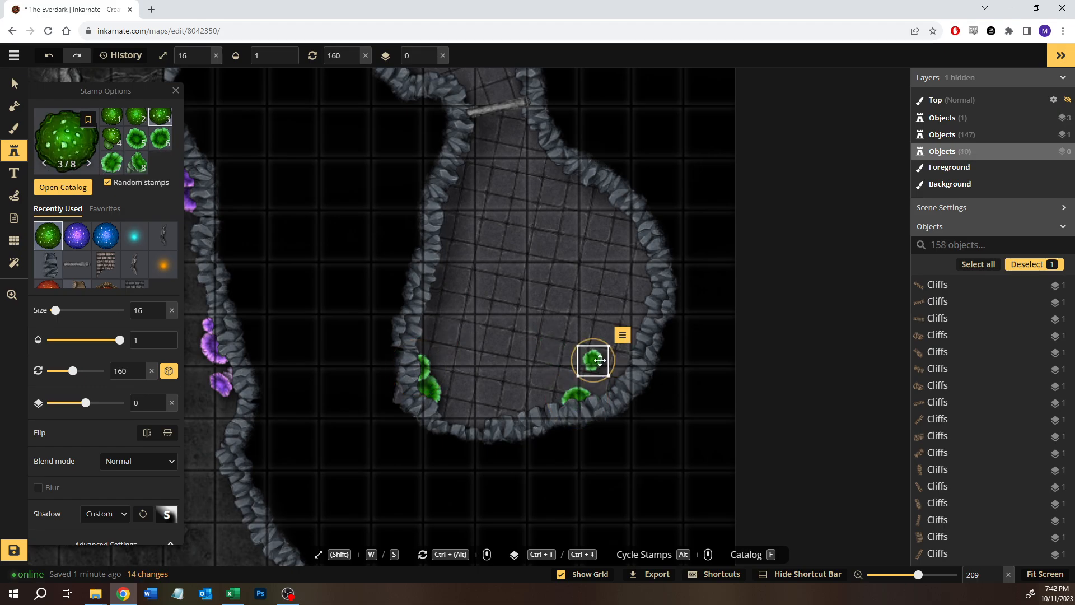
pyautogui.moveTo(598, 360); pyautogui.dragTo(599, 392)
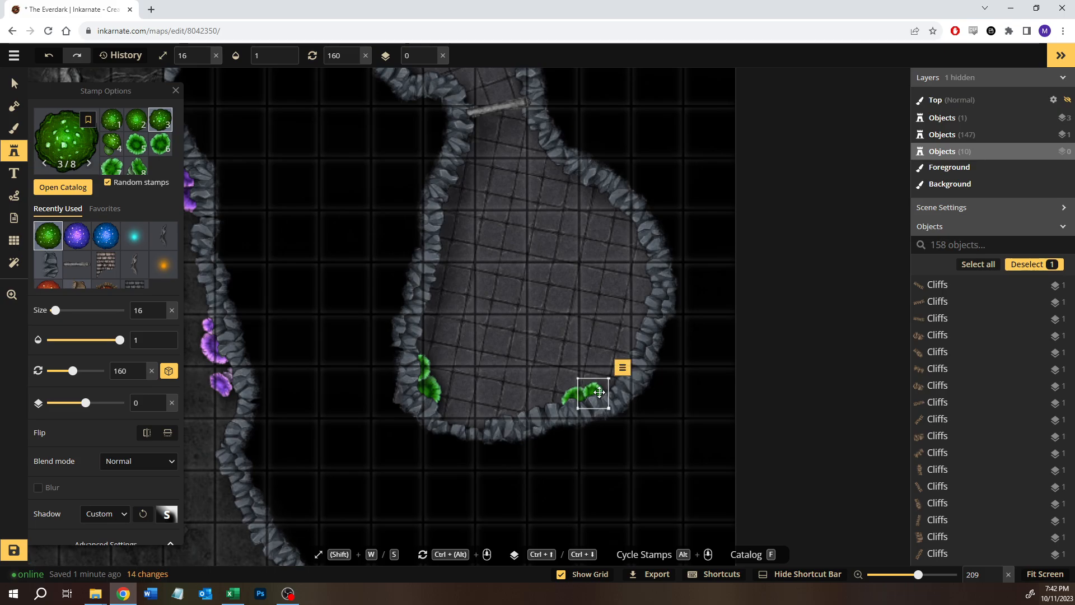
pyautogui.click(136, 143)
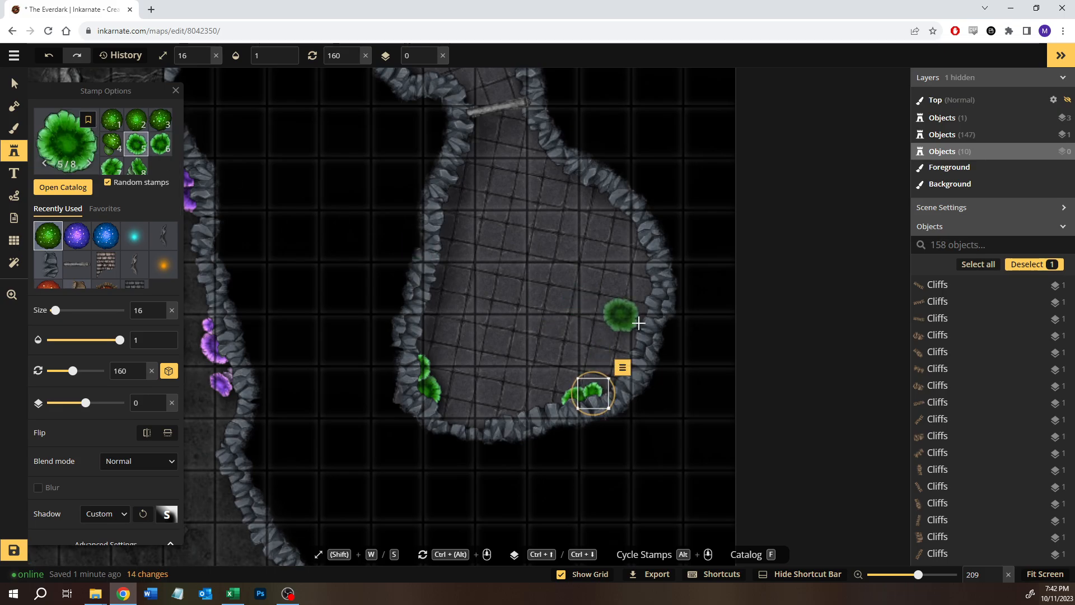
pyautogui.click(553, 402)
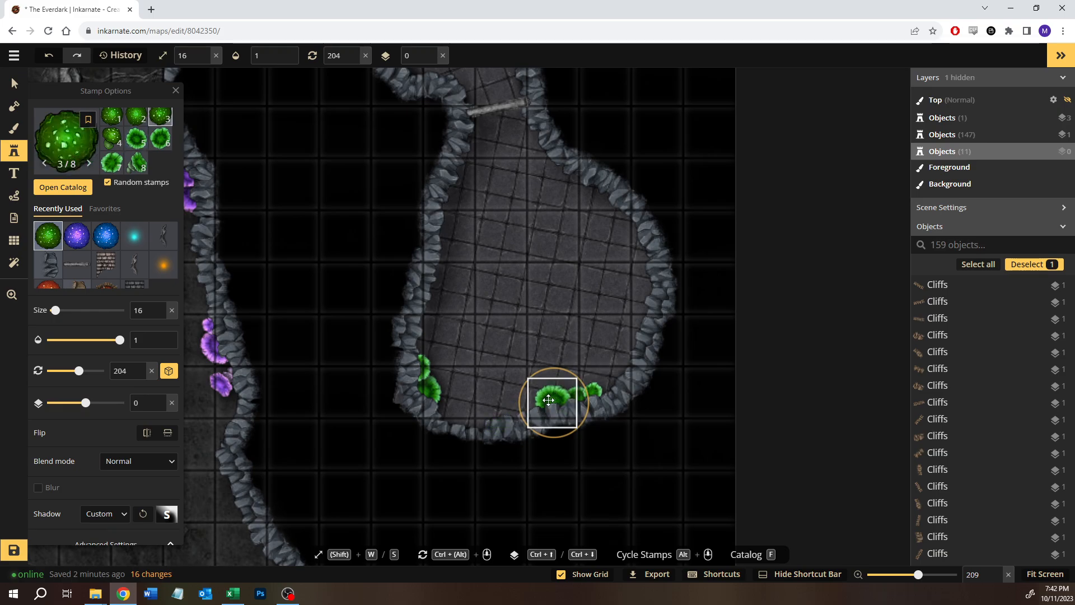
pyautogui.moveTo(544, 404); pyautogui.dragTo(524, 413)
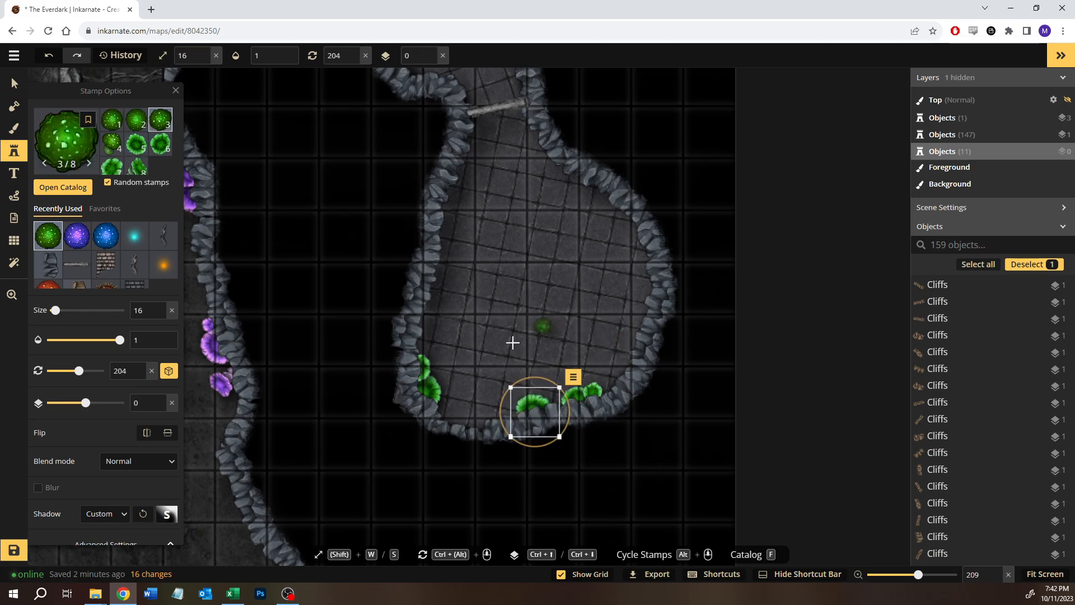
# Step: Place two green mushrooms along the southeastern chamber's northeastern wall, adjusting the lower one's rotation and position
pyautogui.click(159, 147)
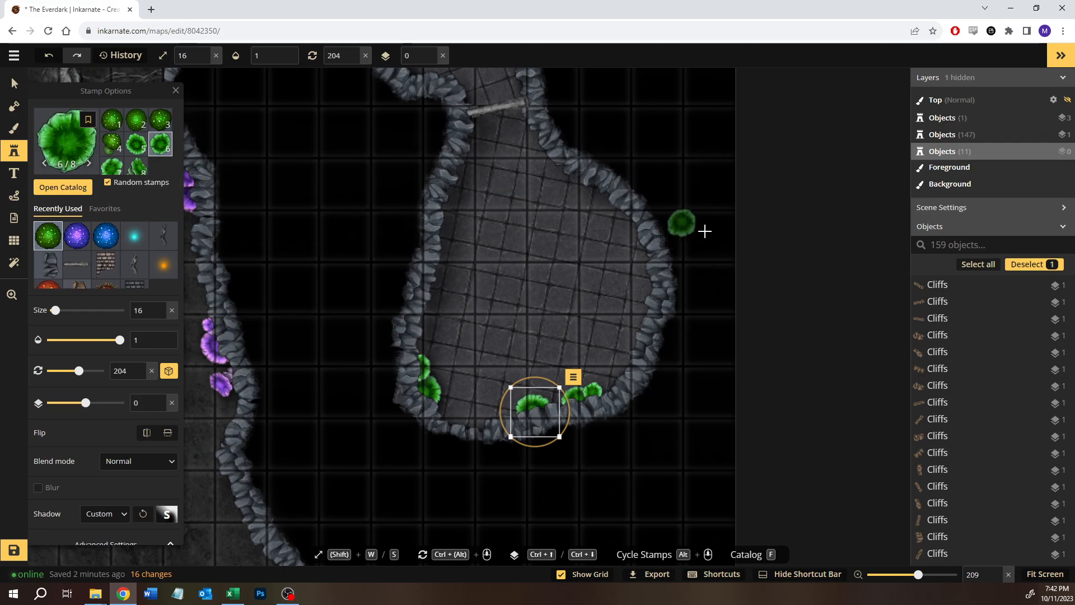
pyautogui.click(630, 220)
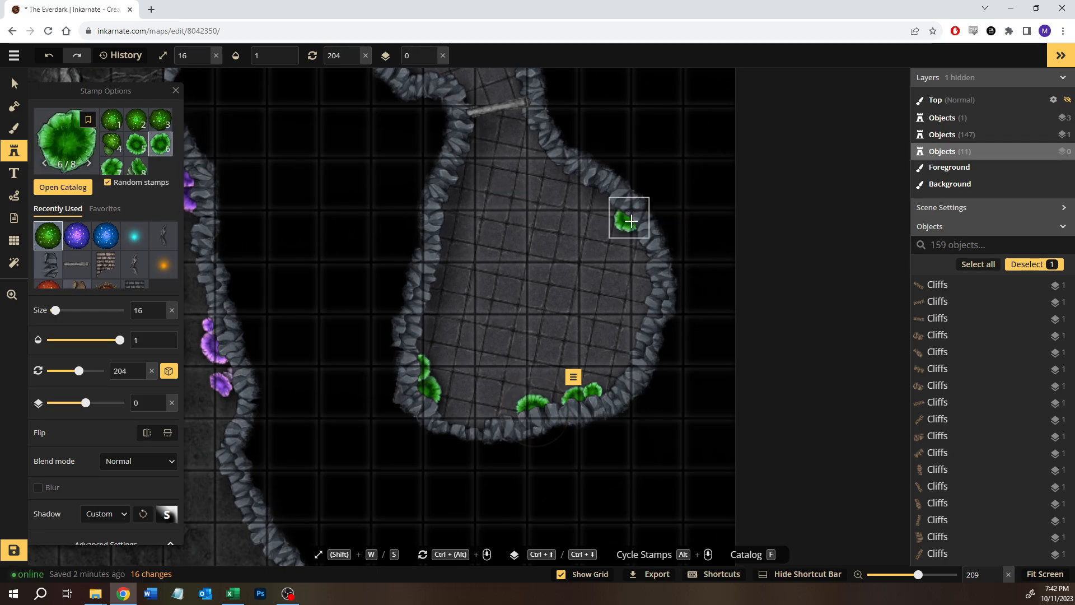
pyautogui.click(646, 250)
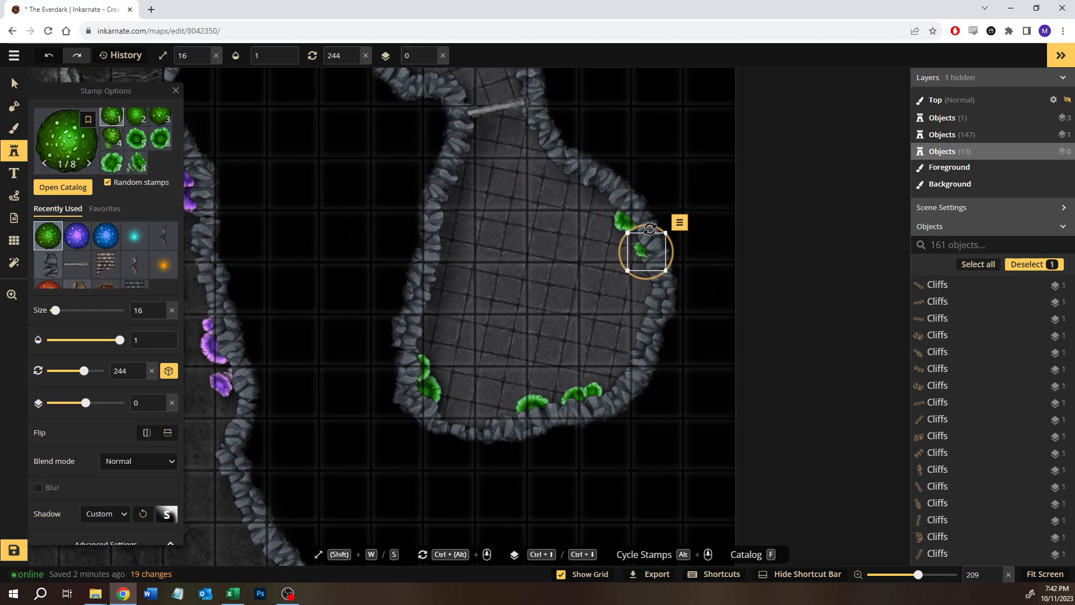
pyautogui.moveTo(647, 256); pyautogui.dragTo(631, 264)
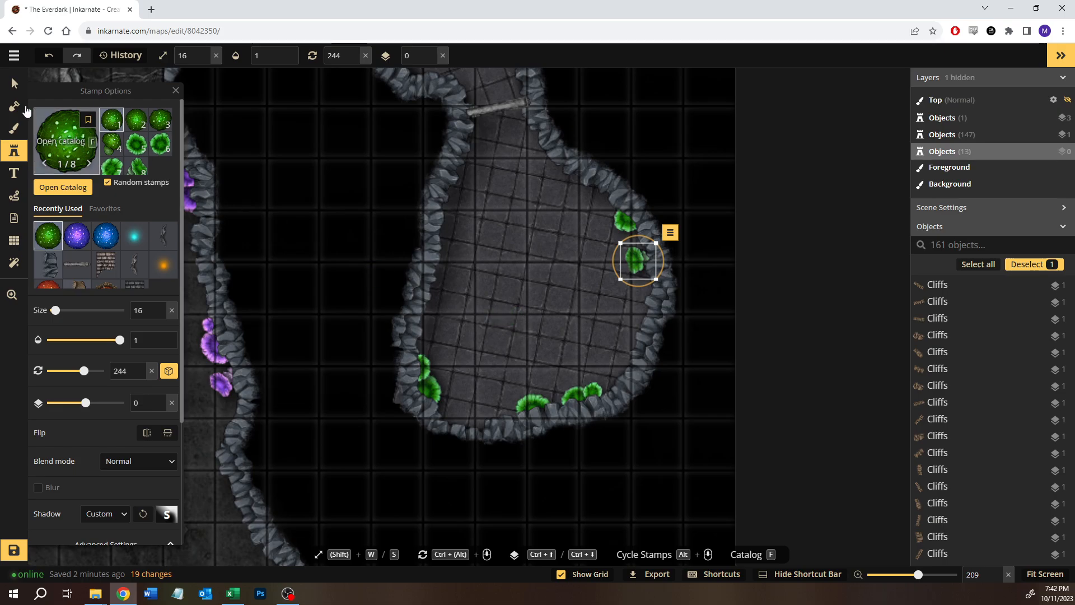
# Step: Paint the dark stone background texture with a size 30 brush along the floor edge beneath the cavern's northern wall
pyautogui.click(12, 81)
pyautogui.scroll(-4, 307, 207)
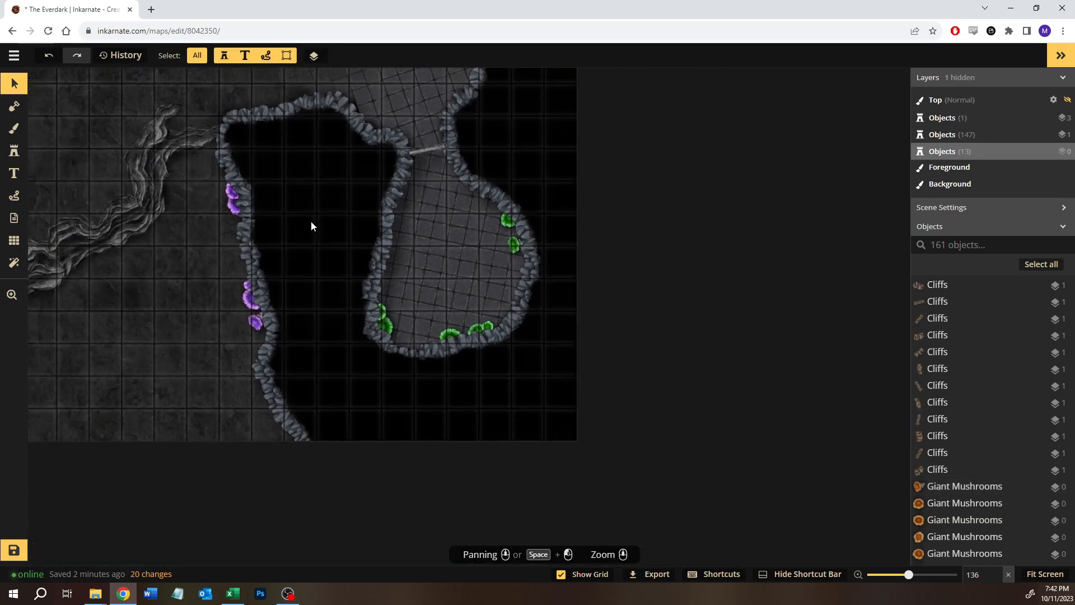
pyautogui.scroll(-1, 311, 221)
pyautogui.moveTo(311, 220); pyautogui.dragTo(528, 295)
pyautogui.click(472, 362)
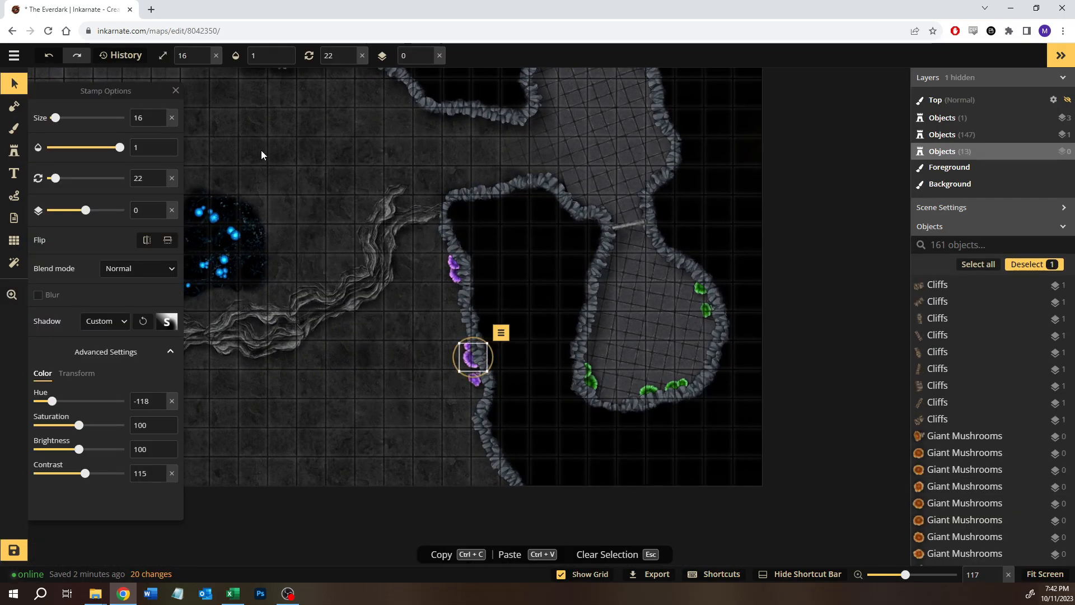
pyautogui.moveTo(261, 150); pyautogui.dragTo(523, 266)
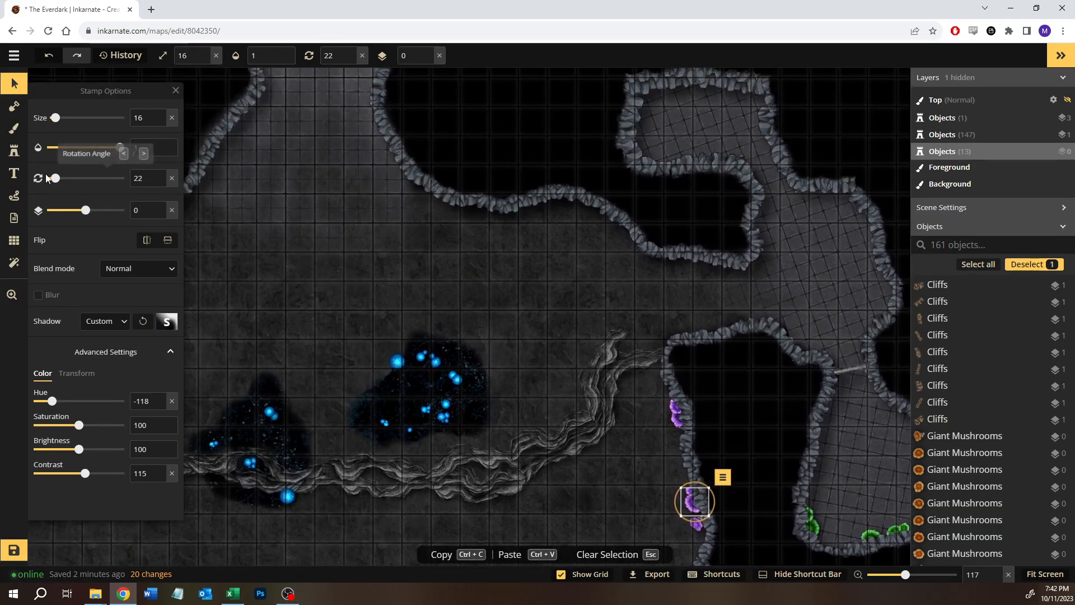
pyautogui.press('b')
pyautogui.click(83, 282)
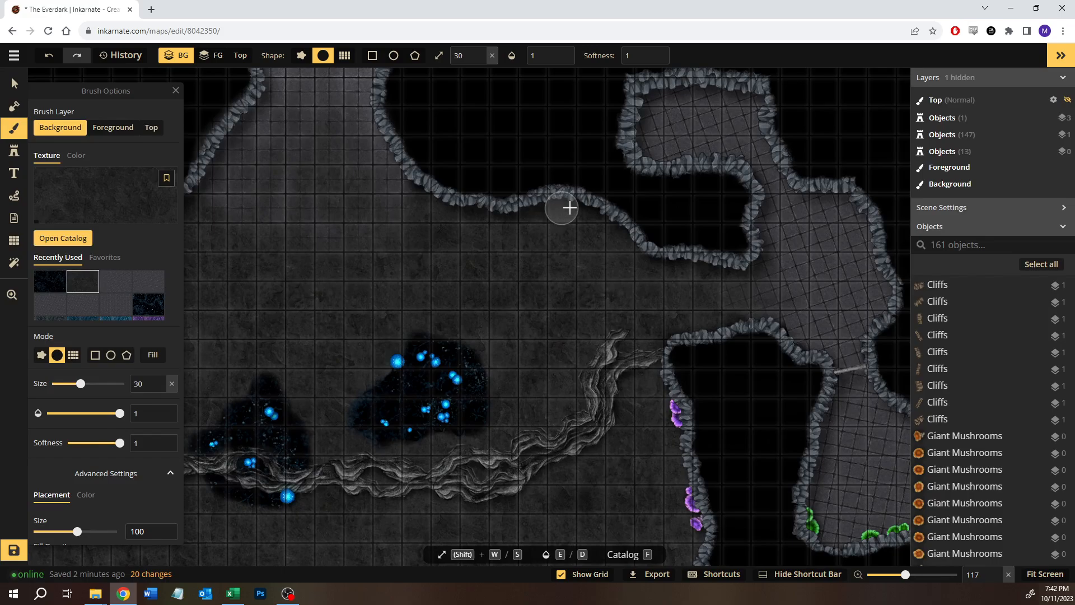
pyautogui.moveTo(590, 216)
pyautogui.mouseDown()
pyautogui.moveTo(557, 207)
pyautogui.moveTo(478, 215)
pyautogui.mouseUp()
# Step: Place three frilled purple mushrooms along the middle bulge of the cavern's northern wall, partly hidden under the rocks
pyautogui.press('s')
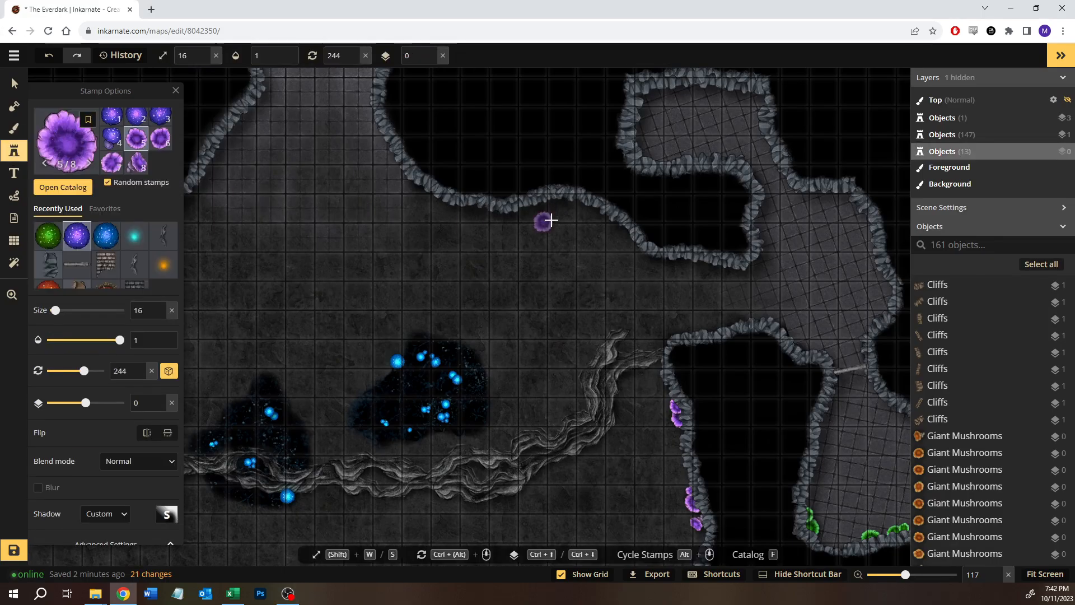
pyautogui.click(537, 206)
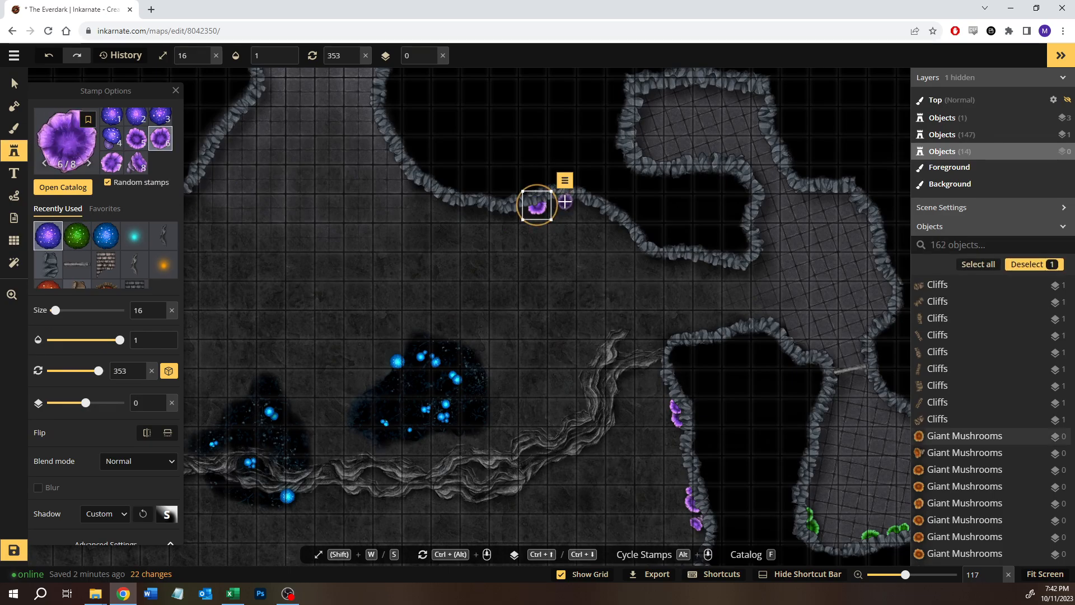
pyautogui.click(564, 202)
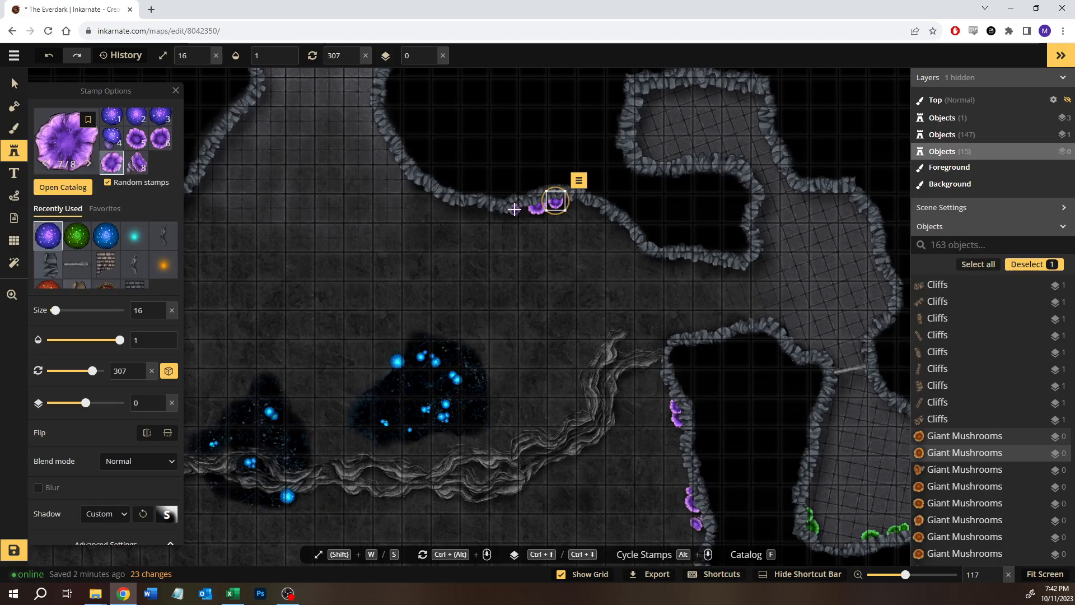
pyautogui.click(513, 209)
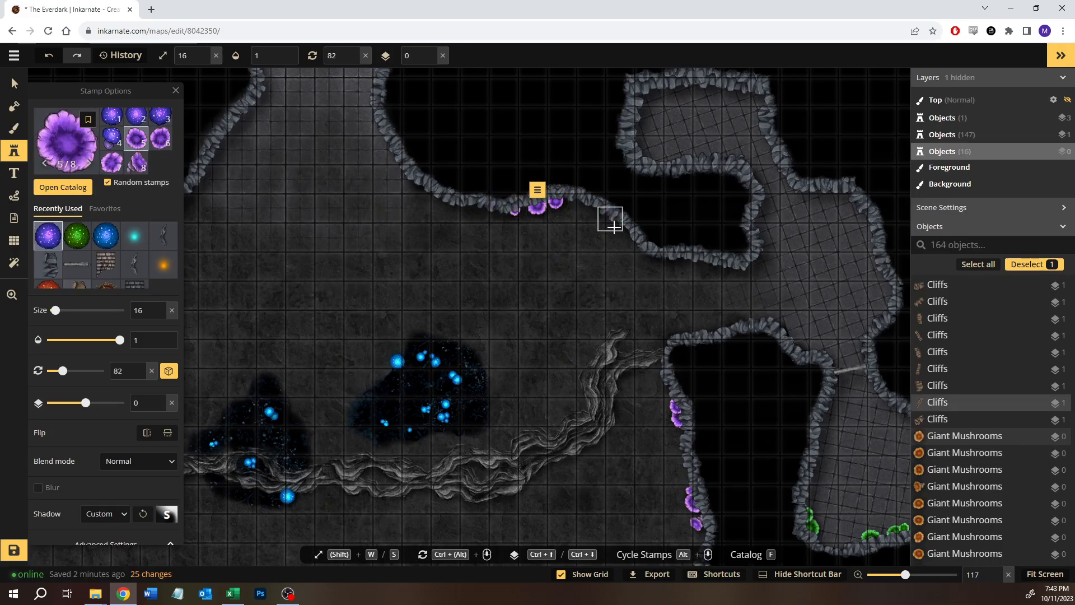
# Step: Add a larger and a smaller purple mushroom side by side where the northern wall slopes down toward the east
pyautogui.click(612, 226)
pyautogui.scroll(6, 617, 264)
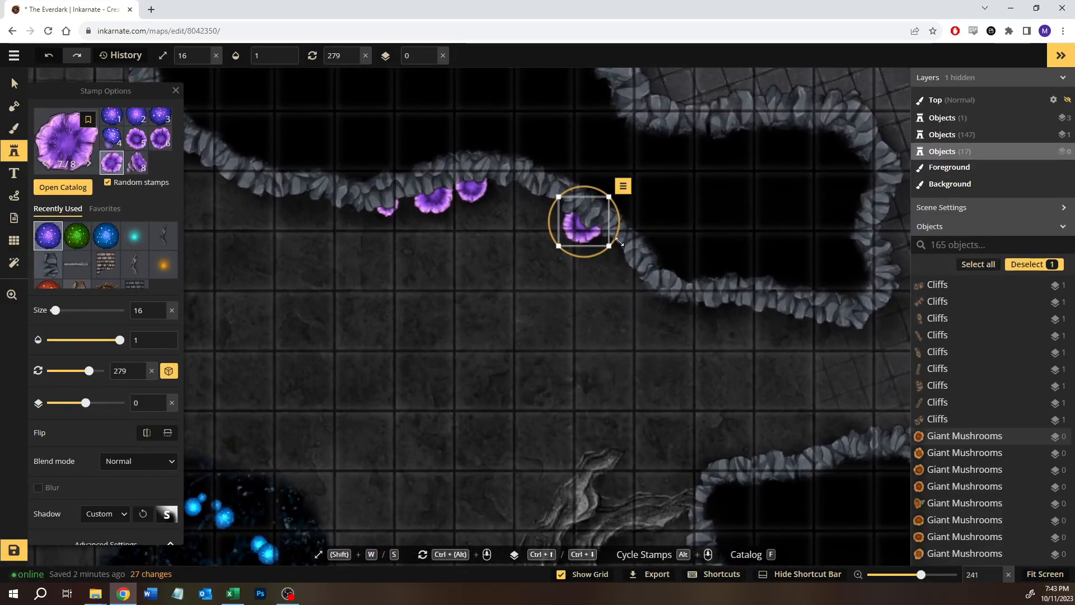
pyautogui.click(610, 240)
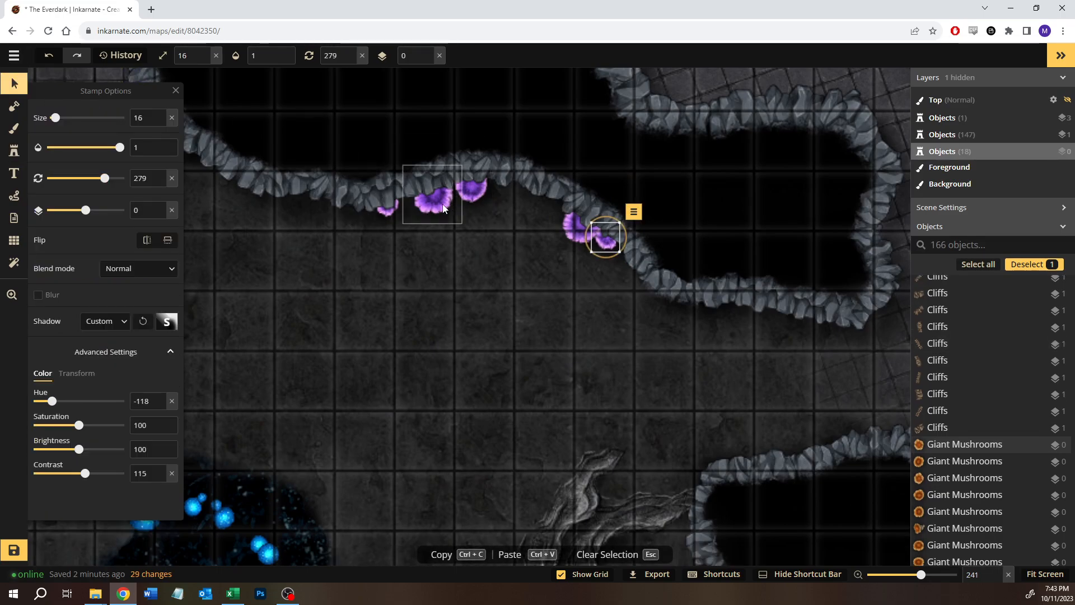
# Step: Adjust the larger purple mushrooms on the northern wall so their edges tuck under the rocks
pyautogui.click(442, 204)
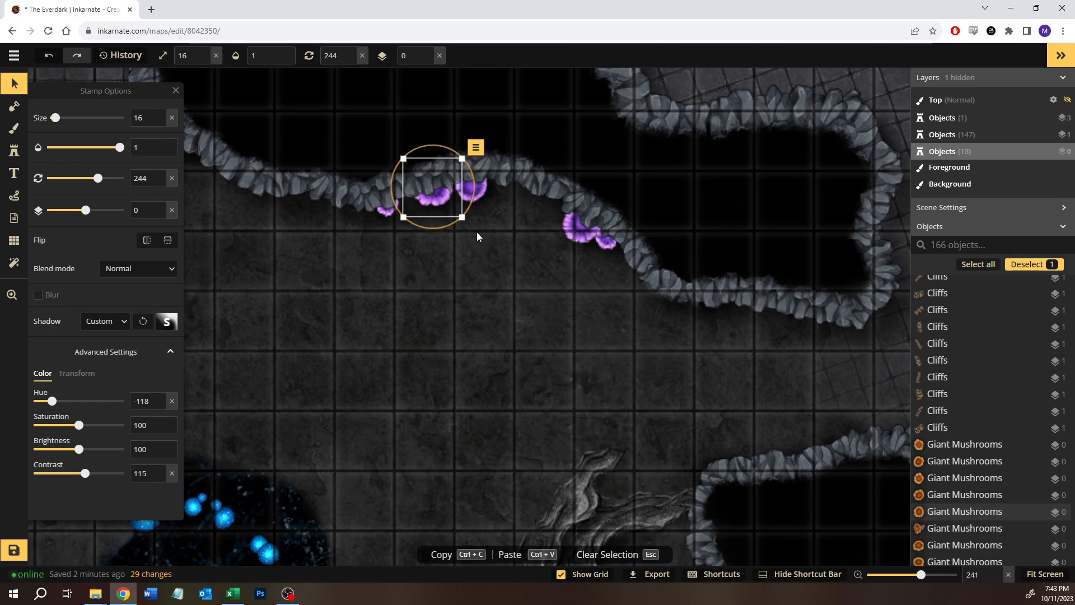
pyautogui.click(483, 191)
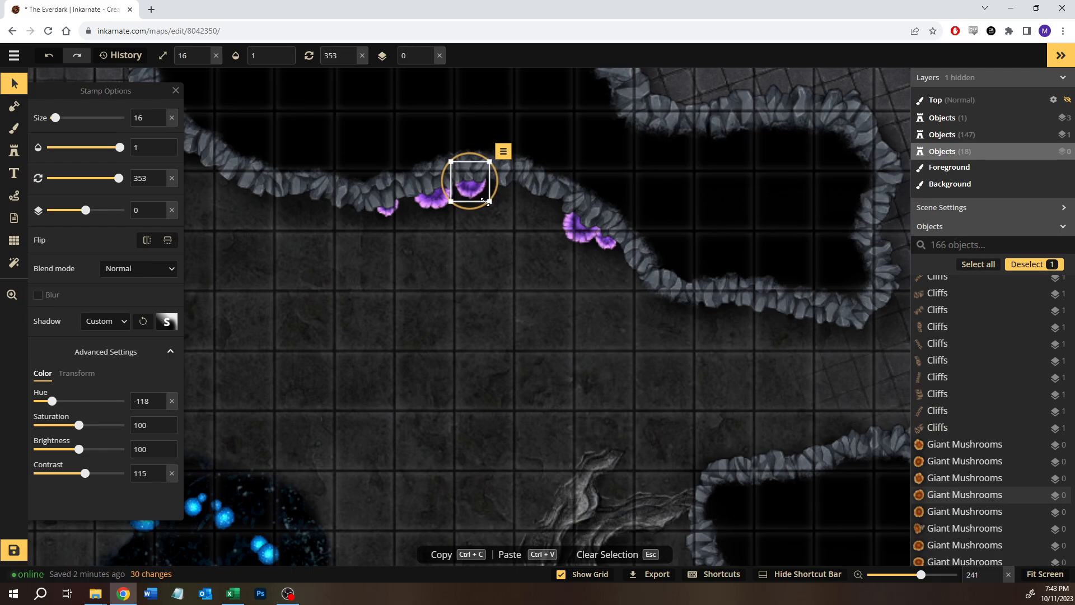
pyautogui.click(577, 233)
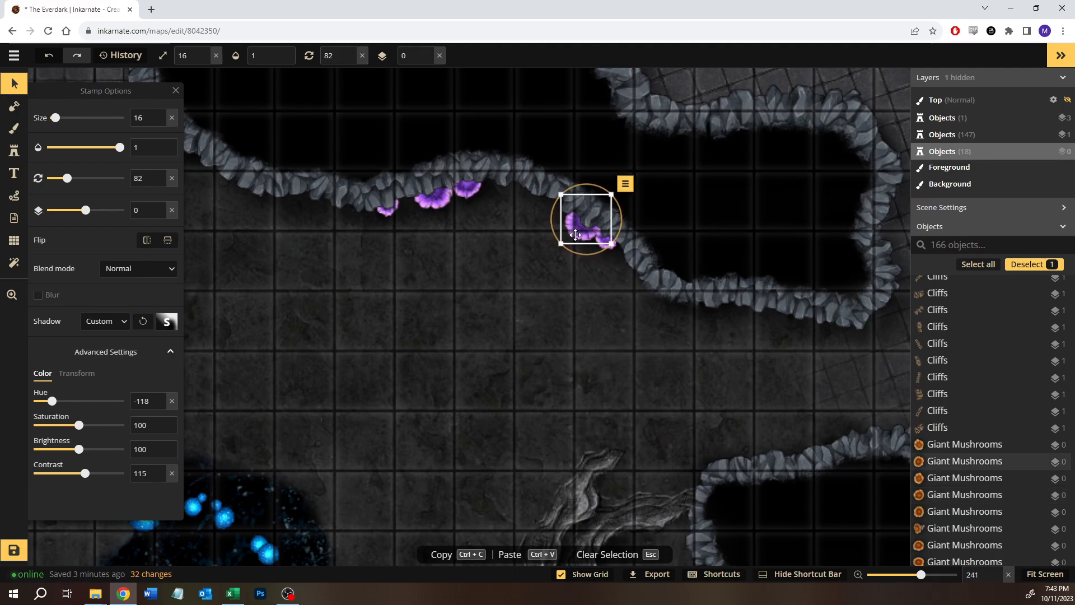
pyautogui.click(11, 86)
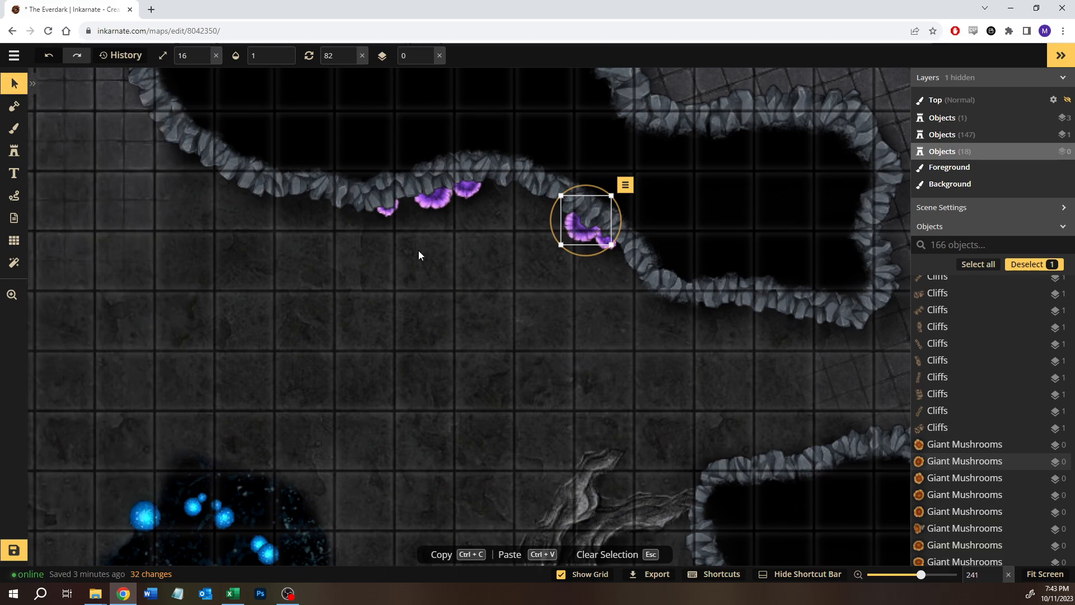
pyautogui.click(419, 251)
# Step: Place three purple mushrooms along the western stretch of the northern wall, turning and positioning each one against the rocks
pyautogui.moveTo(207, 264); pyautogui.dragTo(734, 303)
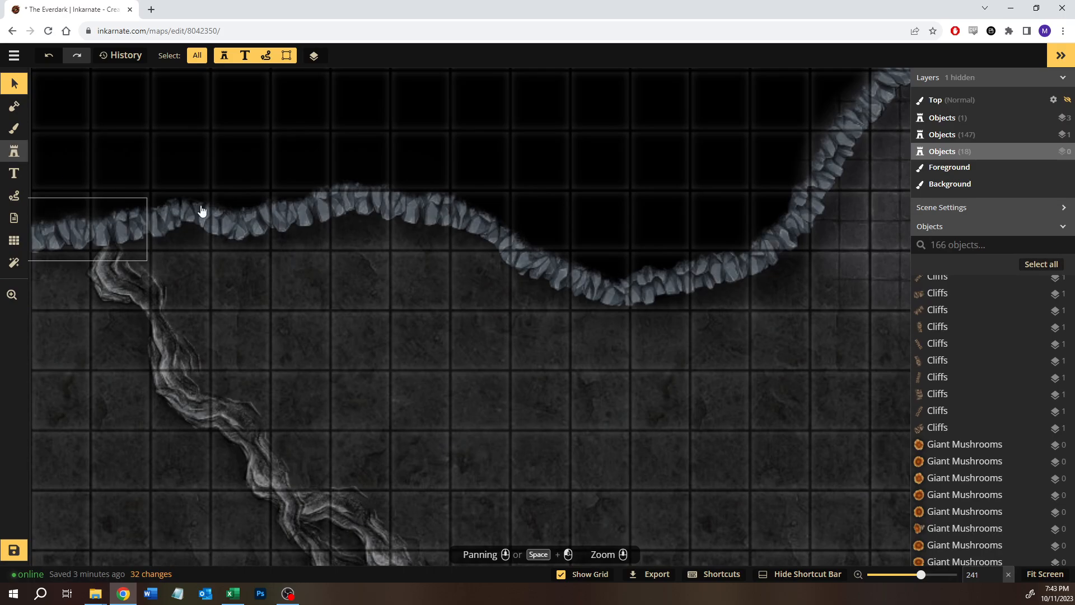
pyautogui.press('o')
pyautogui.click(438, 224)
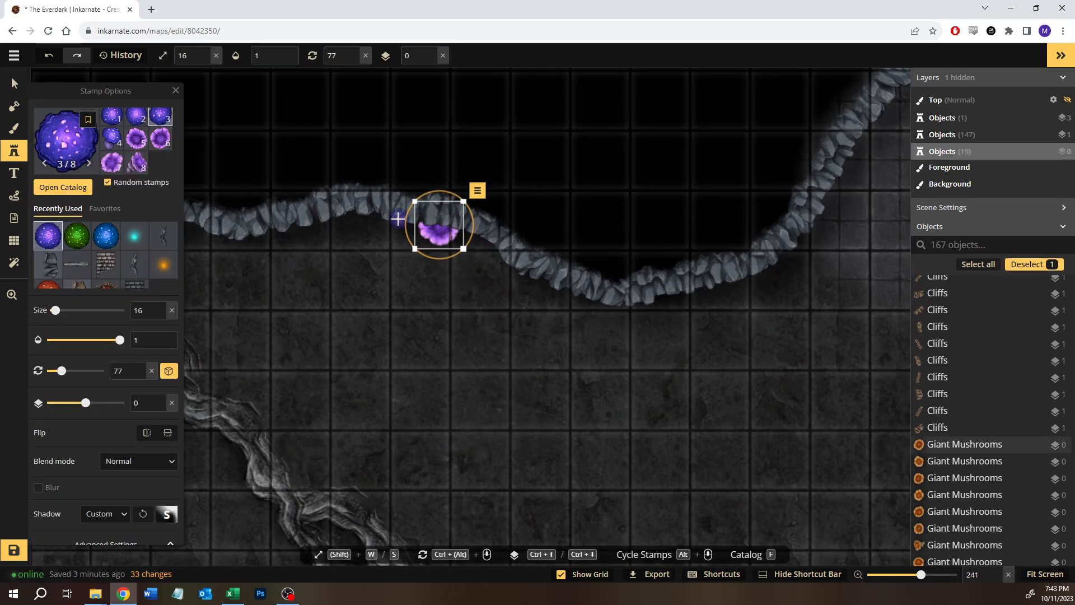
pyautogui.scroll(-3, 436, 224)
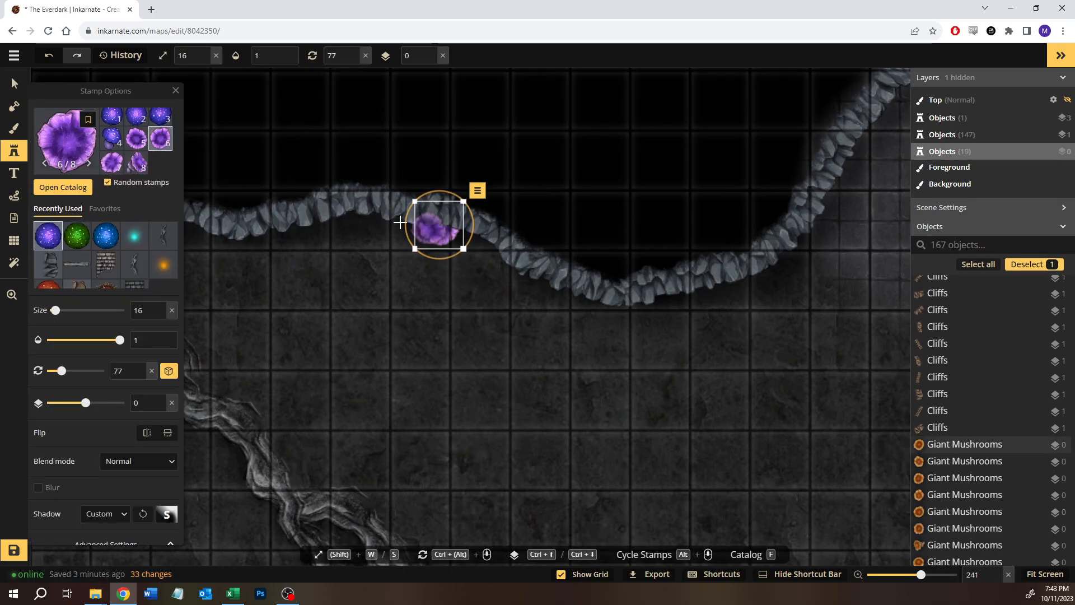
pyautogui.moveTo(386, 217); pyautogui.dragTo(409, 219)
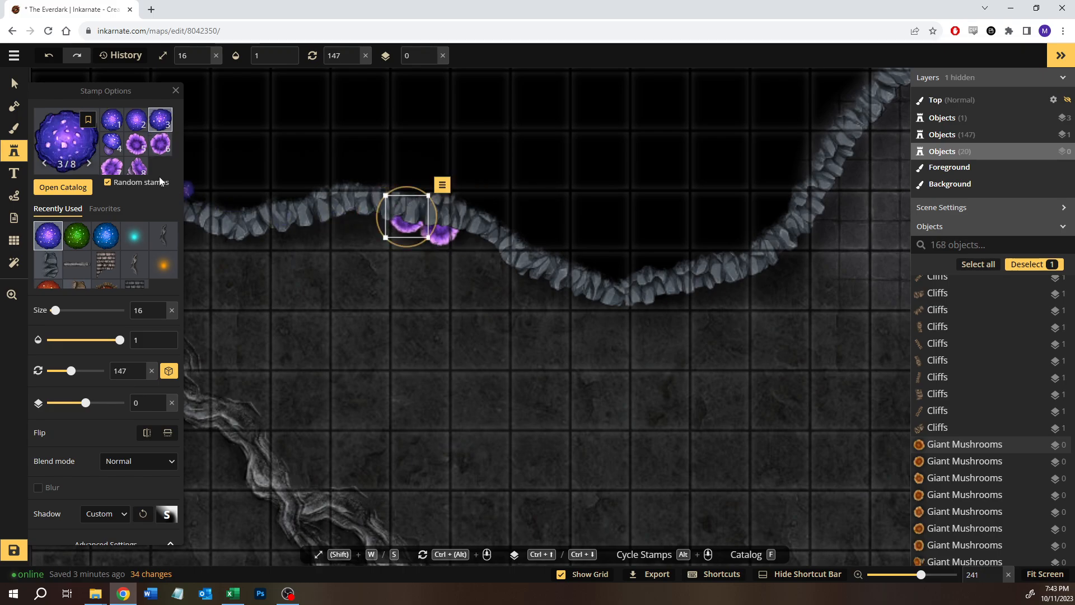
pyautogui.click(322, 238)
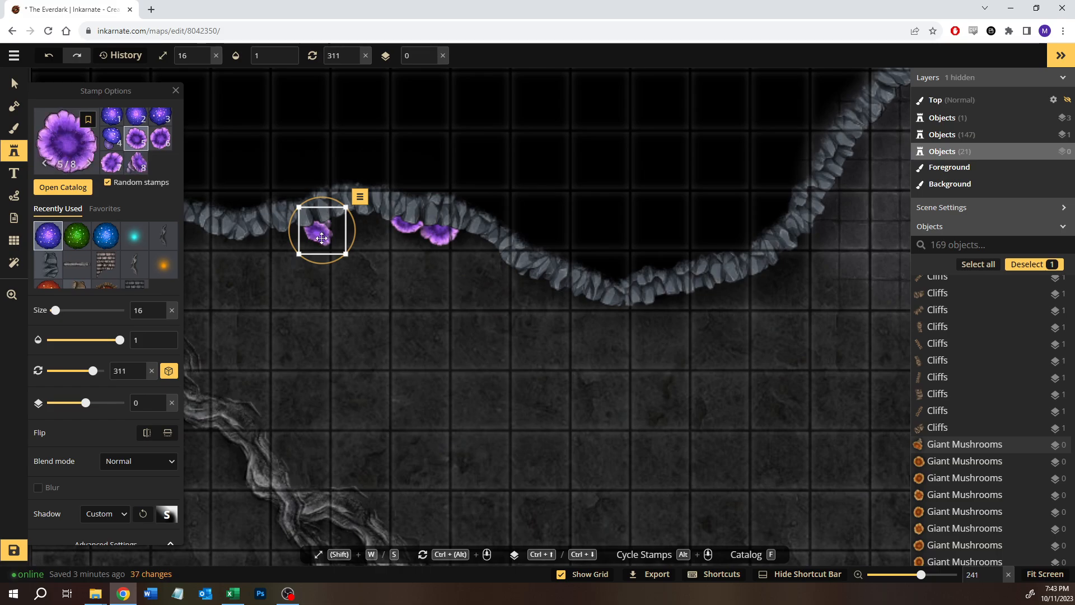
pyautogui.moveTo(324, 262); pyautogui.dragTo(325, 233)
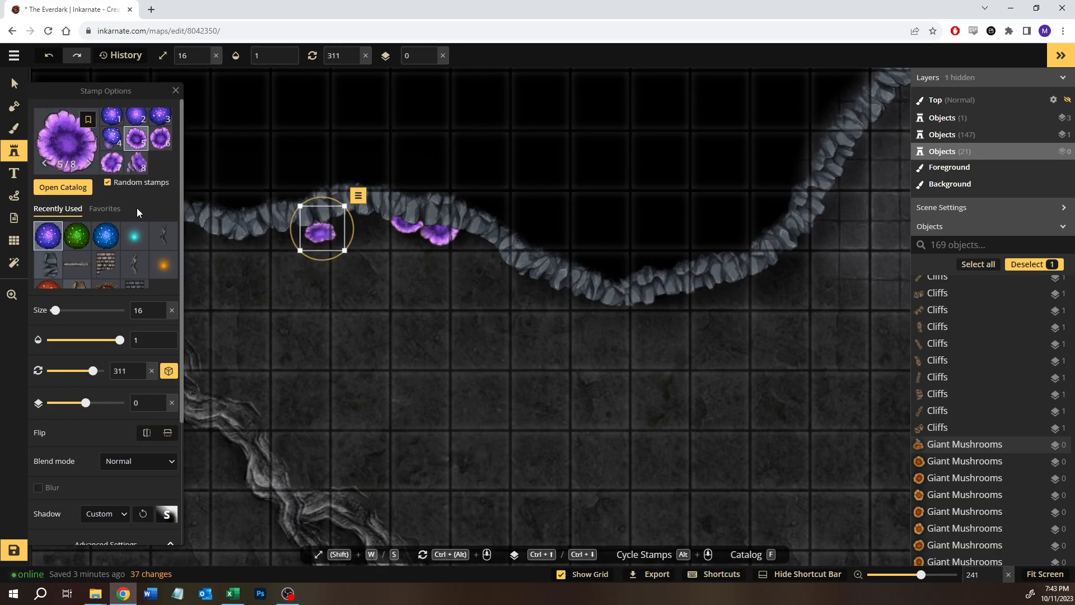
# Step: Set the overlay light stamp's hue to -74 and place a purple glow over each of the three western mushrooms
pyautogui.click(135, 236)
pyautogui.scroll(-3, 119, 419)
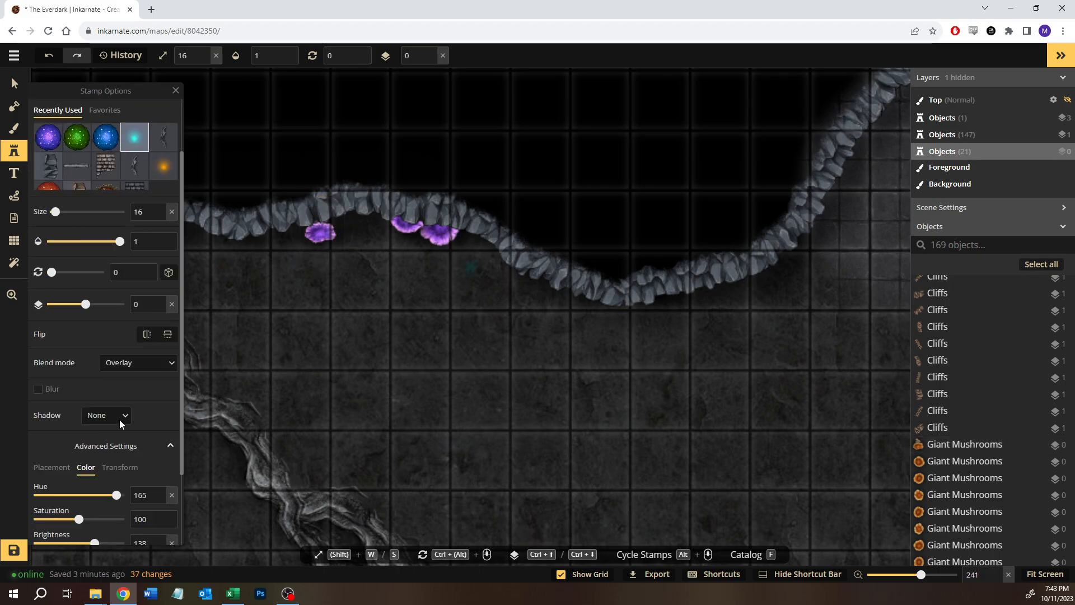
pyautogui.moveTo(114, 426); pyautogui.dragTo(68, 426)
pyautogui.click(92, 426)
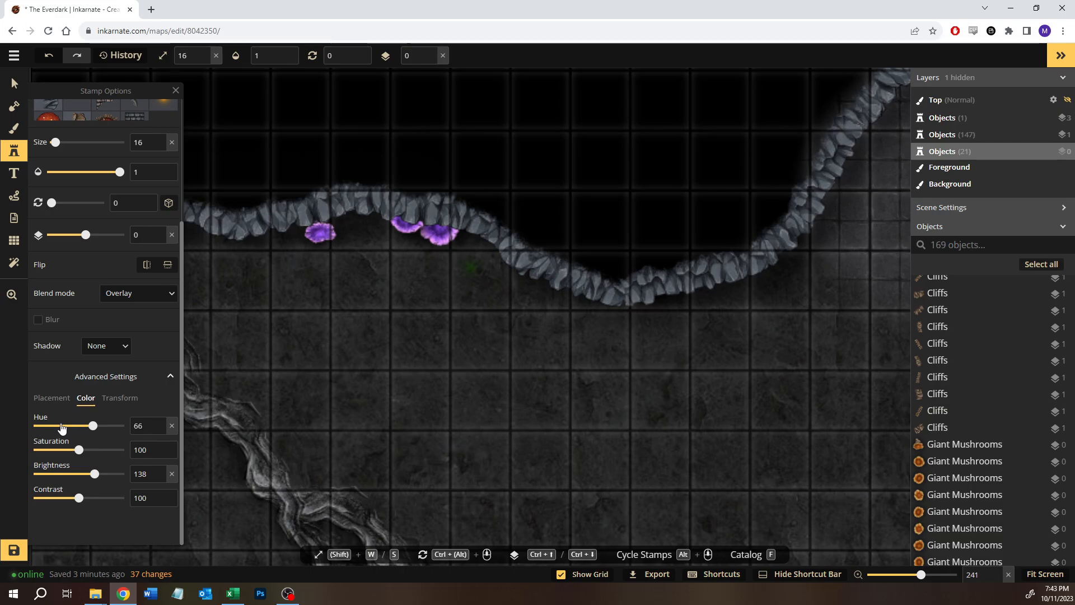
pyautogui.click(439, 231)
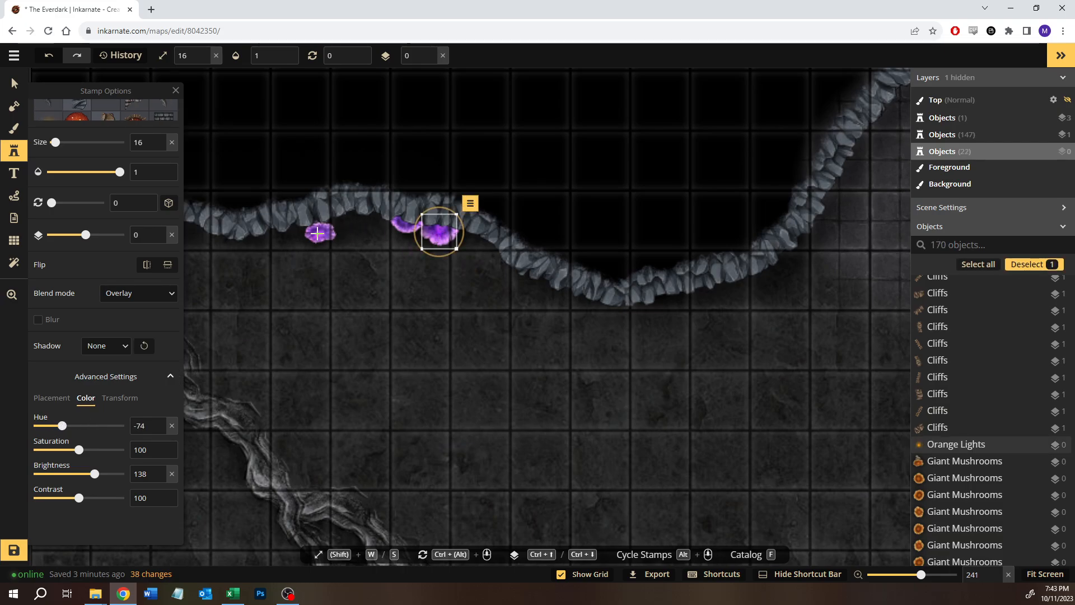
pyautogui.click(317, 232)
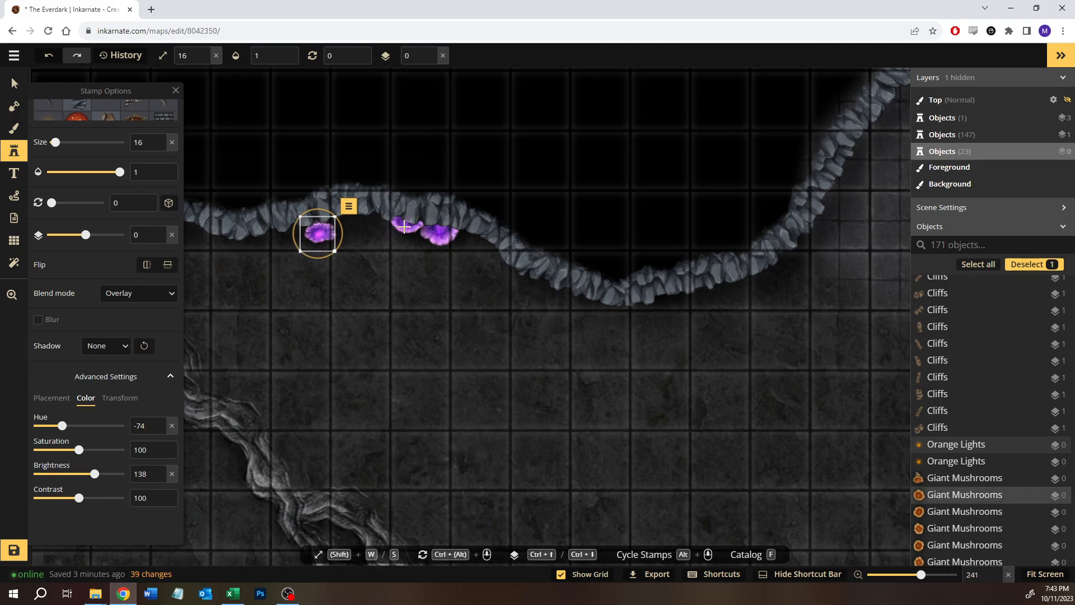
pyautogui.click(403, 227)
# Step: Place purple glow lights over the five mushrooms along the eastern stretch of the northern wall
pyautogui.press('space')
pyautogui.moveTo(535, 326); pyautogui.dragTo(146, 342)
pyautogui.moveTo(863, 322); pyautogui.dragTo(215, 315)
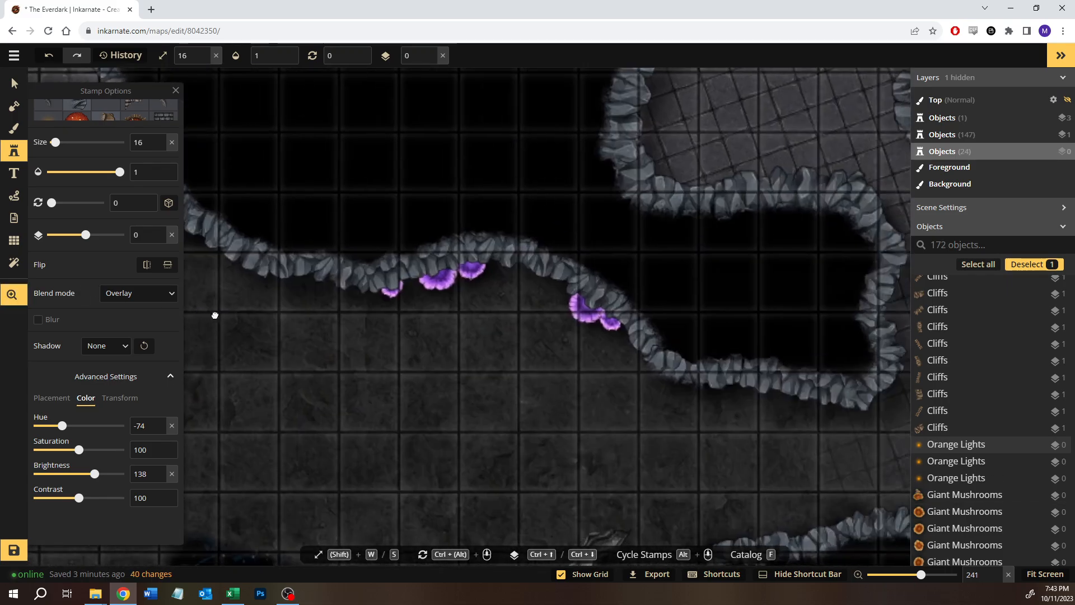
pyautogui.click(472, 271)
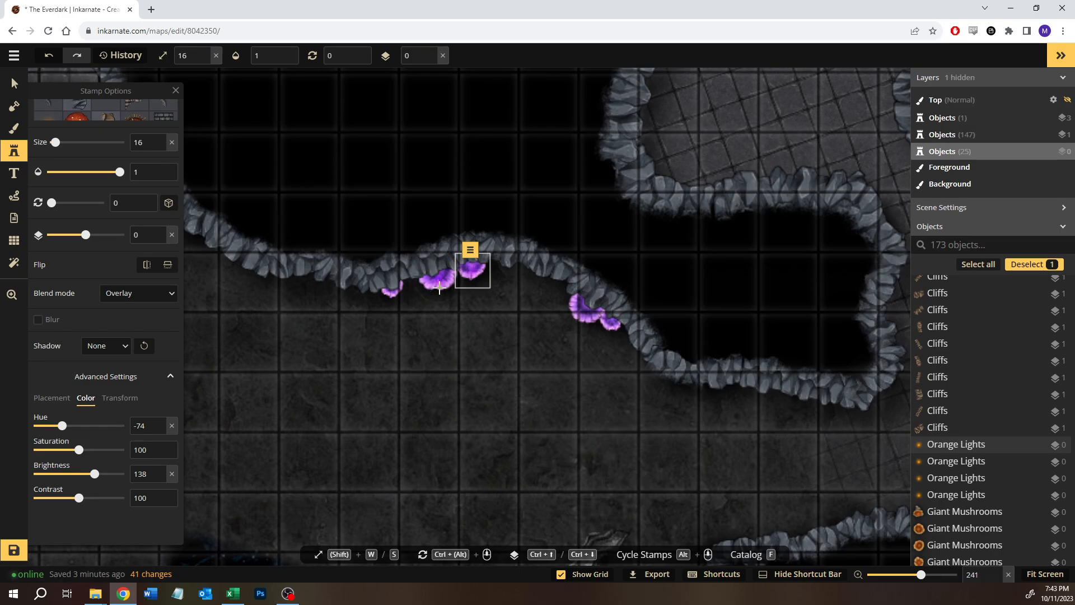
pyautogui.click(391, 290)
pyautogui.click(582, 309)
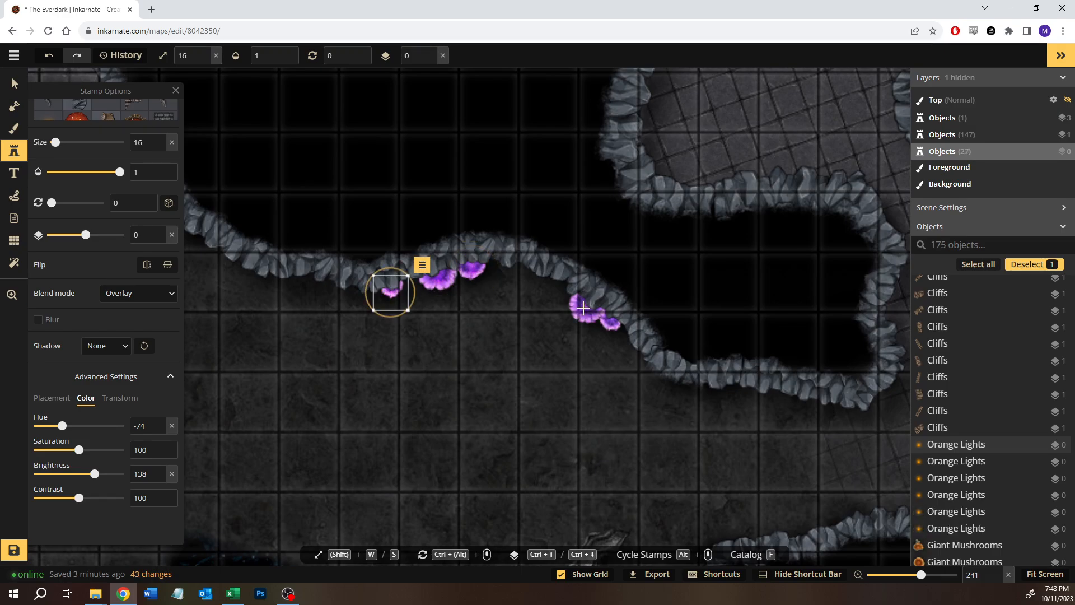
pyautogui.click(583, 307)
pyautogui.click(611, 323)
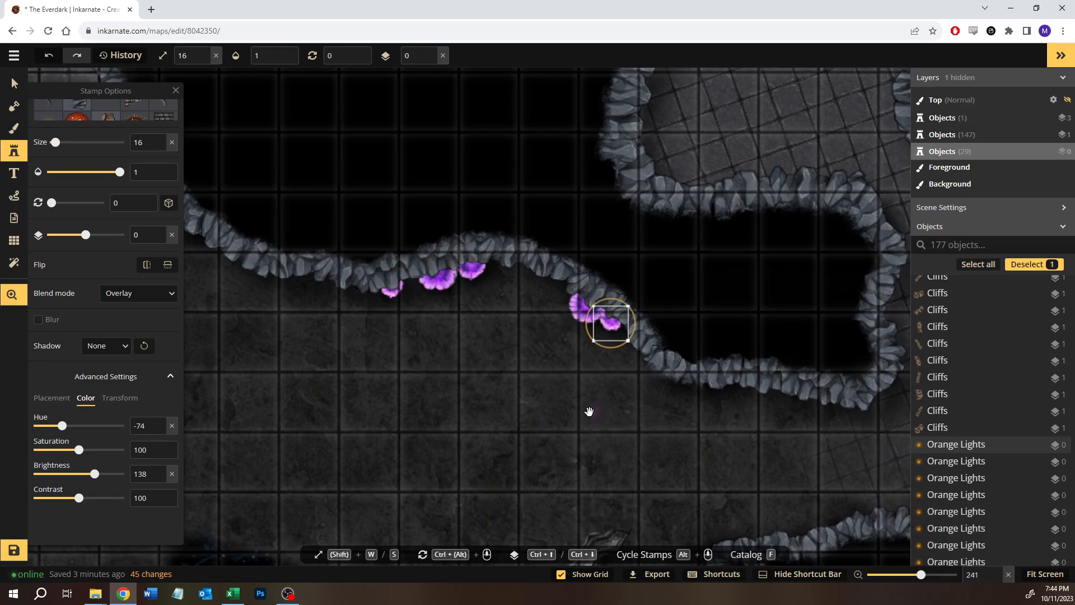
# Step: Place purple glow lights over the five mushrooms along the cavern's eastern wall beside the rocky ridge
pyautogui.scroll(-10, 588, 408)
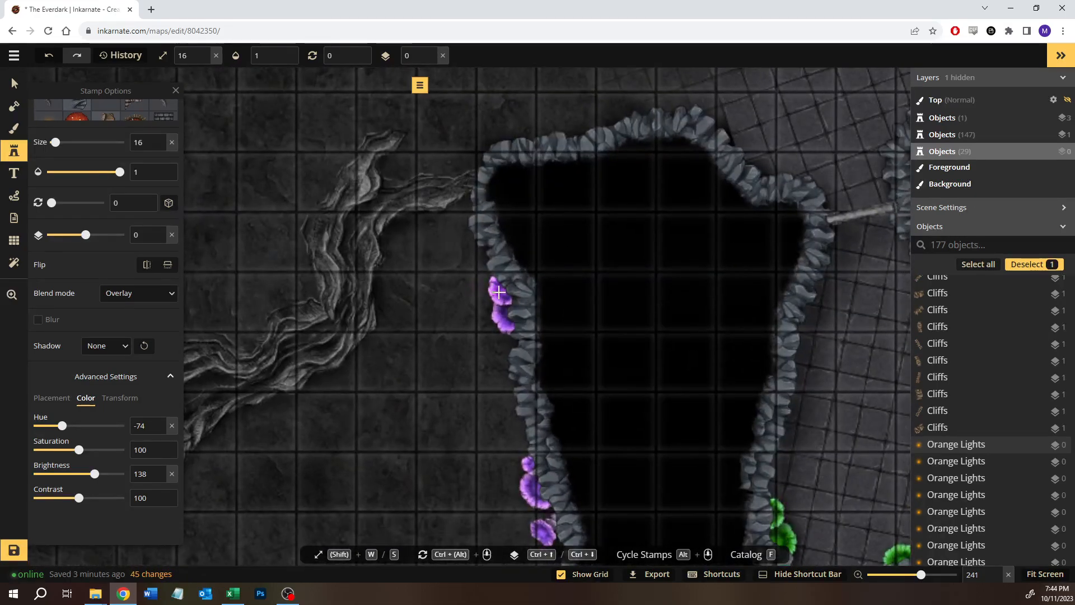
pyautogui.click(492, 289)
pyautogui.click(504, 323)
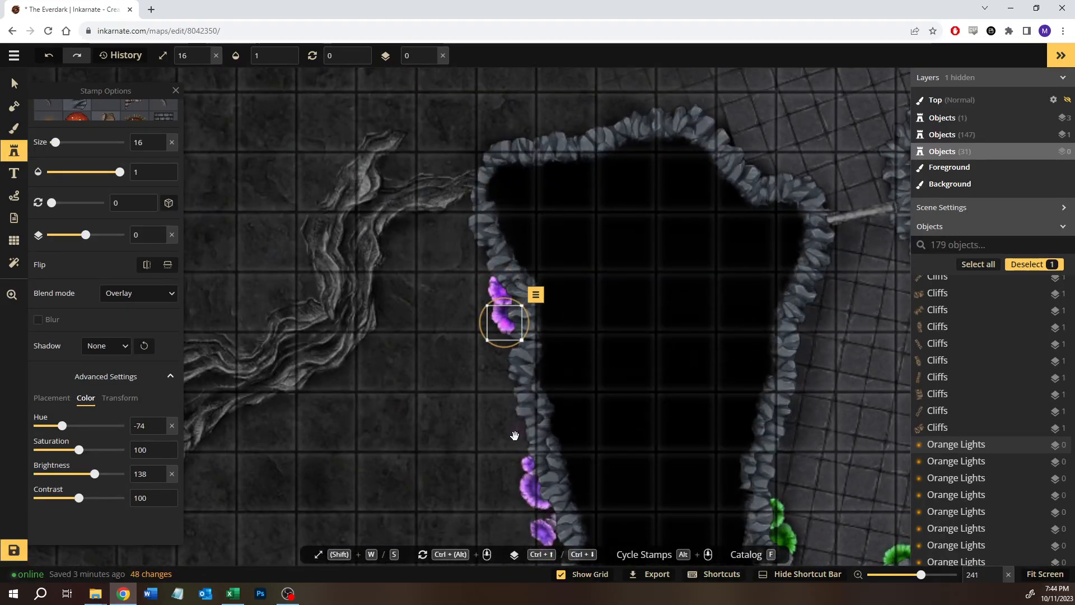
pyautogui.scroll(-5, 504, 323)
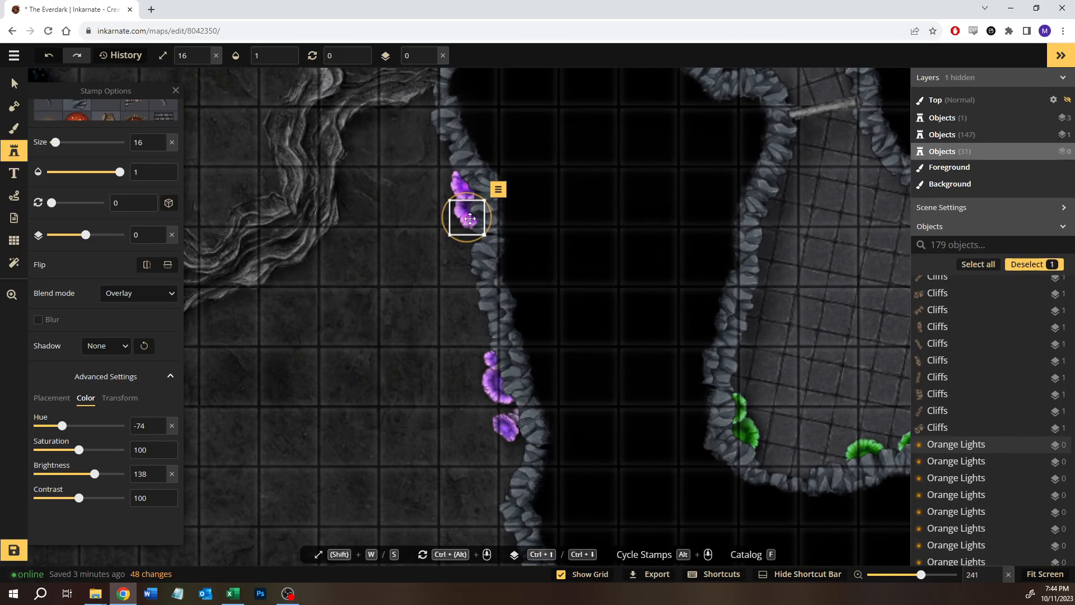
pyautogui.click(494, 385)
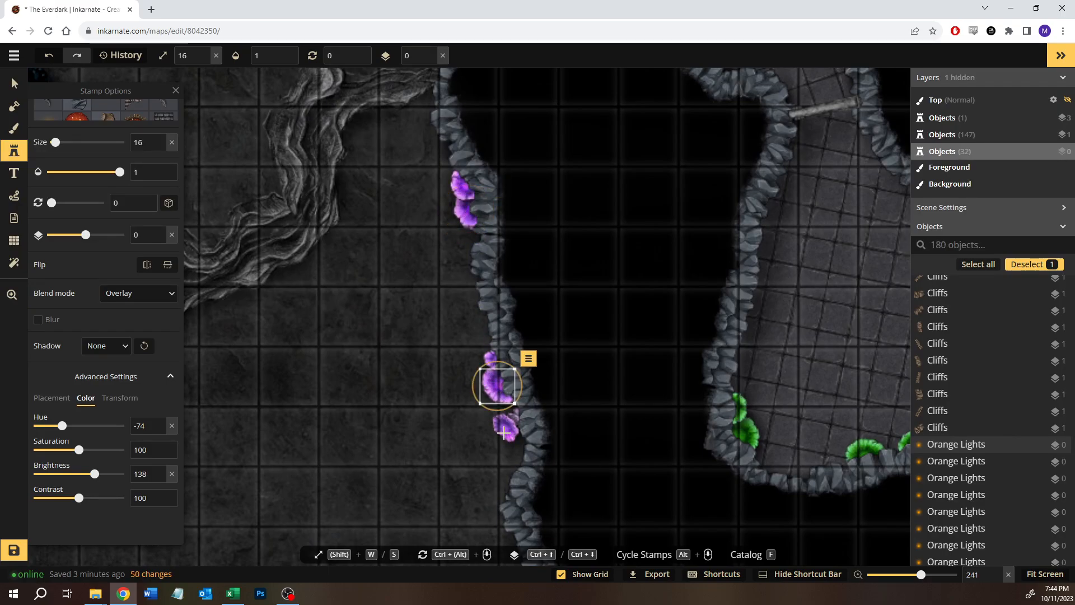
pyautogui.click(504, 430)
pyautogui.click(492, 360)
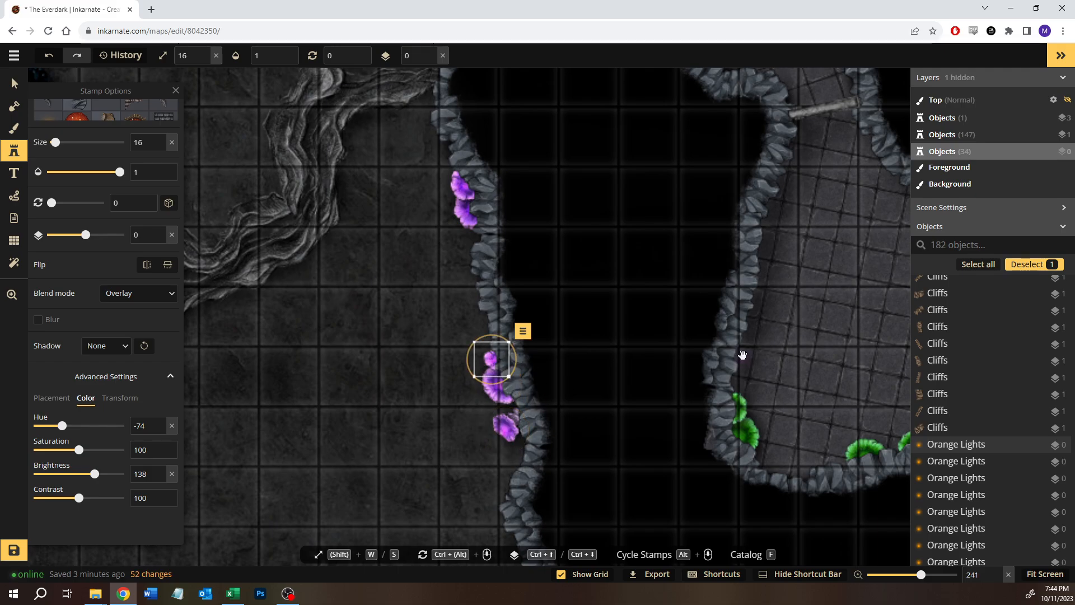
# Step: Place a glow light in the green mushroom chamber and set its size to 45, hue to 79 and opacity to 0.31
pyautogui.moveTo(681, 350); pyautogui.dragTo(362, 308)
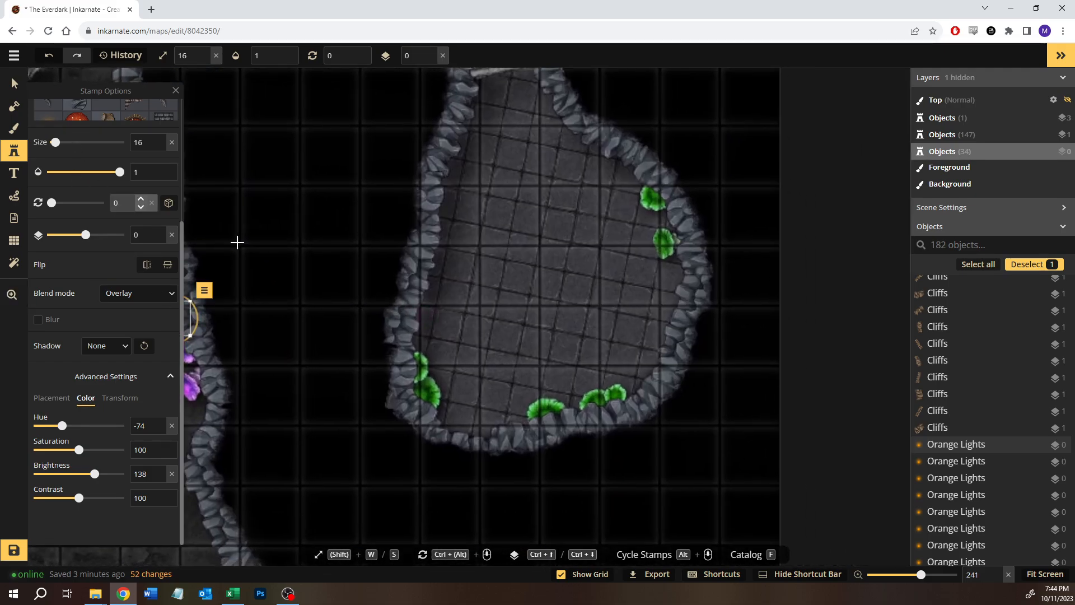
pyautogui.click(477, 350)
pyautogui.press('v')
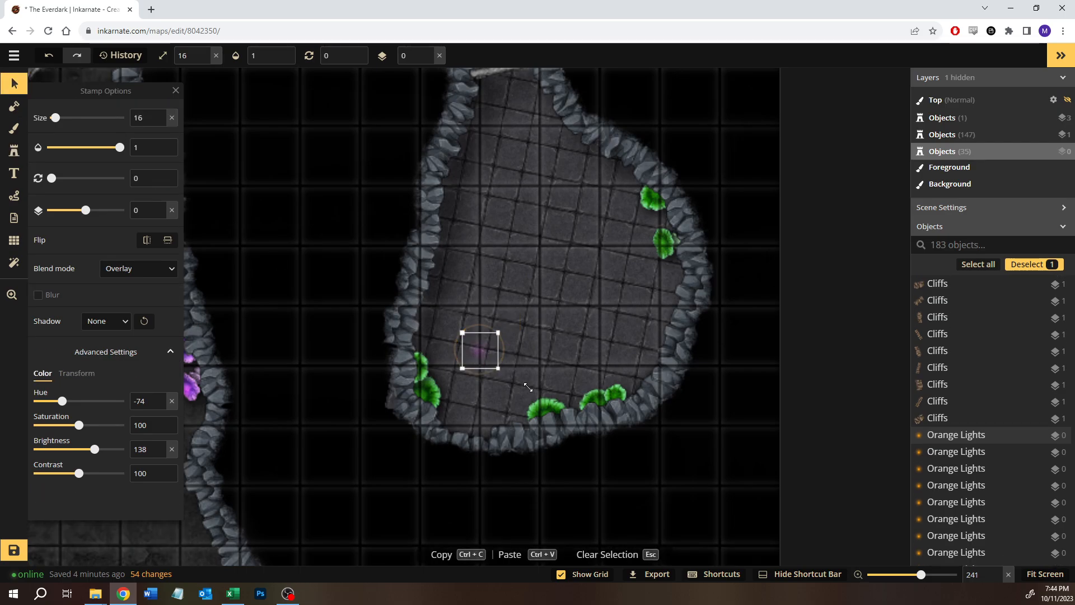
pyautogui.moveTo(498, 367); pyautogui.dragTo(559, 425)
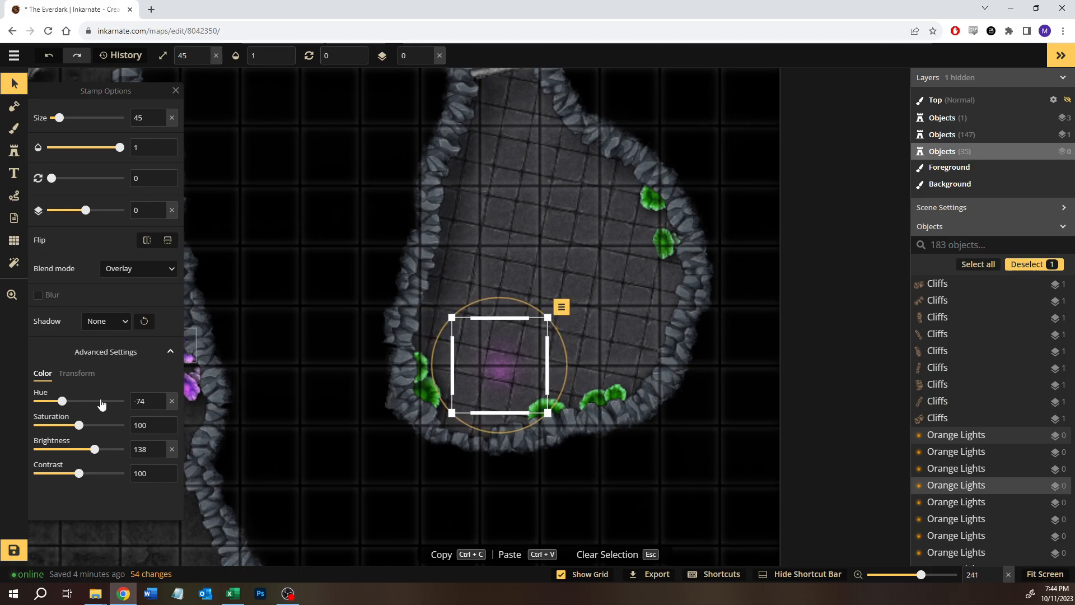
pyautogui.moveTo(78, 402); pyautogui.dragTo(97, 404)
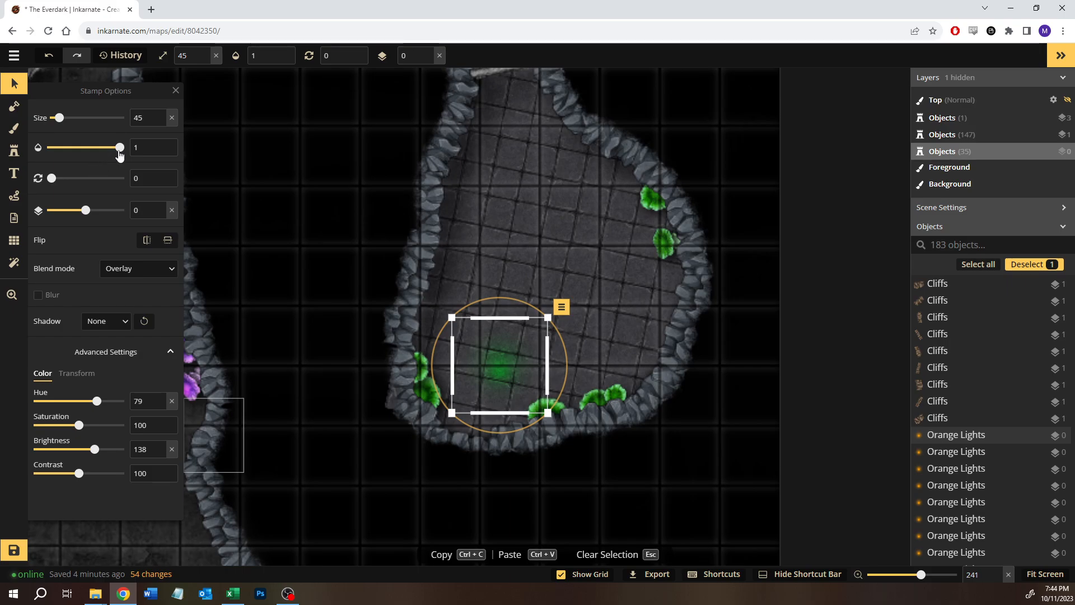
pyautogui.moveTo(121, 149); pyautogui.dragTo(83, 158)
# Step: Move the green glow over the mushroom pair on the chamber's southern wall and place copies over the neighbouring southern and southwestern mushrooms
pyautogui.moveTo(500, 343); pyautogui.dragTo(604, 384)
pyautogui.hotkey('ctrl', 'c')
pyautogui.hotkey('ctrl', 'v')
pyautogui.hotkey('ctrl', 'v')
pyautogui.moveTo(476, 361); pyautogui.dragTo(437, 368)
pyautogui.click(623, 236)
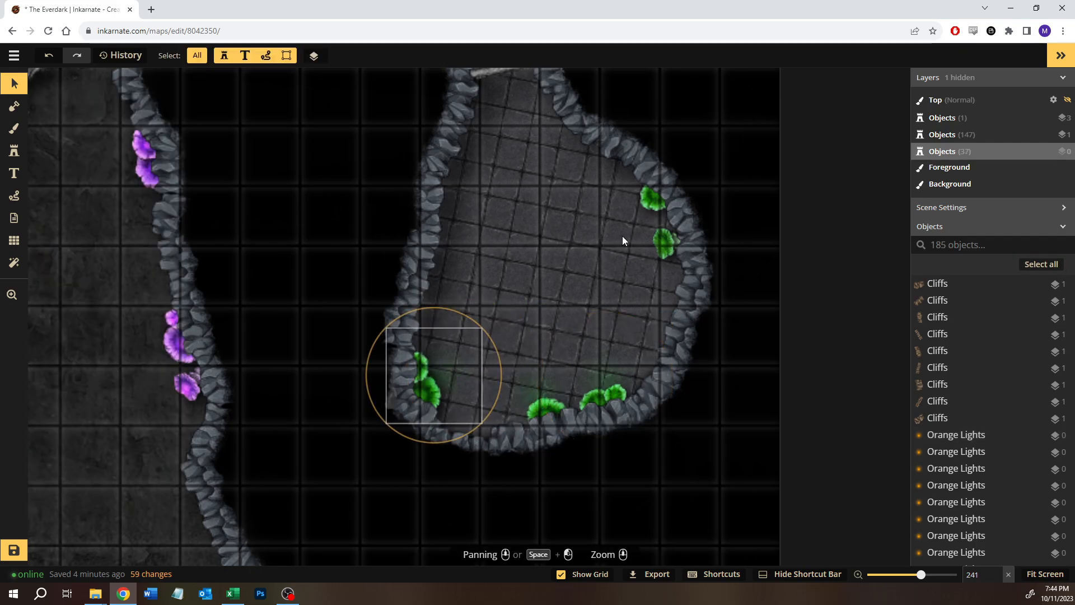
# Step: Paste two more green glows and position one over each mushroom on the chamber's eastern wall
pyautogui.hotkey('ctrl', 'v')
pyautogui.moveTo(636, 225); pyautogui.dragTo(657, 244)
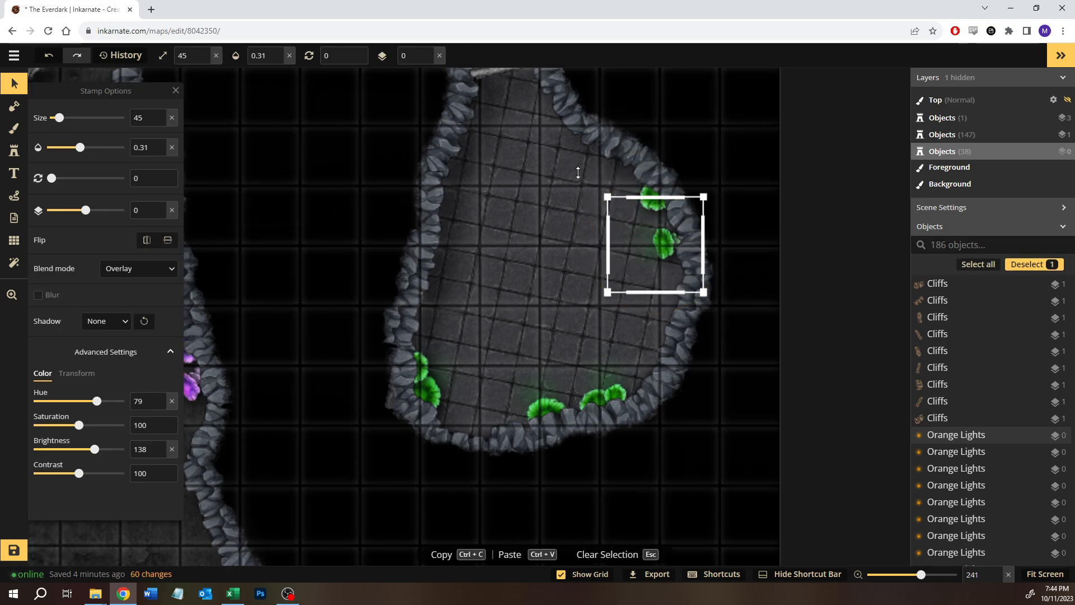
pyautogui.hotkey('ctrl', 'v')
pyautogui.moveTo(592, 176); pyautogui.dragTo(643, 200)
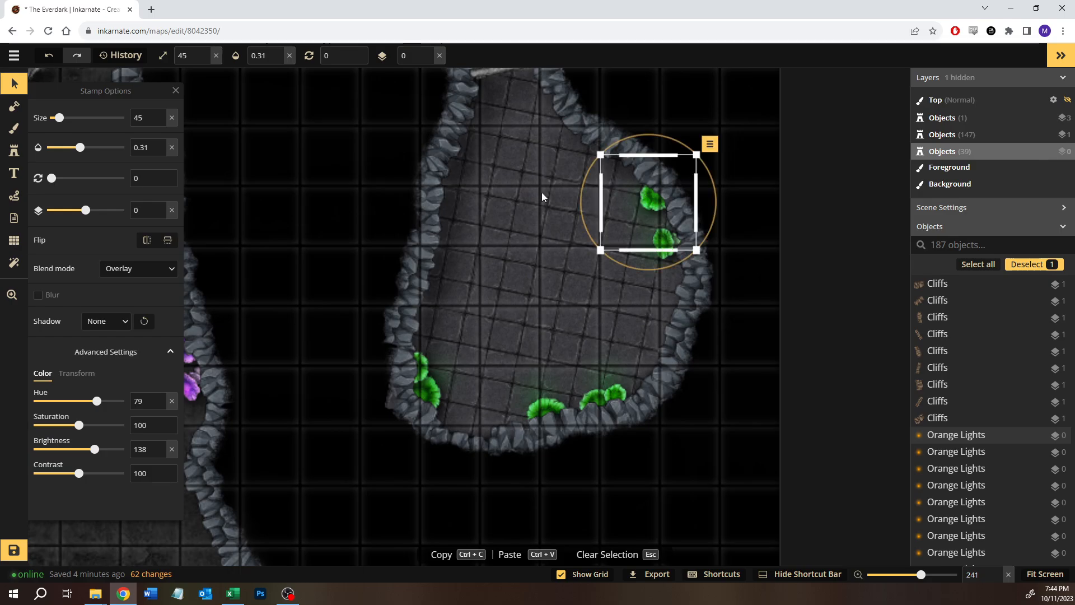
pyautogui.press('Escape')
# Step: Bring the whole battle map into view and save it
pyautogui.scroll(-4, 484, 206)
pyautogui.moveTo(484, 203); pyautogui.dragTo(675, 374)
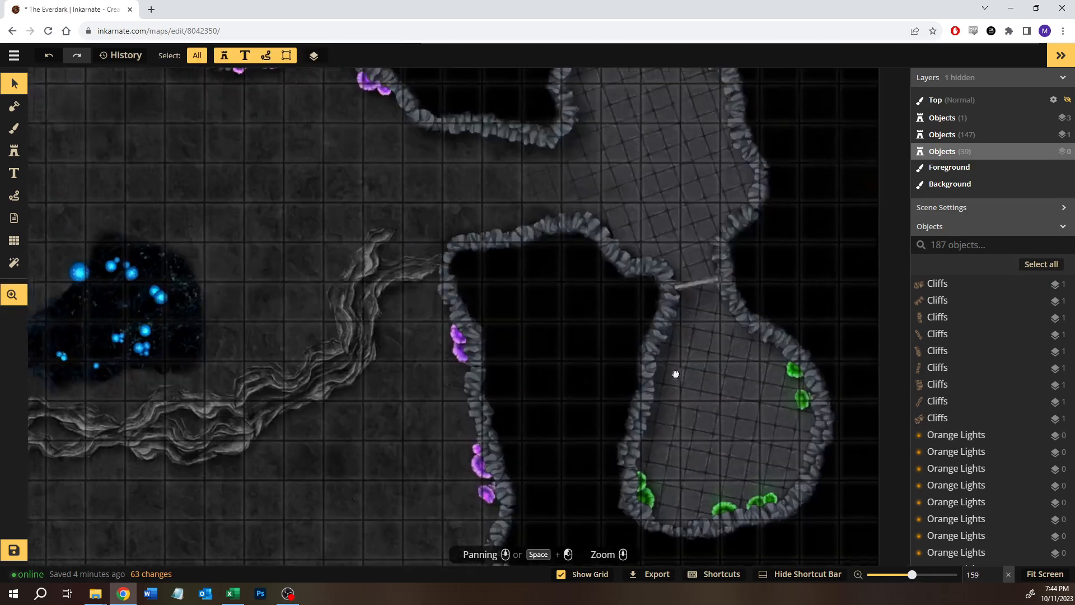
pyautogui.scroll(-7, 418, 337)
pyautogui.moveTo(324, 335); pyautogui.dragTo(461, 233)
pyautogui.scroll(-2, 533, 243)
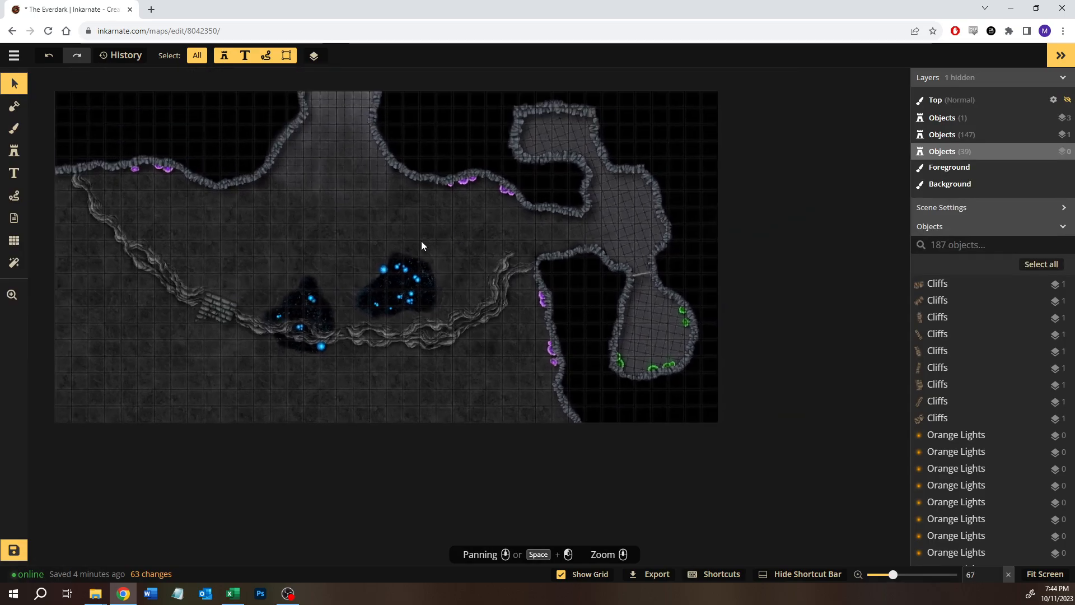
pyautogui.click(16, 552)
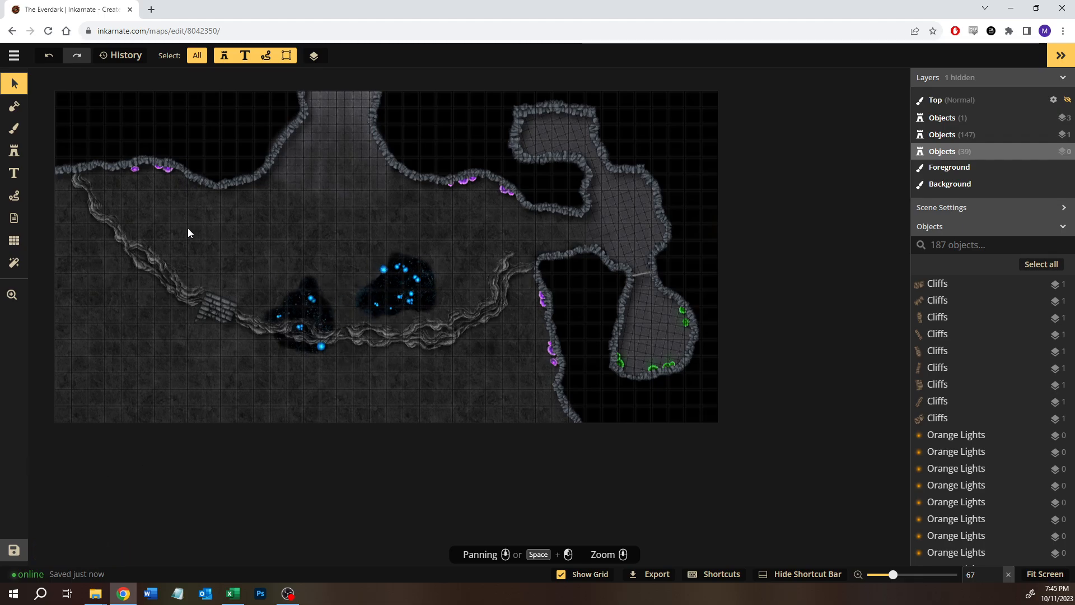
pyautogui.moveTo(141, 213); pyautogui.dragTo(88, 277)
pyautogui.click(380, 415)
pyautogui.moveTo(369, 375); pyautogui.dragTo(428, 442)
pyautogui.moveTo(102, 354); pyautogui.dragTo(217, 468)
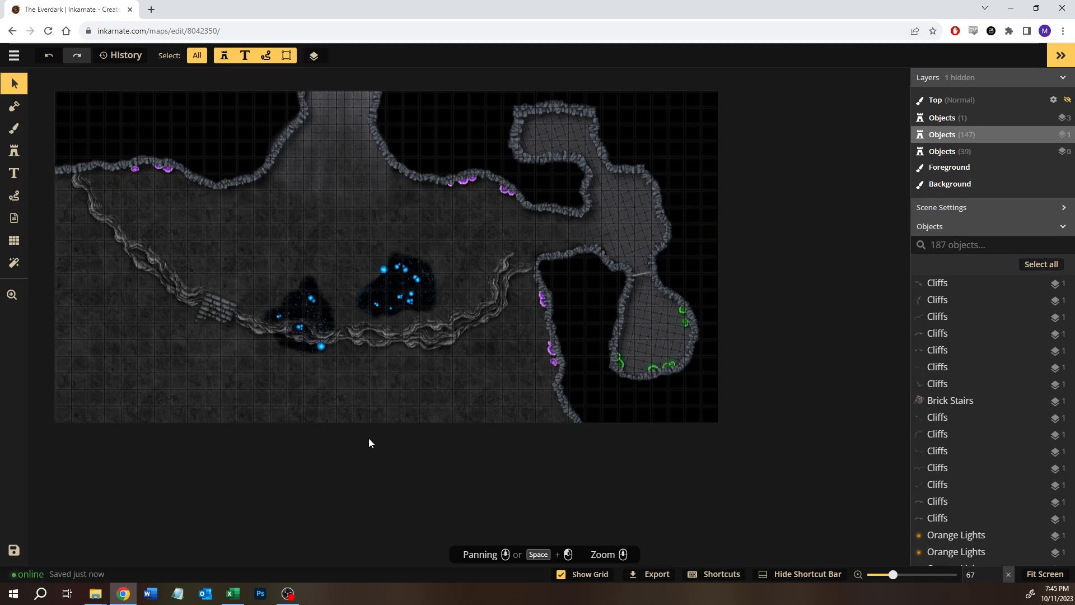